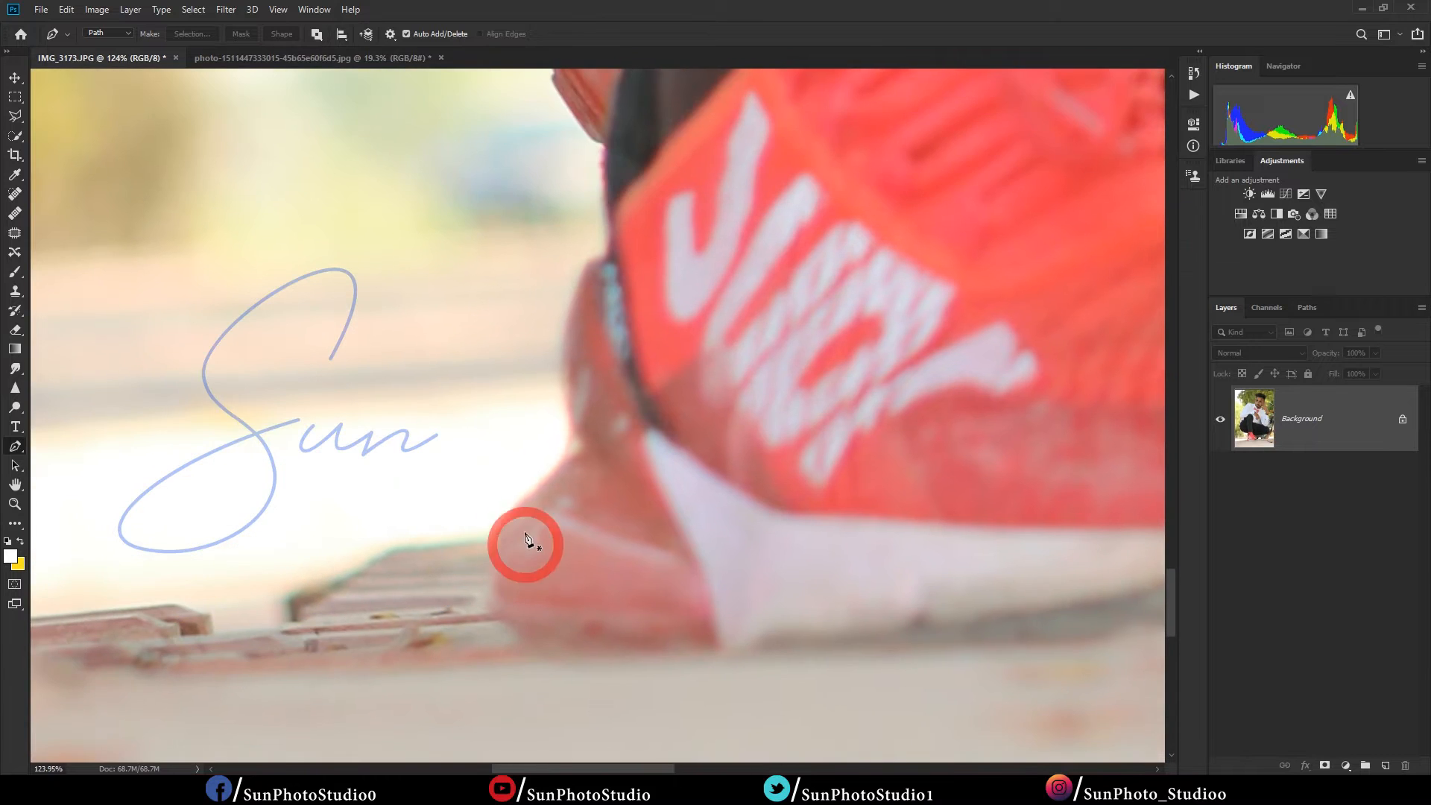
Step: Start a Pen path at the heel of the red shoe and trace its back edge up to the ankle collar
left_click(609, 421)
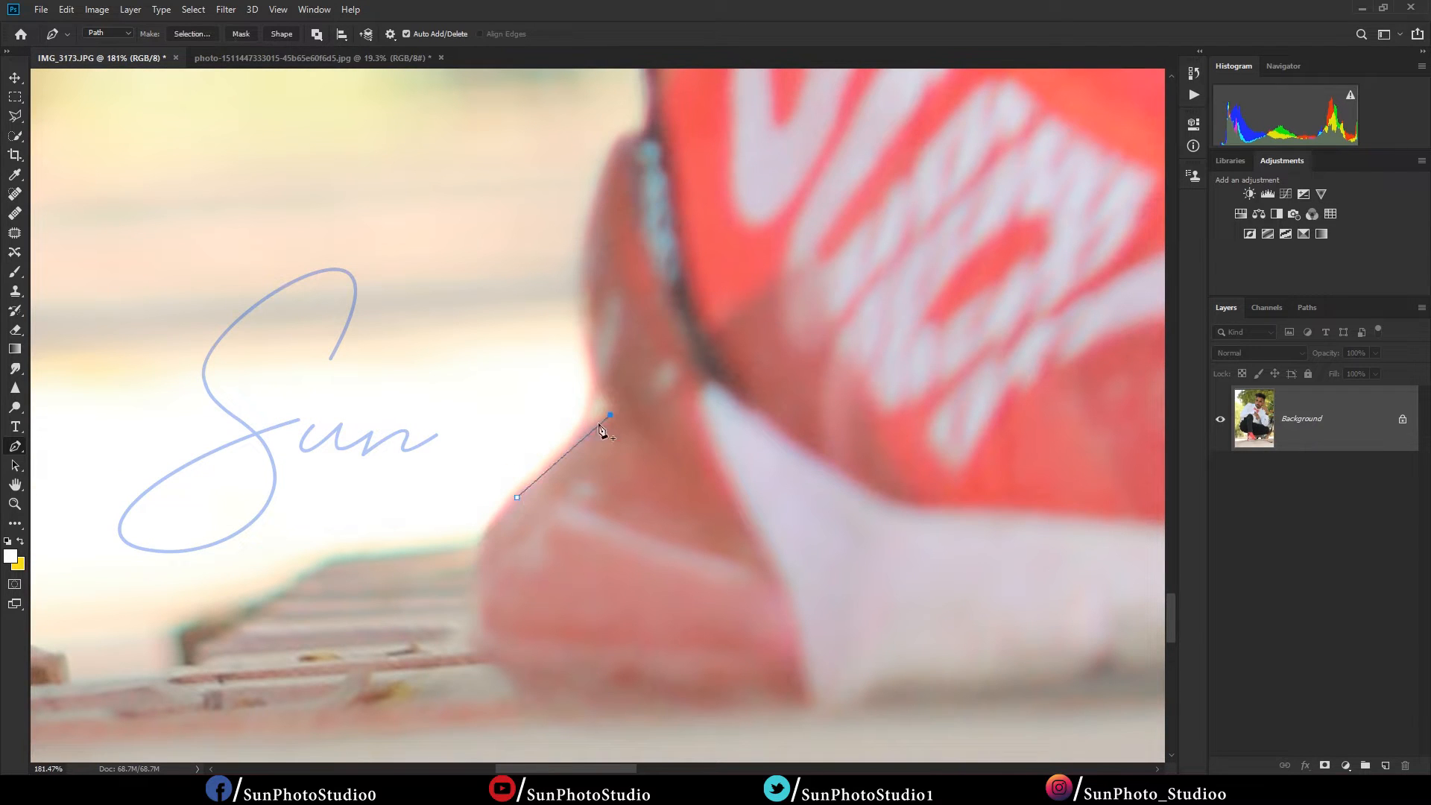
left_click_drag(588, 330, 558, 572)
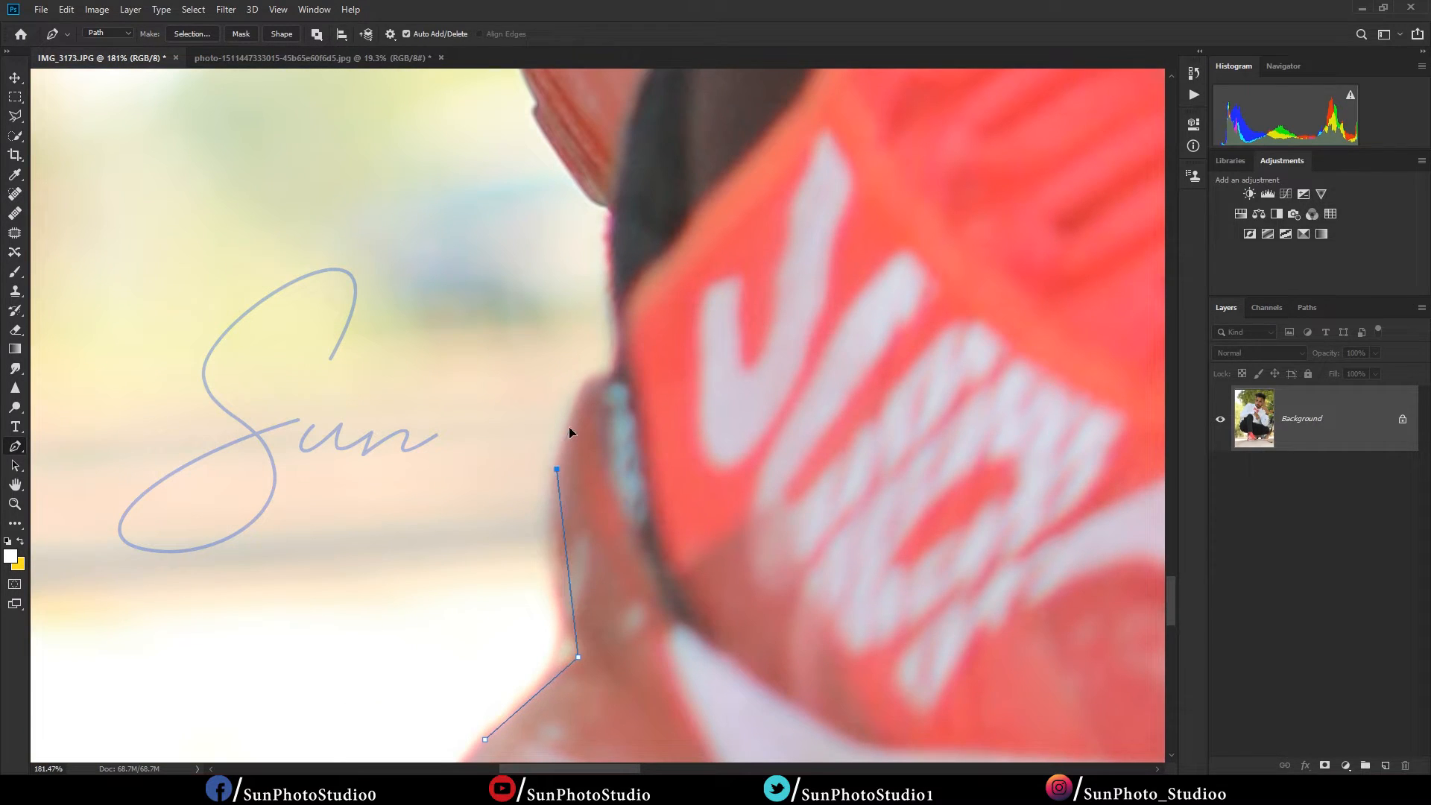
left_click(600, 380)
scroll(601, 379, "up", 5)
left_click_drag(612, 562, 610, 535)
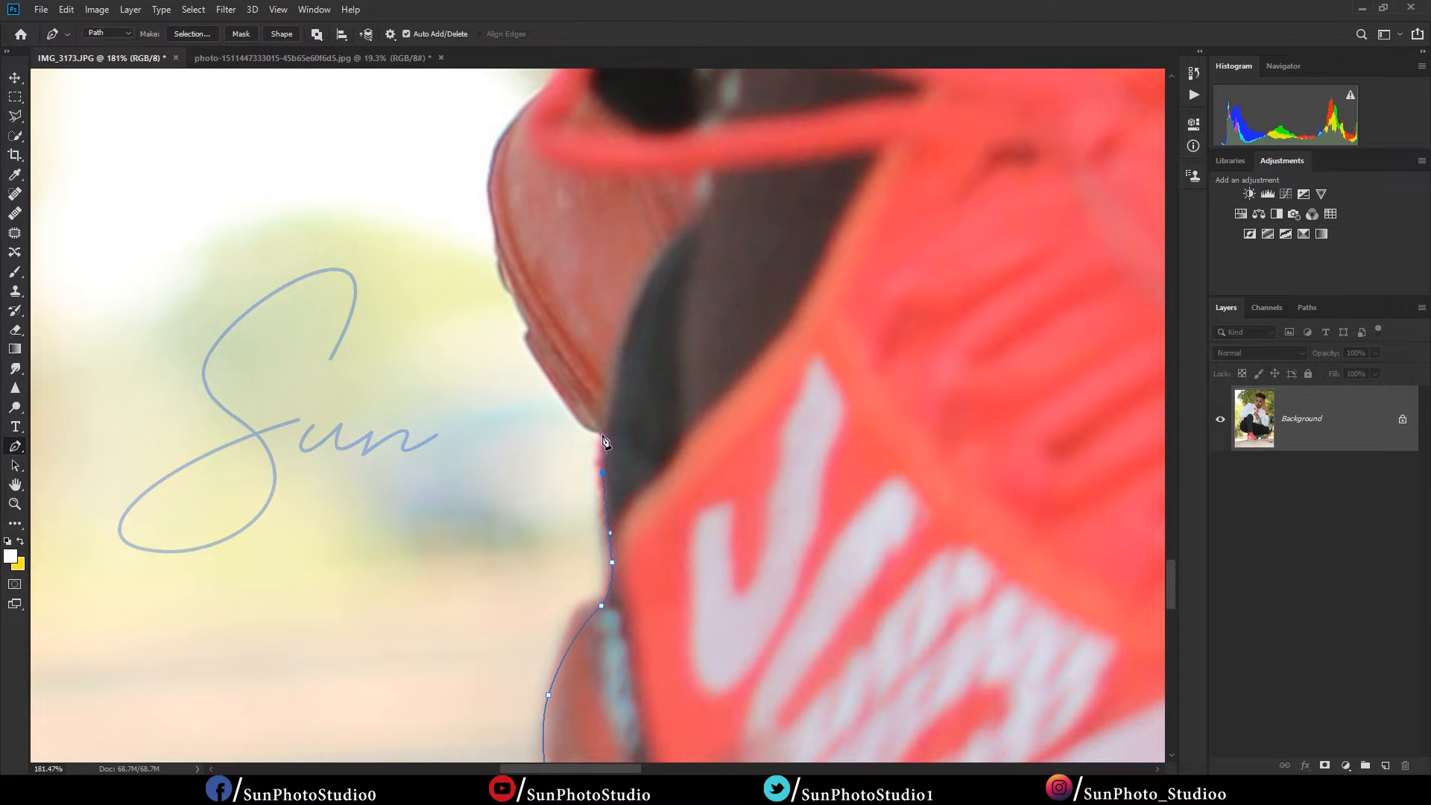
Step: Continue the path around the curved red-brown part behind the ankle up to the underside of the black trousers
left_click(542, 365)
left_click(533, 334)
left_click_drag(500, 247, 522, 407)
left_click_drag(515, 357, 513, 330)
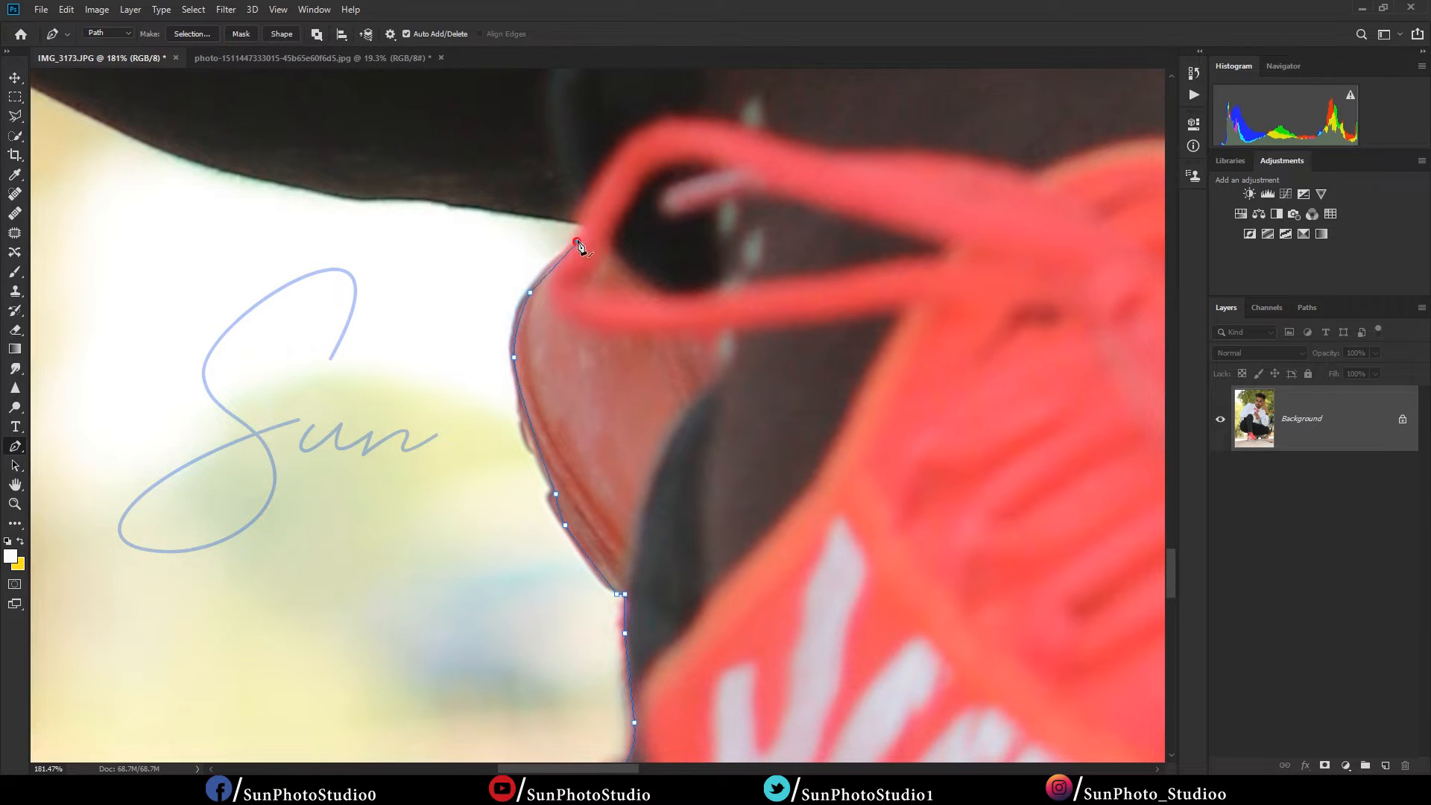
left_click(577, 242)
left_click(583, 222)
Step: Trace the path along the curved underside and back of the black trousers up toward the pocket flap
left_click_drag(390, 132, 639, 321)
left_click_drag(504, 363, 467, 358)
left_click(370, 317)
left_click_drag(199, 230, 570, 430)
left_click_drag(421, 319, 345, 237)
left_click_drag(261, 119, 486, 464)
left_click(422, 363)
left_click_drag(339, 187, 488, 421)
left_click(488, 421)
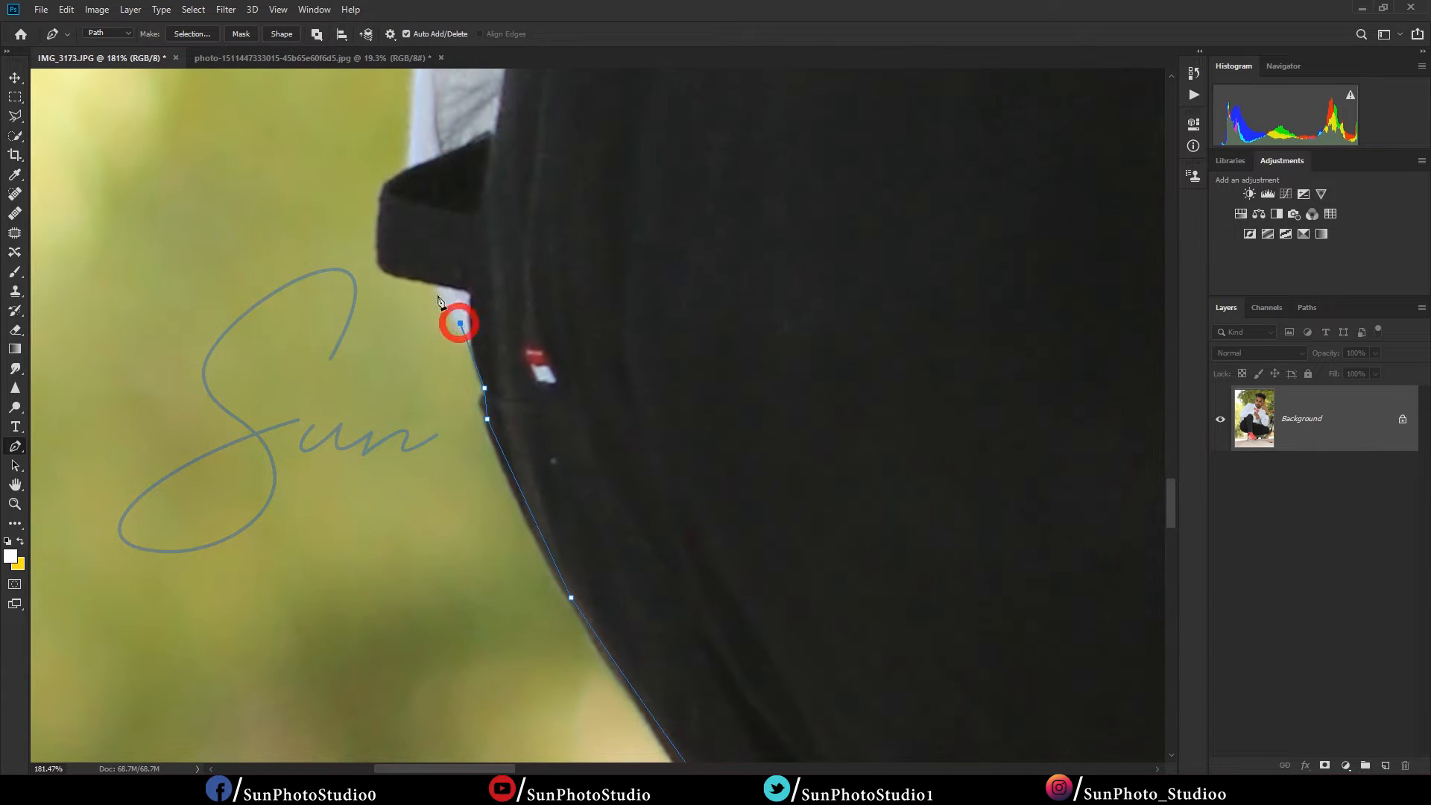
Step: Trace around the protruding dark flap on the trousers and up the side of the white shirt to the sleeve
left_click_drag(418, 183, 520, 329)
left_click(386, 308)
left_click(416, 225)
left_click(476, 111)
left_click_drag(544, 118, 549, 335)
left_click(559, 191)
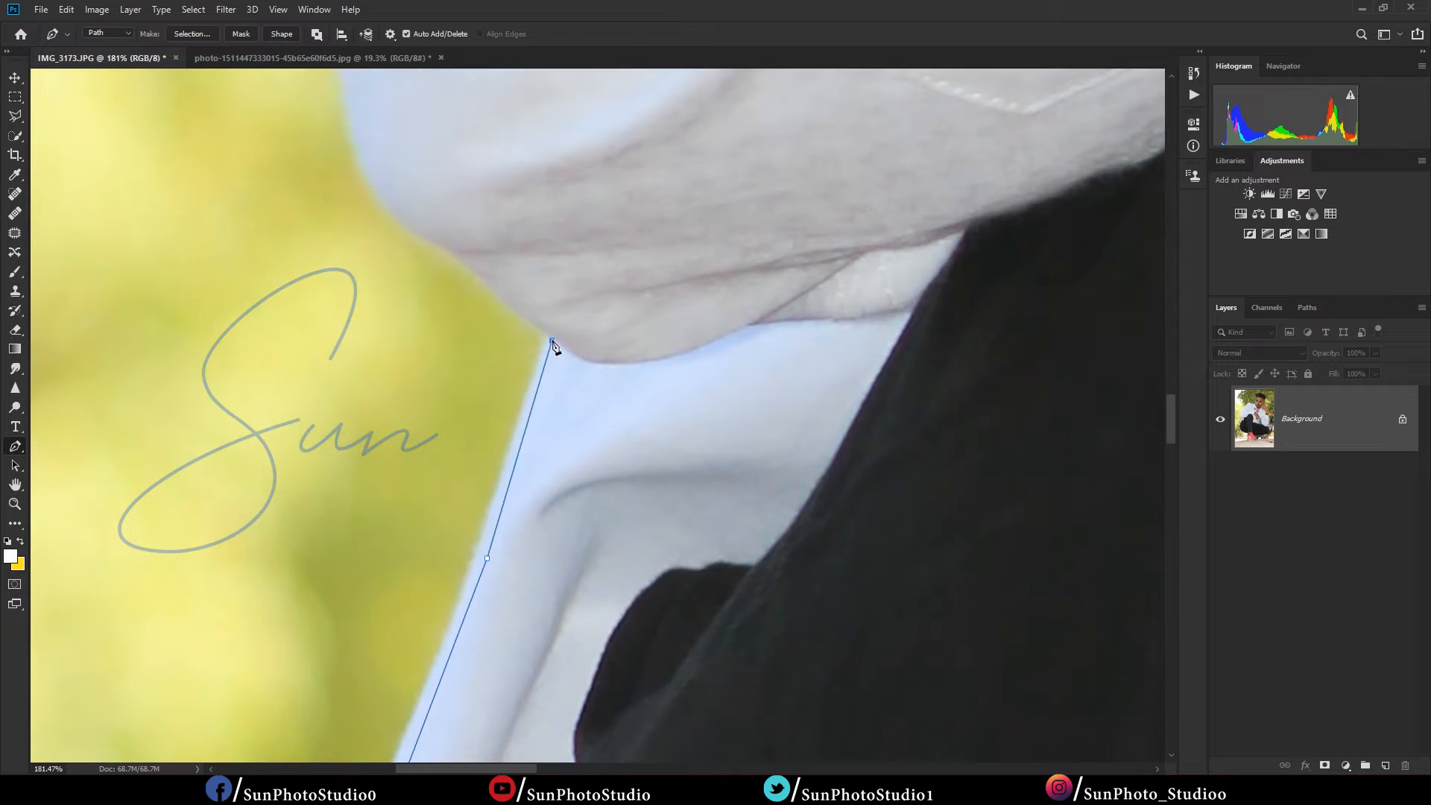
Step: Continue the path around the elbow of the white sleeve on the photo's left side and up the upper arm
left_click_drag(480, 230, 533, 414)
left_click_drag(411, 341, 498, 666)
left_click(512, 253)
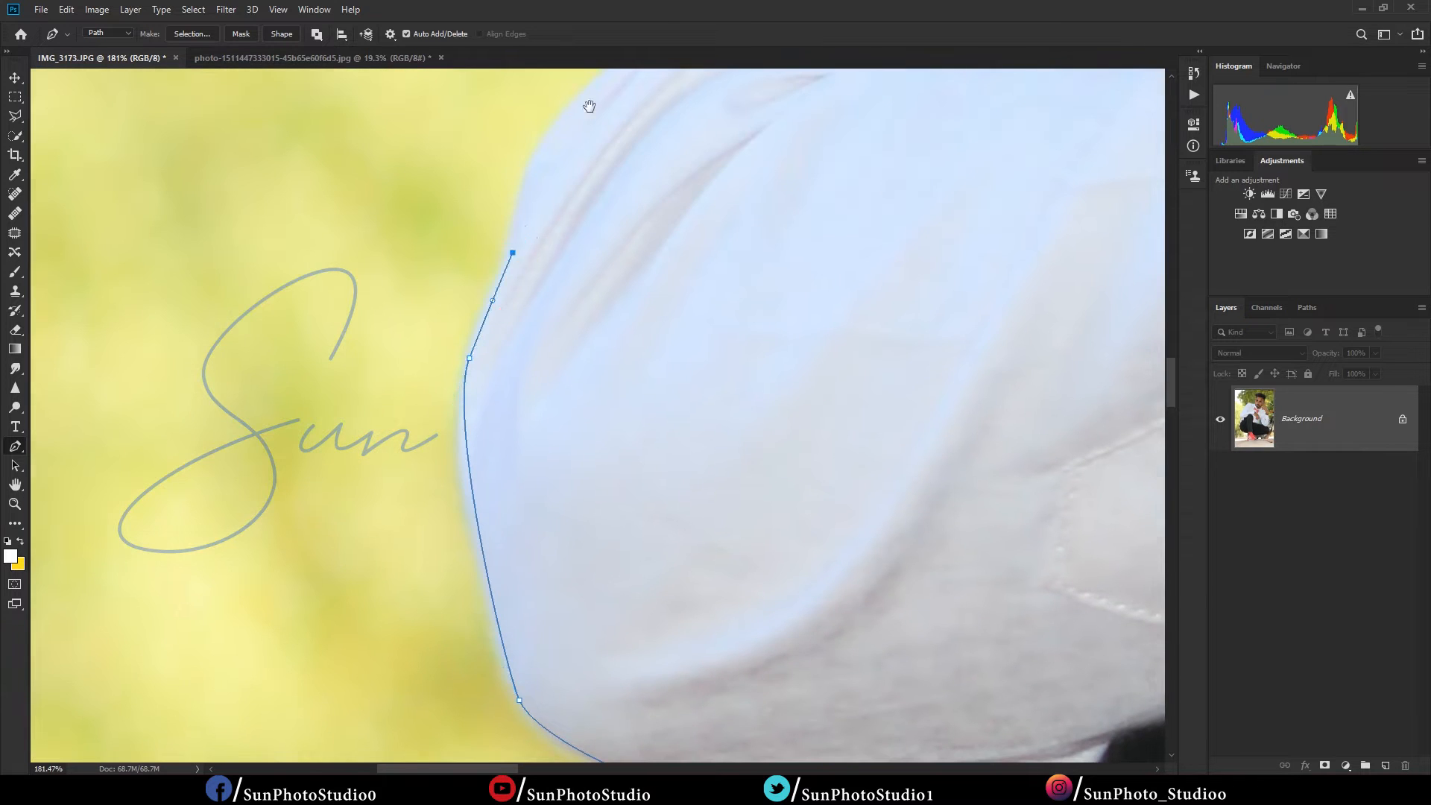
left_click_drag(588, 105, 514, 373)
left_click_drag(479, 419, 521, 383)
left_click_drag(562, 263, 399, 488)
left_click(559, 213)
left_click_drag(559, 214, 551, 483)
Step: Trace the upper sleeve edge and carry the path over the top of the shoulder
left_click(744, 150)
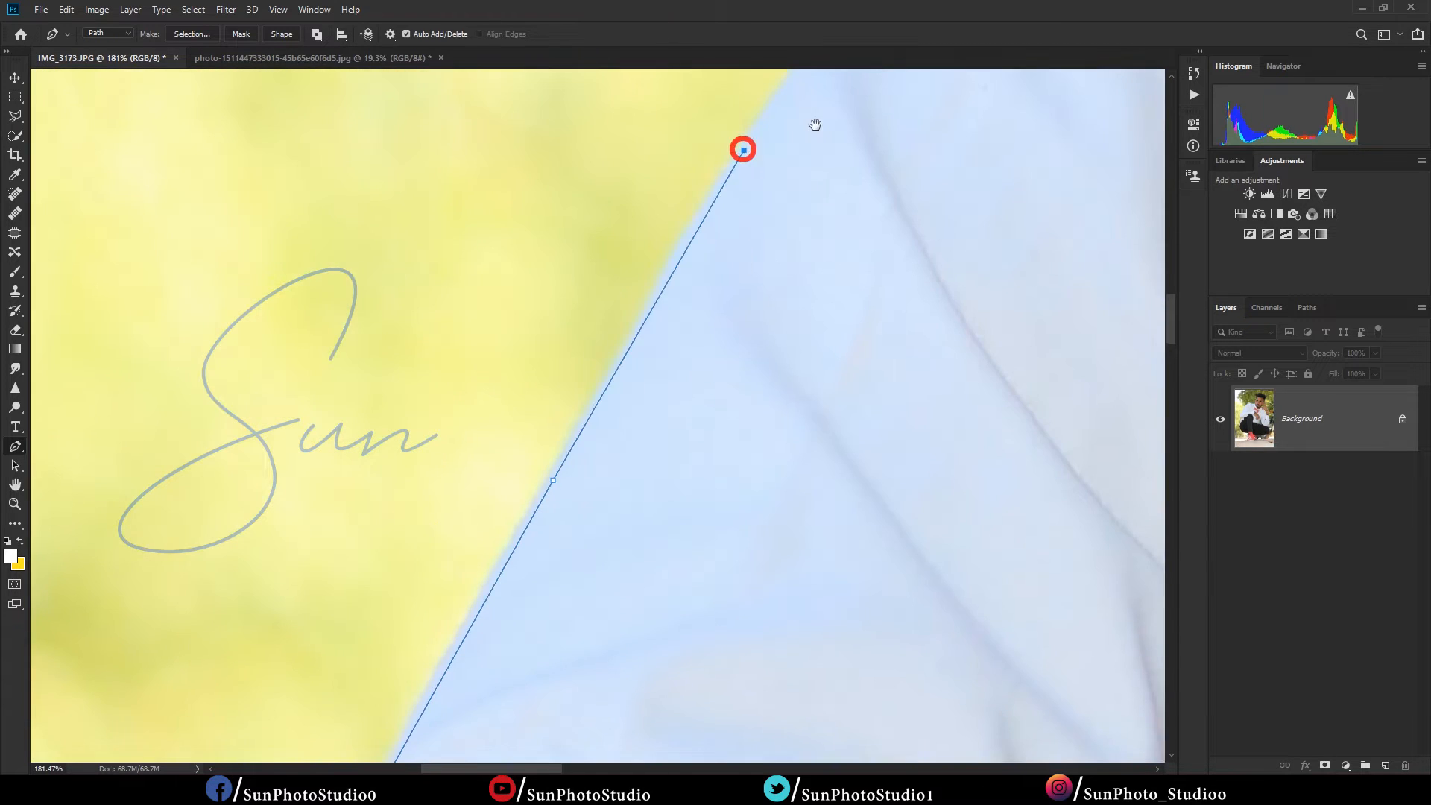
left_click_drag(745, 152, 313, 701)
left_click_drag(561, 369, 648, 277)
left_click_drag(650, 277, 395, 486)
left_click_drag(660, 357, 819, 356)
left_click(912, 363)
left_click(977, 381)
left_click(988, 386)
left_click(1063, 381)
Step: Extend the path along the shirt's shoulder and collar to the edge of the bearded face
left_click_drag(1050, 374, 643, 180)
left_click(1093, 415)
left_click(962, 218)
left_click(1085, 213)
left_click(1147, 169)
Step: Trace around the ear on the photo's left side and up to the temple hairline
left_click_drag(1147, 77, 894, 381)
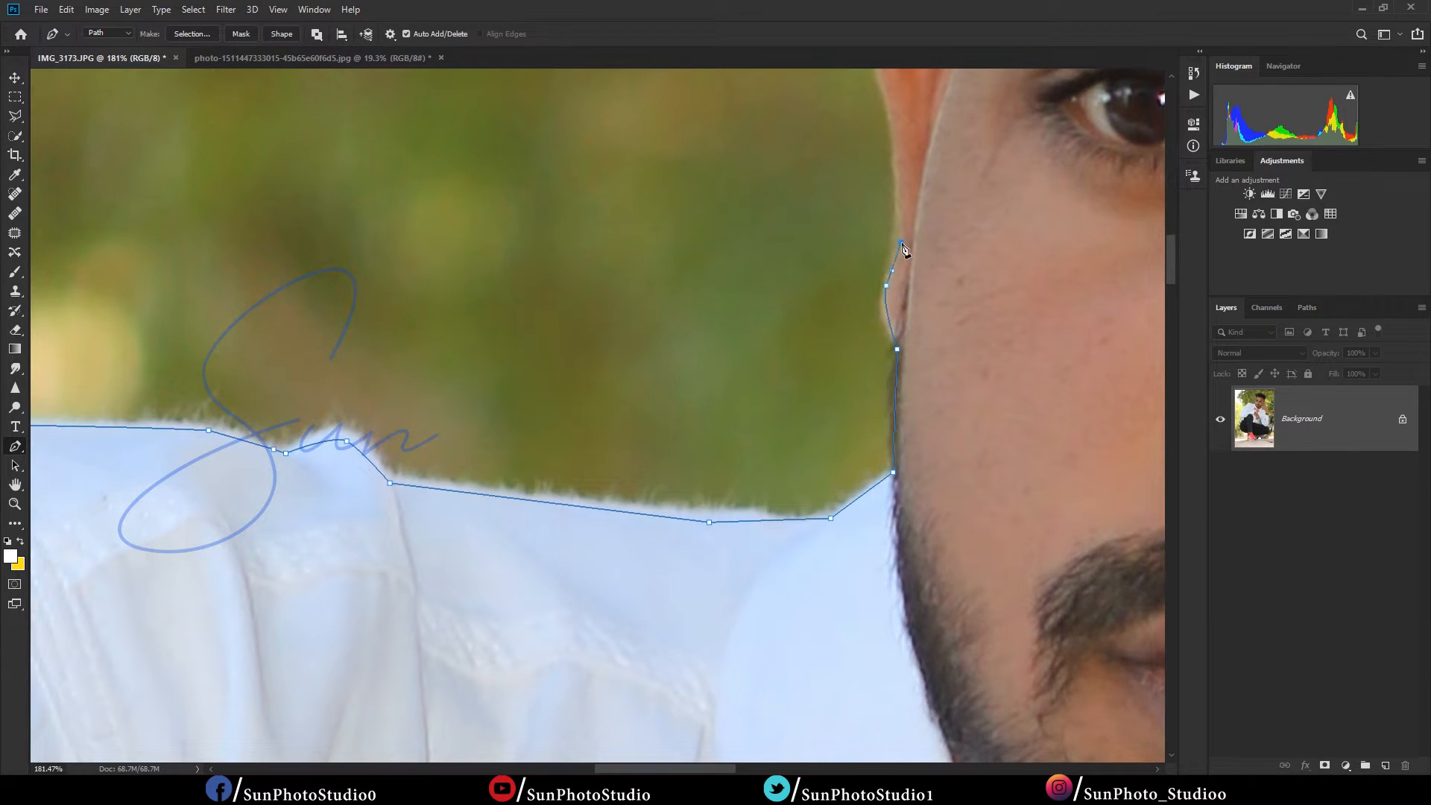
left_click_drag(894, 120, 856, 358)
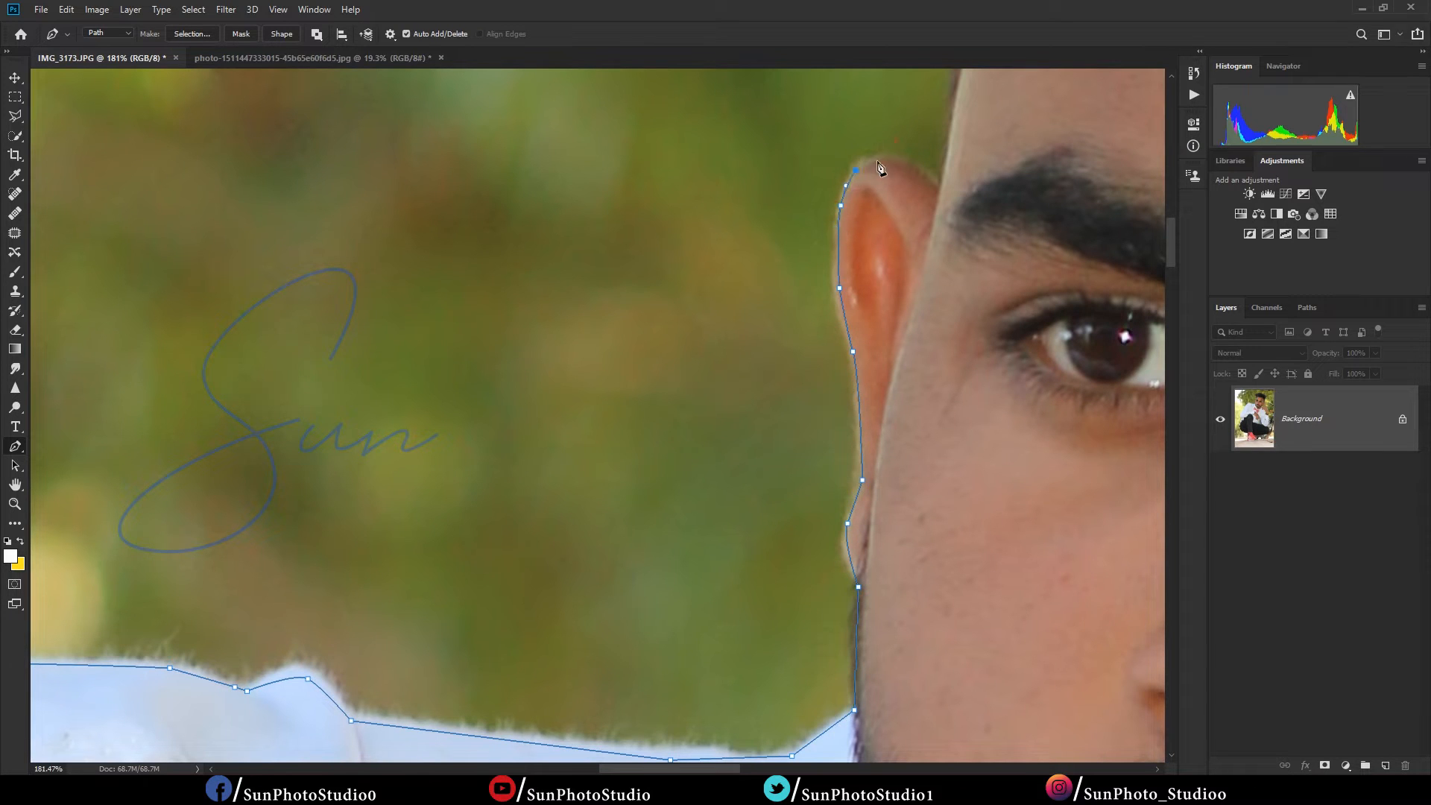
left_click(947, 141)
left_click_drag(968, 79, 911, 396)
left_click(941, 150)
Step: Outline the hair from the temple around its side and onto the top of the head
scroll(939, 149, "down", 6)
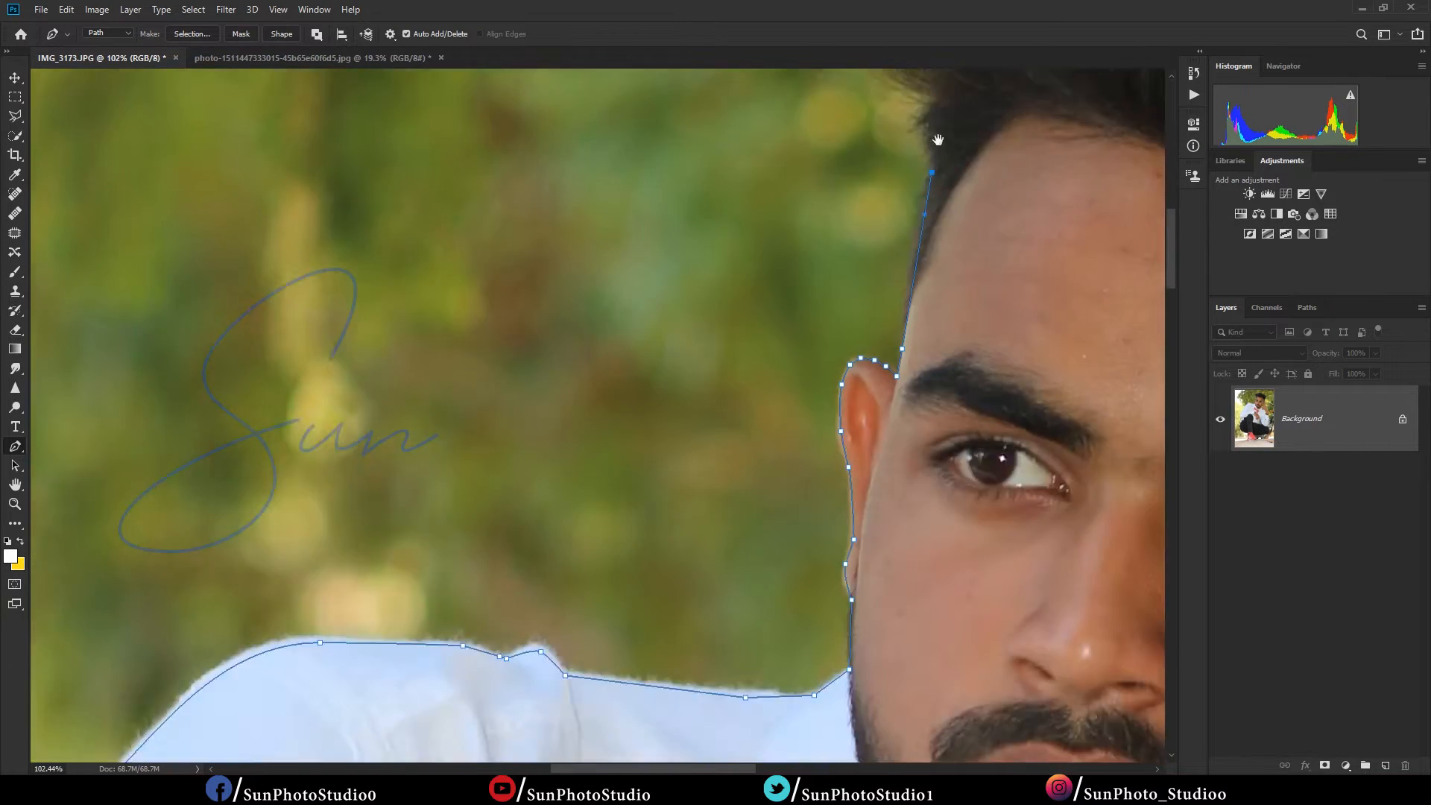
left_click_drag(937, 142, 783, 484)
left_click(790, 420)
left_click(796, 211)
left_click(931, 174)
left_click_drag(912, 186, 574, 252)
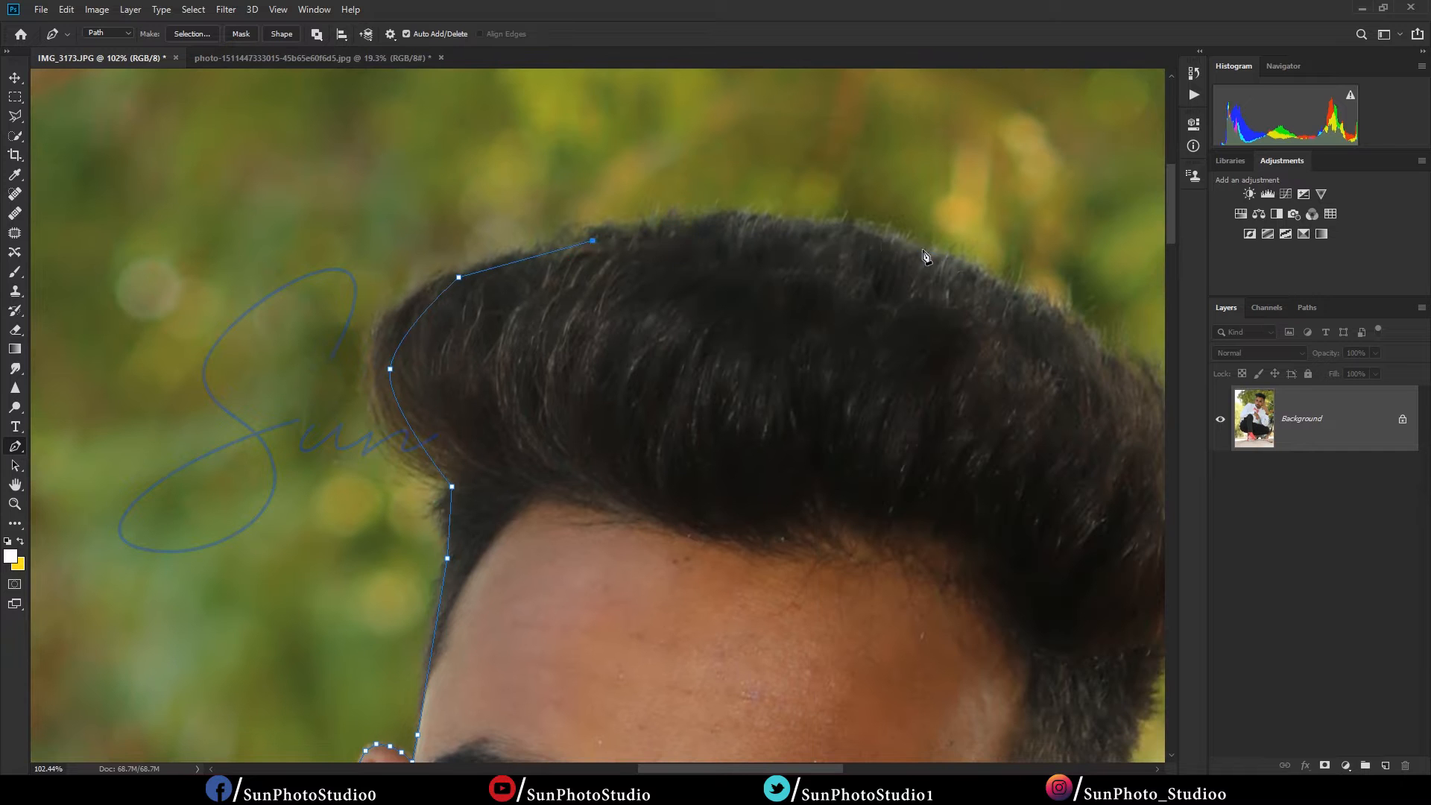
Step: Continue the path across the top of the hair and down its far side above the other ear
left_click_drag(924, 247, 995, 281)
left_click_drag(1041, 375, 771, 266)
left_click(890, 553)
left_click_drag(890, 553, 884, 392)
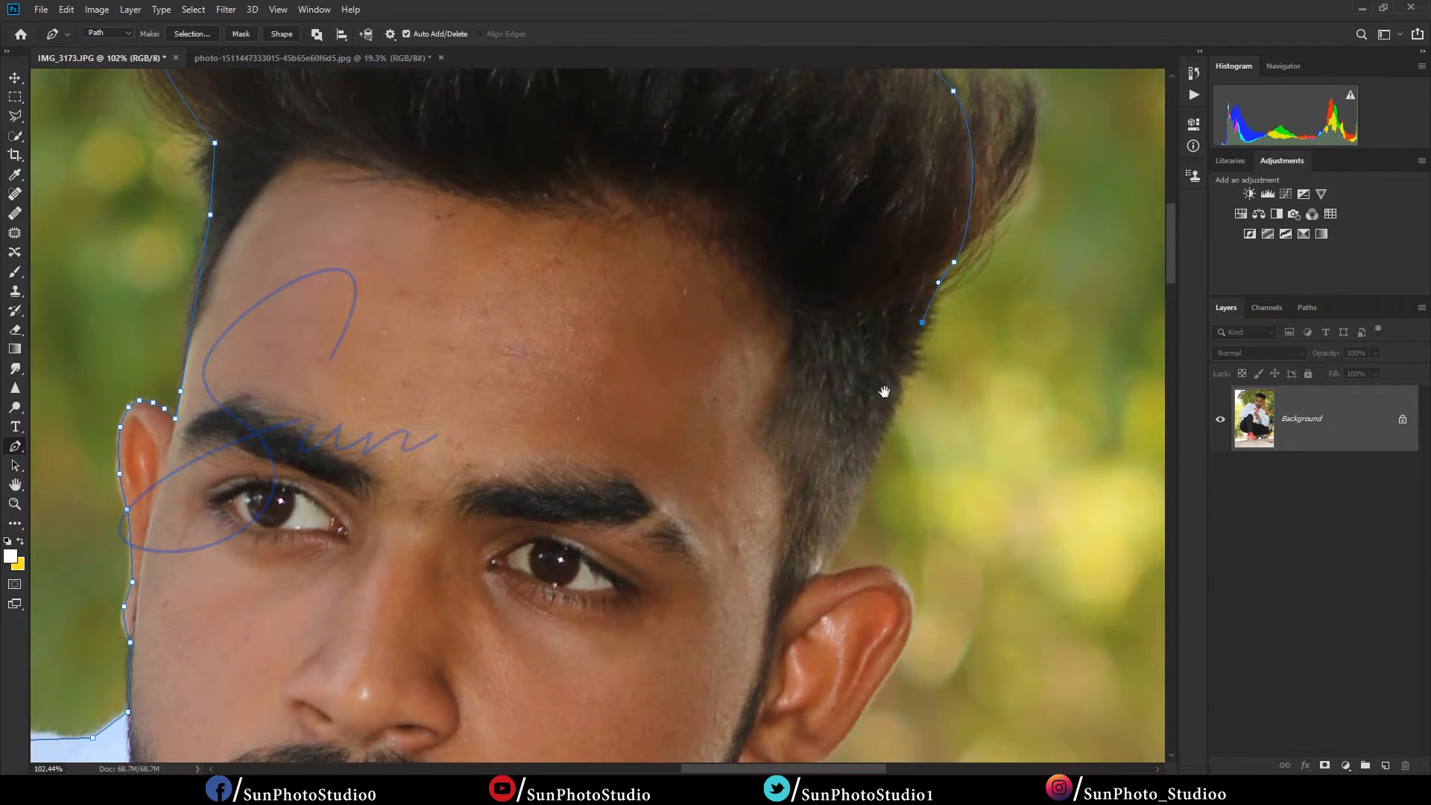
Step: Trace the hairline down to the ear with the earring and follow the ear's upper curve
scroll(823, 569, "up", 7)
left_click(810, 582)
left_click(831, 581)
left_click_drag(920, 547, 808, 368)
left_click_drag(829, 394, 847, 396)
left_click_drag(869, 548, 870, 550)
left_click_drag(870, 551, 870, 279)
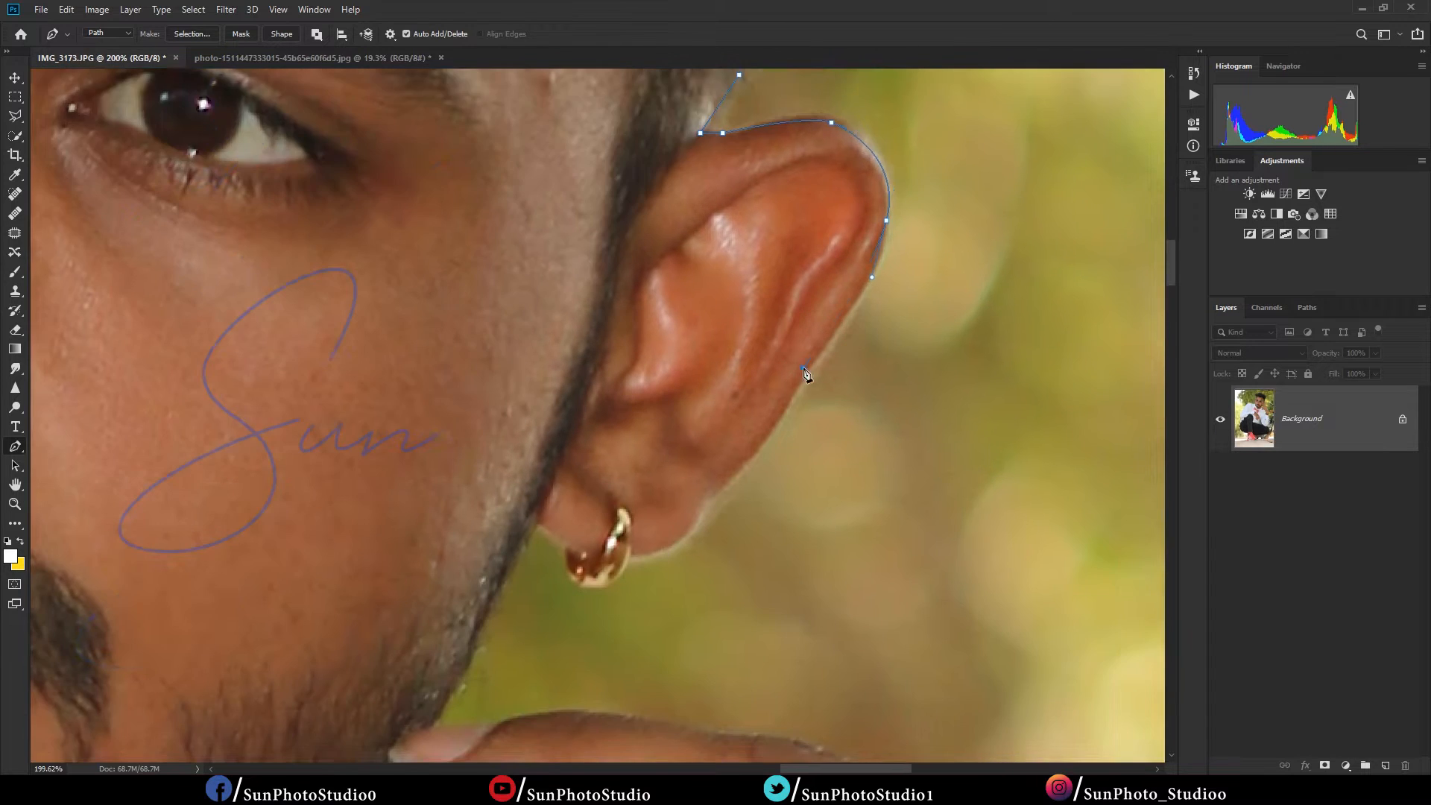
Step: Continue the path down the outer rim of the ear toward the lobe
left_click(803, 368)
left_click_drag(803, 367, 847, 251)
left_click(788, 340)
left_click(746, 384)
left_click_drag(746, 384, 862, 289)
scroll(833, 337, "up", 4)
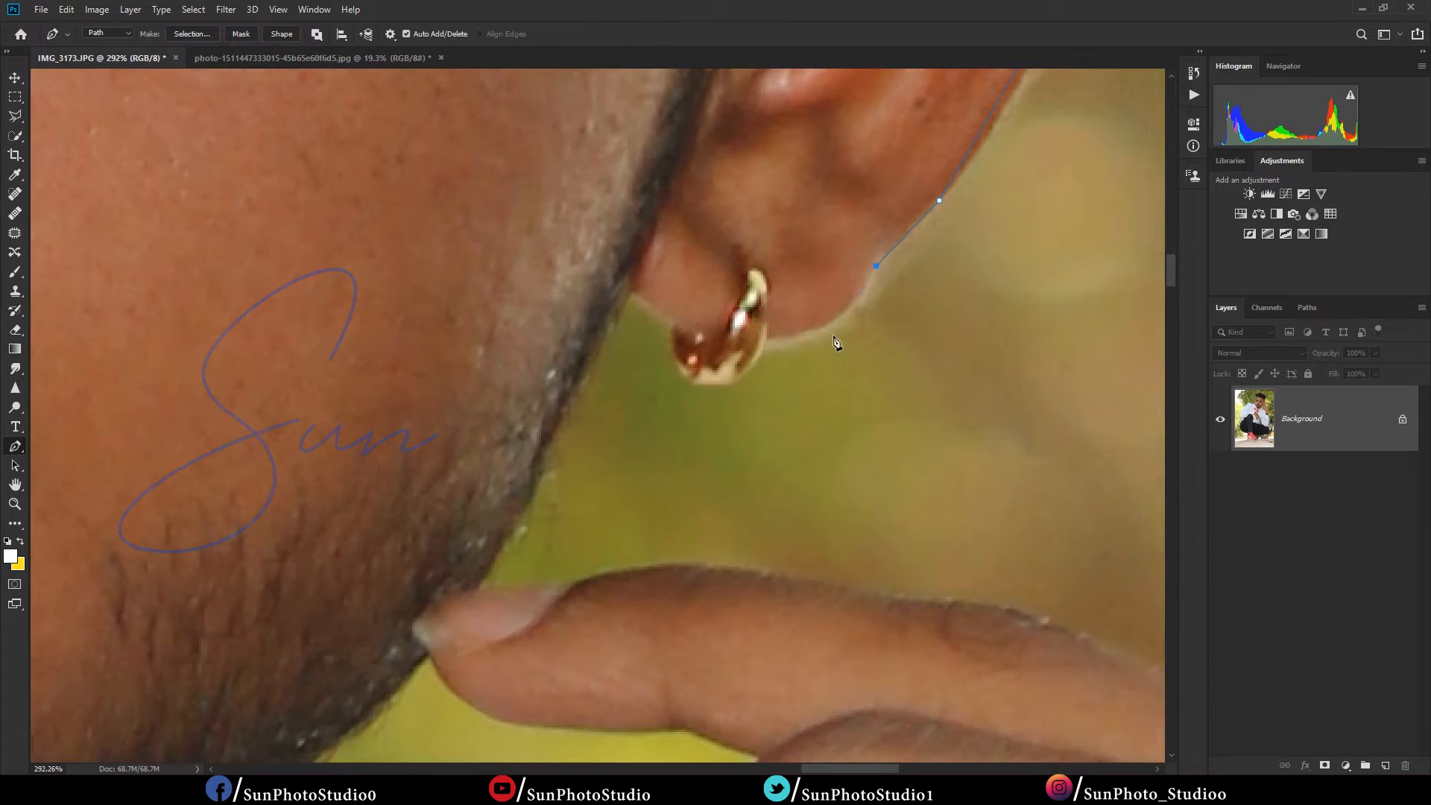
Step: Trace around the earlobe and gold hoop earring, and down the bearded jaw toward the fingertip
left_click(699, 386)
left_click(684, 370)
left_click(550, 424)
left_click_drag(570, 423, 651, 188)
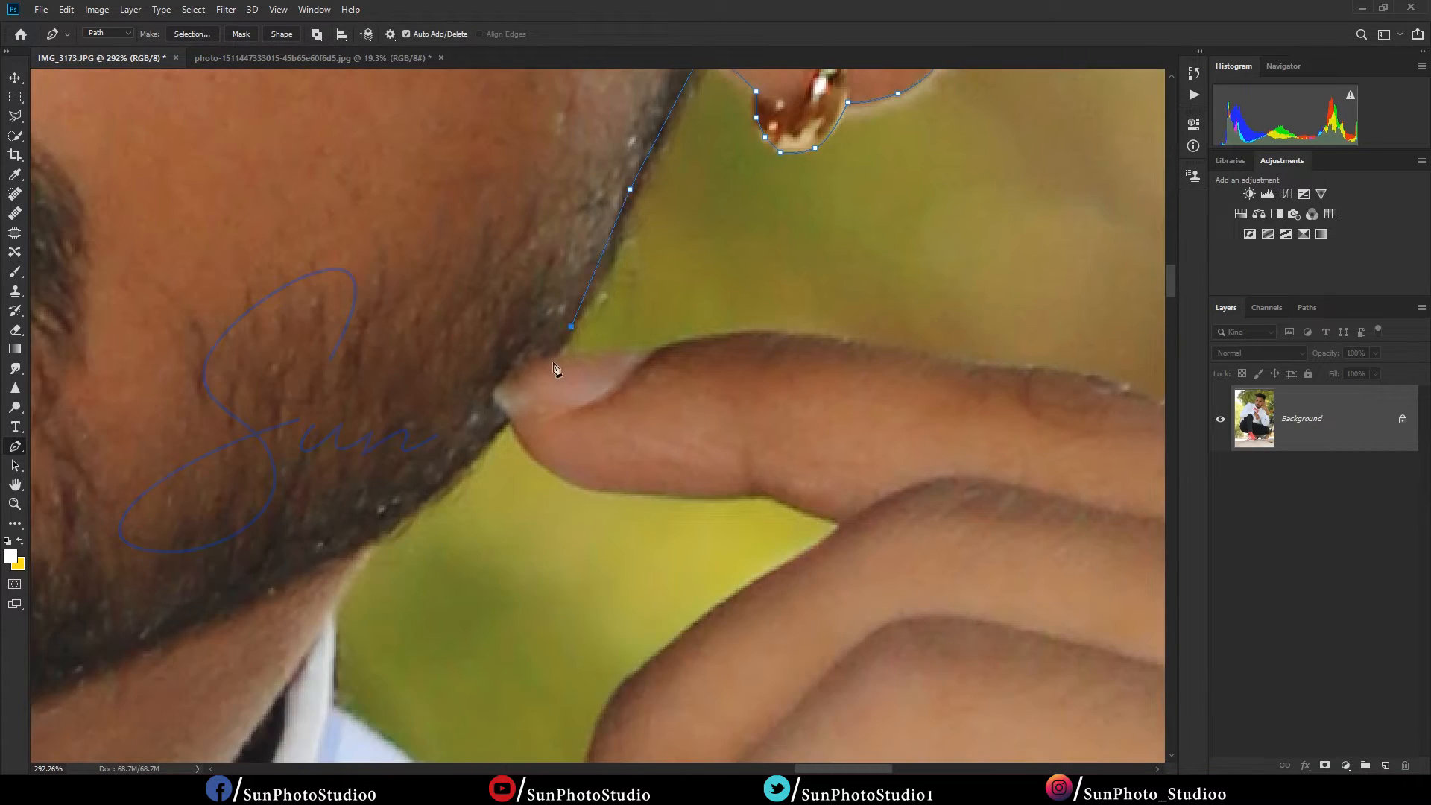
Step: Trace the path along the top edge of the raised index finger toward the knuckles
left_click(994, 365)
left_click_drag(1164, 412, 813, 252)
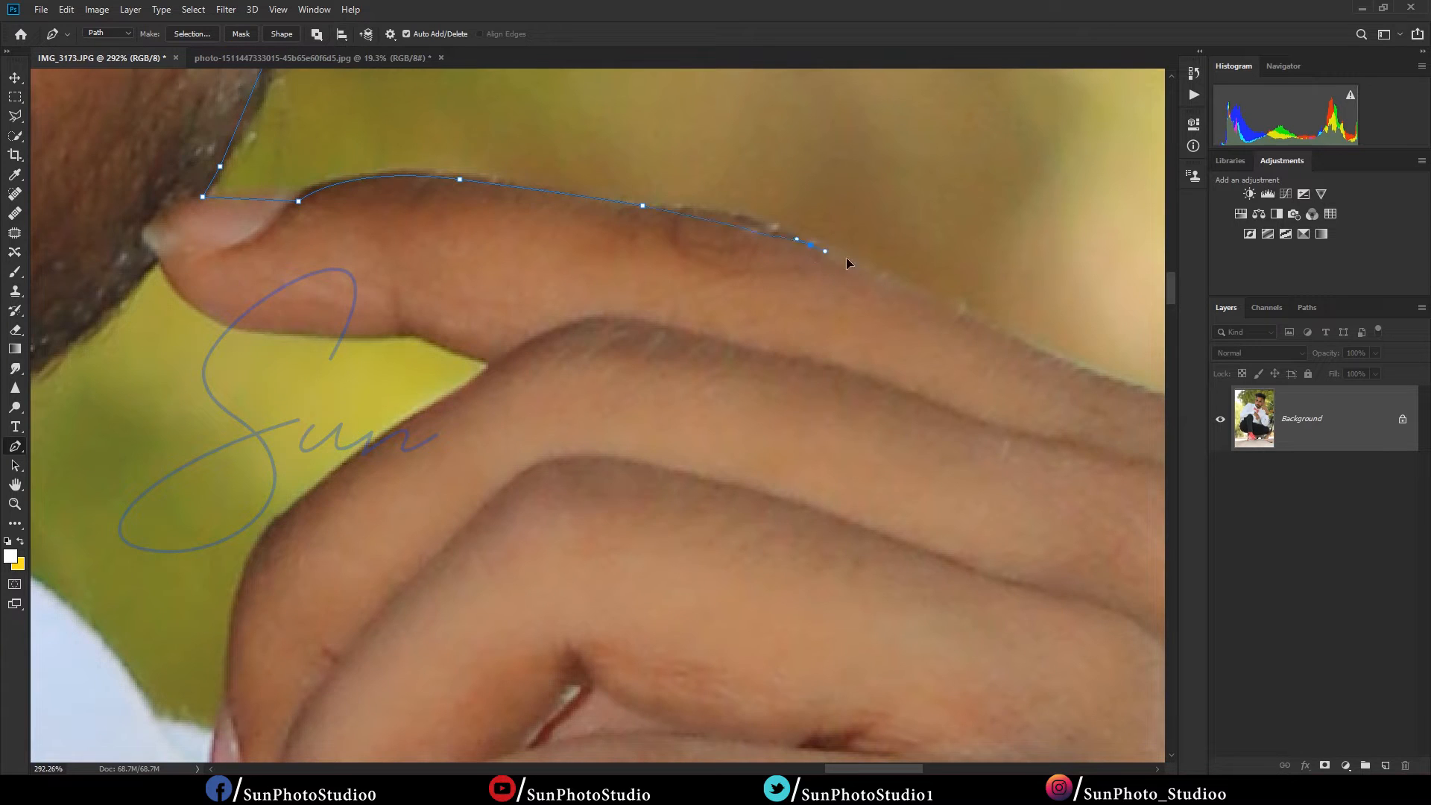
left_click(961, 316)
scroll(977, 325, "down", 5)
left_click_drag(1073, 382, 783, 244)
Step: Continue the path over the knuckle and down the back of the raised hand
scroll(835, 288, "up", 10)
left_click(786, 268)
left_click_drag(927, 308, 925, 340)
scroll(976, 395, "down", 3)
left_click_drag(949, 427, 970, 490)
scroll(971, 496, "down", 4)
Step: Trace the outer edge of the hand and wrist down to the watch
left_click_drag(1031, 675, 870, 349)
left_click(873, 395)
left_click_drag(951, 565, 885, 376)
left_click(884, 378)
left_click_drag(913, 515, 879, 395)
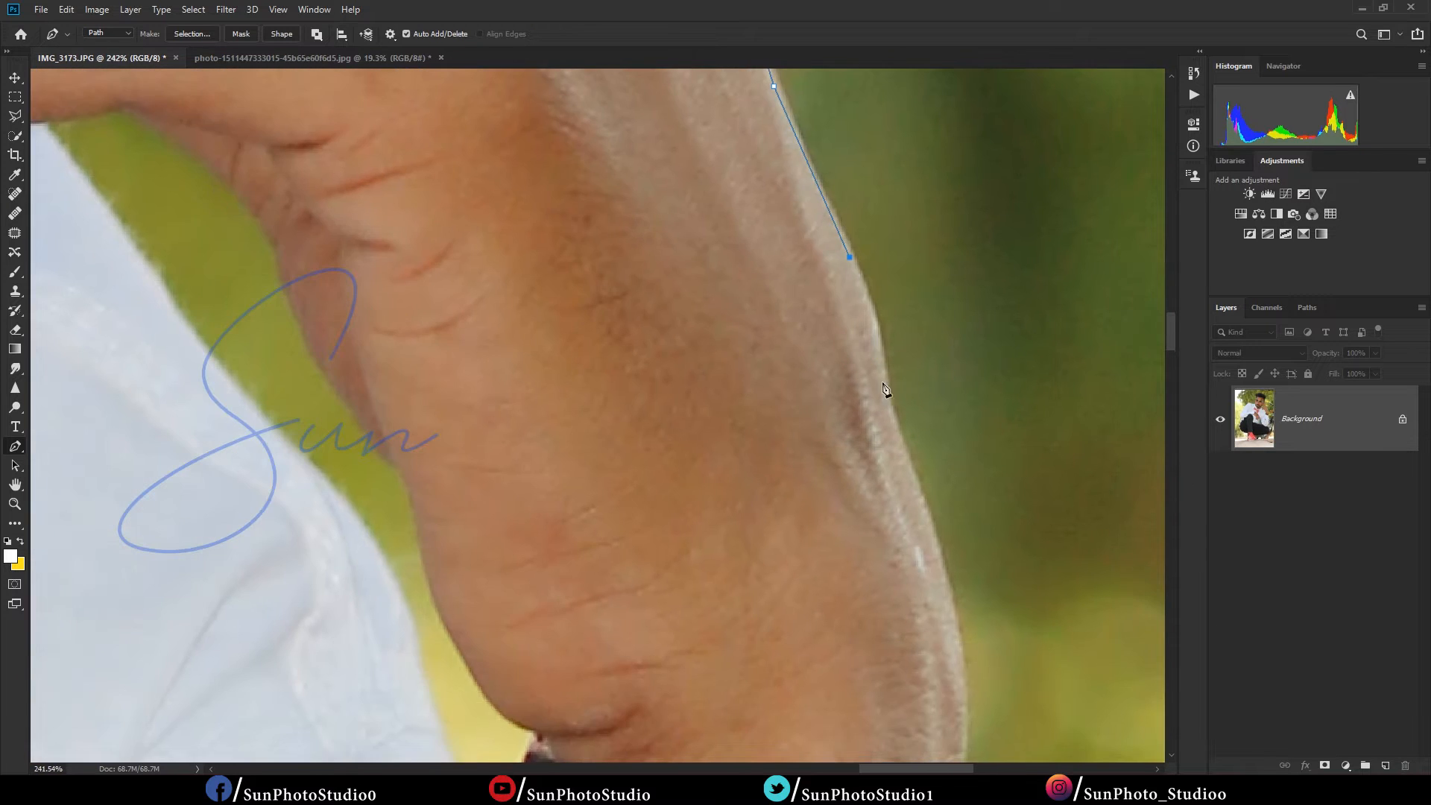
left_click(899, 441)
left_click_drag(924, 586, 855, 351)
left_click_drag(885, 401, 885, 433)
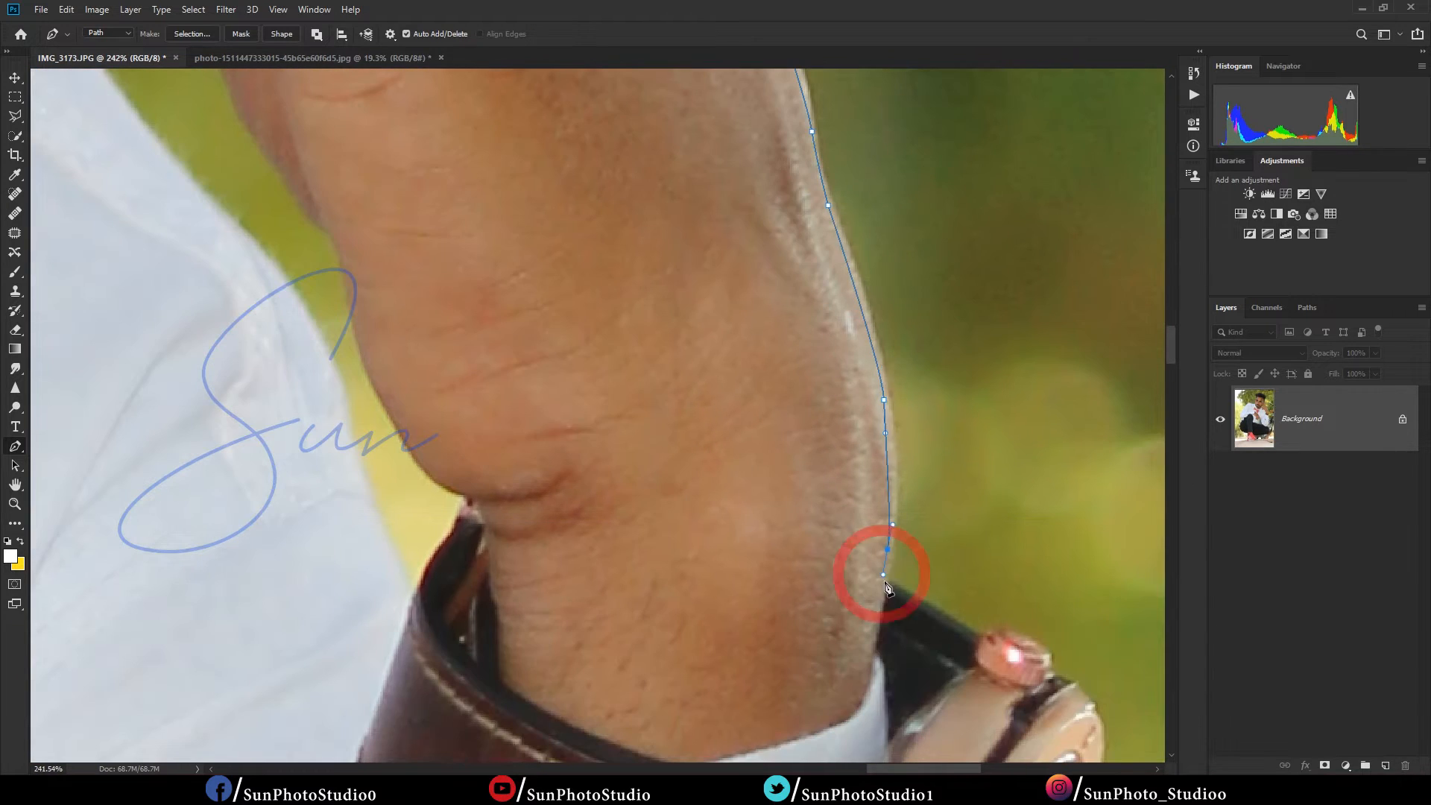
Step: Outline the wristwatch with its crown and bring the path onto the edge of the shirt sleeve
scroll(886, 586, "up", 5)
left_click_drag(968, 427, 862, 182)
left_click(829, 185)
left_click(871, 231)
left_click_drag(837, 358, 825, 245)
left_click_drag(692, 495, 645, 550)
left_click_drag(544, 677, 586, 345)
Step: Continue the path down the outer edge of the white shirt sleeve below the watch
left_click(599, 573)
scroll(595, 544, "down", 6)
left_click_drag(597, 589, 574, 336)
left_click(572, 364)
left_click(624, 498)
left_click_drag(746, 624, 574, 374)
Step: Trace the lower sleeve around the bent elbow to where it meets the black trousers
left_click(514, 433)
left_click_drag(589, 586, 533, 309)
left_click_drag(507, 437, 586, 352)
scroll(490, 570, "down", 6)
left_click(547, 445)
left_click_drag(531, 498, 620, 252)
scroll(619, 253, "up", 3)
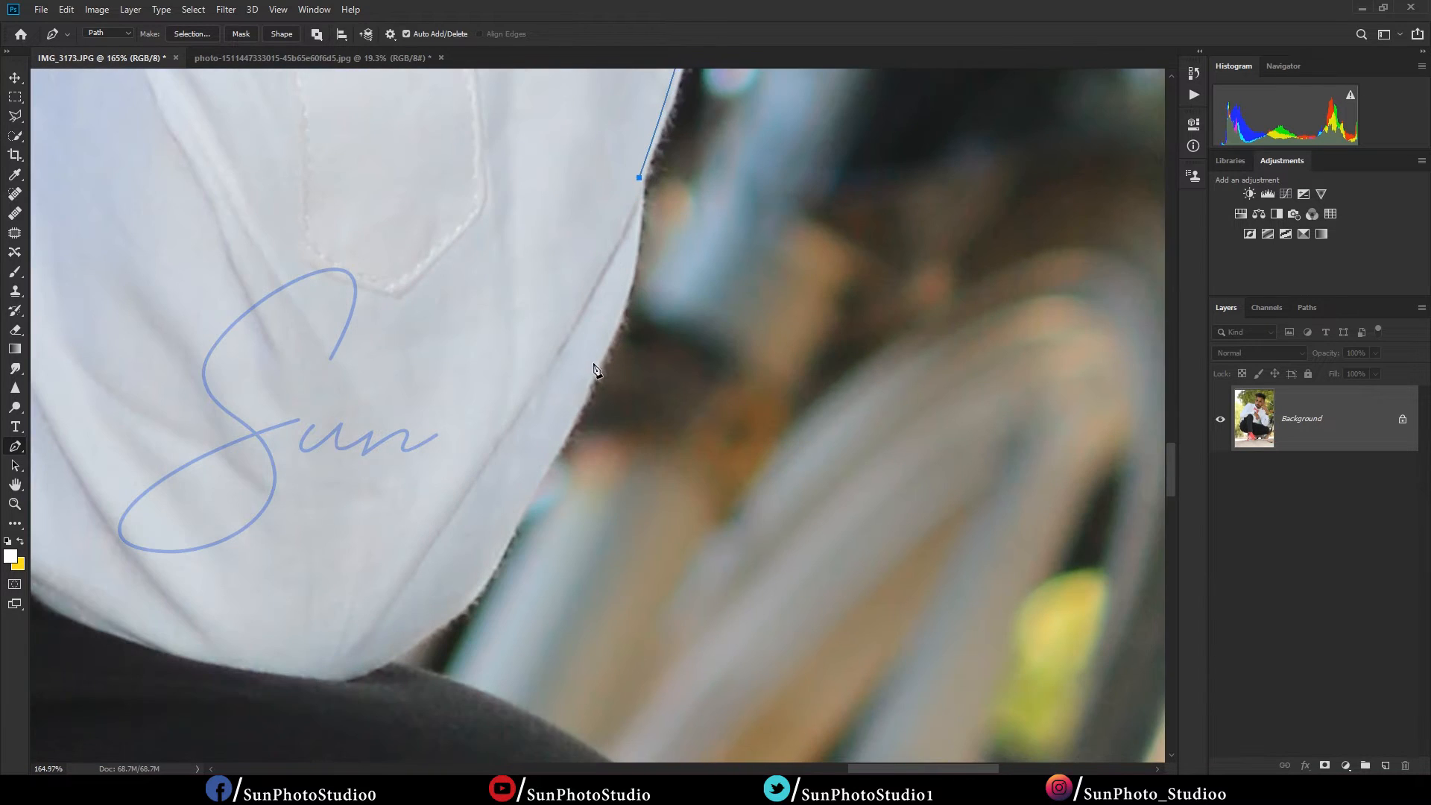
left_click_drag(598, 370, 572, 428)
left_click_drag(544, 463, 602, 307)
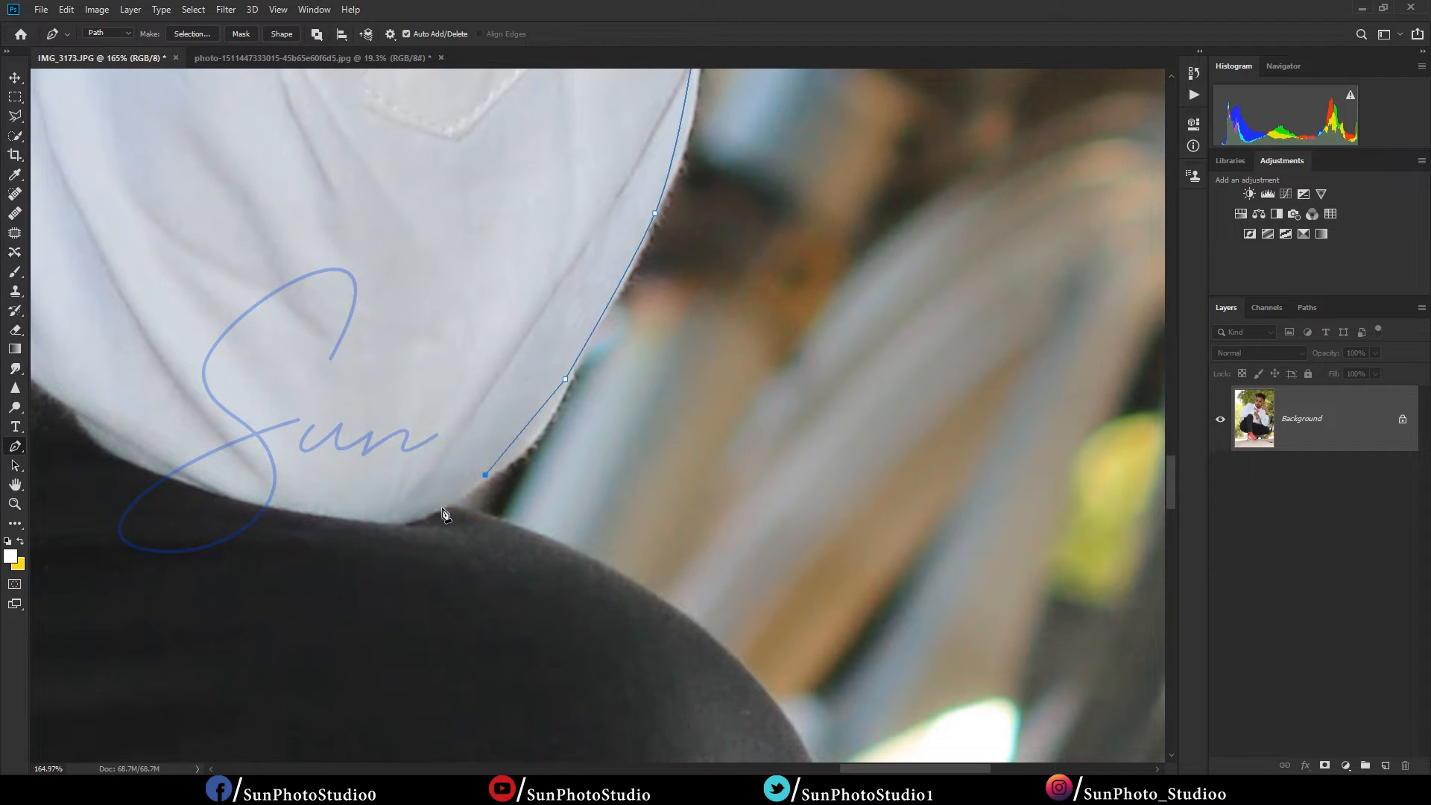
left_click(441, 507)
Step: Outline the bent knee of the black trousers around to the underside of the leg
left_click_drag(750, 669, 699, 422)
left_click_drag(776, 632, 731, 402)
left_click_drag(731, 533, 722, 294)
left_click_drag(720, 425, 710, 479)
left_click_drag(542, 590, 777, 236)
Step: Trace the underside of the trouser leg from the knee back toward the red shoe's laces
left_click_drag(524, 298, 278, 326)
left_click_drag(232, 319, 690, 304)
left_click(458, 321)
left_click(377, 325)
left_click_drag(304, 383, 831, 353)
left_click(374, 406)
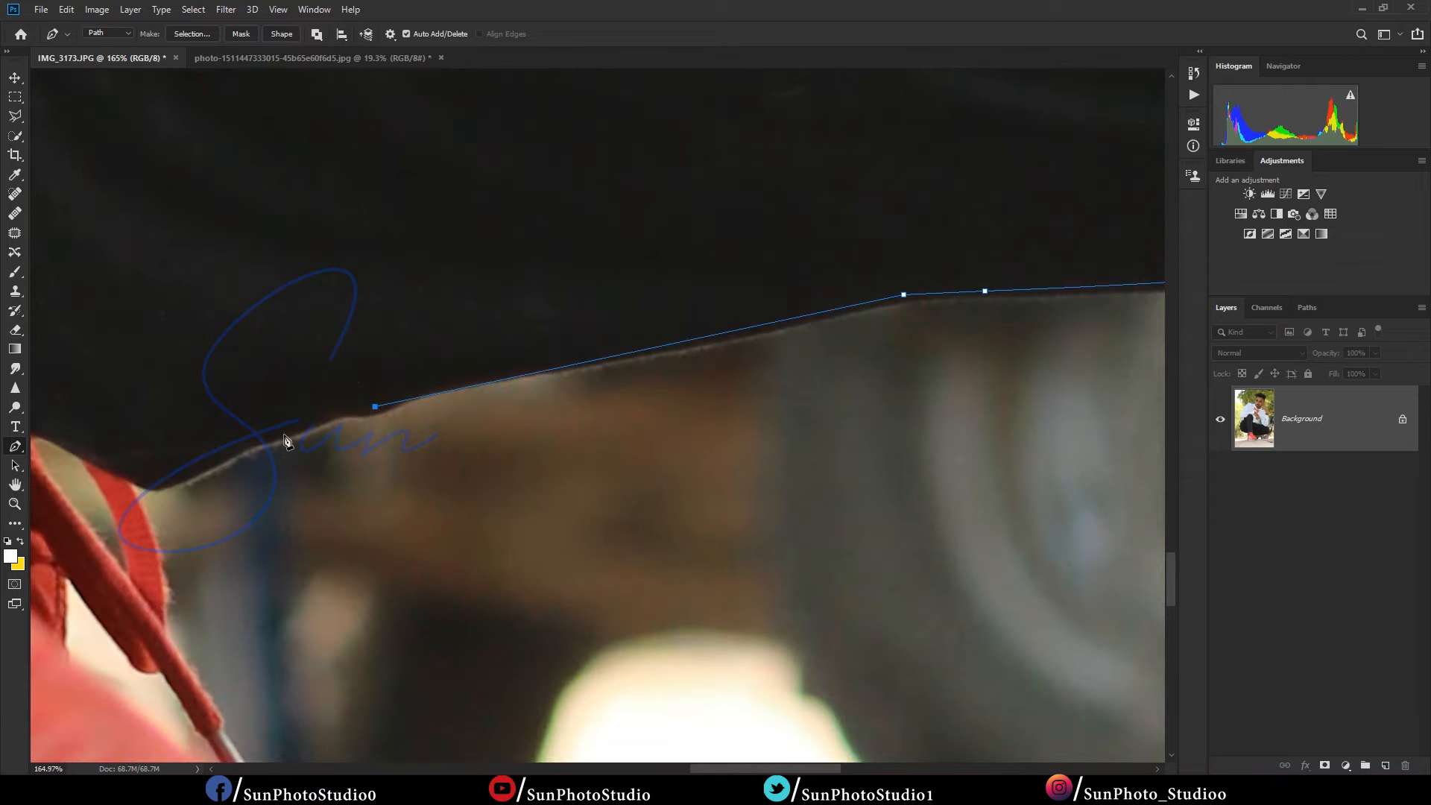
Step: Trace from the trouser edge along the red laces and down the front of the shoe to its toe
left_click_drag(140, 522, 425, 278)
scroll(425, 279, "up", 4)
left_click(466, 443)
left_click_drag(544, 596, 479, 431)
left_click(483, 426)
left_click(569, 557)
left_click_drag(619, 642, 479, 272)
left_click_drag(540, 334, 545, 370)
Step: Trace the bottom of the shoe sole from toe to heel and close the outline around the man
scroll(535, 479, "down", 11)
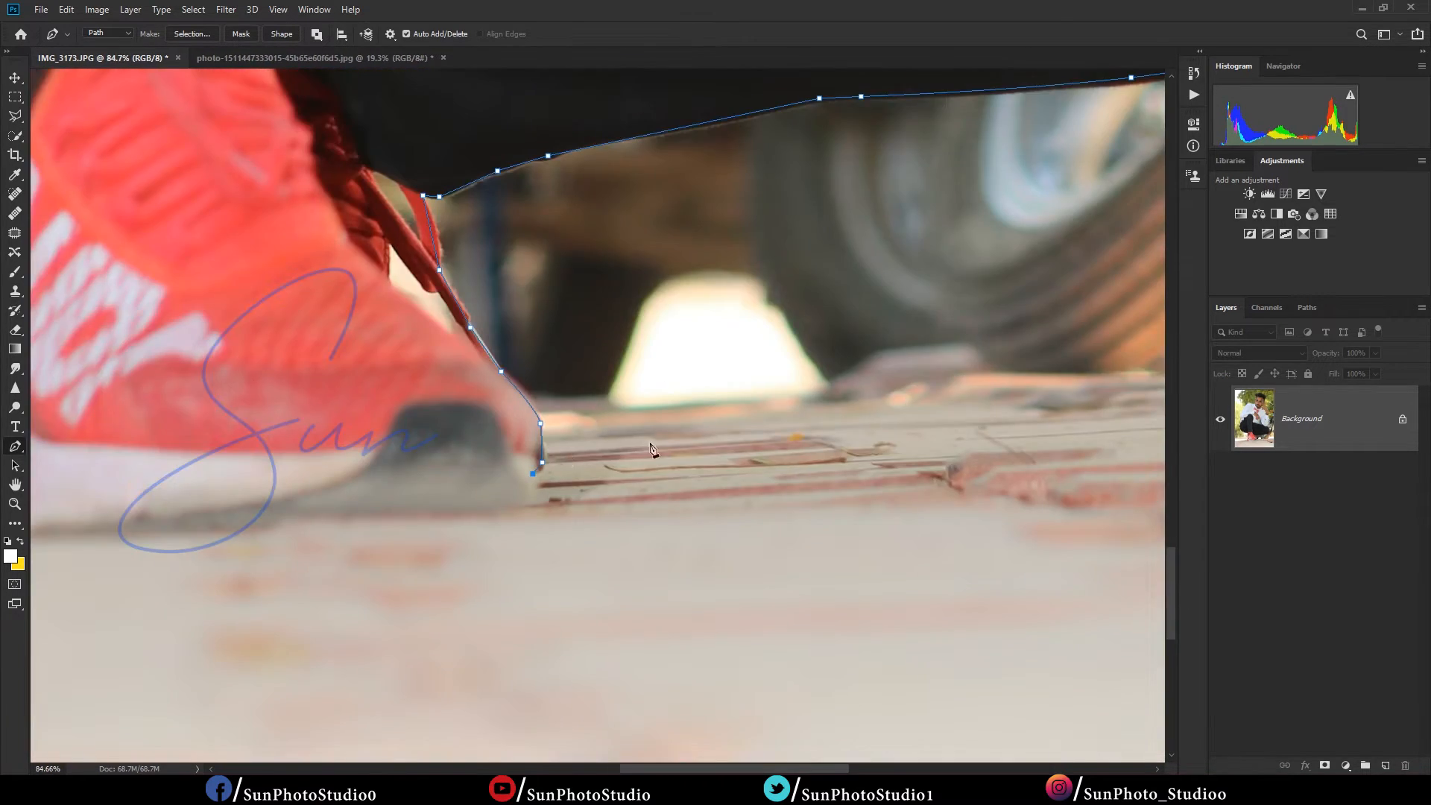
left_click_drag(650, 445, 780, 450)
scroll(676, 519, "up", 2)
left_click_drag(648, 515, 634, 522)
left_click_drag(275, 535, 593, 457)
left_click(547, 466)
left_click(287, 472)
left_click(184, 460)
left_click(154, 420)
Step: Start a path in the gap between the forearm and thigh, tracing the upper edge of the black trousers to the white sleeve
scroll(401, 472, "down", 18)
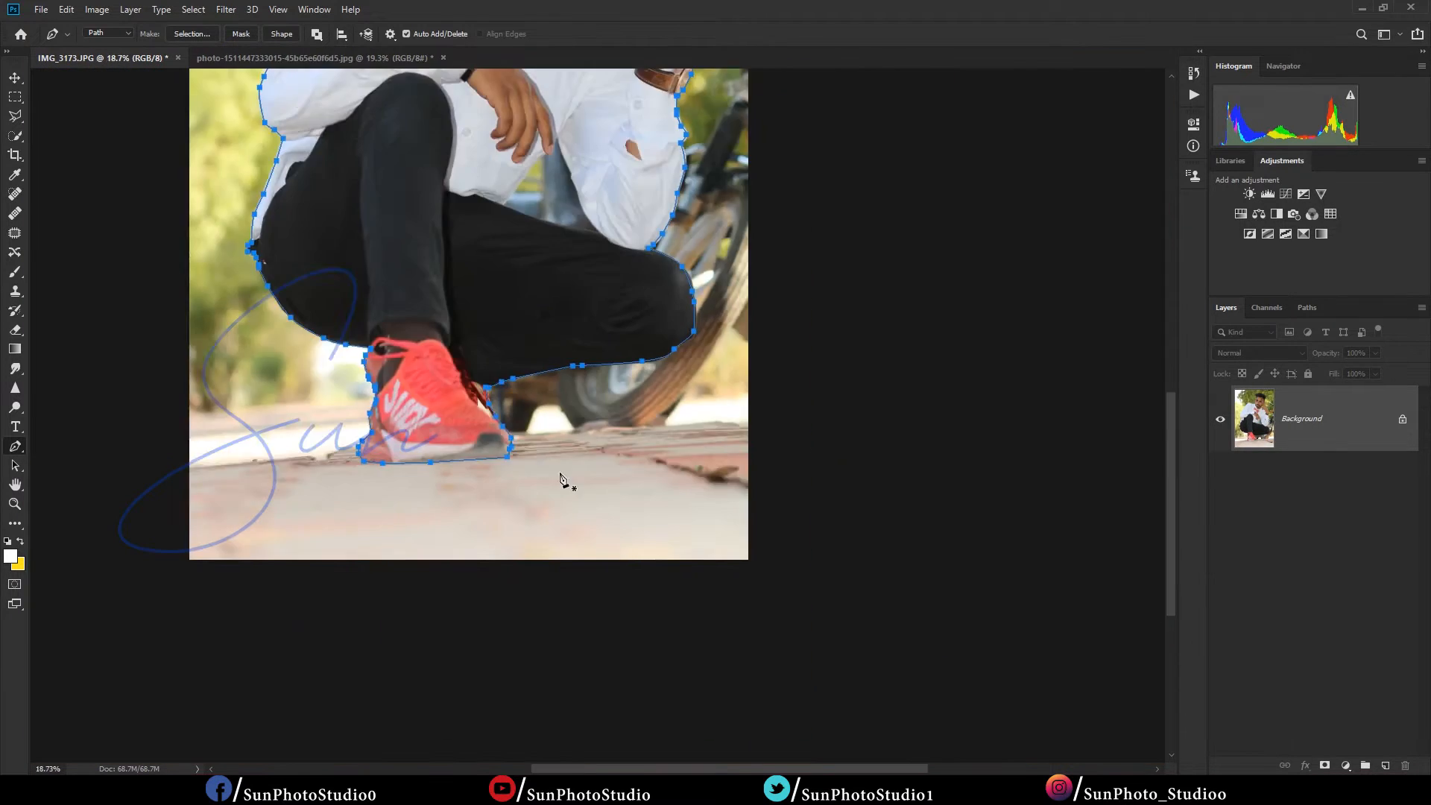
scroll(607, 310, "up", 2)
left_click_drag(607, 309, 709, 548)
scroll(590, 440, "up", 19)
left_click(366, 361)
scroll(569, 429, "up", 3)
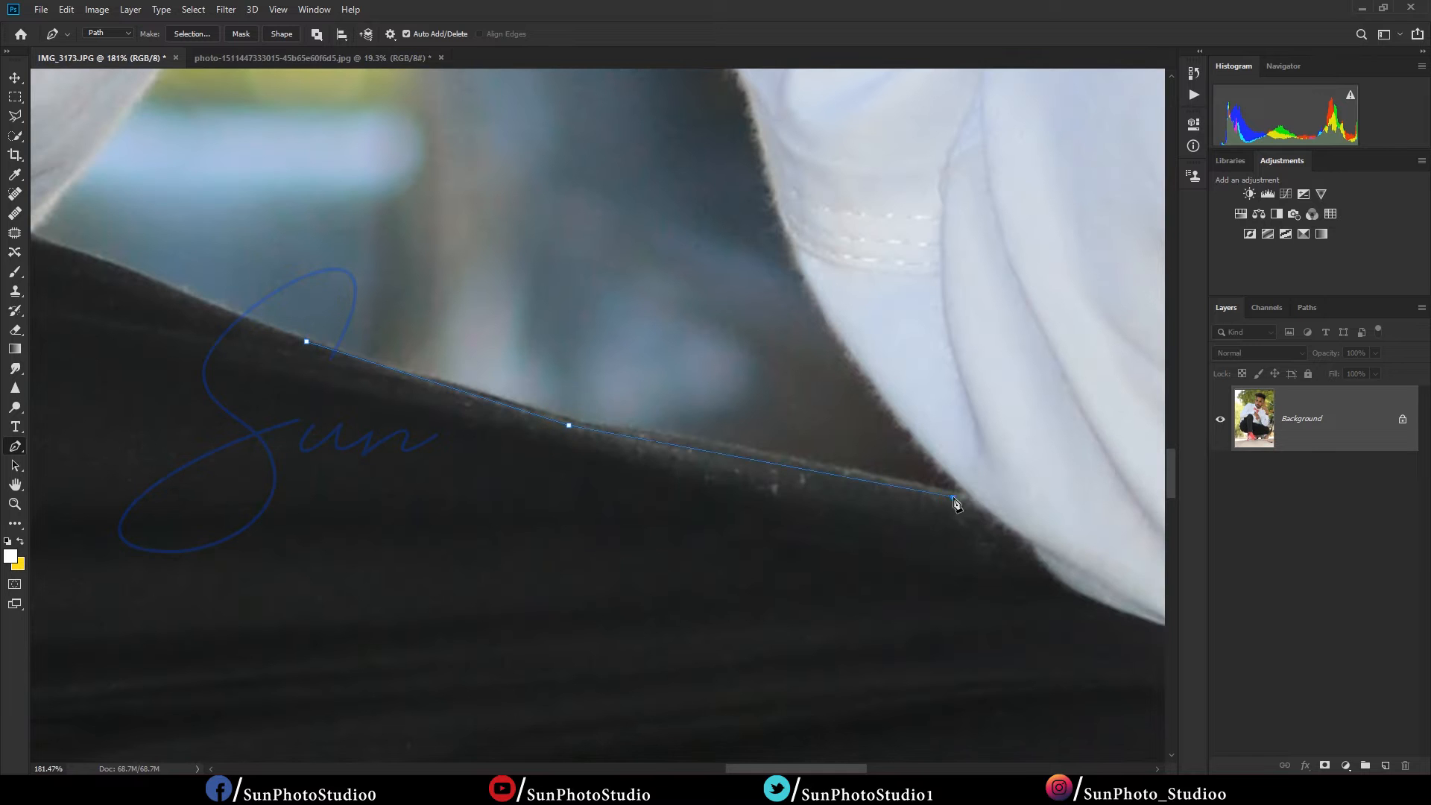
Step: Trace the inner edge of the white sleeve upward from the trousers toward the hanging hand
left_click_drag(832, 317, 792, 244)
left_click_drag(751, 132, 819, 432)
left_click(811, 369)
left_click(761, 262)
left_click(763, 228)
left_click_drag(701, 130, 809, 470)
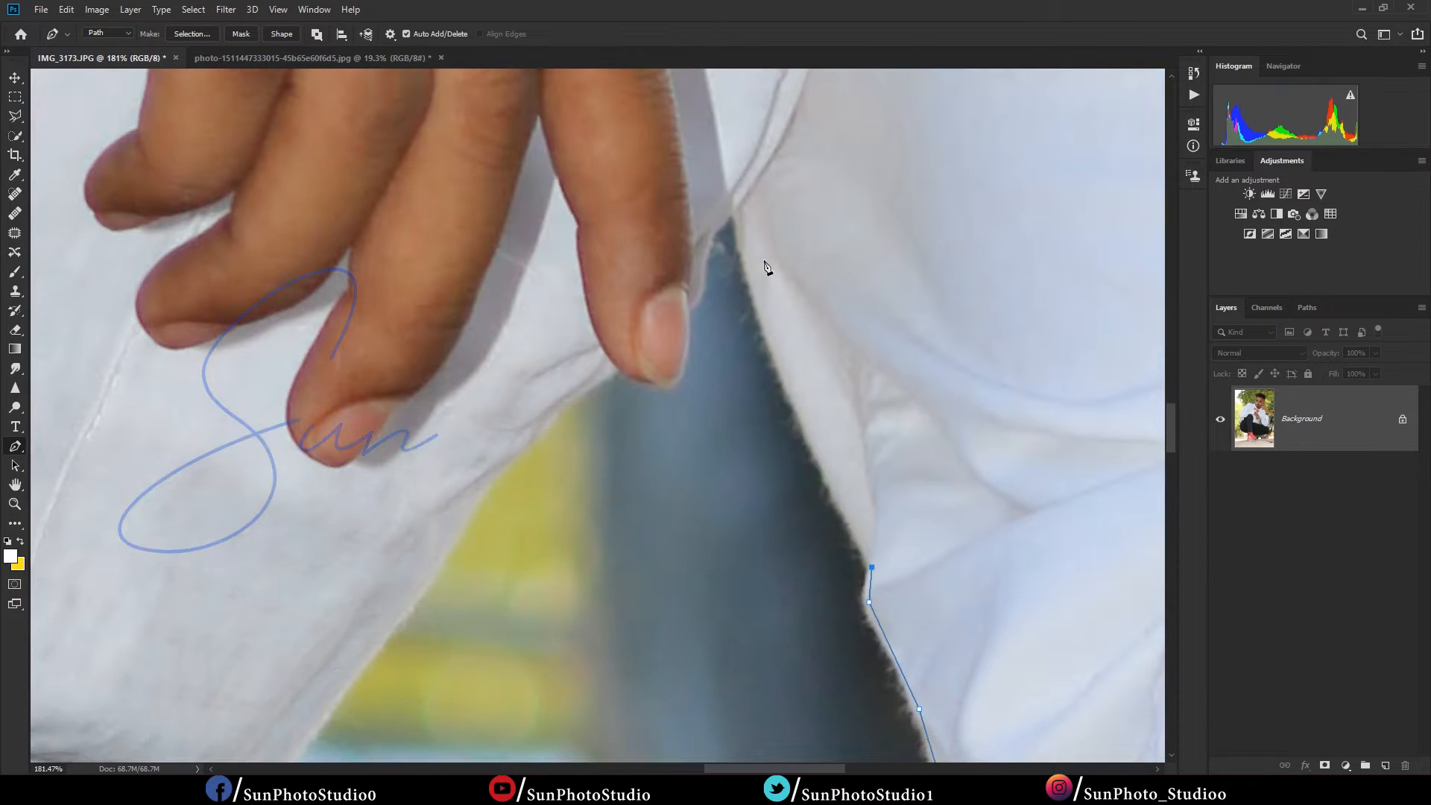
Step: Trace around the top of the gap and the hanging fingertip to the shirt front's lower edge
left_click(735, 209)
left_click(708, 229)
scroll(679, 380, "up", 6)
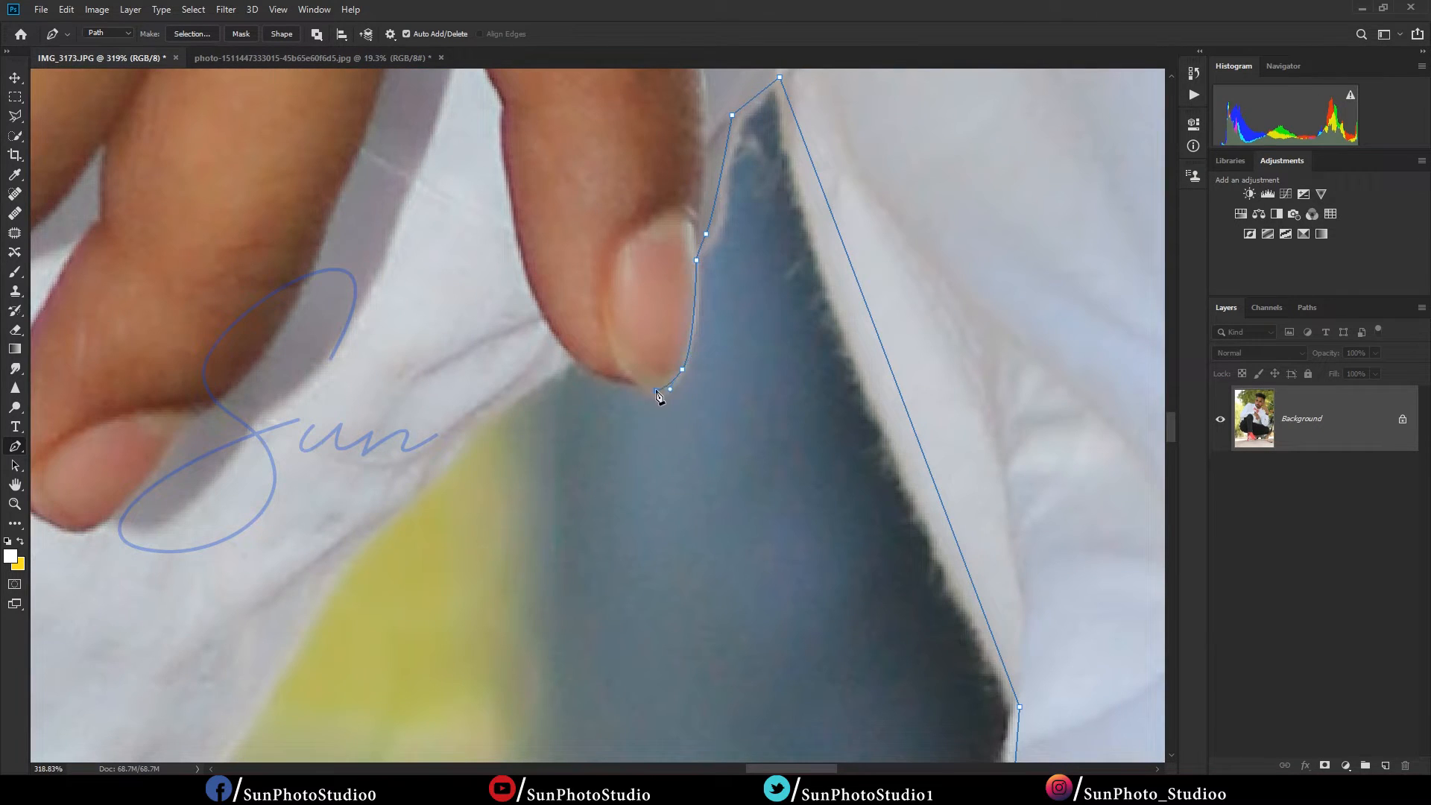
left_click(433, 463)
Step: Trace the shirt front's edge down to the trousers and close the path around the gap
scroll(433, 463, "down", 5)
left_click_drag(417, 554, 615, 320)
left_click(508, 480)
left_click(395, 615)
scroll(394, 615, "down", 6)
left_click_drag(572, 634, 575, 568)
left_click(602, 570)
scroll(563, 629, "down", 7)
Step: Start a path in the gap beside the raised arm, tracing the brown watch strap up to the wrist
left_click_drag(575, 417, 433, 615)
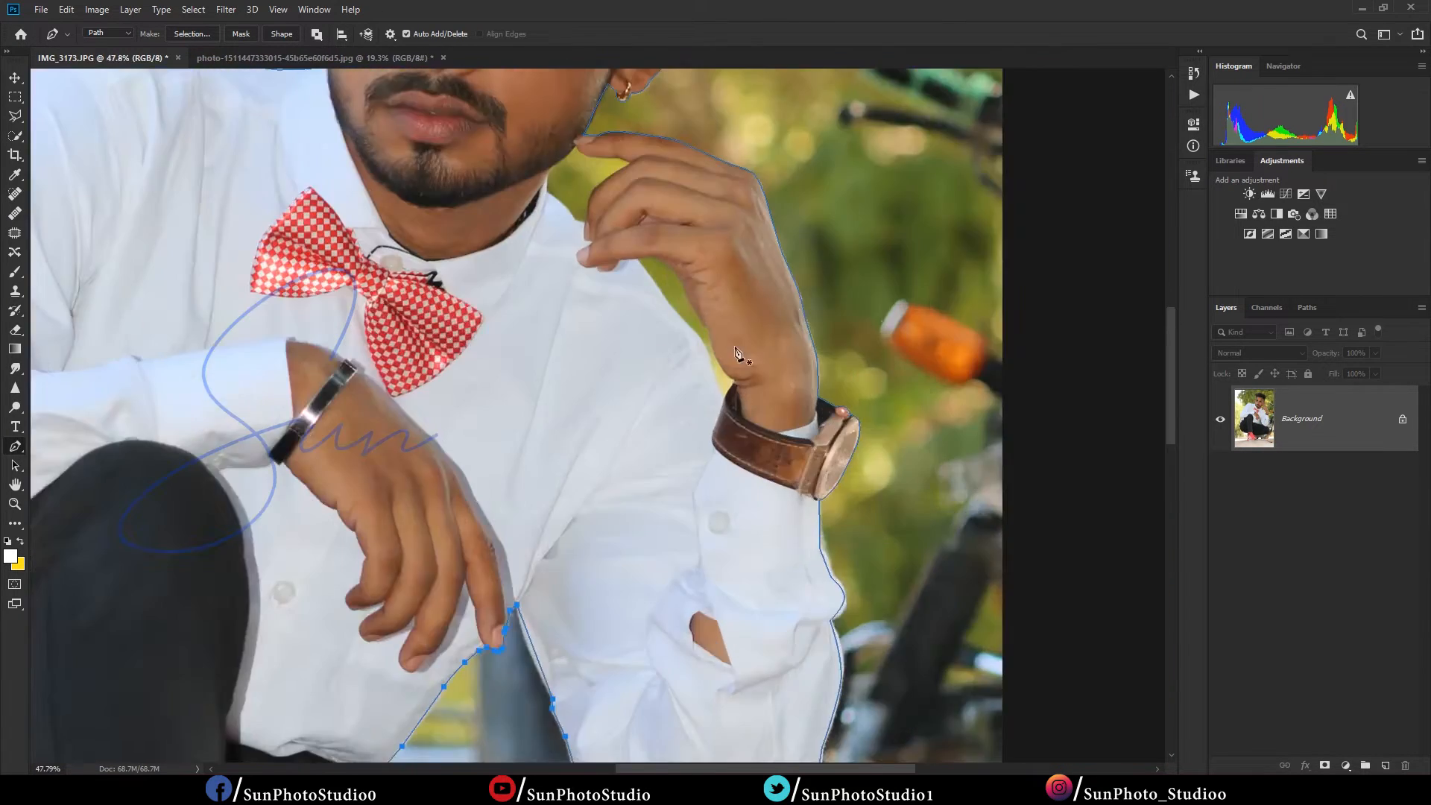
scroll(732, 388, "up", 10)
left_click(712, 439)
left_click(737, 389)
left_click(747, 376)
left_click(757, 357)
scroll(736, 323, "up", 6)
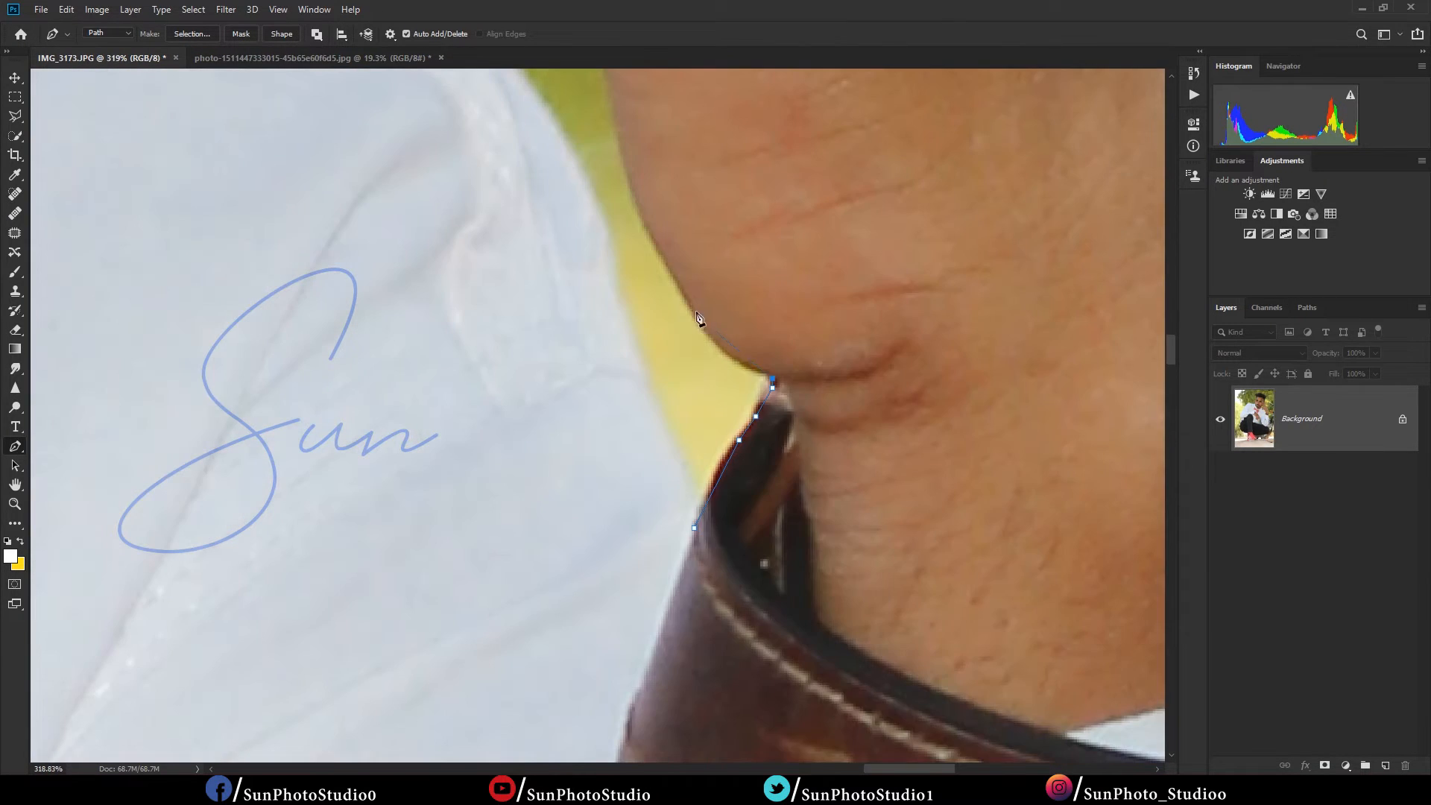
Step: Trace the inner edge of the raised hand from the wrist up along the palm
left_click(643, 211)
left_click_drag(642, 211, 771, 557)
left_click(730, 385)
left_click(703, 361)
left_click_drag(703, 360, 866, 546)
left_click_drag(744, 337, 831, 445)
Step: Trace under the lowest finger of the raised hand and back down the shirt shoulder to enclose the gap
left_click(716, 265)
left_click(751, 344)
left_click(705, 319)
left_click(634, 264)
scroll(570, 369, "down", 6)
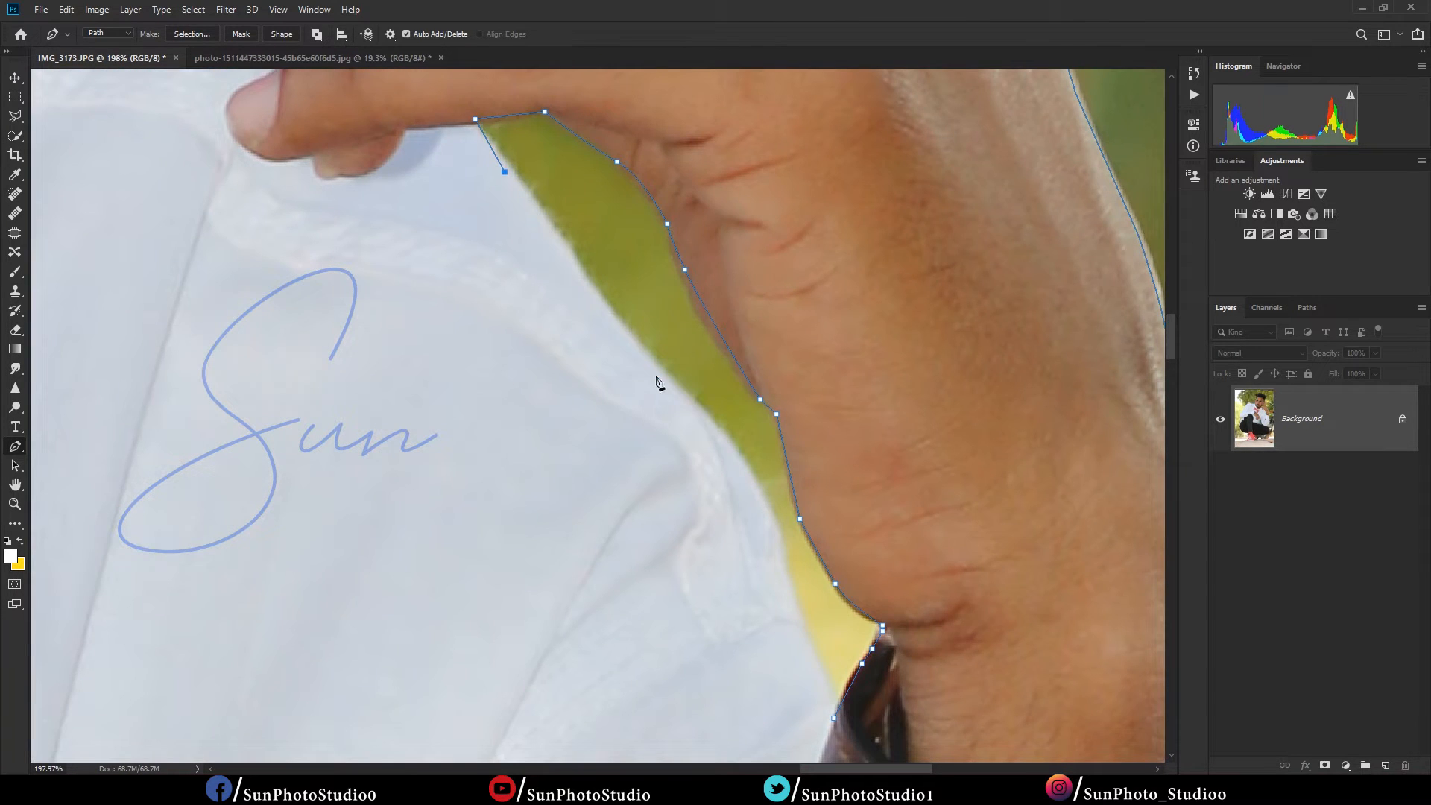
scroll(918, 597, "up", 1)
Step: Outline the background gap enclosed by the raised fingers, the jaw and the shirt collar with a closed path
scroll(485, 206, "up", 5)
left_click(703, 414)
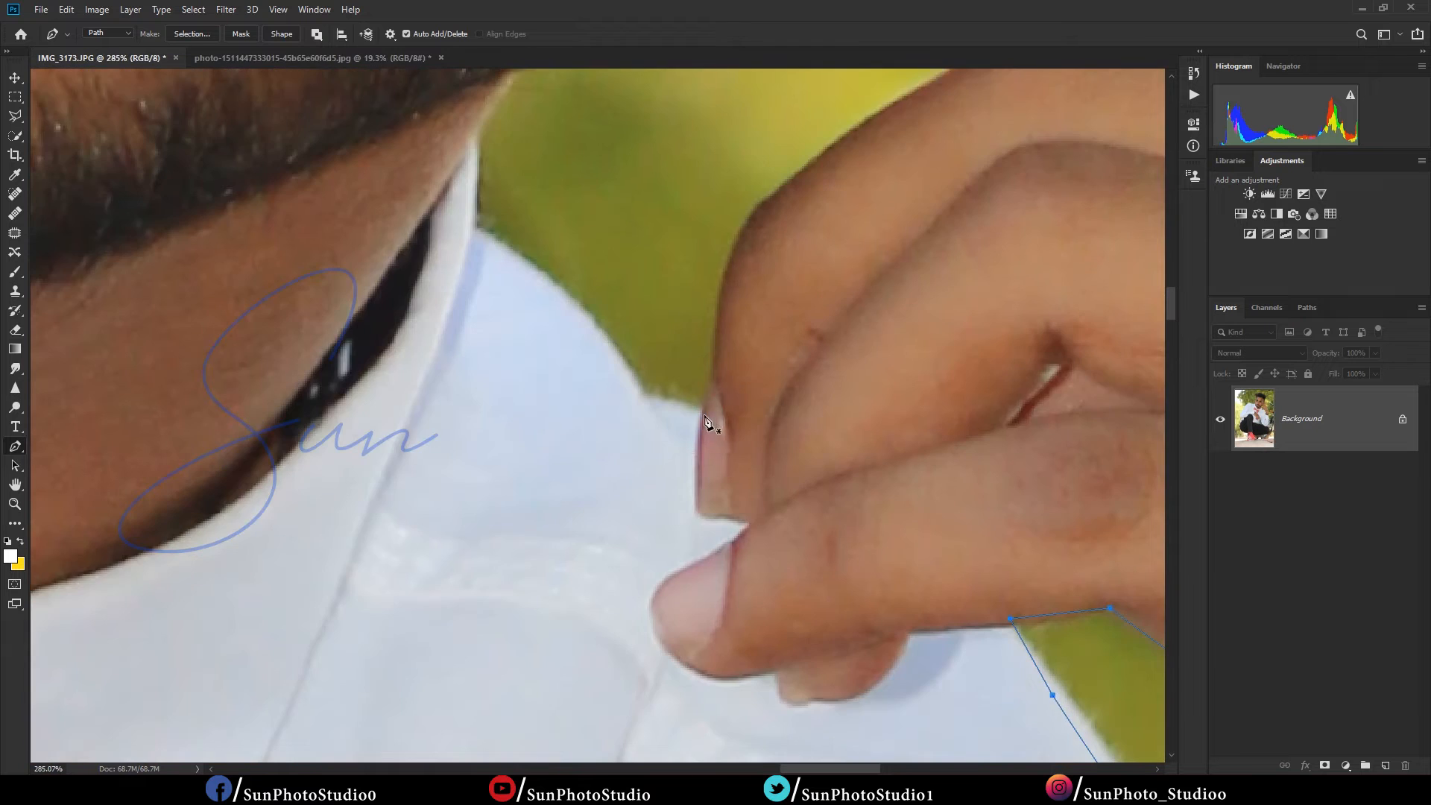
left_click(718, 383)
left_click_drag(719, 278, 632, 561)
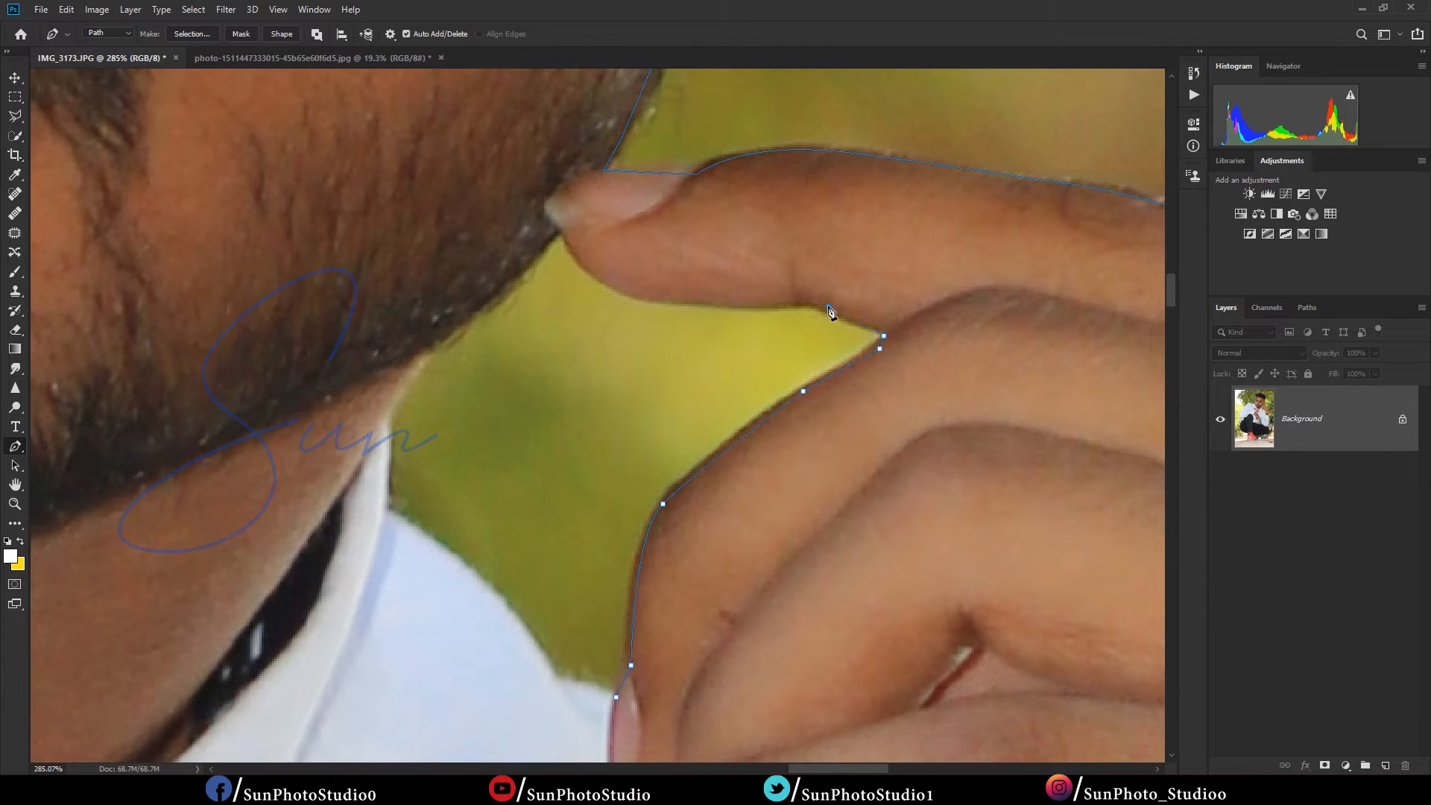
left_click(591, 275)
left_click(563, 233)
scroll(615, 697, "down", 10)
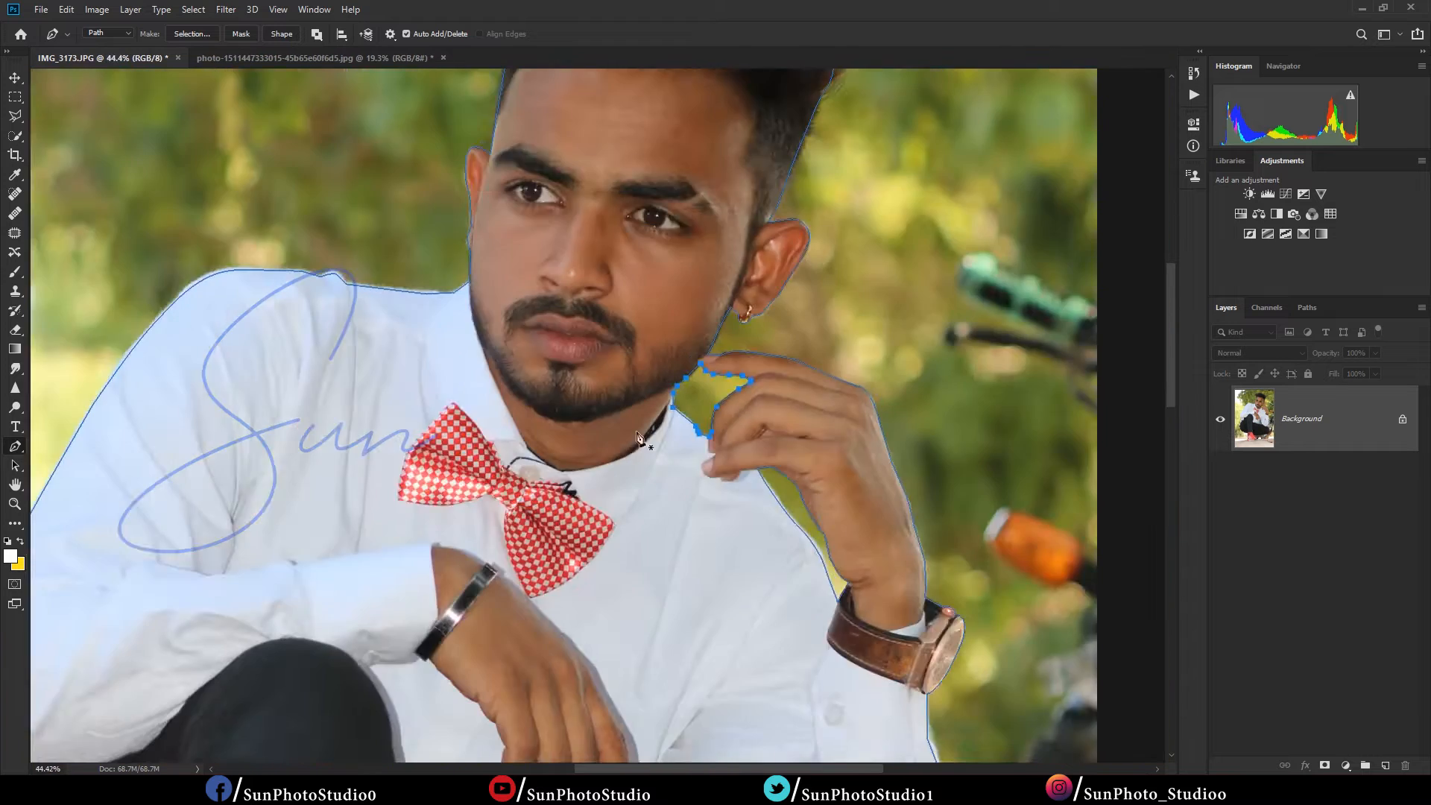
Step: Convert the finished paths into a selection of the man and feather its edge
key("F1")
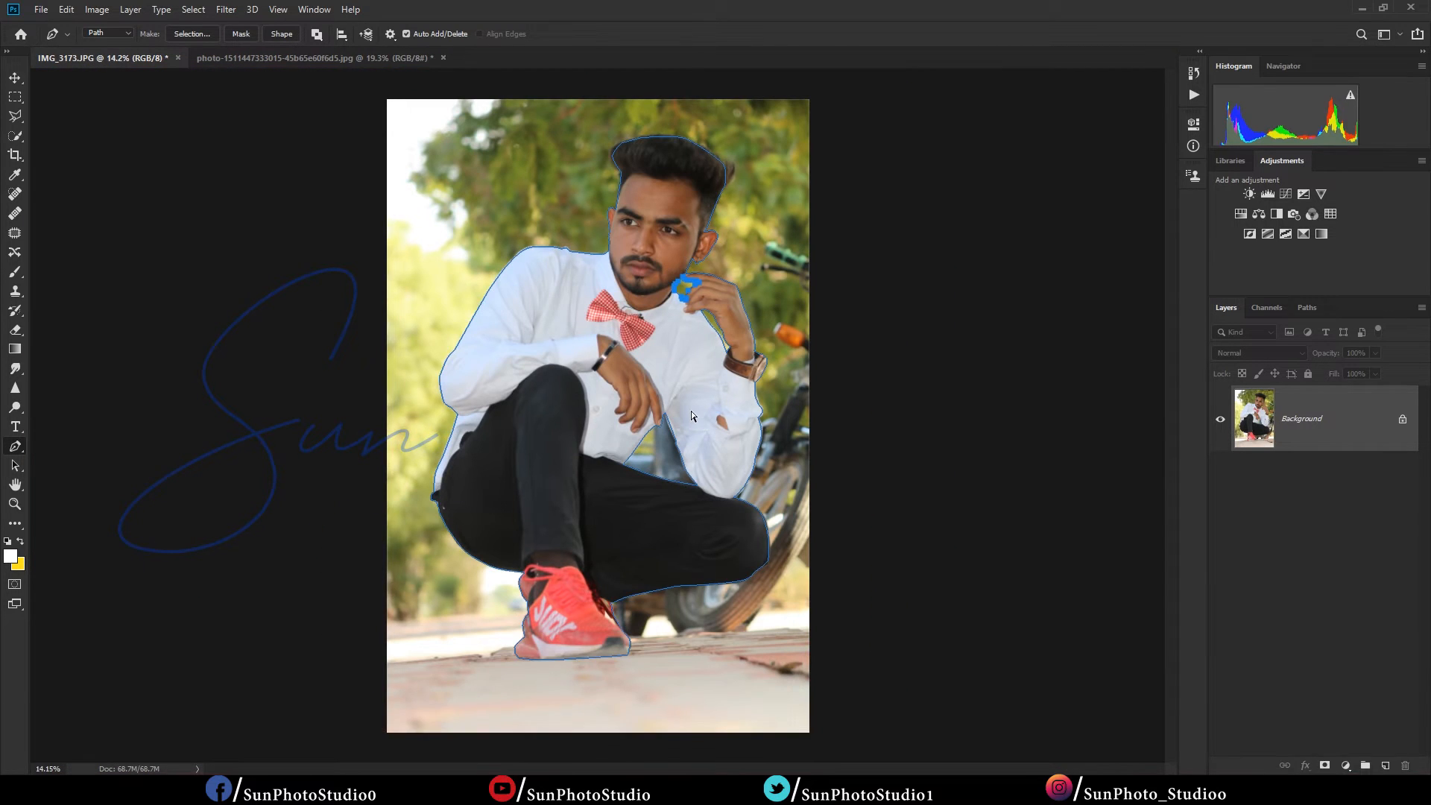
key("ctrl+Return")
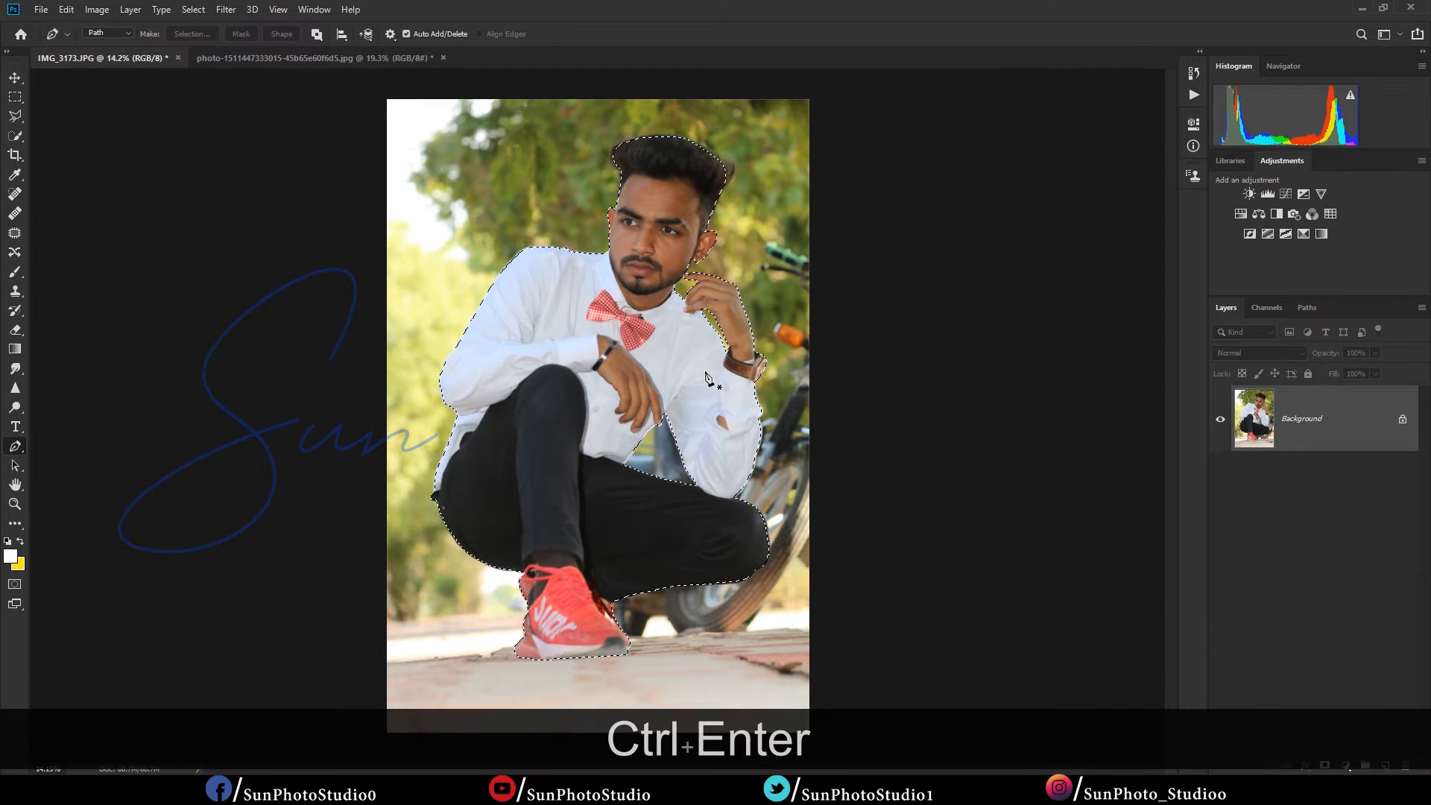
key("l")
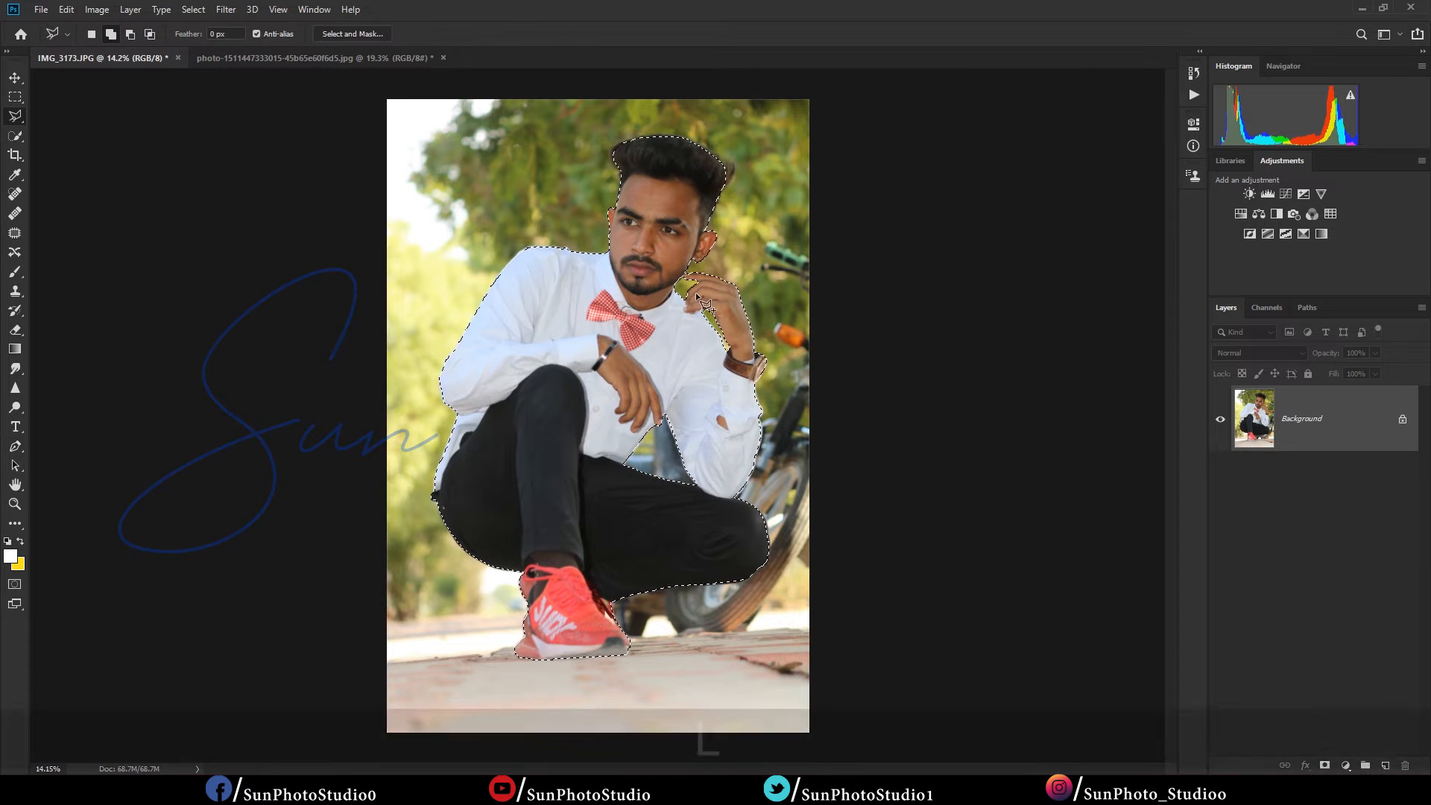
right_click(674, 283)
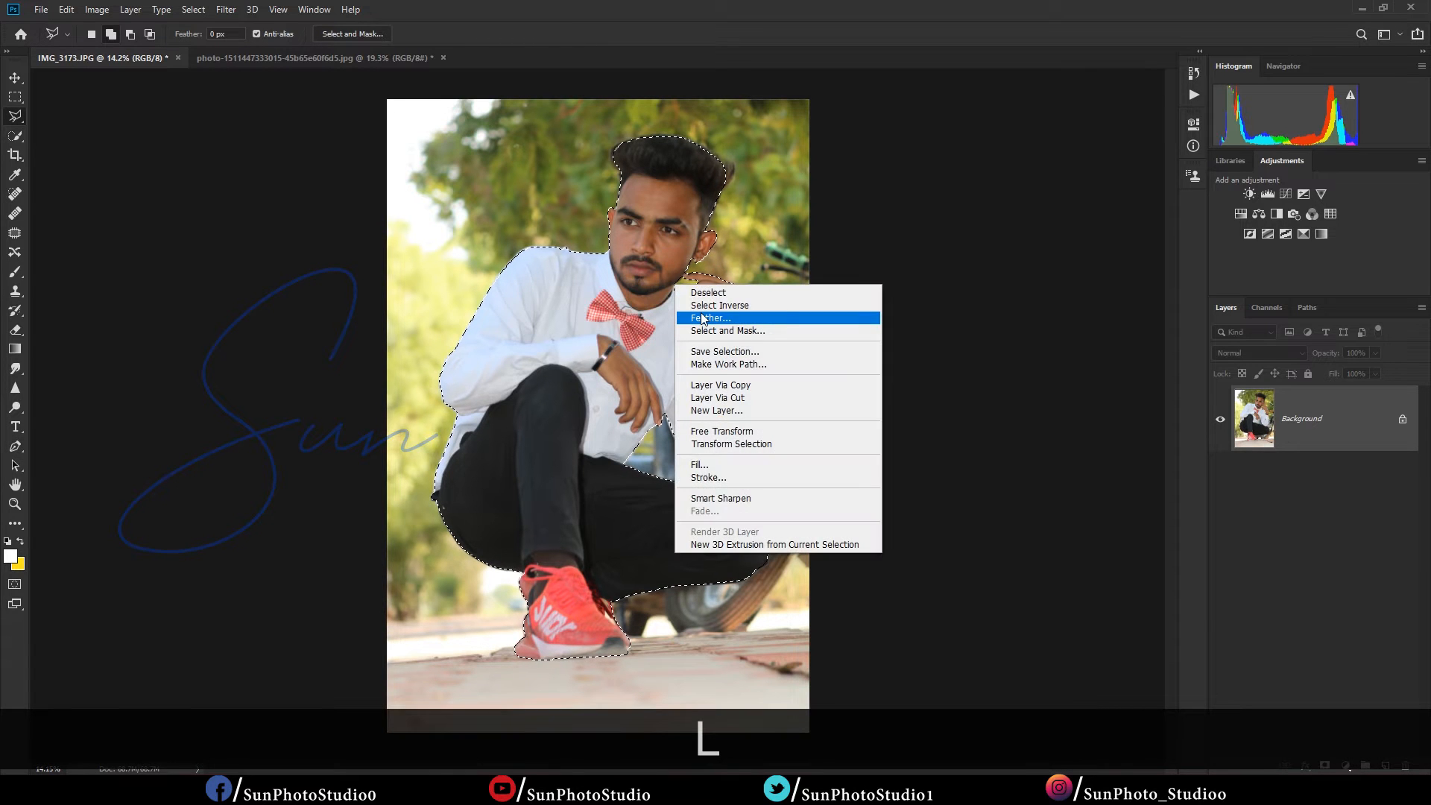
left_click(703, 318)
left_click(793, 246)
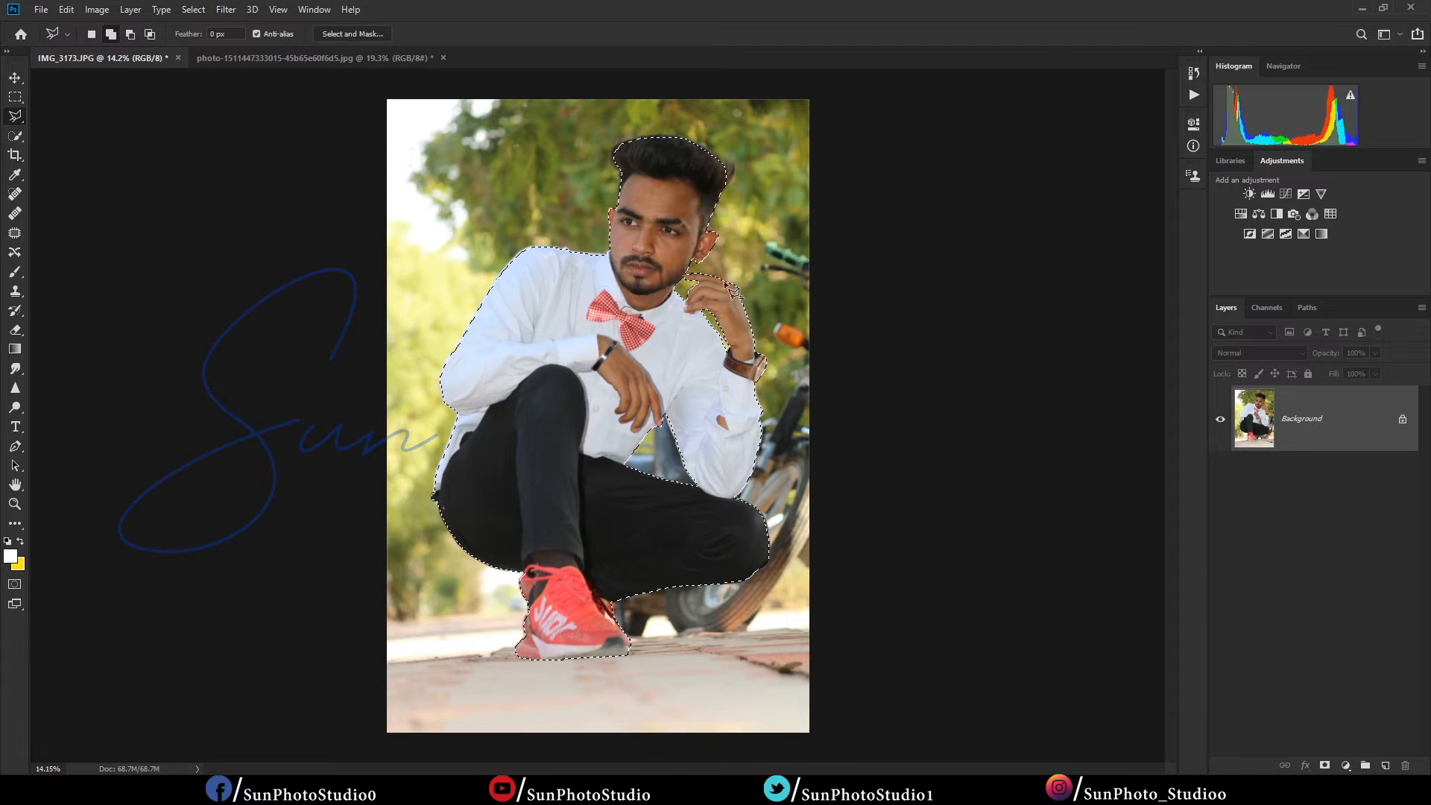
Step: Copy the selected man onto a new layer and hide the Background layer
key("ctrl")
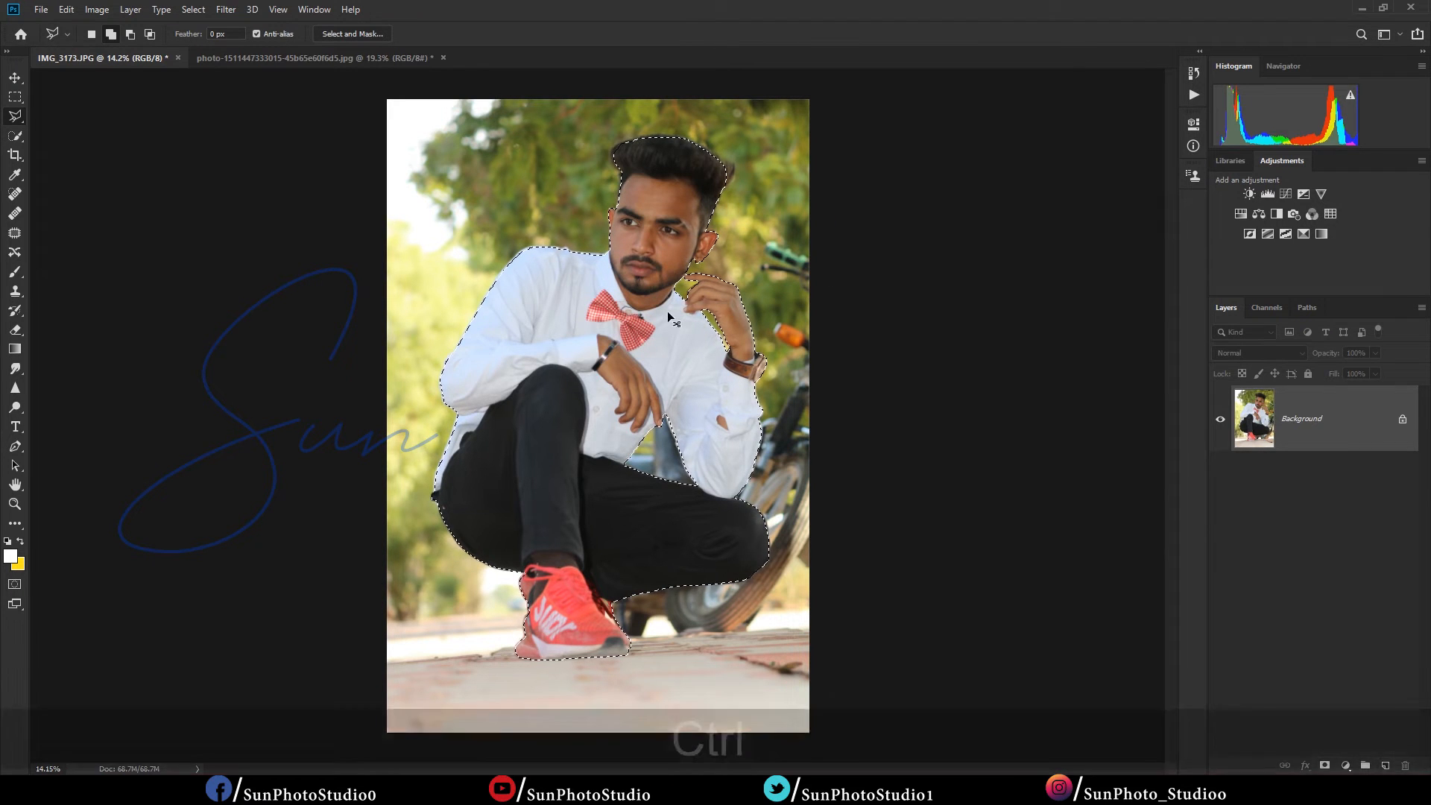
key("ctrl+j")
left_click(1221, 486)
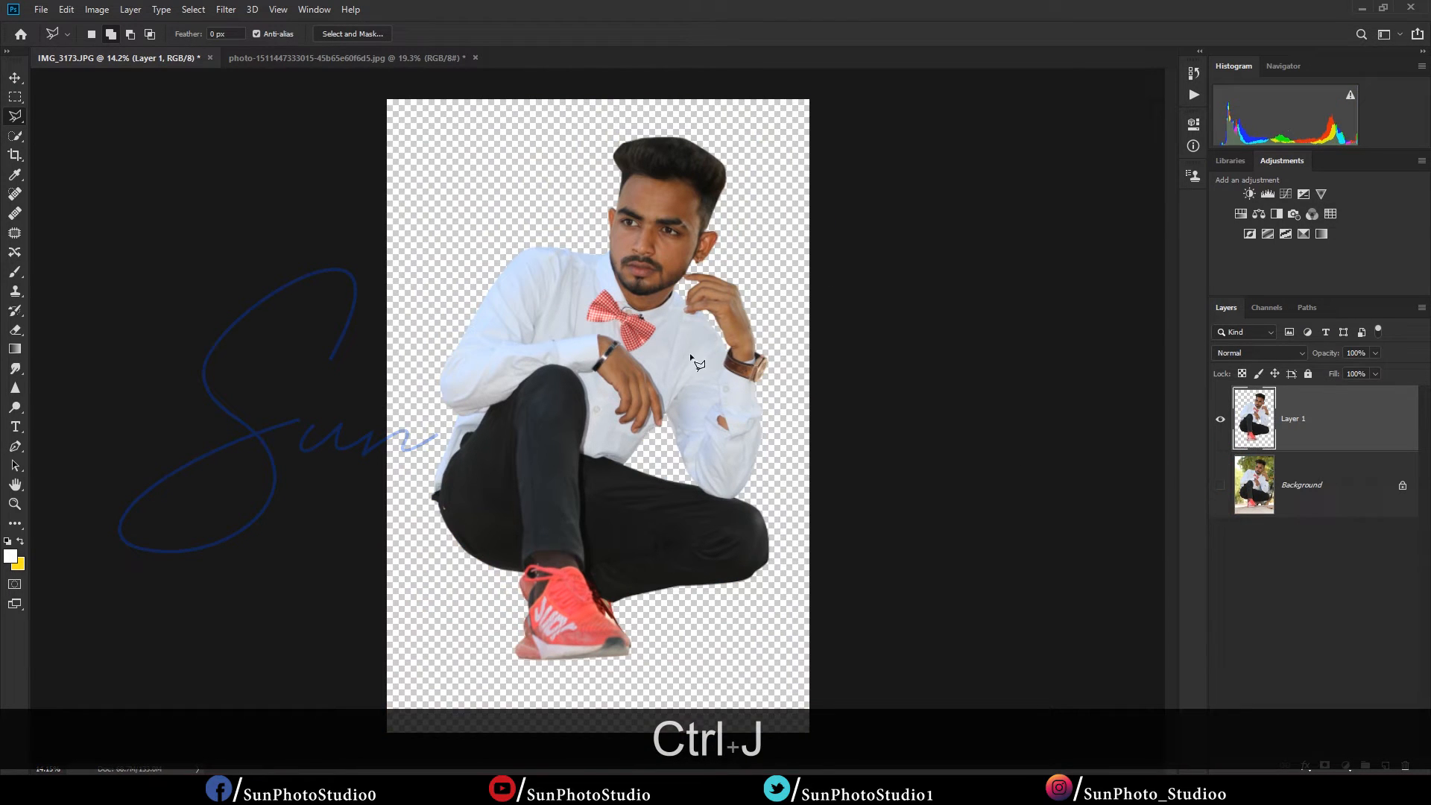
Step: Choose the Smudge tool with the Spatter 24 pixels brush for working on the man's hair
scroll(685, 242, "up", 9)
key("space")
left_click_drag(661, 140, 677, 384)
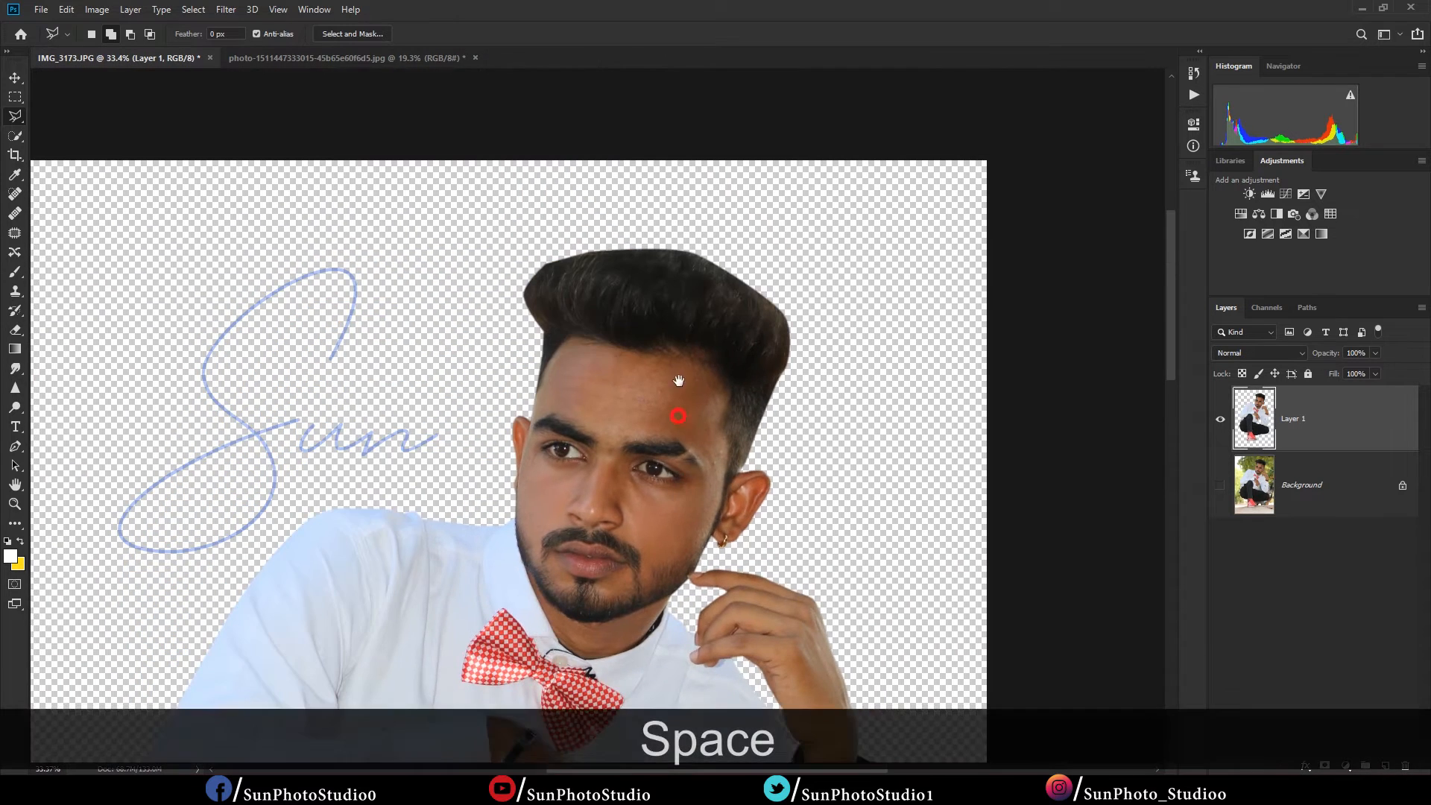
scroll(656, 276, "up", 5)
scroll(656, 279, "up", 1)
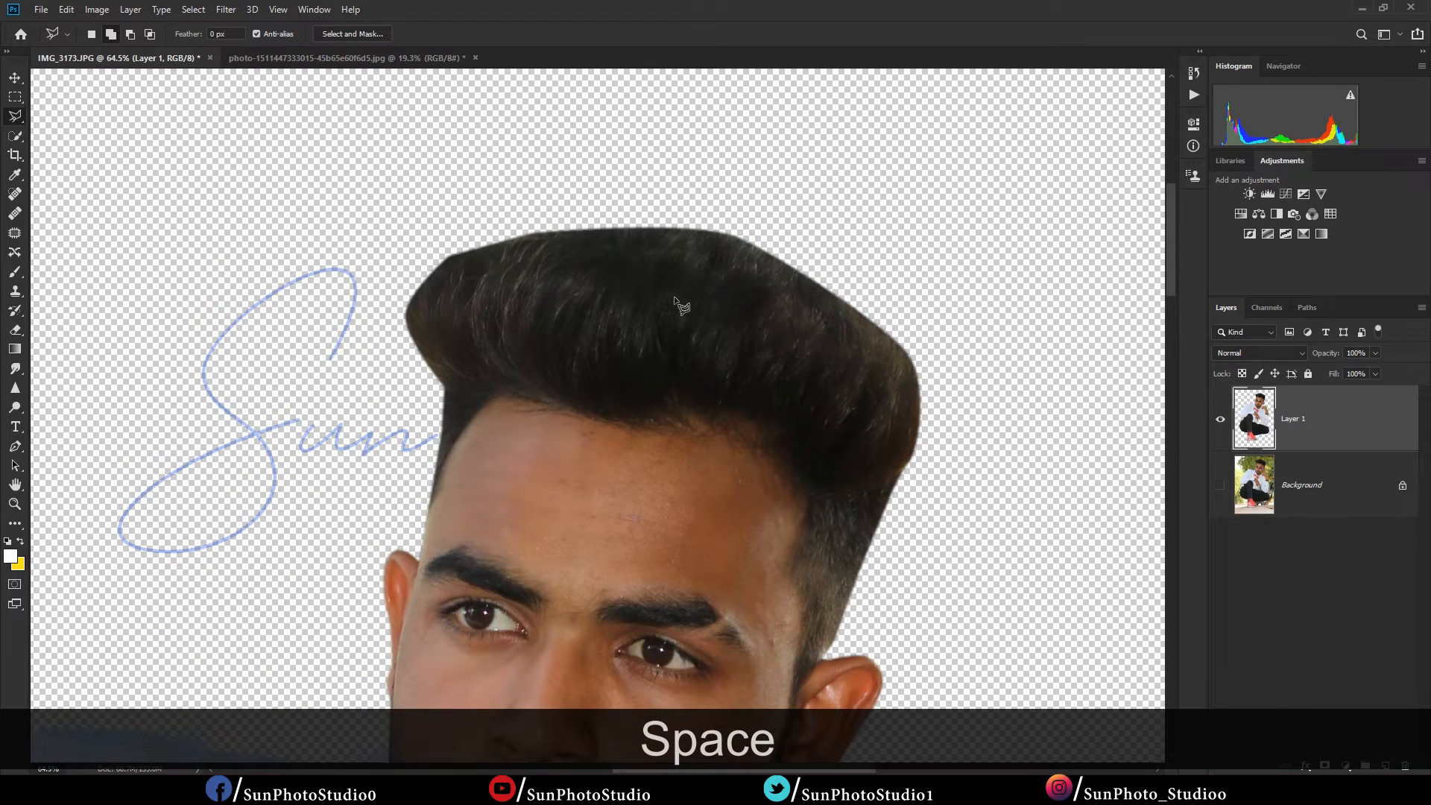
scroll(685, 335, "up", 2)
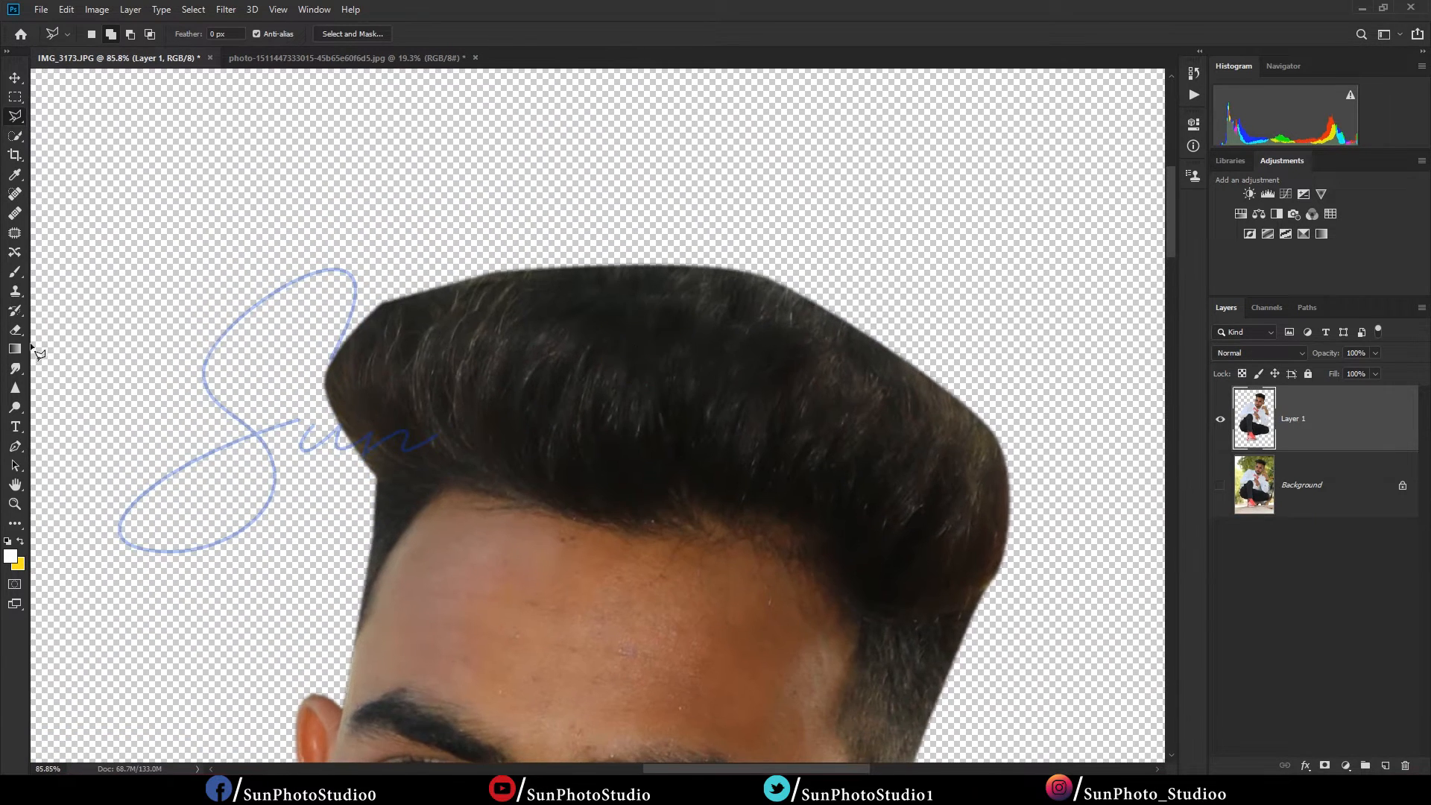
left_click(15, 371)
right_click(259, 286)
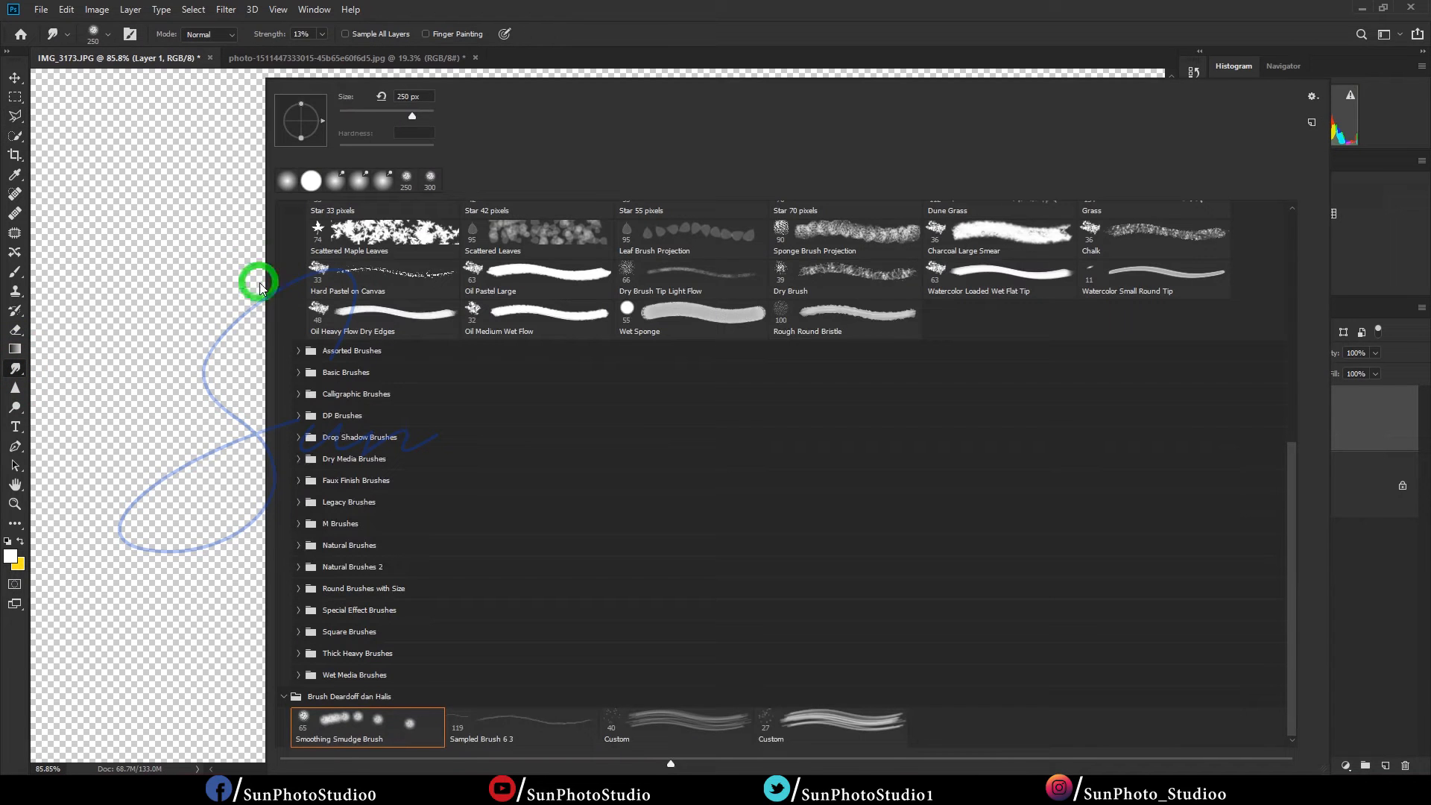
scroll(325, 293, "up", 6)
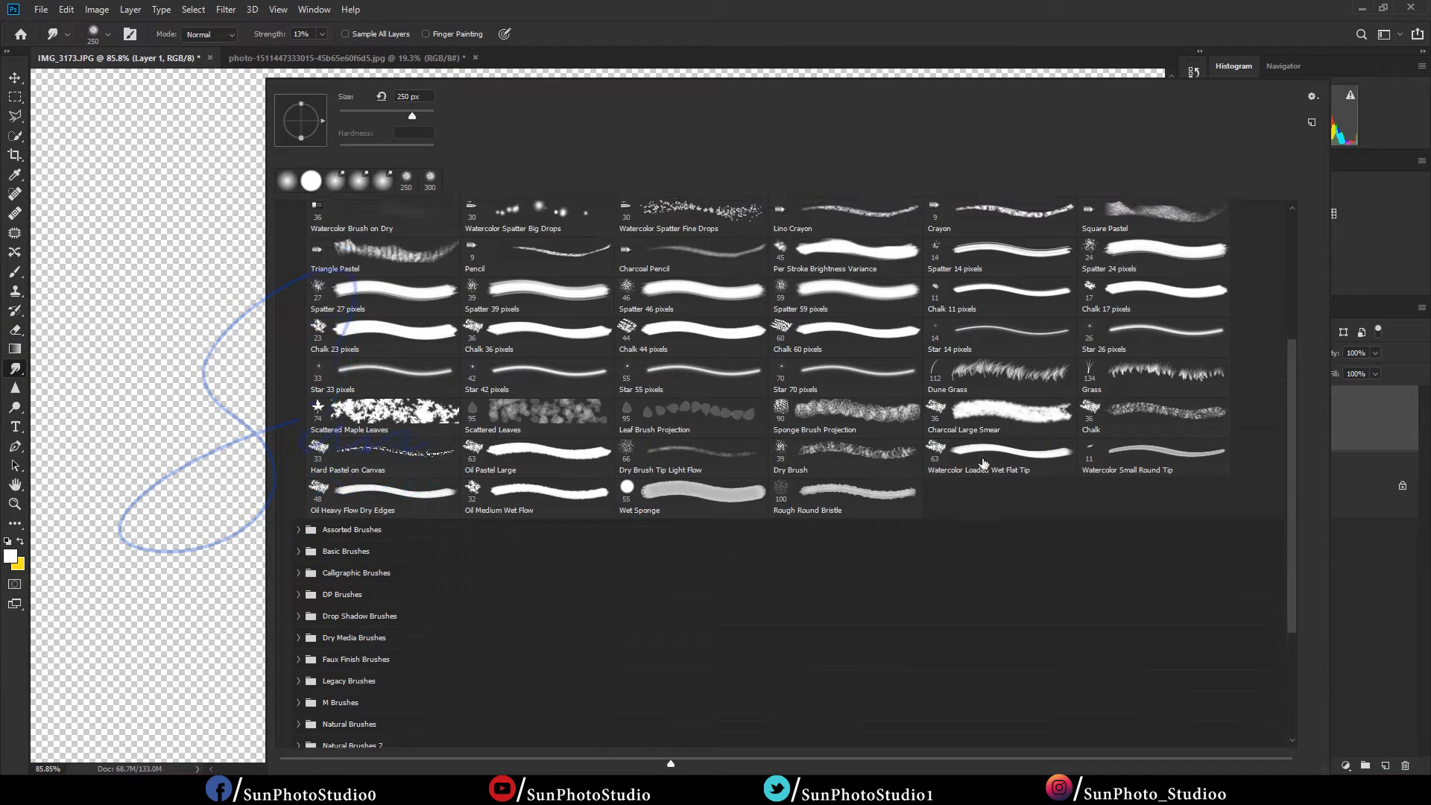
scroll(1139, 451, "up", 5)
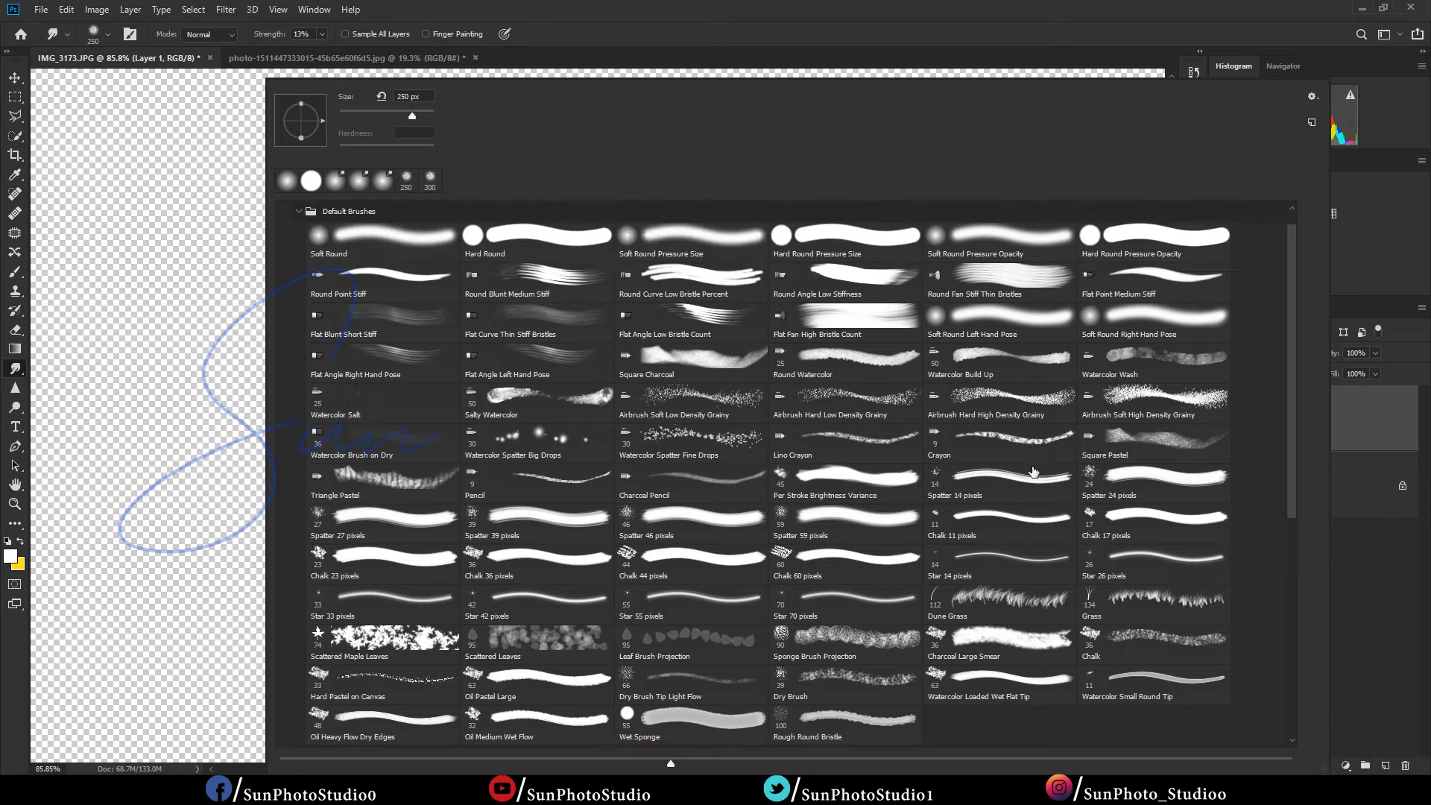
double_click(1089, 492)
scroll(674, 367, "up", 1)
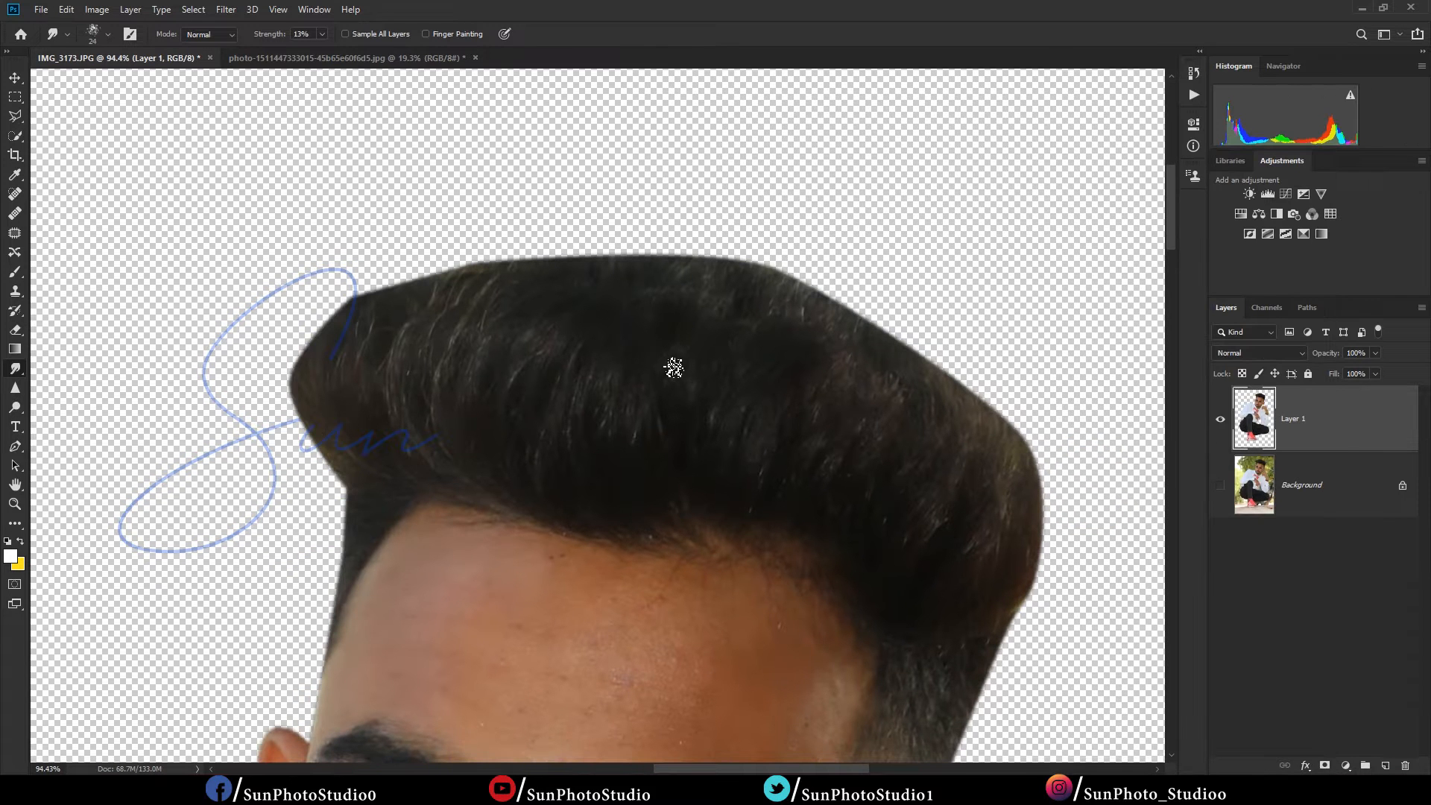
Step: Duplicate the cut-out layer Layer 1 and hide the original beneath the copy
left_click_drag(1260, 436, 1385, 765)
left_click(1219, 478)
scroll(352, 389, "up", 1)
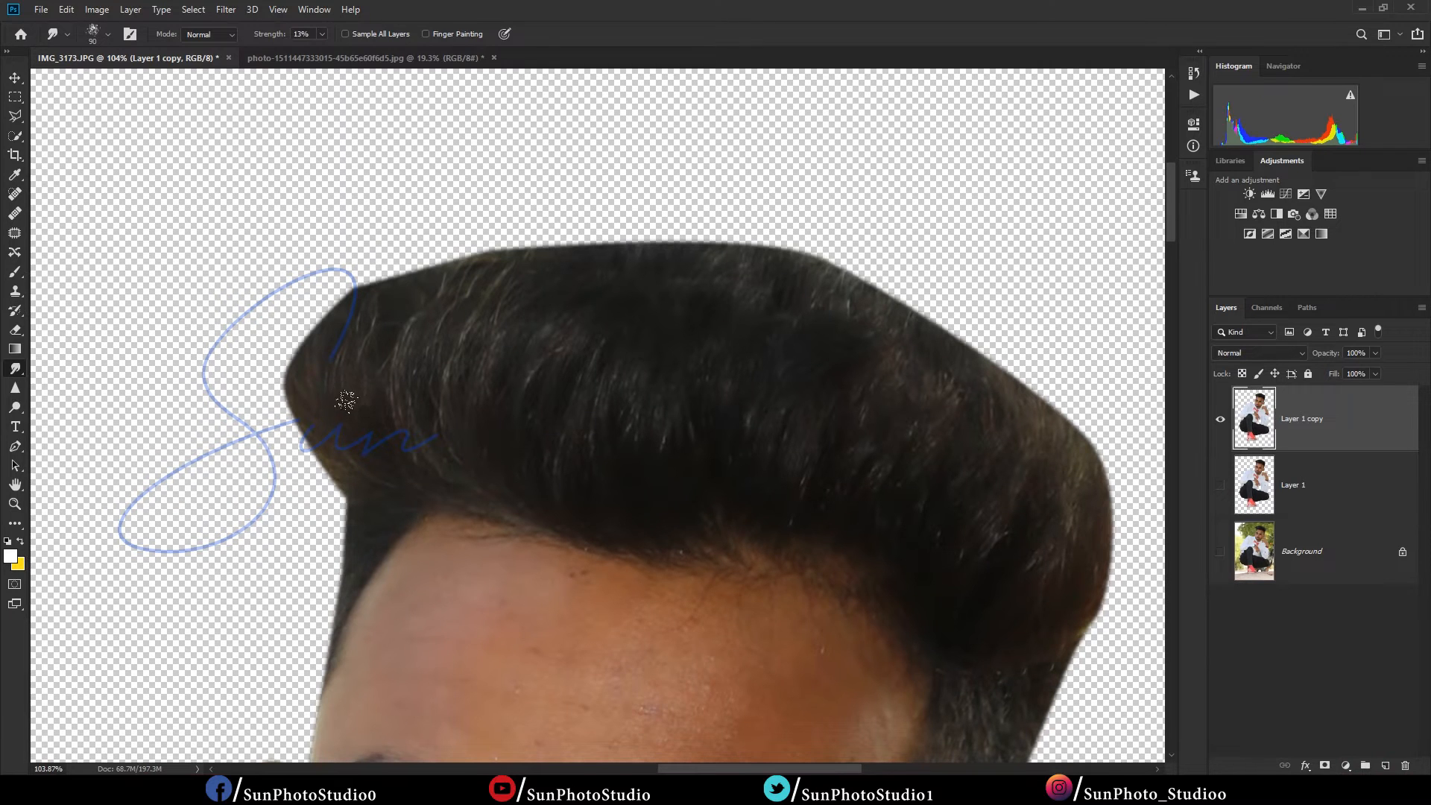
Step: Set the Smudge strength to 63% and the brush size to 70 px
key("bracketright")
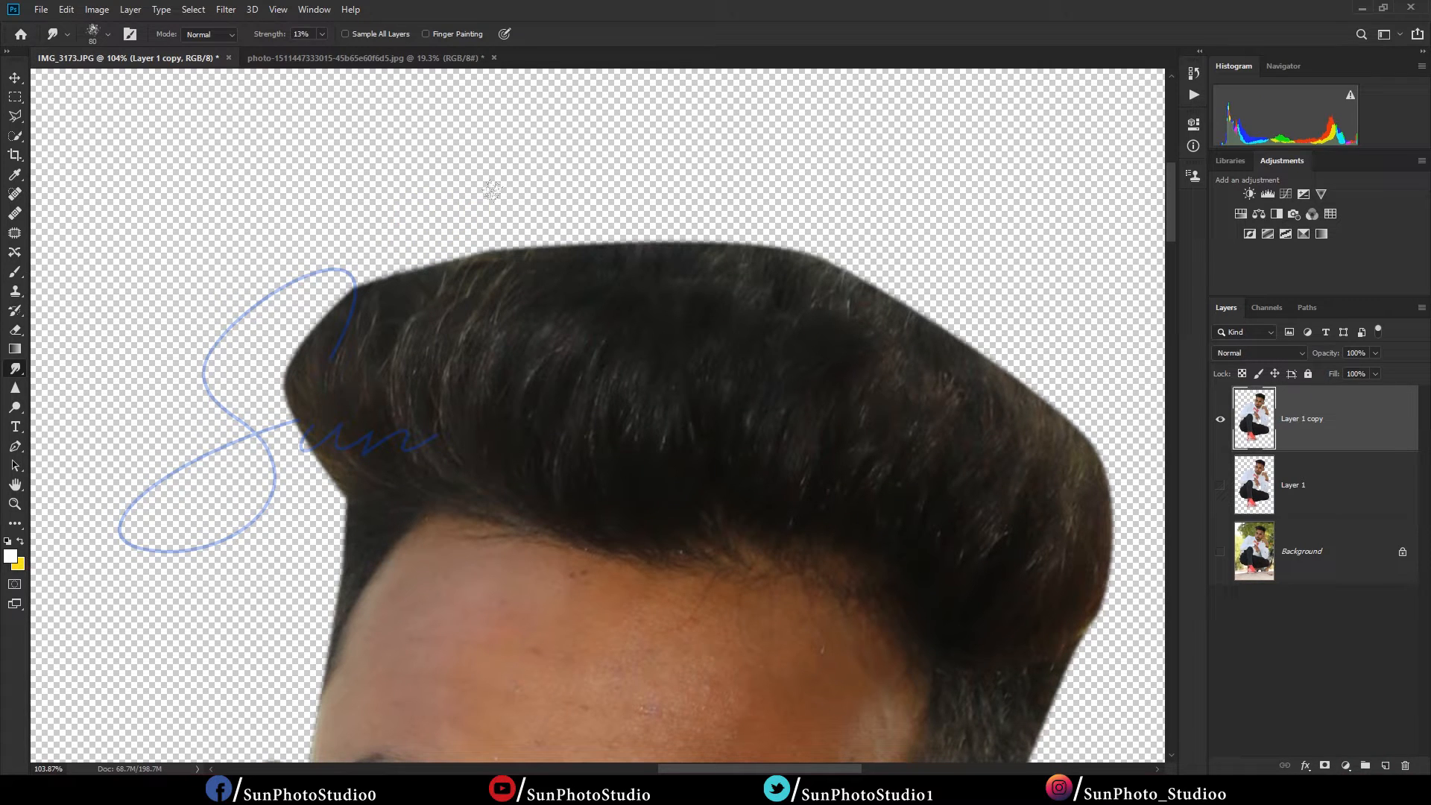
left_click(320, 34)
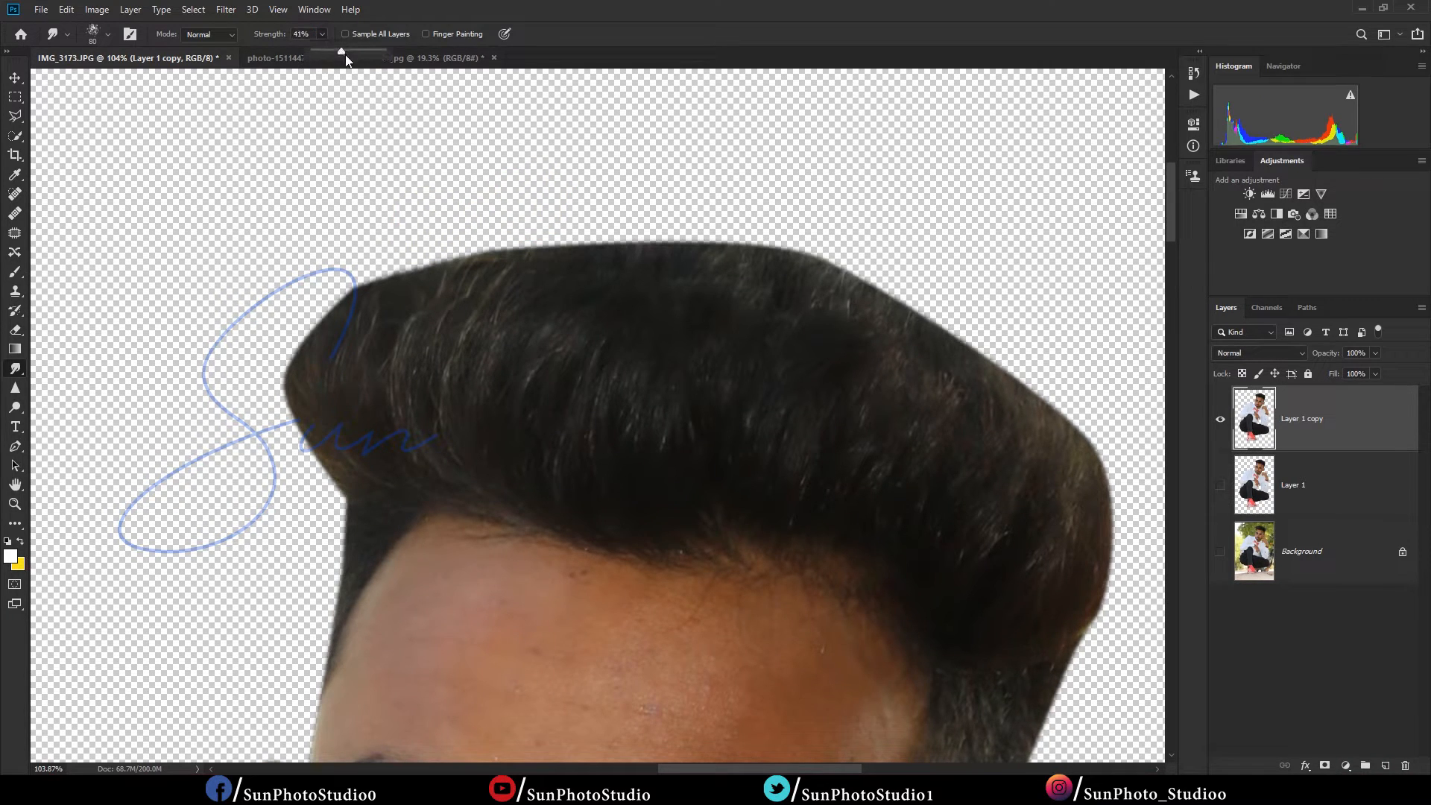
left_click(336, 377)
key("bracketright")
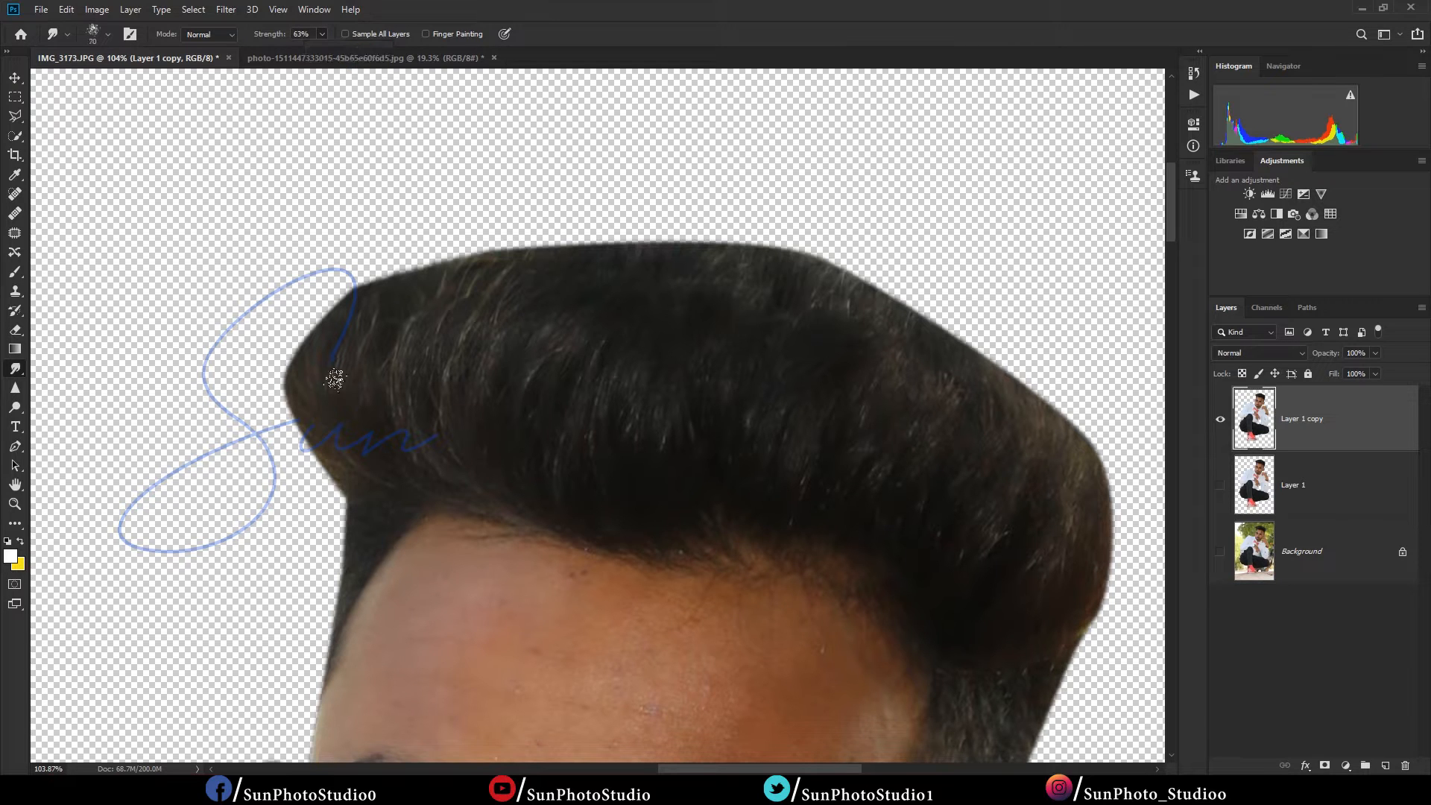
Step: Smudge strands outward along the top edge of the hair from the left corner to the right, enlarging the brush to 100 px
left_click_drag(337, 374, 398, 223)
left_click_drag(370, 337, 441, 250)
mouse_move(419, 328)
left_mouse_down()
mouse_move(492, 218)
mouse_move(613, 207)
left_mouse_up()
key("bracketright")
mouse_move(496, 299)
left_mouse_down()
mouse_move(555, 230)
mouse_move(674, 177)
mouse_move(789, 190)
left_mouse_up()
left_click_drag(543, 304, 802, 225)
mouse_move(704, 270)
left_mouse_down()
mouse_move(882, 235)
mouse_move(913, 257)
left_mouse_up()
left_click_drag(728, 316, 933, 255)
left_click_drag(824, 390, 936, 246)
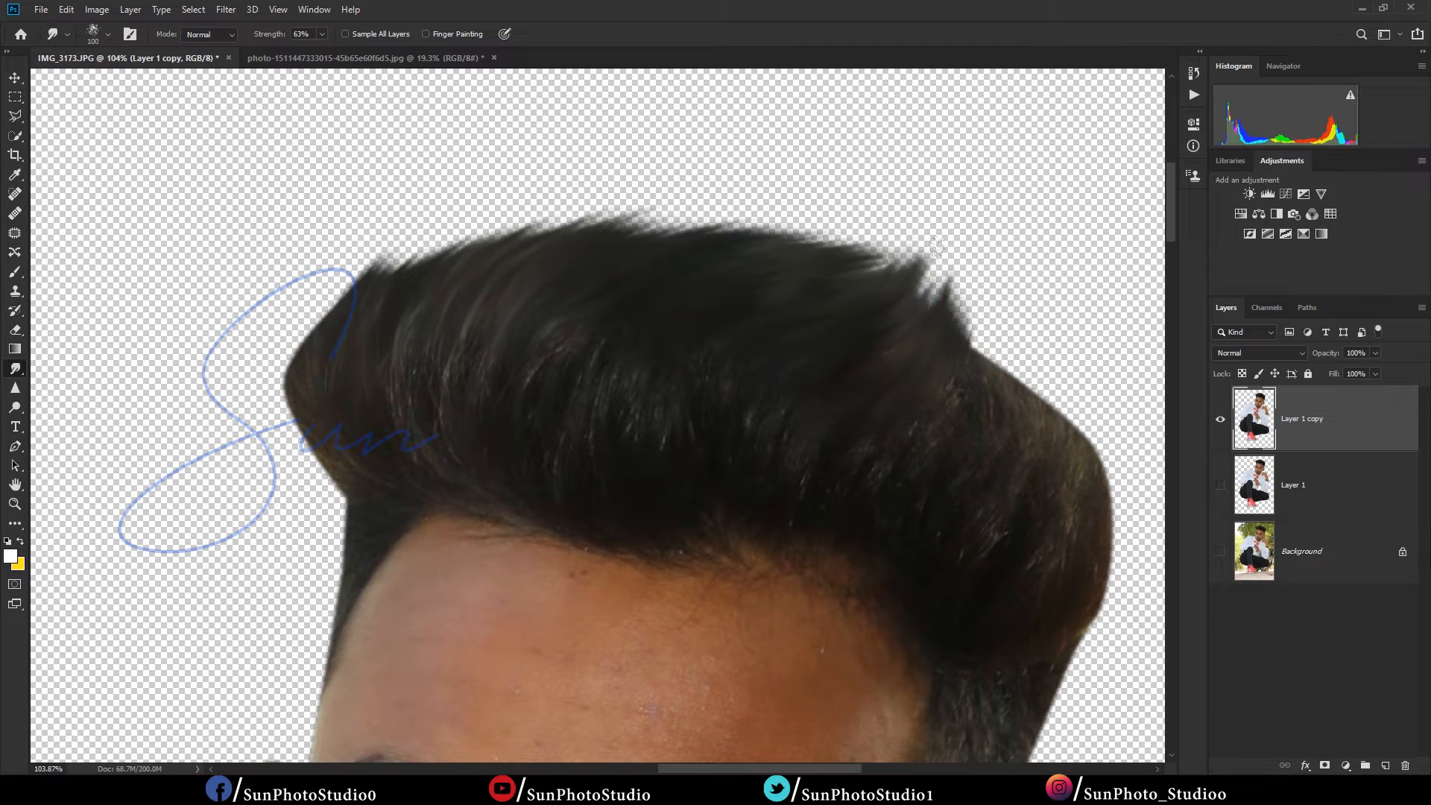
Step: Smudge strands upward along the sloping upper-right edge of the hair, filling in its notch with a smaller brush
left_click_drag(965, 447, 1000, 262)
mouse_move(976, 447)
left_mouse_down()
mouse_move(1014, 306)
mouse_move(1044, 298)
left_mouse_up()
left_click_drag(1064, 522, 1089, 373)
left_click_drag(1043, 428, 1066, 336)
left_click_drag(1062, 406, 1021, 298)
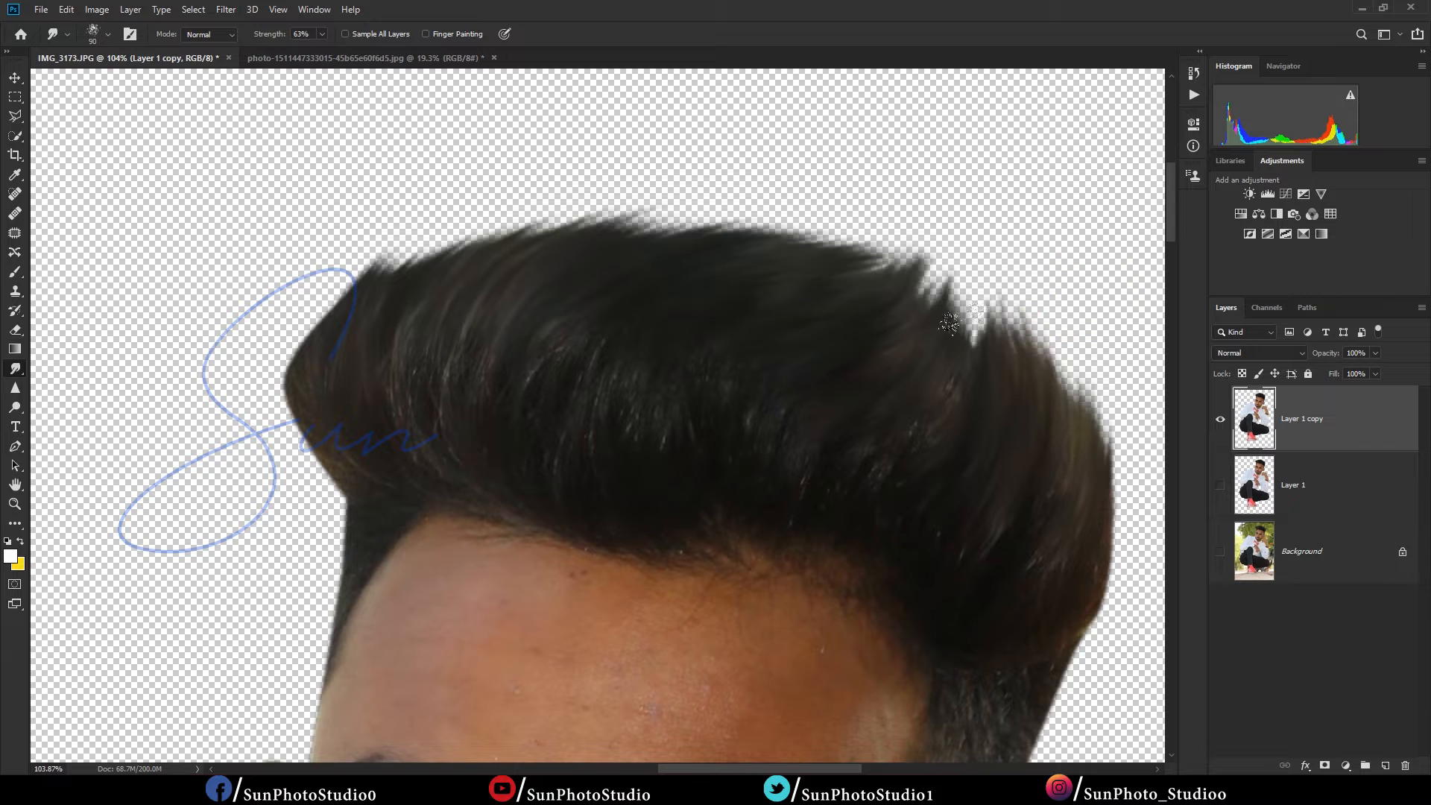
key("bracketleft")
left_click_drag(976, 346, 944, 228)
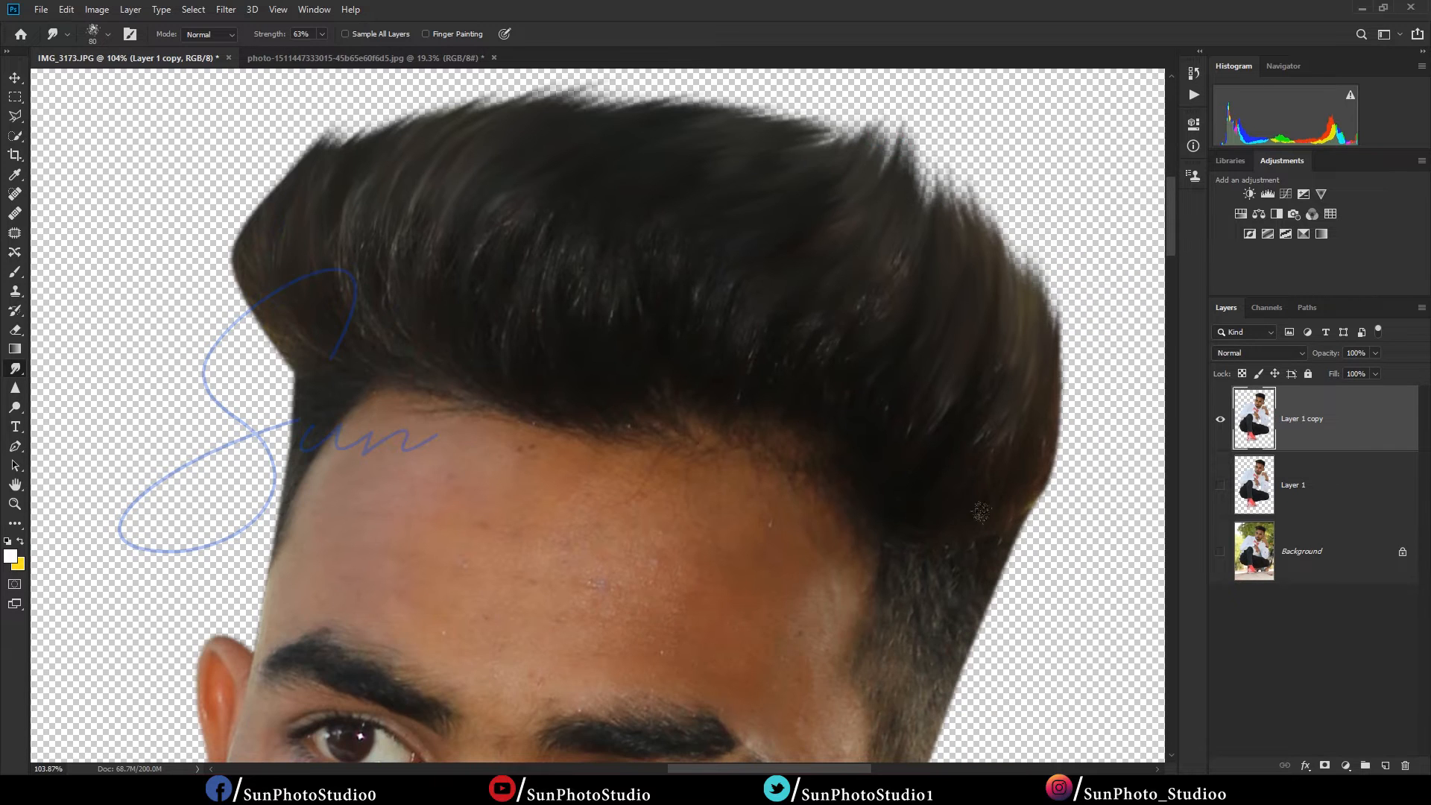
Step: Smudge strands outward and upward along the right side of the hair above the sideburn
left_click_drag(994, 510, 1070, 347)
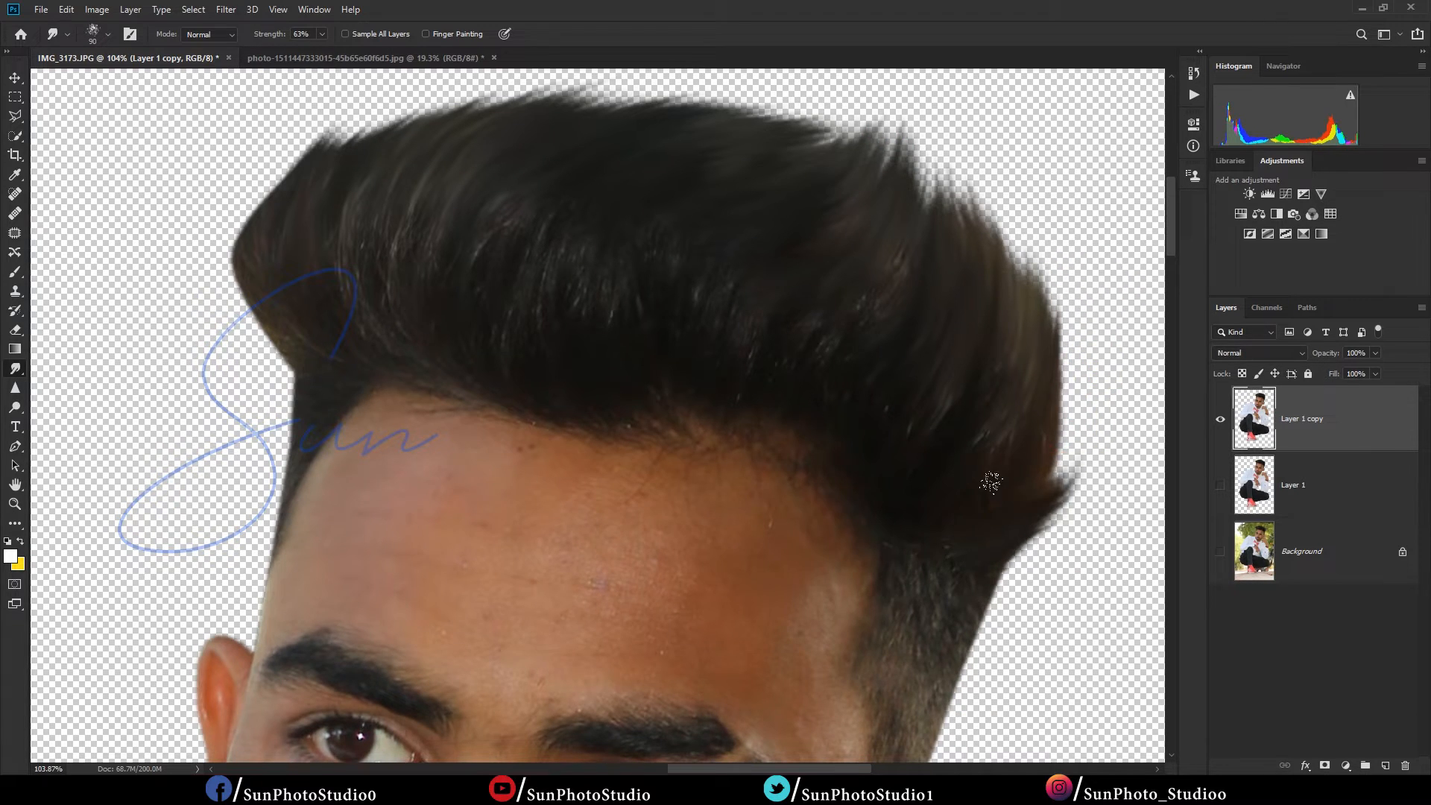
left_click_drag(996, 483, 1091, 363)
left_click_drag(1022, 402, 1084, 280)
mouse_move(1032, 334)
left_mouse_down()
mouse_move(1046, 261)
mouse_move(1011, 206)
mouse_move(920, 134)
left_mouse_up()
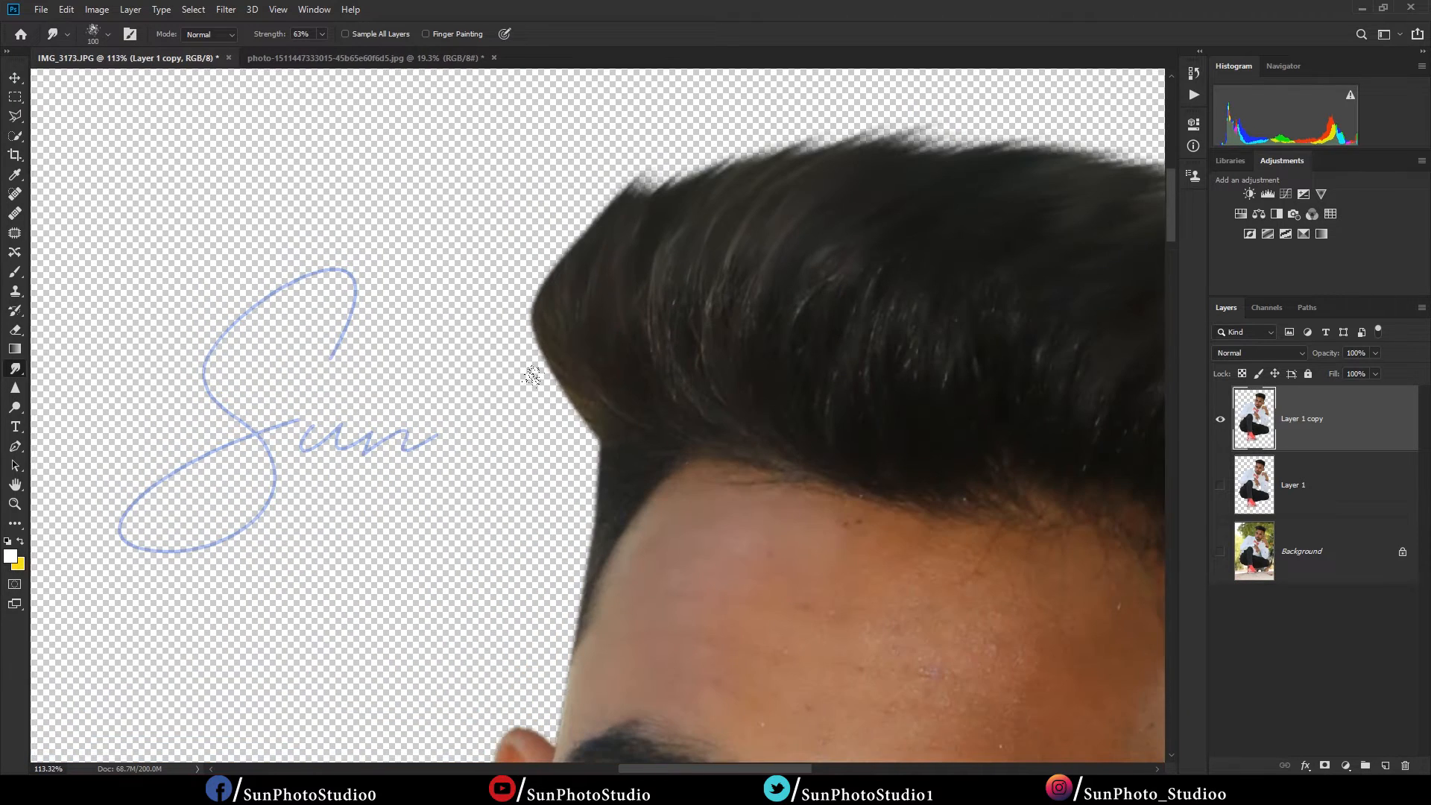
Step: Smudge fine strands up around the rounded left side of the hair and onto its top with a 60 px brush
mouse_move(559, 394)
left_mouse_down()
mouse_move(495, 294)
mouse_move(483, 231)
left_mouse_up()
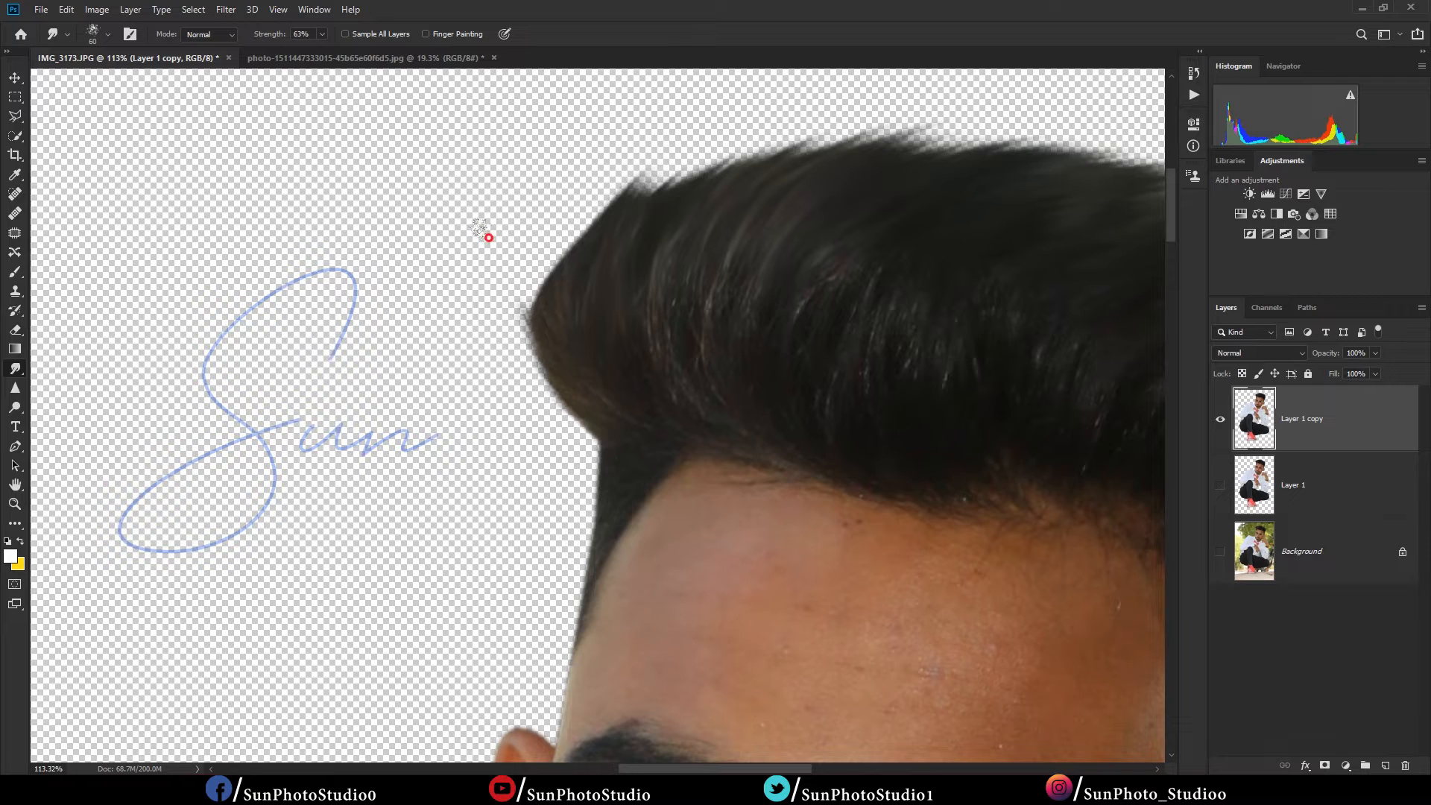
left_click_drag(544, 337, 543, 179)
left_click_drag(548, 276, 589, 163)
left_click_drag(564, 244, 621, 149)
mouse_move(575, 219)
left_mouse_down()
mouse_move(643, 141)
mouse_move(666, 144)
left_mouse_up()
mouse_move(647, 196)
left_mouse_down()
mouse_move(800, 80)
mouse_move(831, 89)
left_mouse_up()
mouse_move(690, 181)
left_mouse_down()
mouse_move(891, 71)
mouse_move(912, 85)
left_mouse_up()
Step: Enlarge the smudge brush to 70 px and pull wispy strands rightward along the hair's top edge
key("]")
mouse_move(742, 165)
left_mouse_down()
mouse_move(859, 111)
mouse_move(951, 111)
left_mouse_up()
left_click_drag(787, 155, 936, 93)
left_click_drag(835, 153, 1036, 115)
left_click_drag(880, 155, 1040, 128)
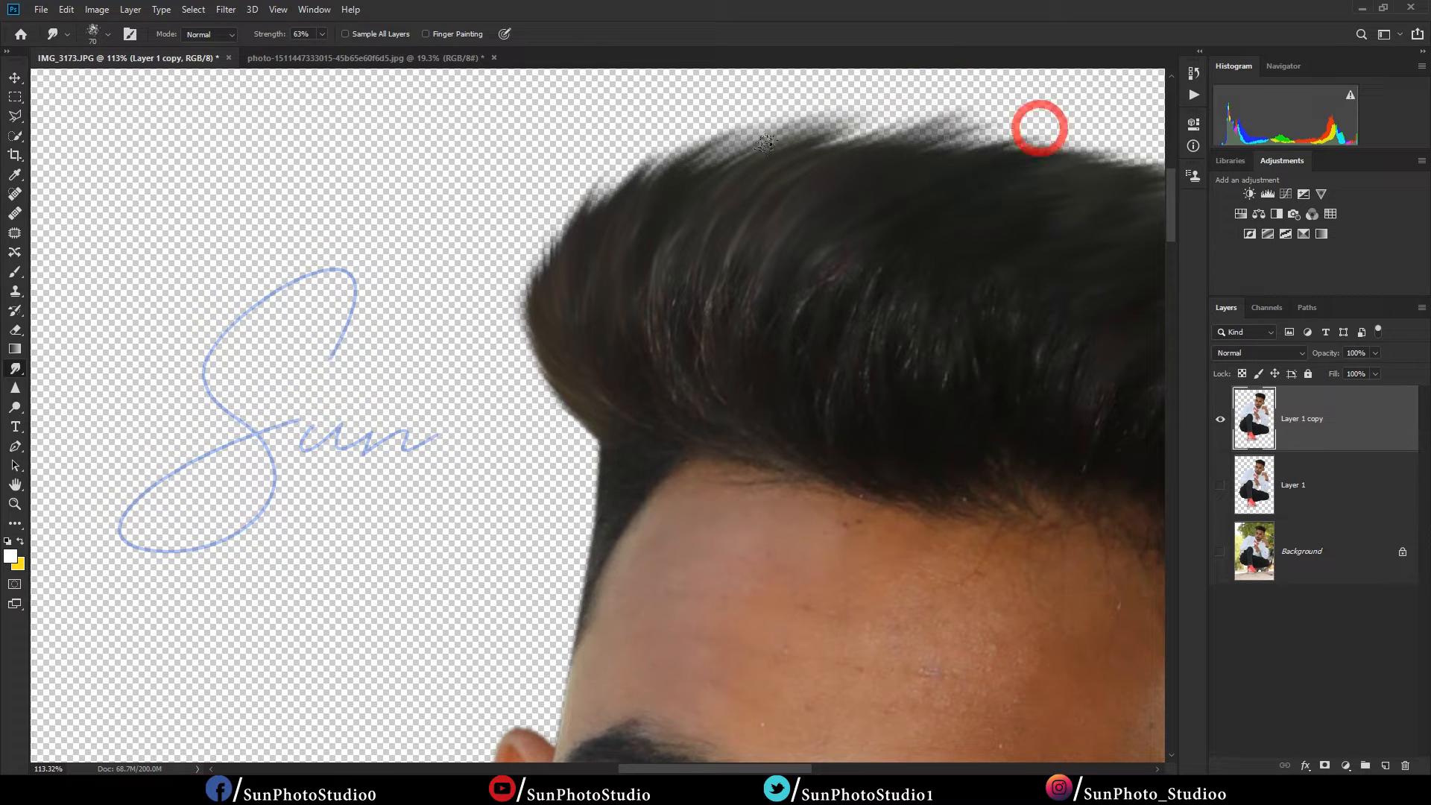
Step: Smudge strands rightward along the hair's top edge toward the peak above the slope, reducing the brush to 60 px
scroll(729, 198, "down", 3)
scroll(666, 165, "up", 3)
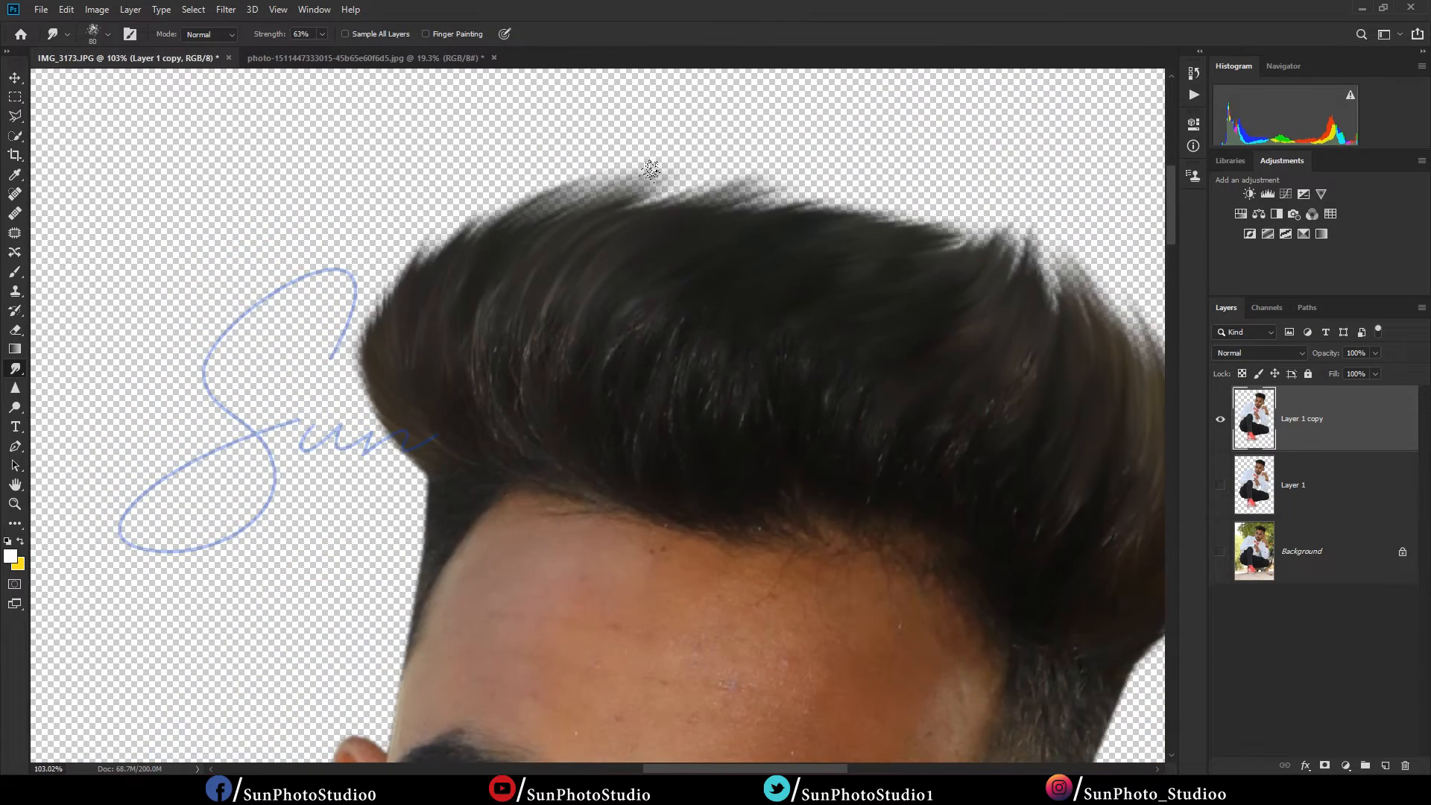
left_click_drag(644, 186, 888, 145)
key("[")
mouse_move(725, 189)
left_mouse_down()
mouse_move(915, 192)
mouse_move(918, 168)
mouse_move(919, 188)
left_mouse_up()
mouse_move(775, 201)
left_mouse_down()
mouse_move(961, 170)
mouse_move(995, 198)
left_mouse_up()
left_click_drag(851, 213, 1043, 210)
left_click_drag(938, 241, 1026, 210)
mouse_move(1044, 295)
left_mouse_down()
mouse_move(1034, 214)
mouse_move(1024, 228)
left_mouse_up()
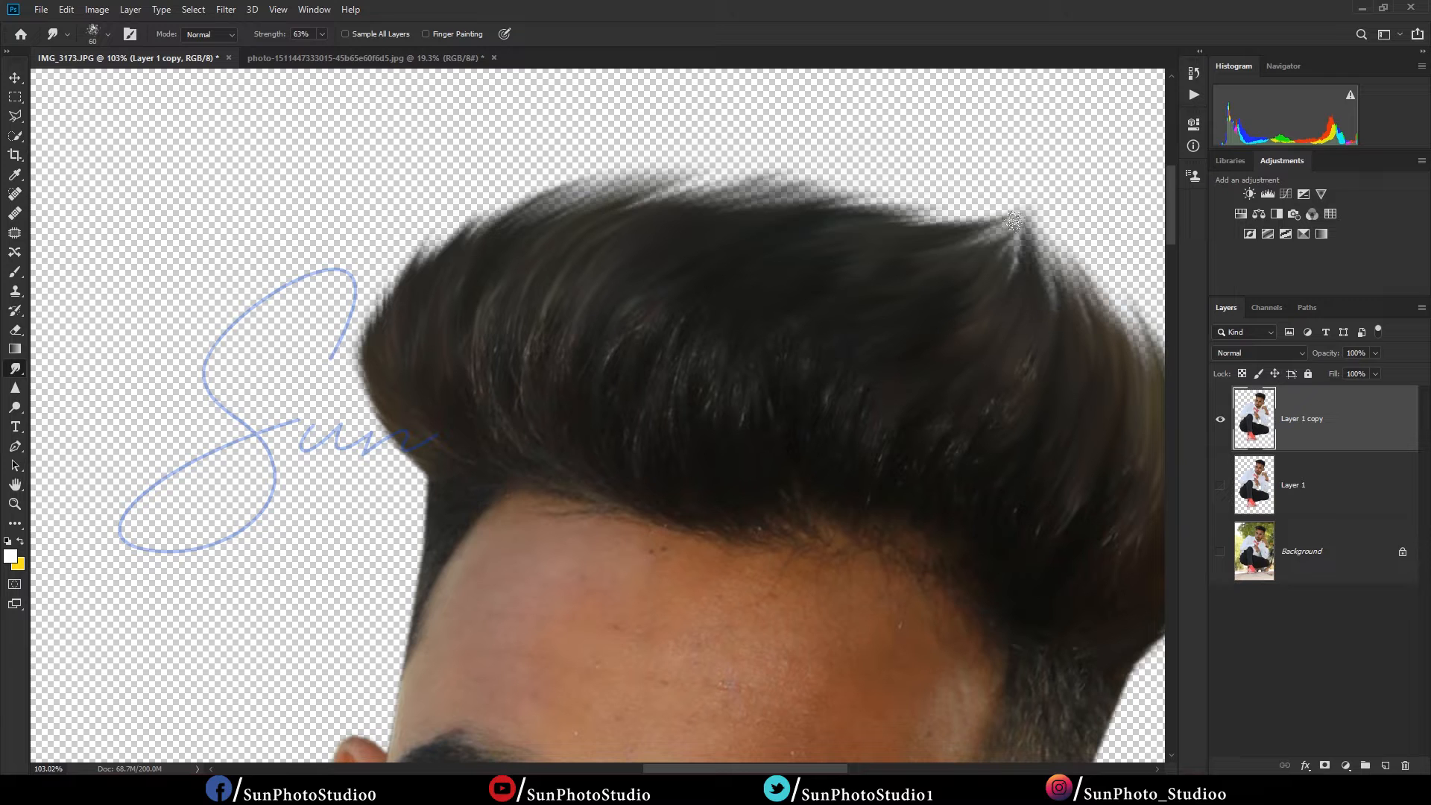
Step: Smudge finer strands along the top and upper-left edge of the hair with a 50 px brush
left_click_drag(654, 206, 859, 133)
key("[")
left_click_drag(693, 199, 952, 169)
left_click_drag(658, 185, 883, 172)
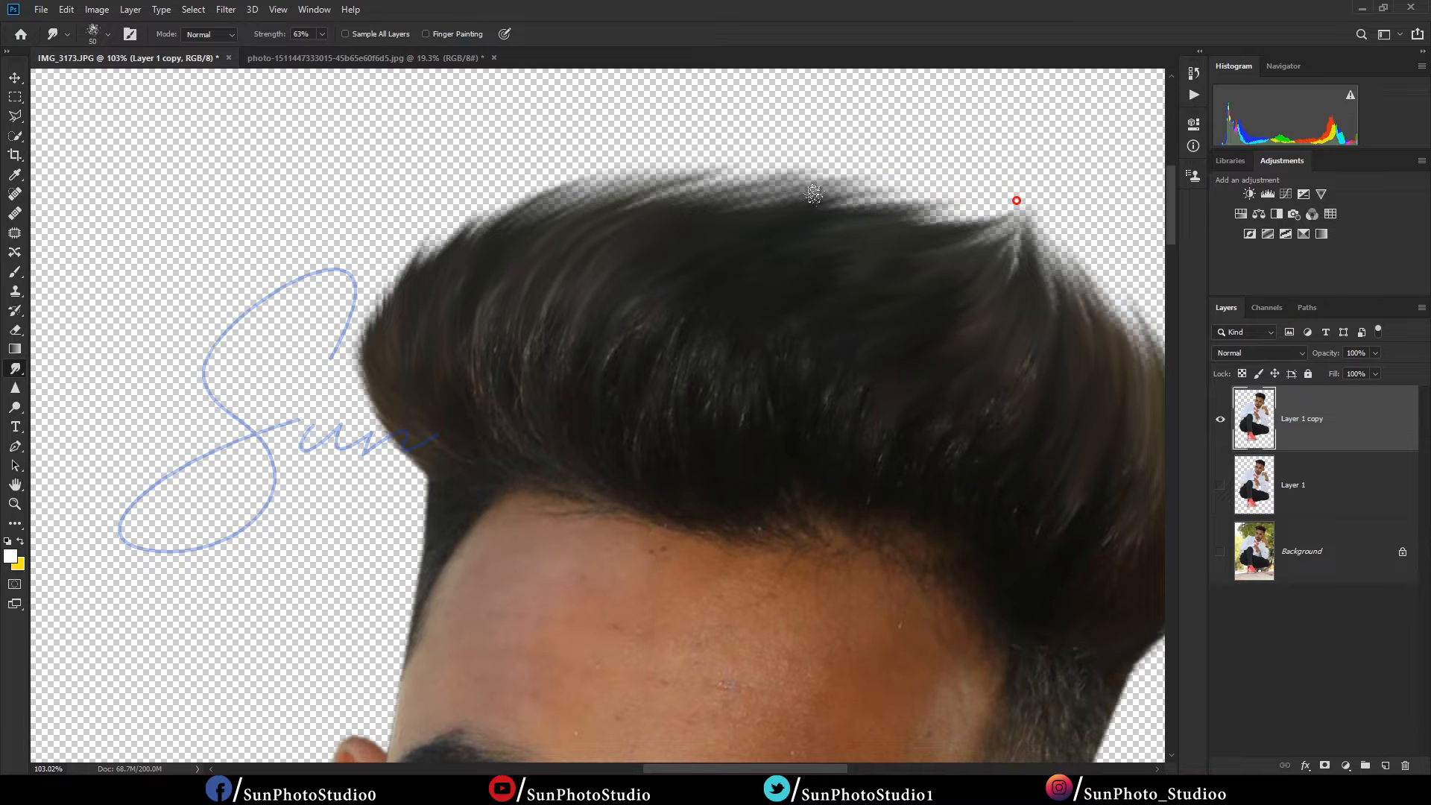
left_click_drag(470, 235, 573, 166)
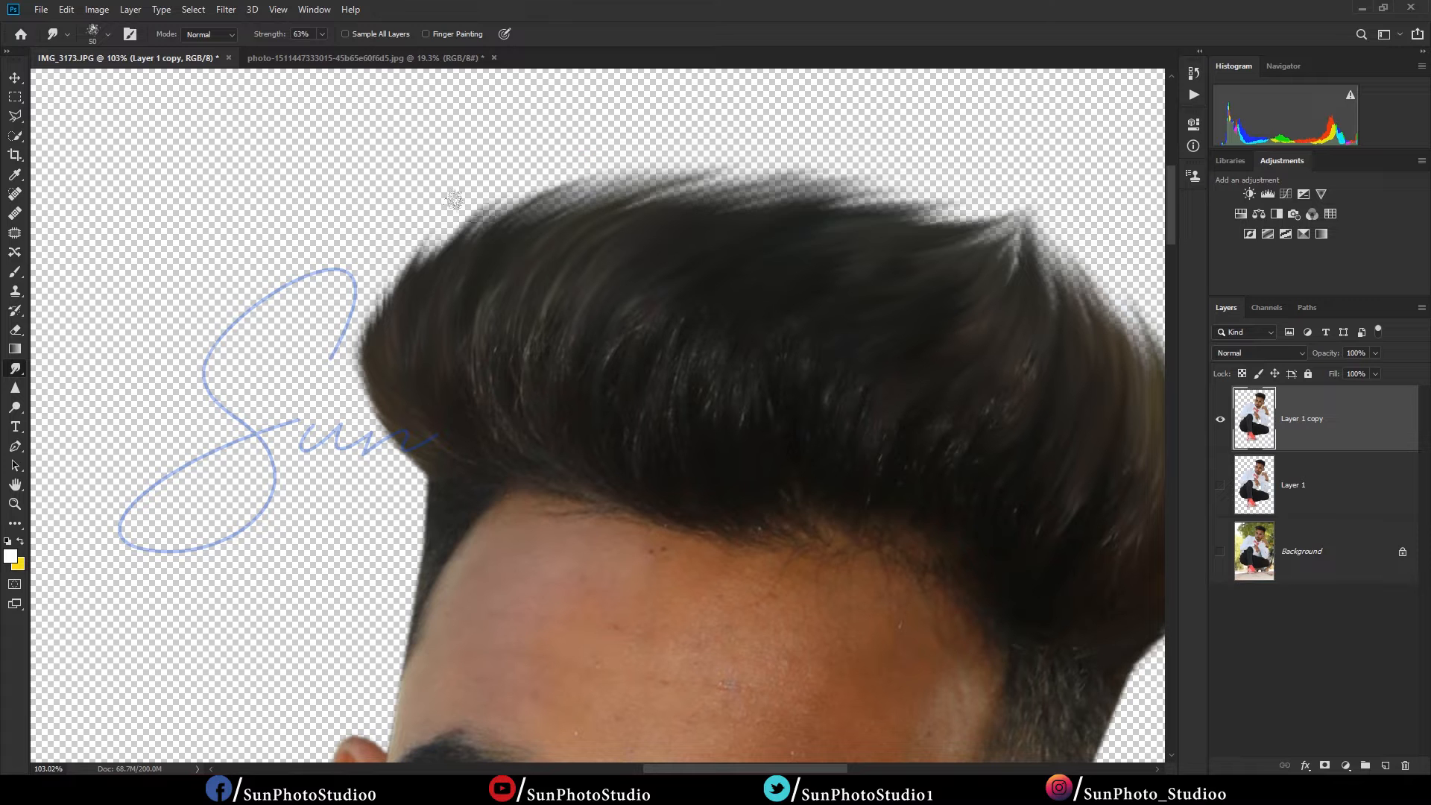
left_click_drag(440, 246, 543, 160)
Step: Heal the blemishes on the forehead and beside the eye with a 30 px content-aware Spot Healing Brush
scroll(792, 223, "down", 3)
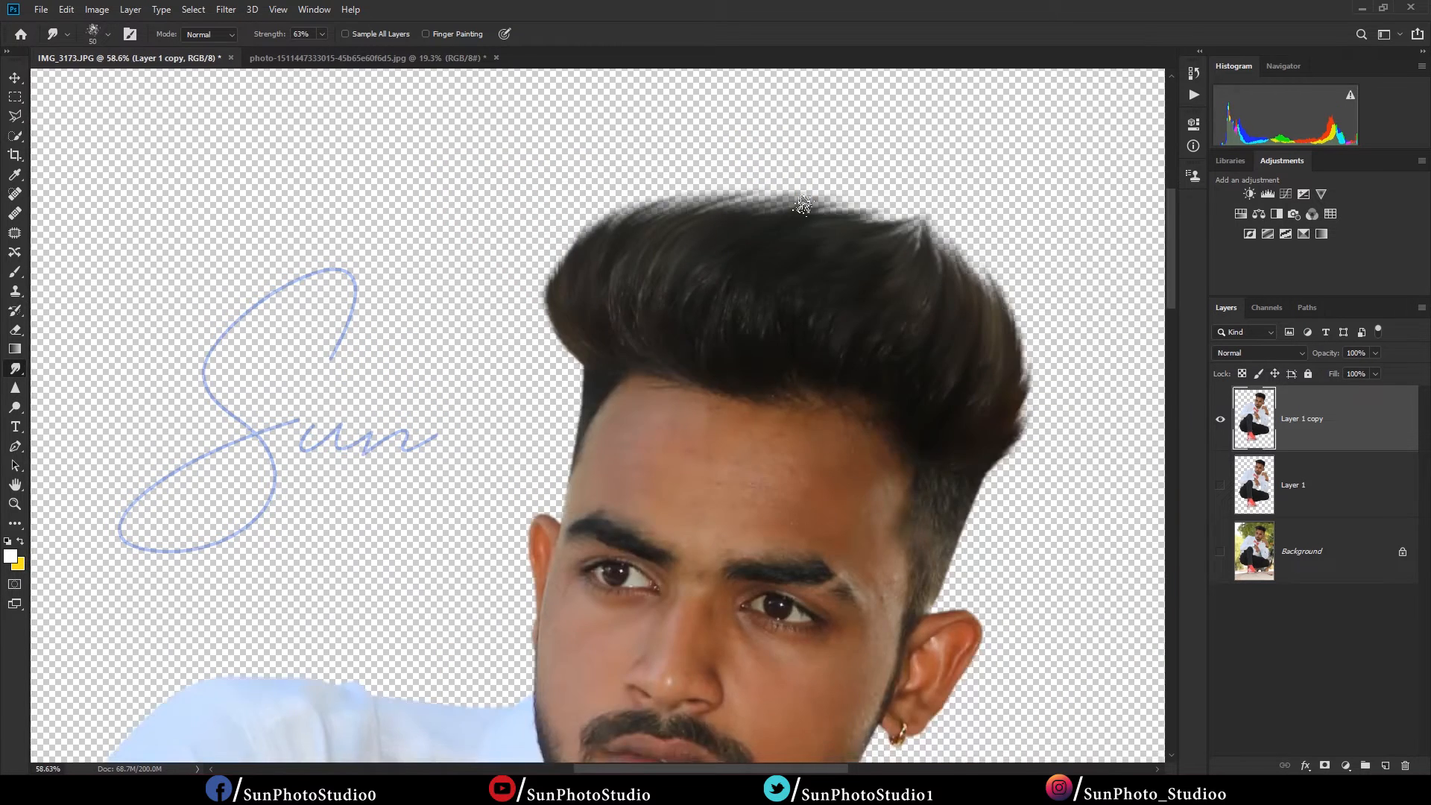
scroll(793, 222, "down", 4)
scroll(821, 236, "up", 4)
scroll(908, 336, "down", 2)
left_click(14, 195)
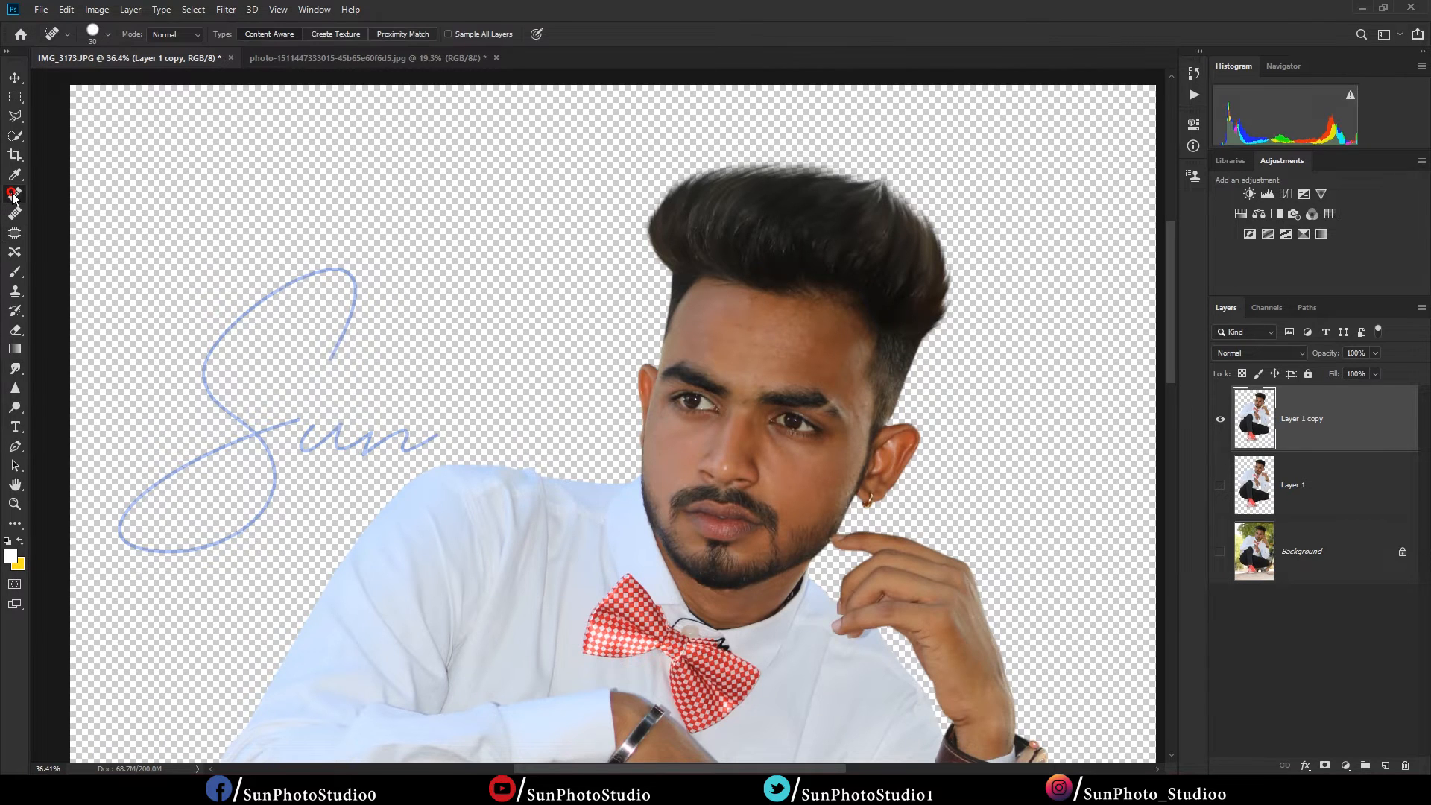
scroll(709, 294, "up", 5)
mouse_move(576, 321)
left_mouse_down()
mouse_move(675, 334)
mouse_move(684, 369)
left_mouse_up()
left_click(653, 287)
left_click_drag(814, 366, 864, 582)
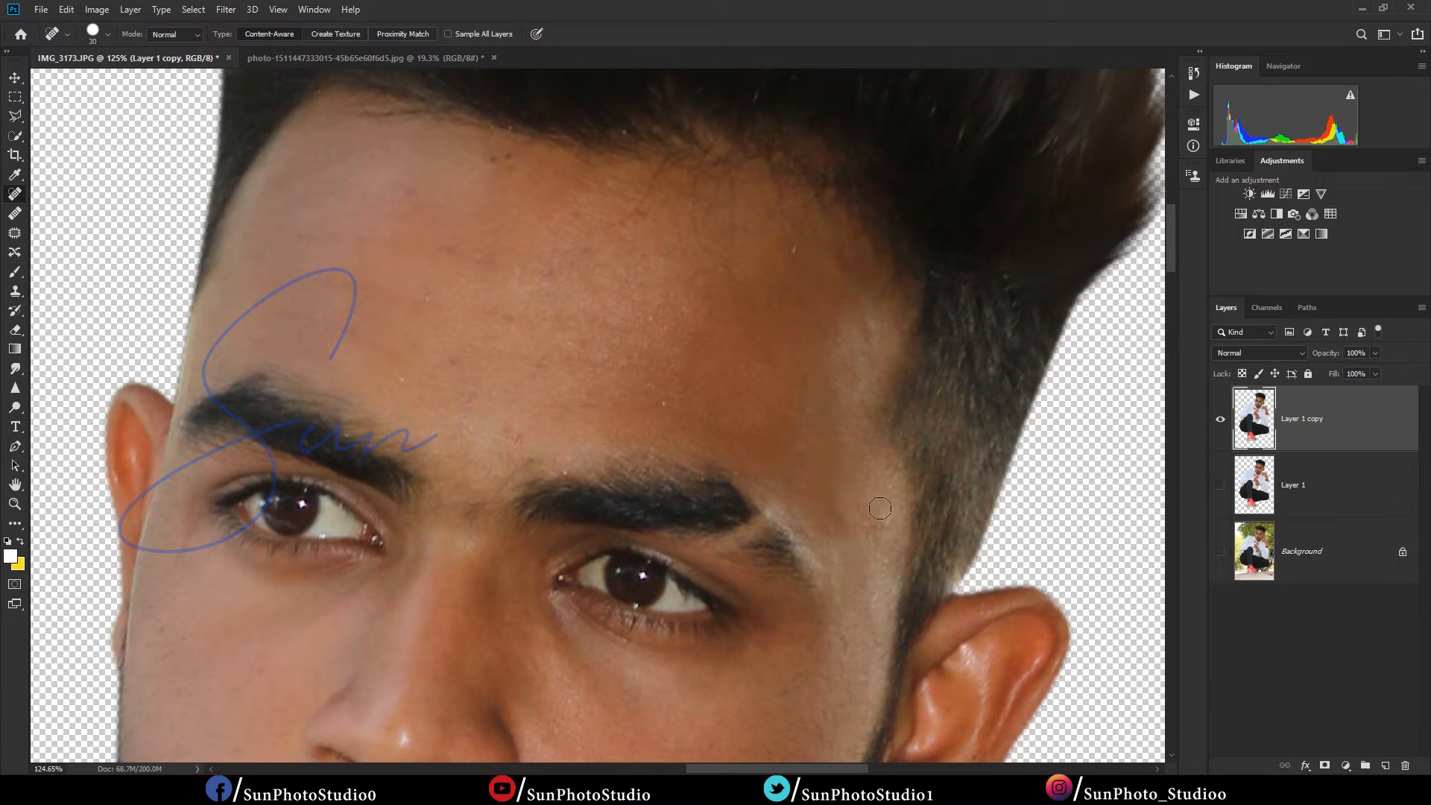
left_click_drag(503, 436, 516, 447)
left_click_drag(480, 313, 529, 319)
left_click_drag(426, 304, 466, 252)
left_click_drag(487, 158, 510, 155)
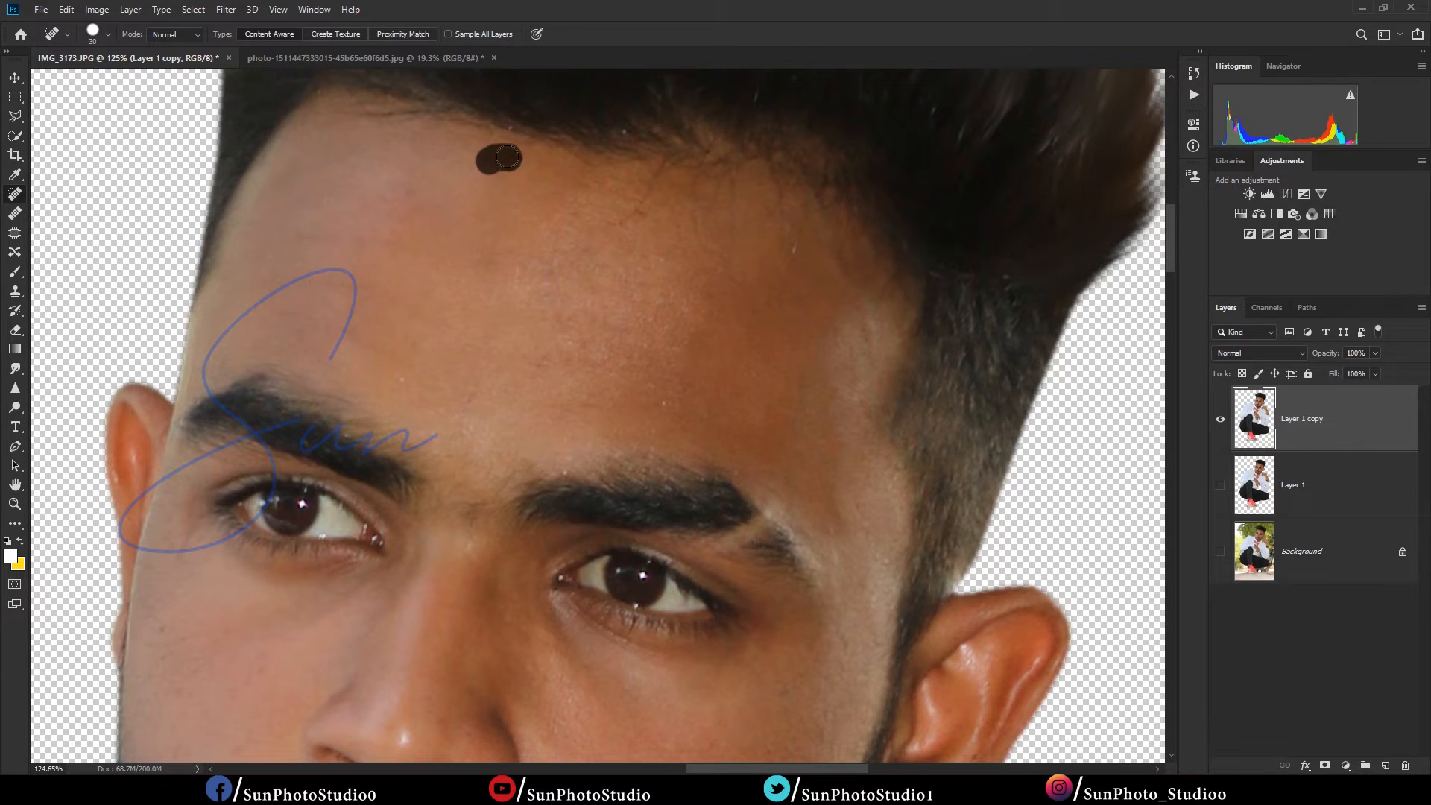
Step: Heal the remaining spots and stray hairs across the upper forehead, using a smaller Spot Healing Brush of about 25 px
key("bracketleft")
mouse_move(619, 223)
left_mouse_down()
mouse_move(662, 173)
mouse_move(707, 255)
left_mouse_up()
key("bracketleft")
left_click_drag(727, 192, 740, 298)
left_click_drag(795, 218, 788, 322)
key("bracketright")
left_click_drag(393, 193, 440, 194)
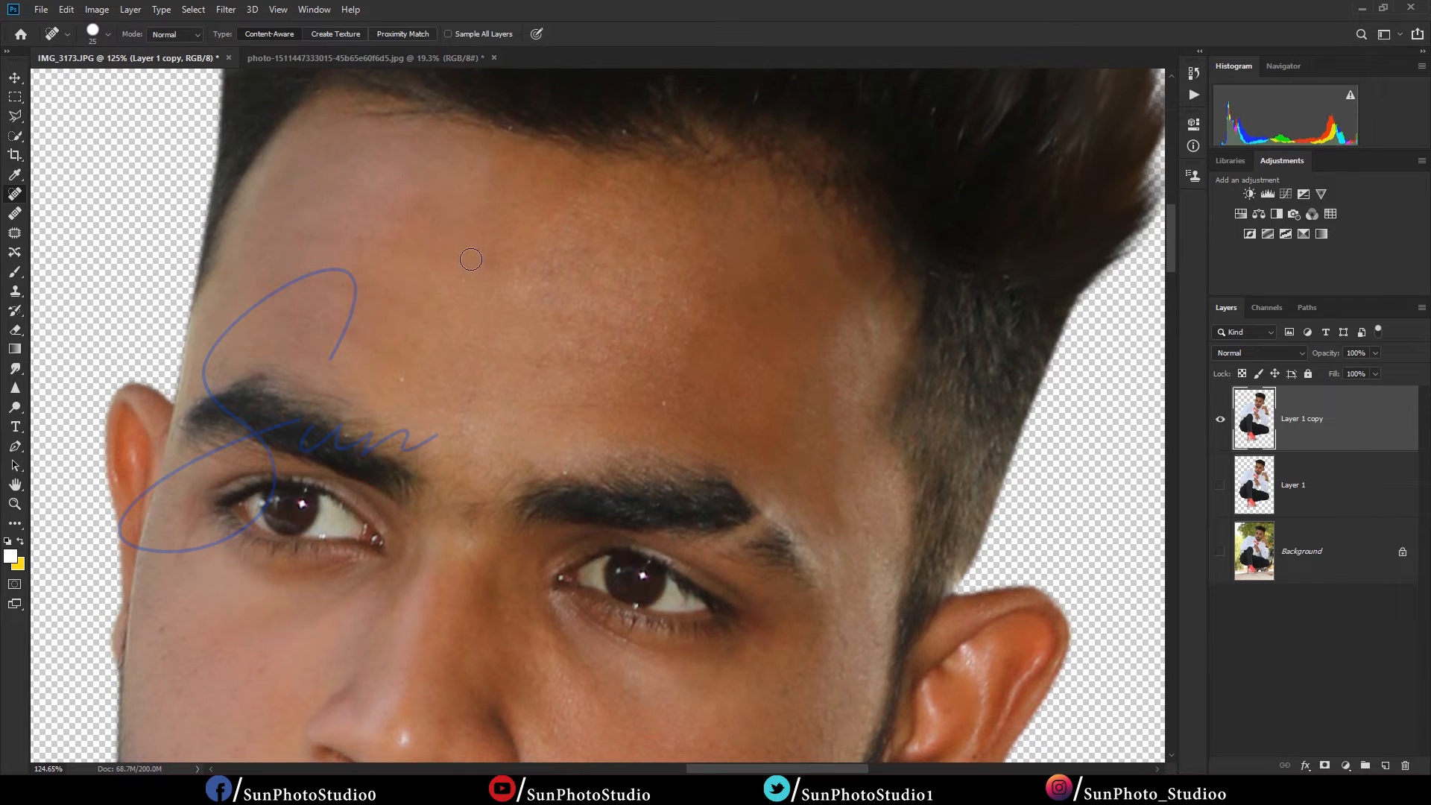
left_click_drag(467, 261, 496, 259)
scroll(623, 269, "down", 6)
scroll(544, 399, "up", 6)
scroll(641, 328, "down", 5)
scroll(584, 361, "up", 5)
key("bracketright")
left_click_drag(583, 308, 587, 290)
Step: Heal the spots on both cheeks and beside the nose with the 30 px Spot Healing Brush
scroll(607, 214, "down", 3)
scroll(608, 214, "down", 2)
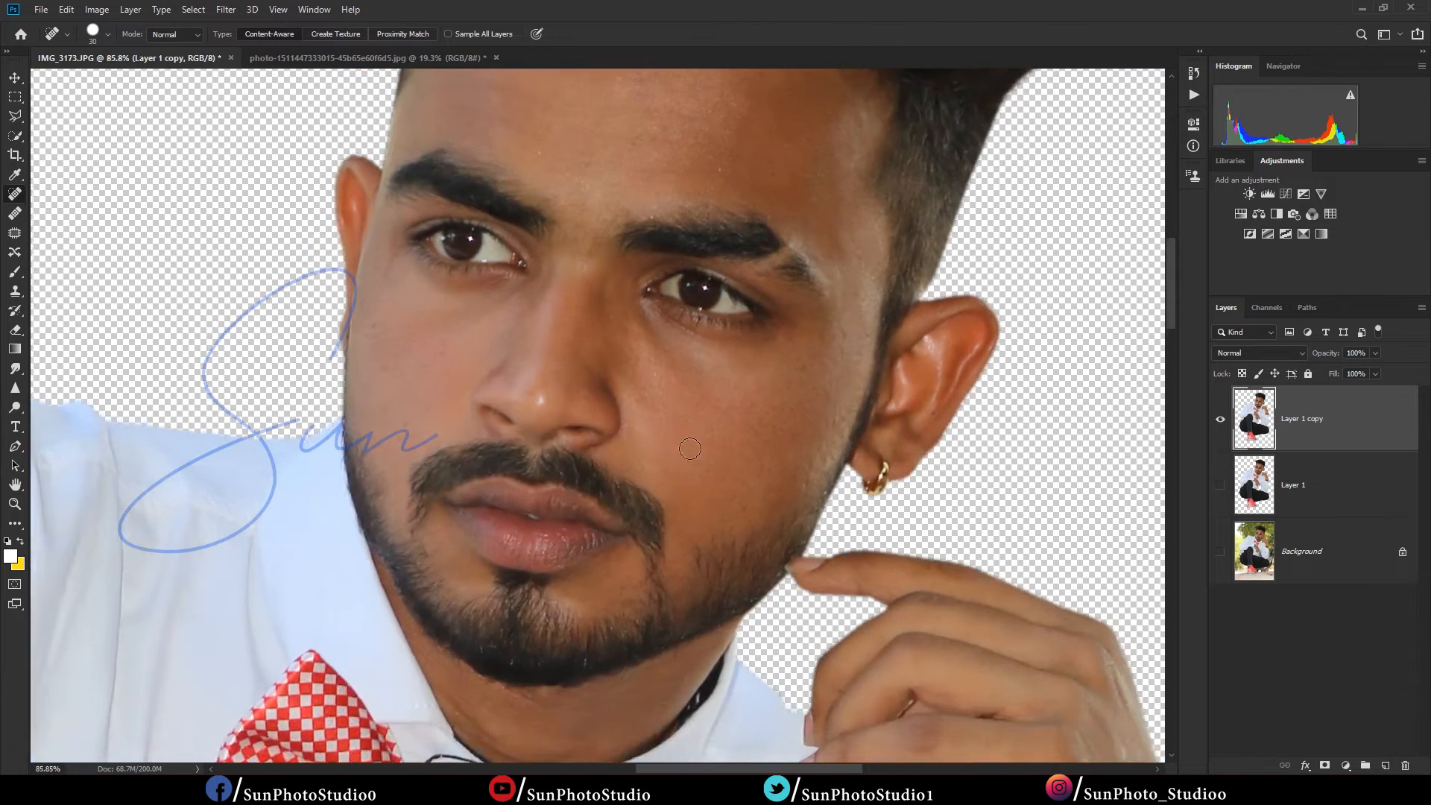
mouse_move(648, 377)
left_mouse_down()
mouse_move(618, 406)
mouse_move(647, 380)
left_mouse_up()
left_click_drag(854, 408, 840, 425)
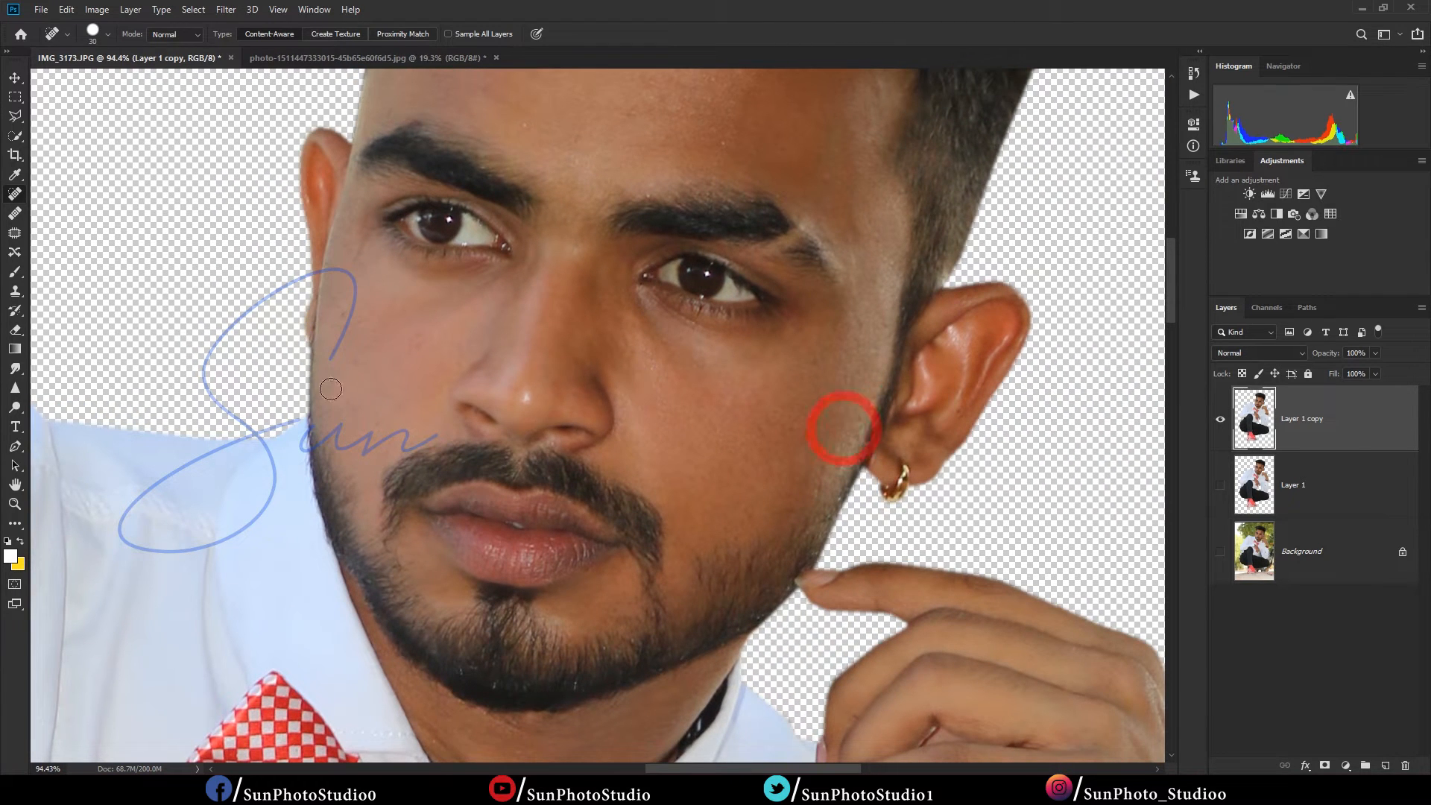
left_click(406, 407)
left_click(422, 336)
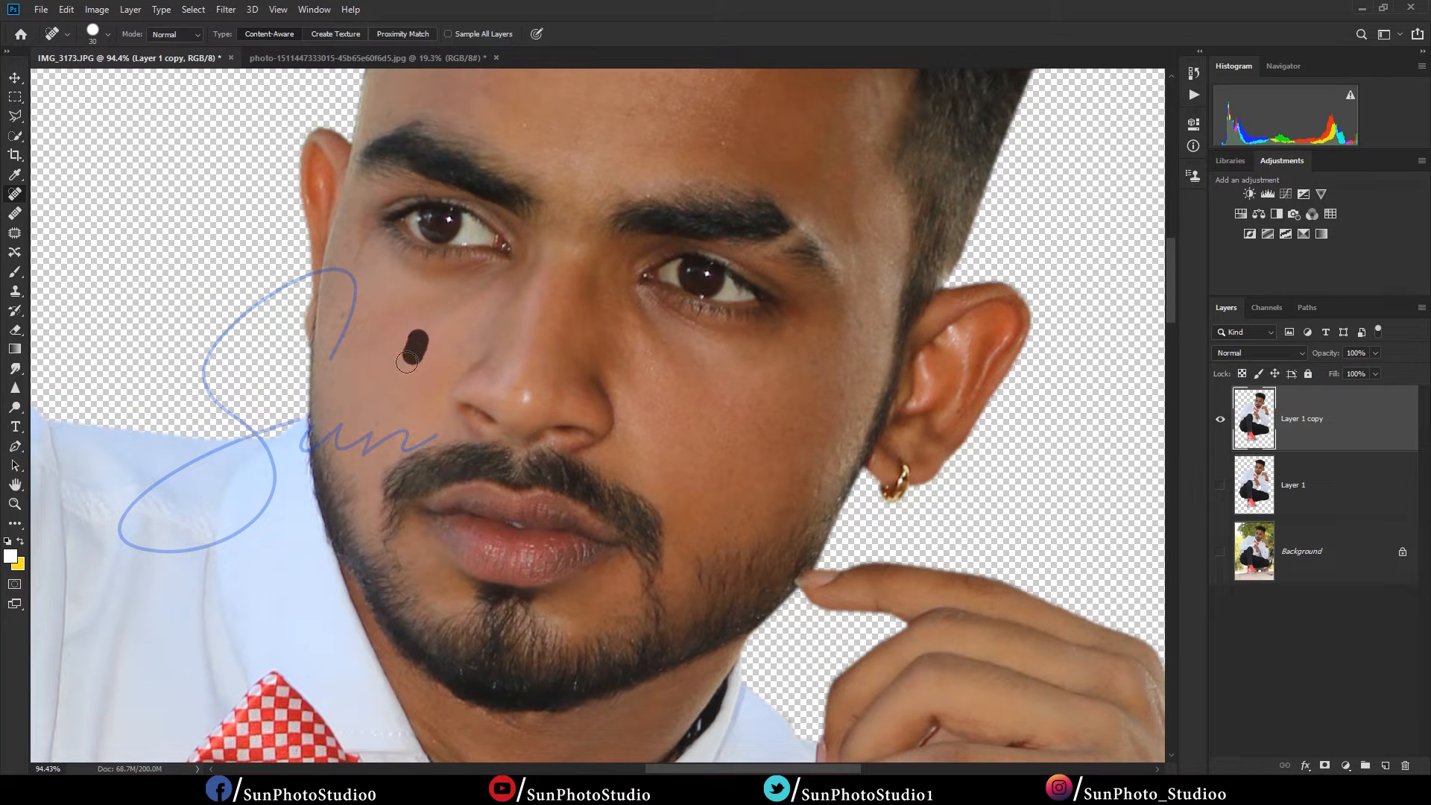
left_click(345, 332)
scroll(703, 270, "down", 5)
scroll(703, 270, "down", 3)
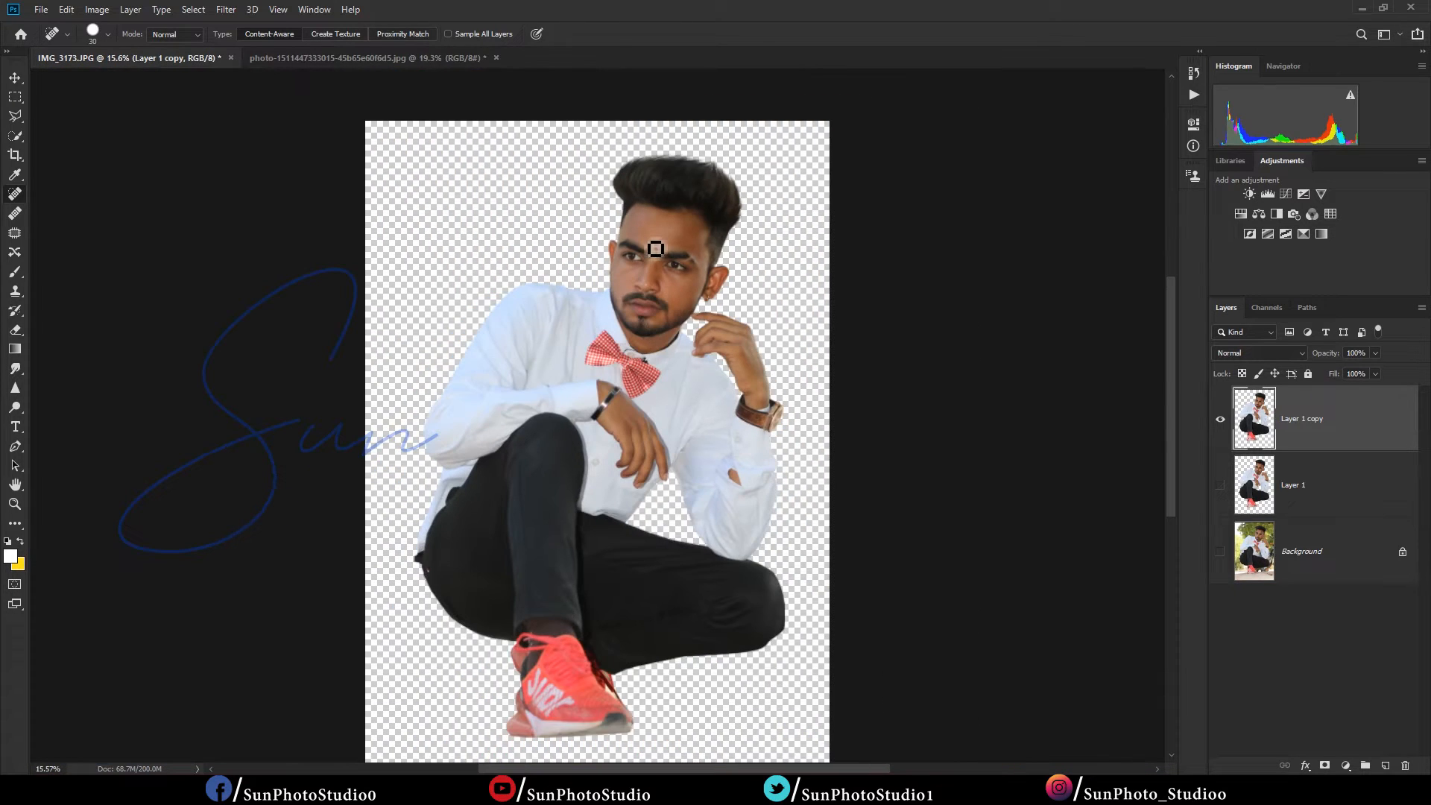
Step: Duplicate the retouched Layer 1 copy and hide the original, leaving only the duplicate visible
left_click_drag(1335, 436, 1385, 766)
left_click(1220, 485)
scroll(671, 231, "up", 5)
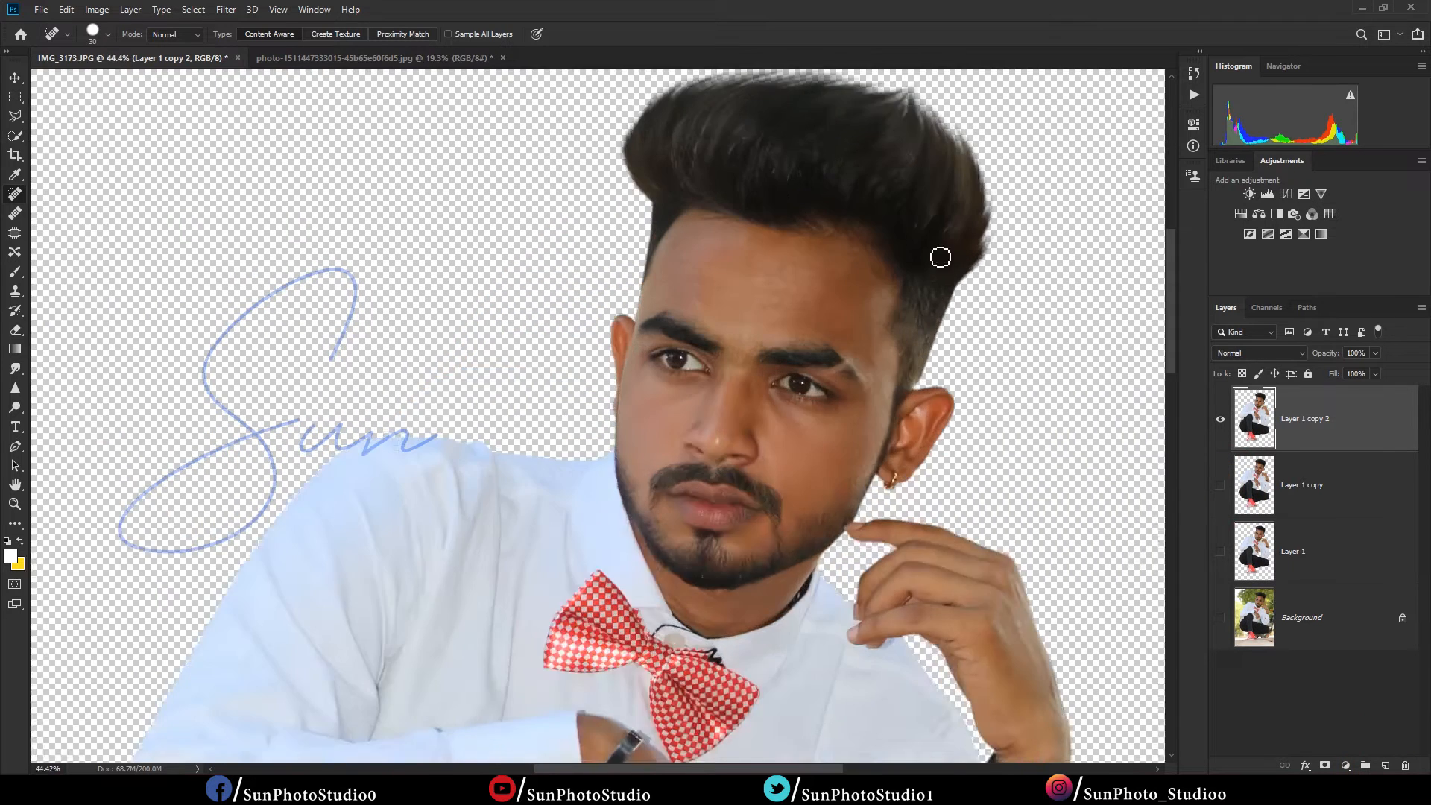
Step: Choose a different brush preset for the Smudge tool and set its strength to 11%
left_click(16, 369)
right_click(512, 366)
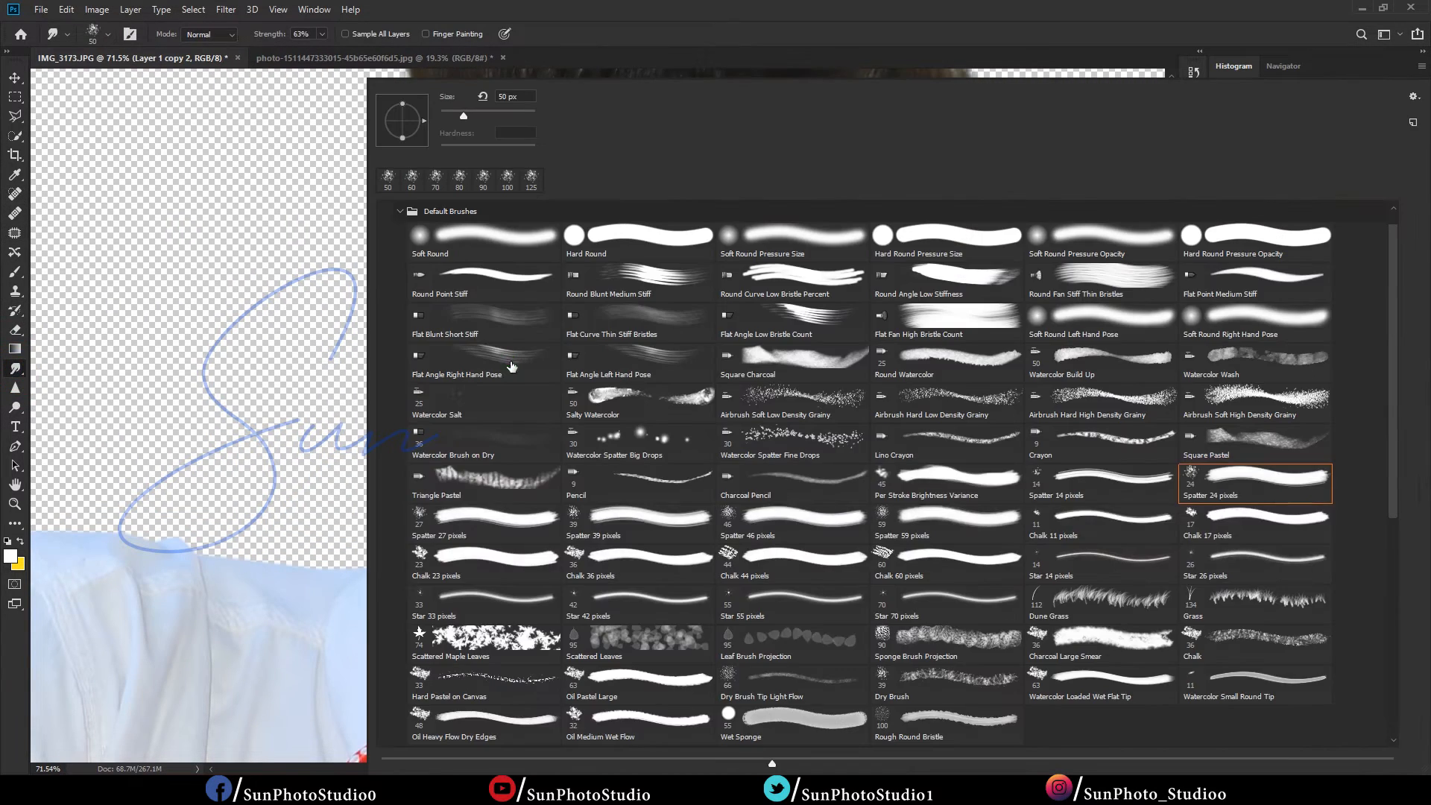
left_click(400, 212)
double_click(425, 628)
key("bracketright")
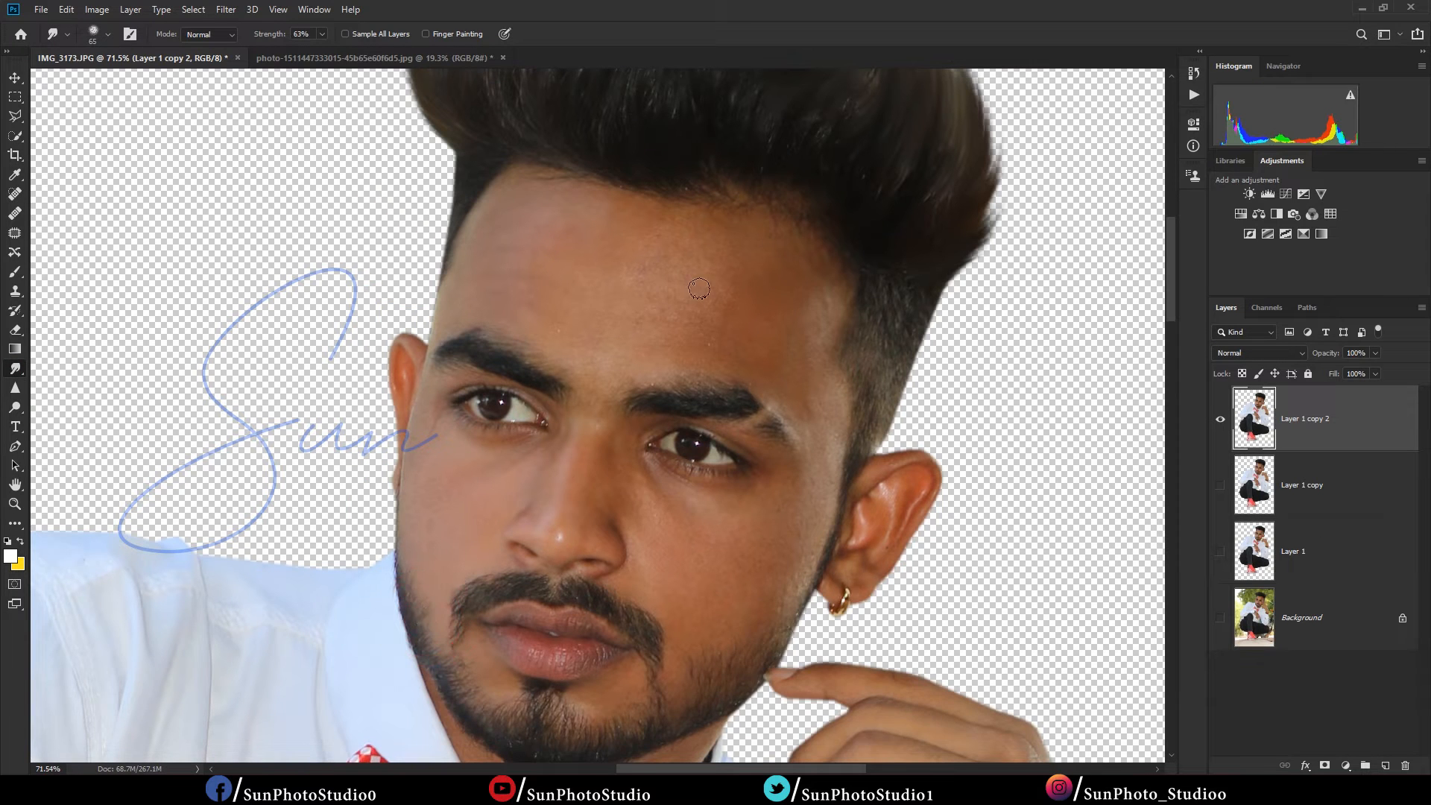
scroll(684, 292, "up", 1)
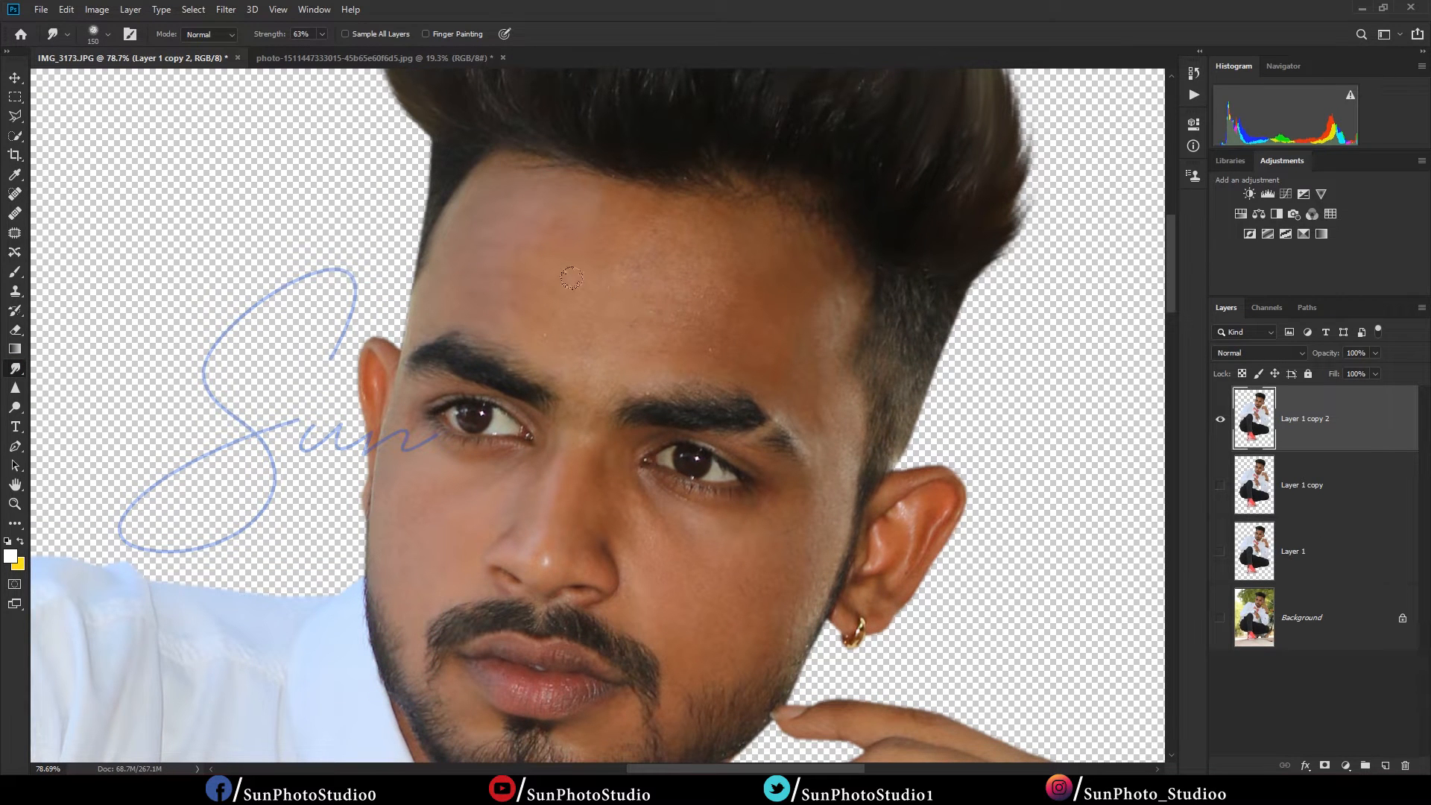
key("bracketleft")
key("bracketleft")
key("1")
key("1")
key("bracketright")
Step: Smudge the skin of the forehead, nose and cheeks on Layer 1 copy 2 to smooth its texture
mouse_move(705, 247)
left_mouse_down()
mouse_move(665, 292)
mouse_move(613, 315)
left_mouse_up()
scroll(595, 199, "down", 2)
scroll(589, 373, "up", 1)
key("bracketright")
key("bracketleft")
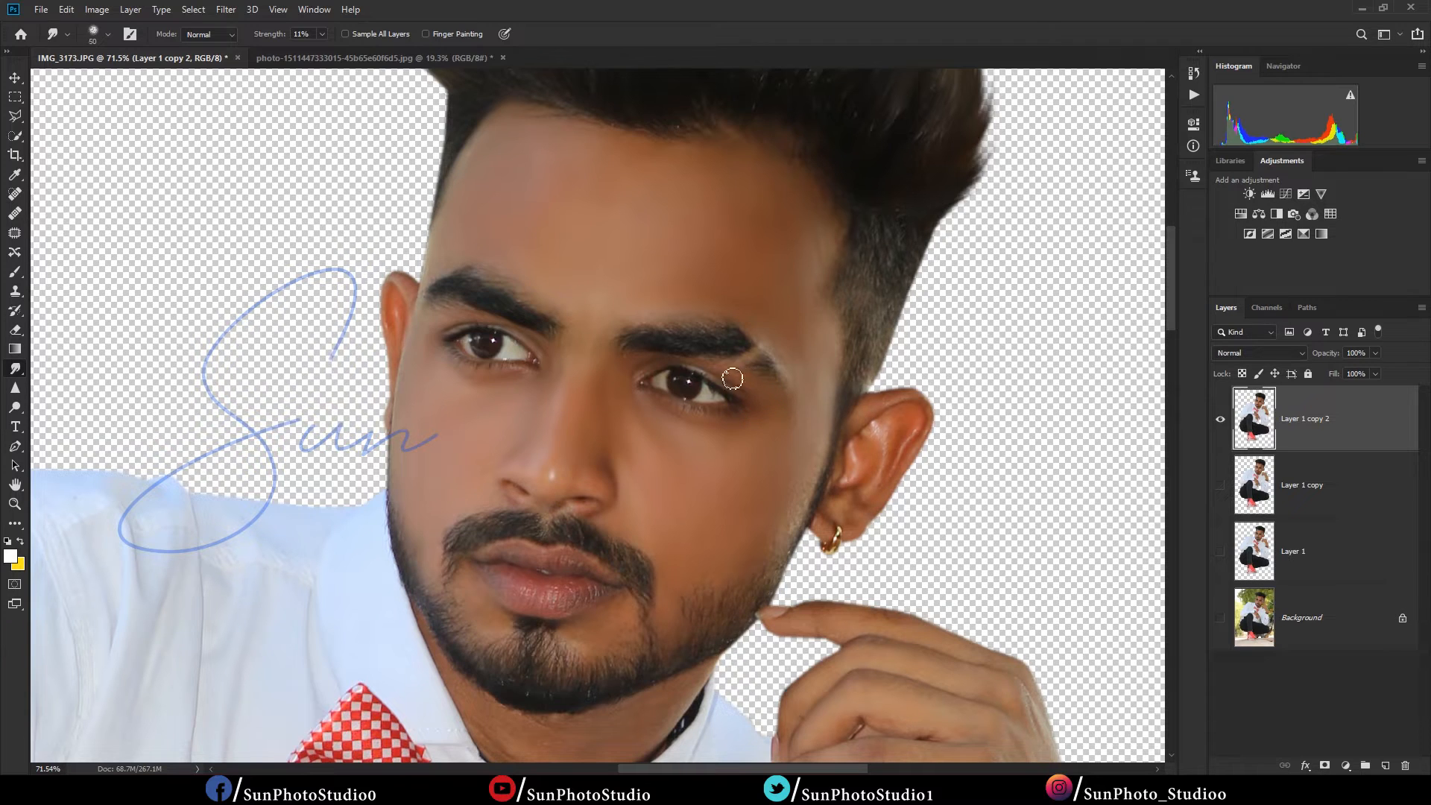
Step: Smooth the neck with a 70 px smudge brush and the lips with a smaller one
scroll(641, 409, "up", 2)
left_click_drag(606, 589, 644, 397)
key("bracketleft")
key("bracketright")
key("bracketright")
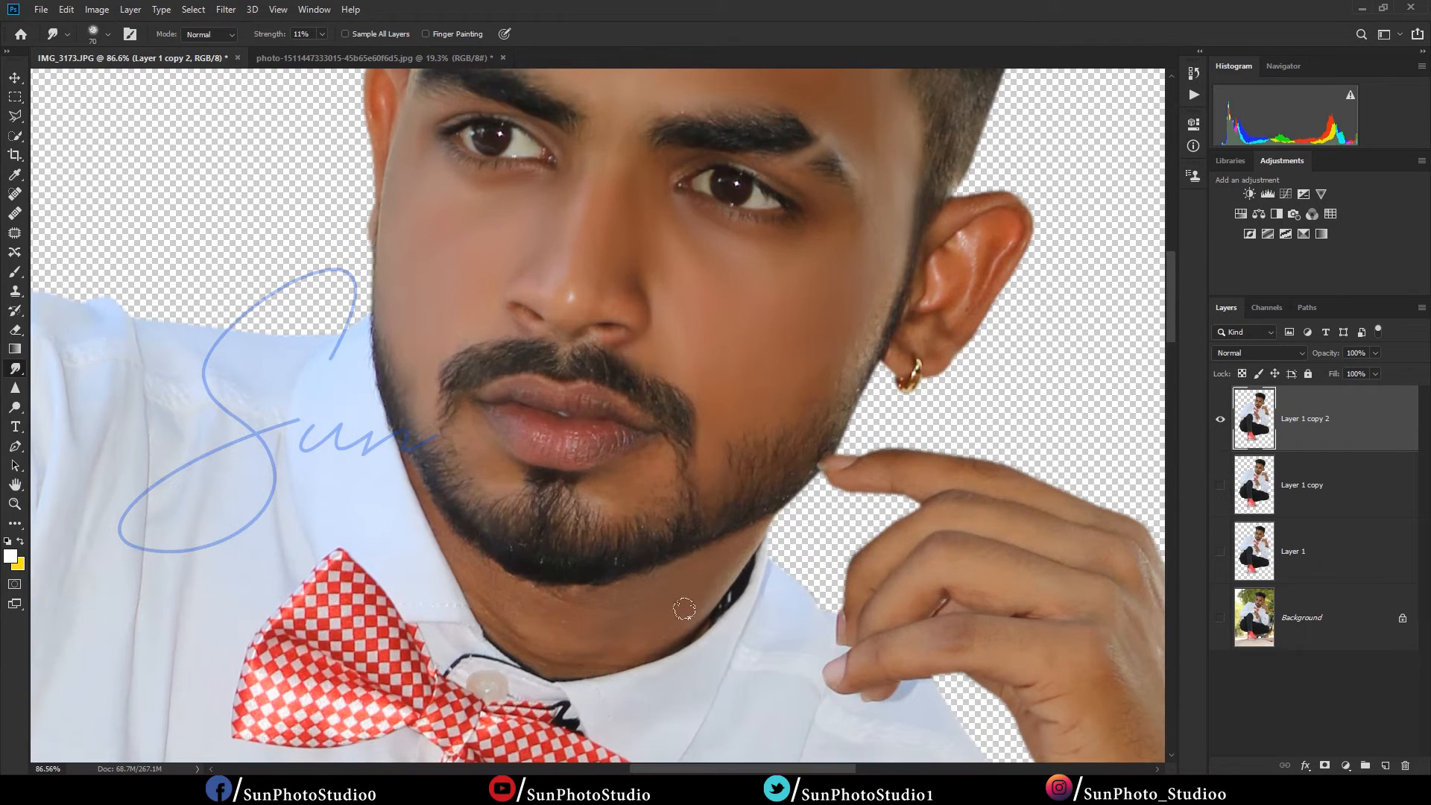
key("bracketleft")
key("bracketleft")
mouse_move(504, 426)
left_mouse_down()
mouse_move(574, 414)
mouse_move(656, 428)
left_mouse_up()
Step: Smooth the skin of the raised hand and wrist with a 90 px smudge brush
scroll(639, 387, "down", 5)
left_click_drag(963, 704, 789, 493)
key("bracketright")
key("bracketright")
key("bracketright")
scroll(789, 493, "up", 2)
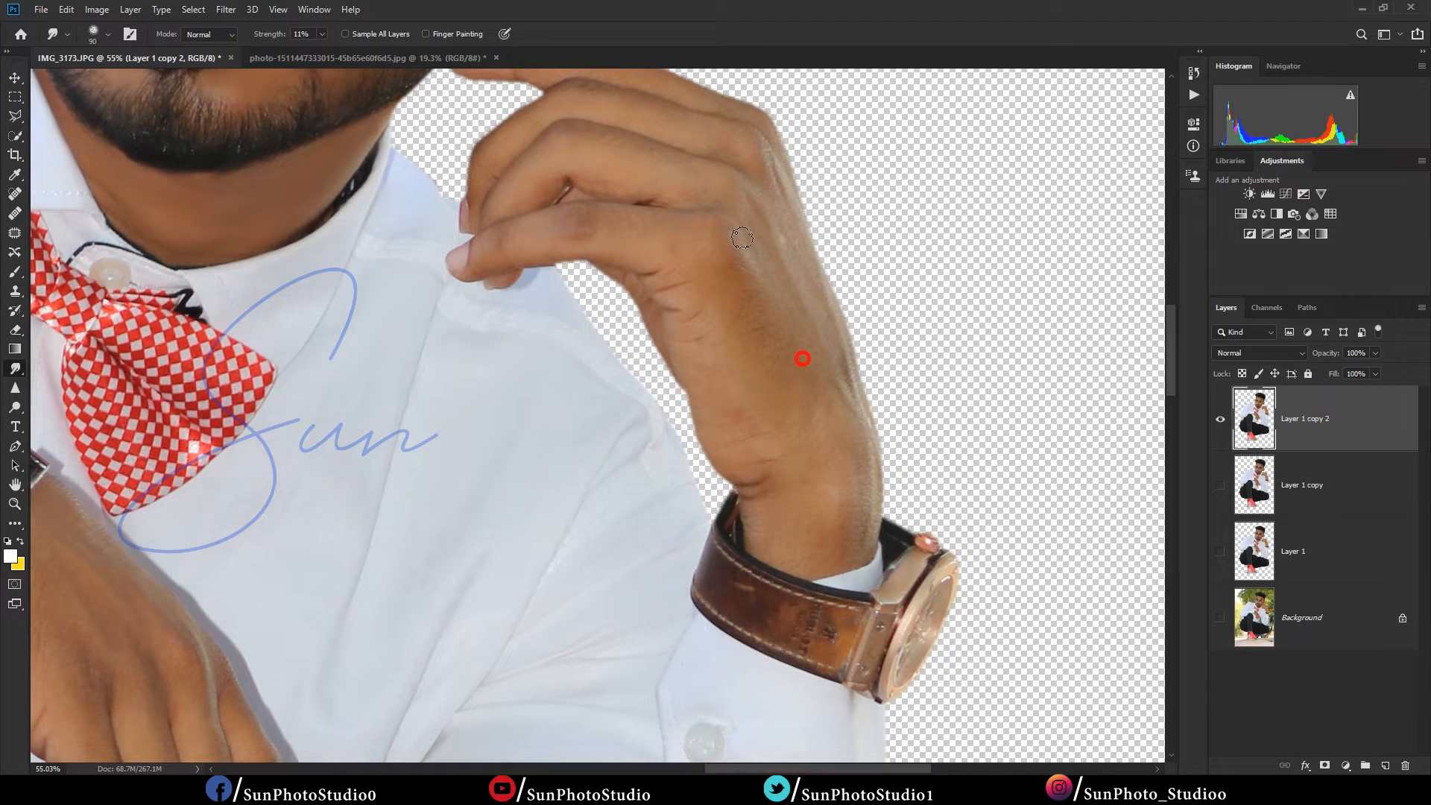
scroll(702, 229, "down", 2)
scroll(705, 230, "down", 2)
scroll(676, 243, "down", 4)
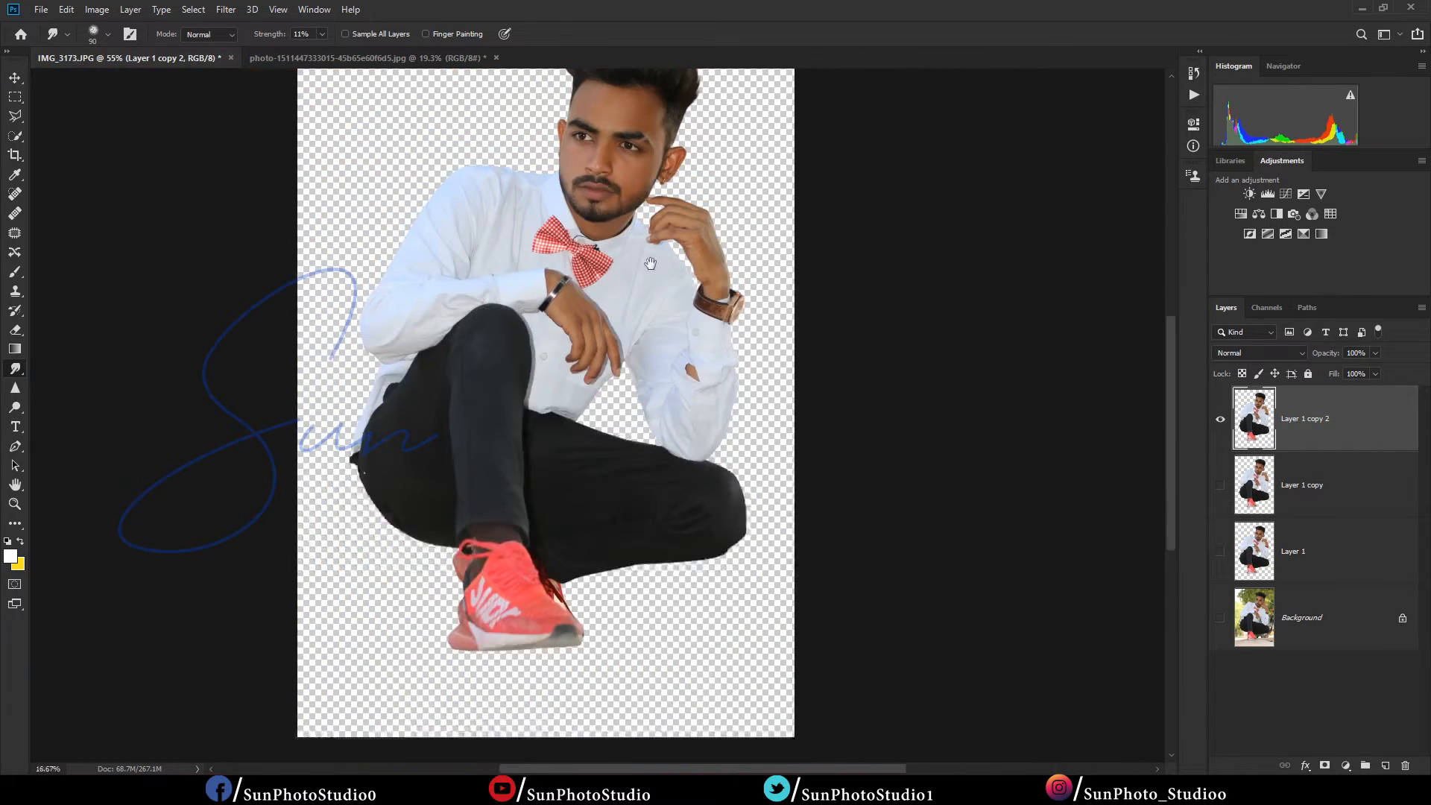
Step: Start the Camera Raw filter on Layer 1 copy 2 and set exposure to +0.65, whites to +16 and highlights to +17
scroll(649, 287, "down", 1)
scroll(650, 287, "up", 1)
scroll(649, 288, "down", 1)
left_click(226, 10)
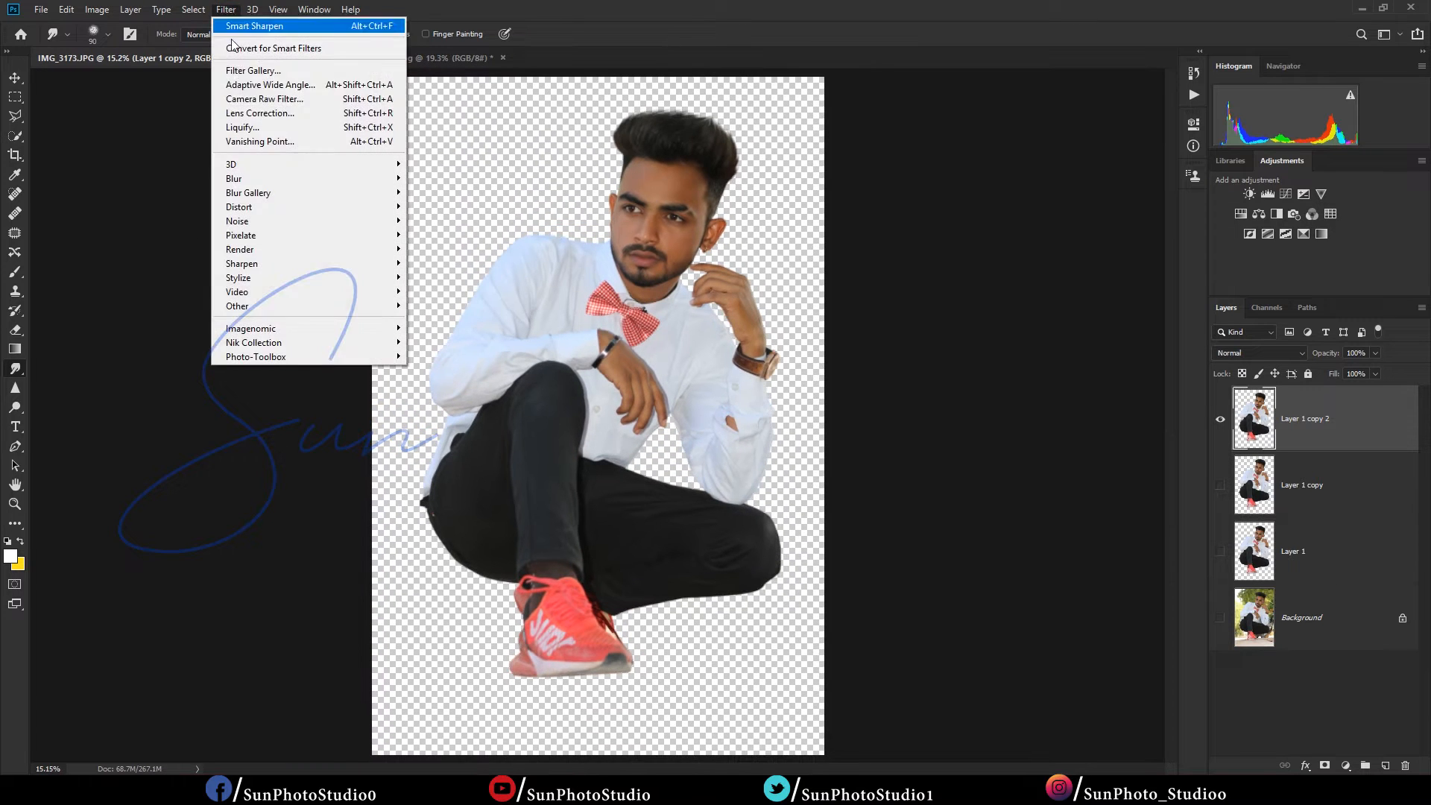
left_click(298, 92)
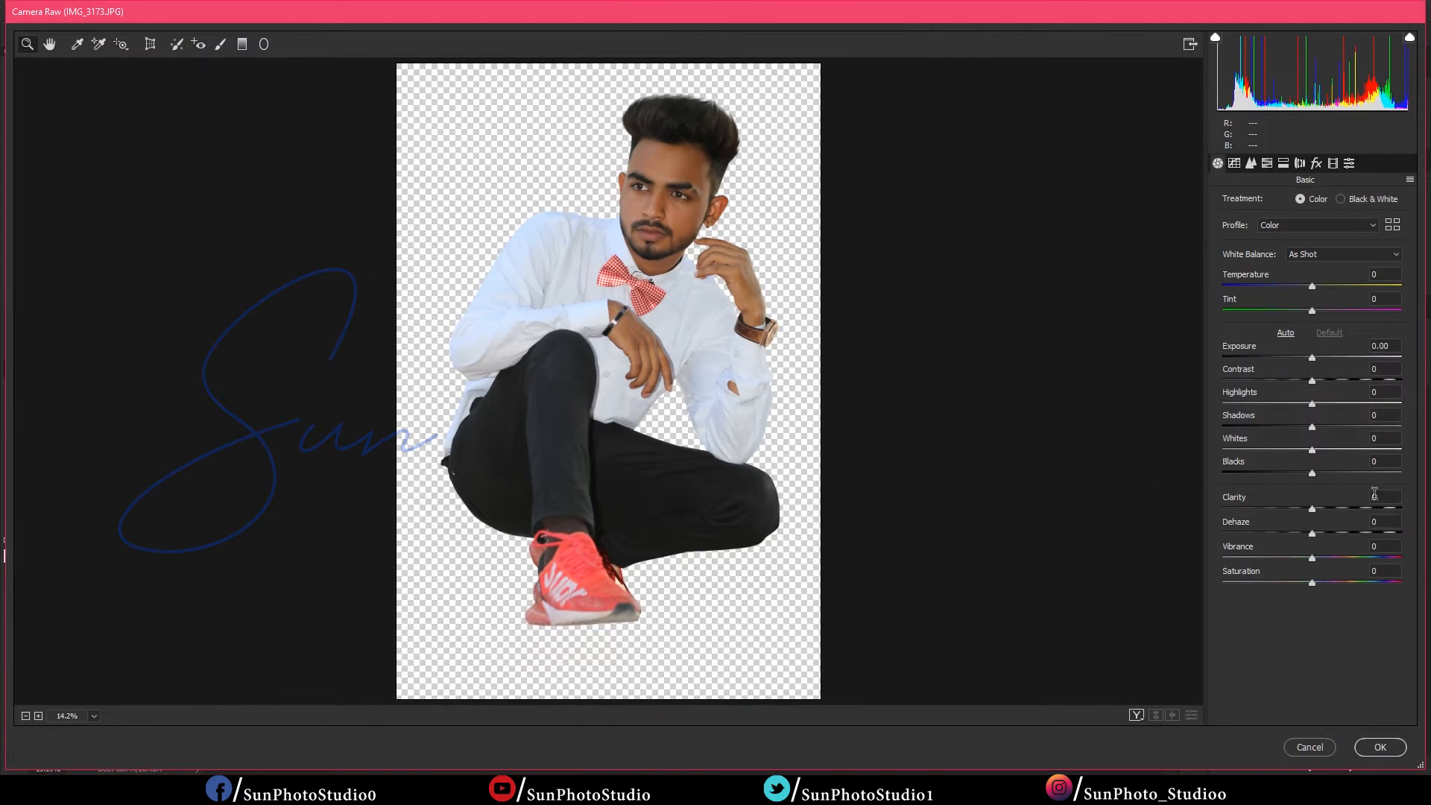
left_click_drag(1317, 358, 1321, 357)
left_click_drag(1322, 450, 1326, 451)
left_click(1328, 402)
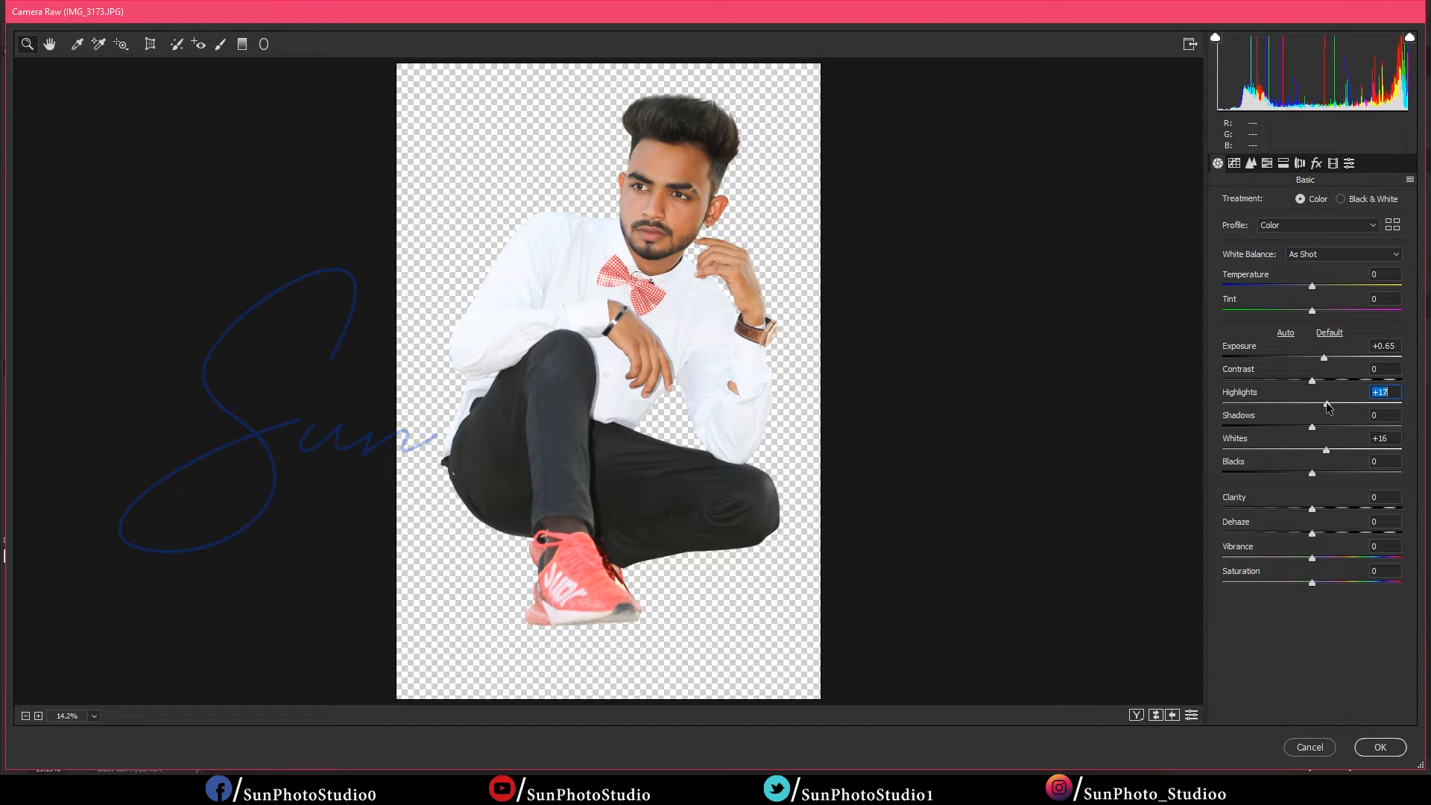
Step: Set blacks to +23, clarity to -15 and dehaze to +16 in the Camera Raw adjustments
left_click_drag(1322, 474, 1333, 472)
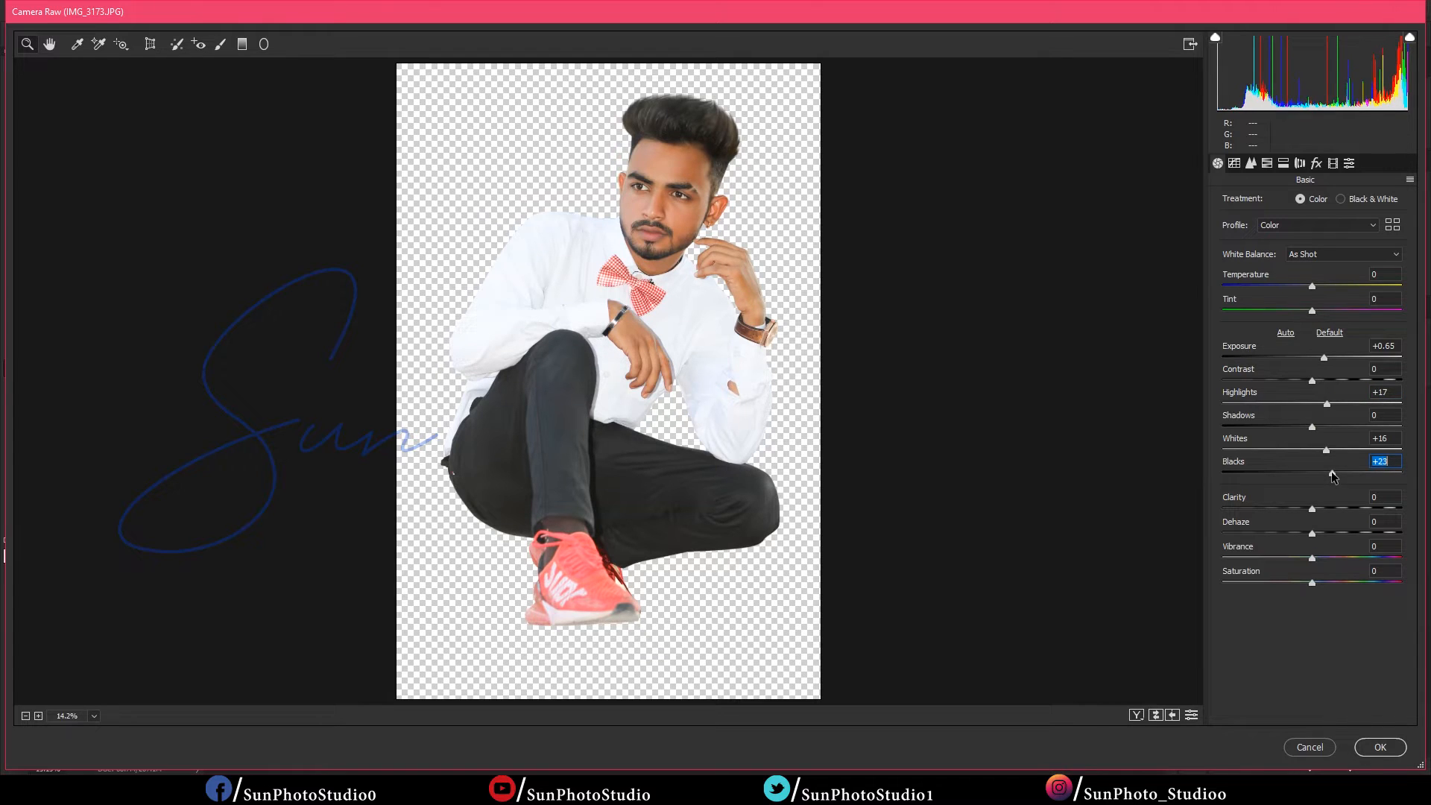
left_click(1329, 509)
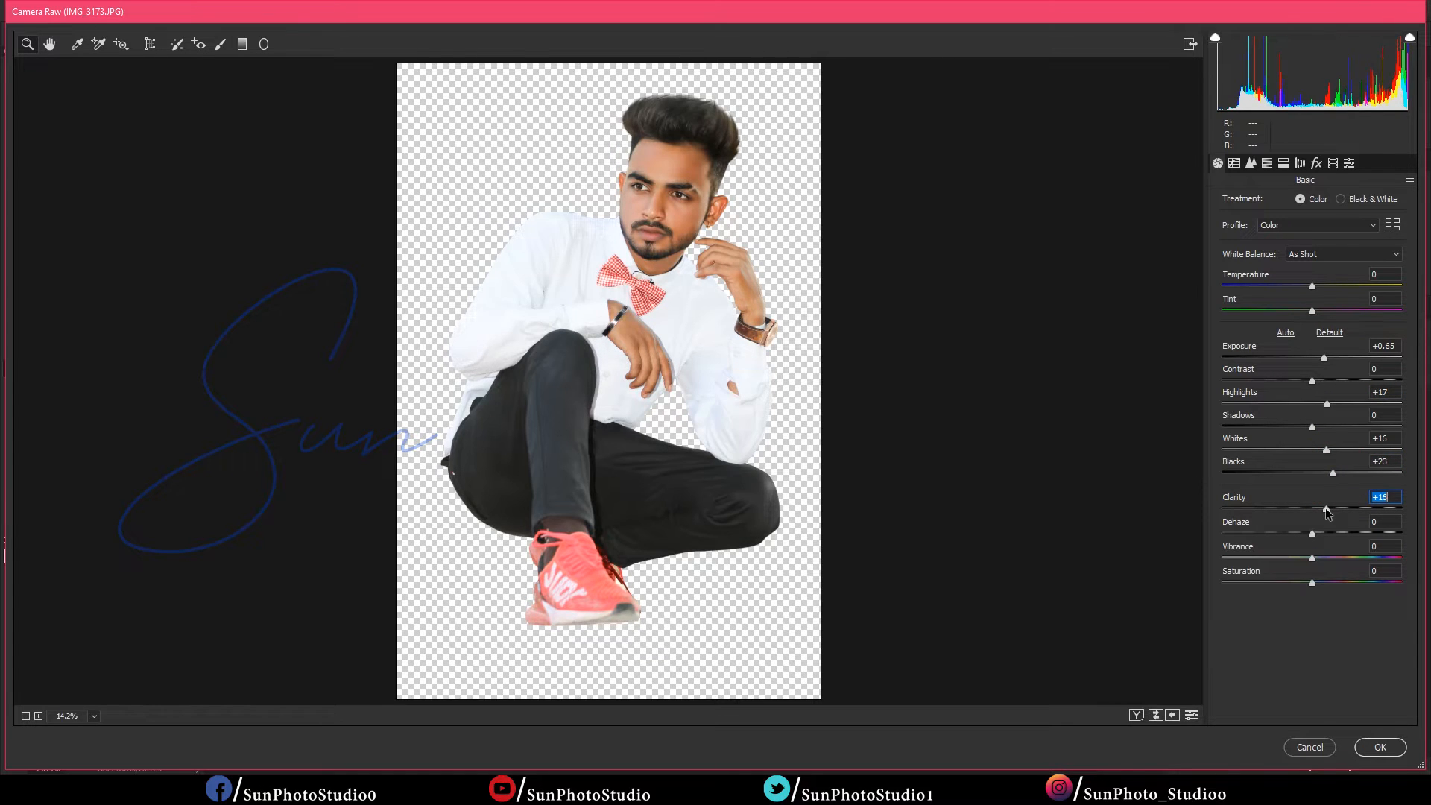
mouse_move(1326, 507)
left_mouse_down()
mouse_move(1298, 512)
mouse_move(1326, 534)
left_mouse_up()
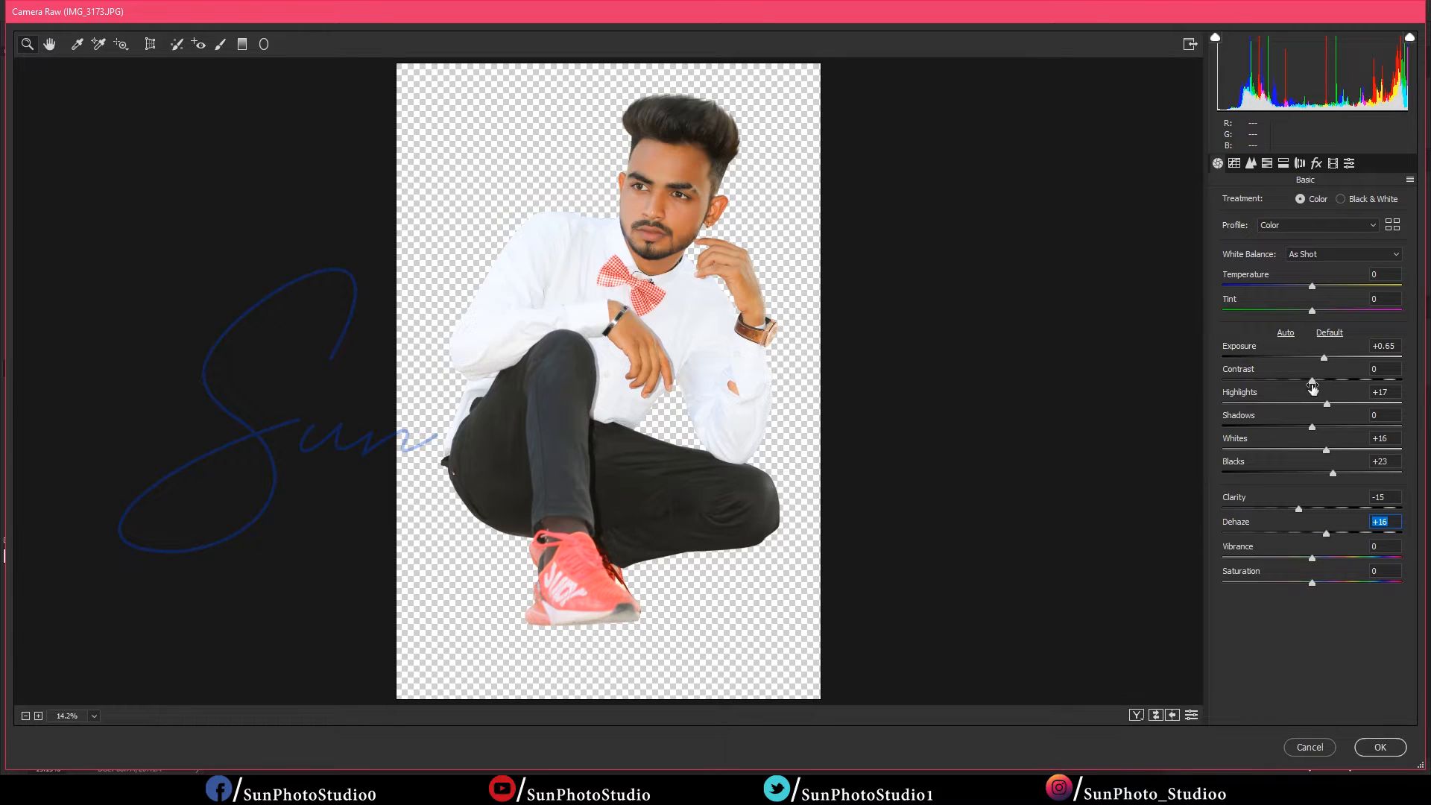
Step: Set contrast to -14, highlights to +32, shadows to +23 and blacks to -68
left_click_drag(1309, 383, 1271, 426)
mouse_move(1333, 473)
left_mouse_down()
mouse_move(1291, 467)
mouse_move(1349, 474)
left_mouse_up()
left_click_drag(1313, 426, 1332, 427)
left_click_drag(1324, 476, 1250, 472)
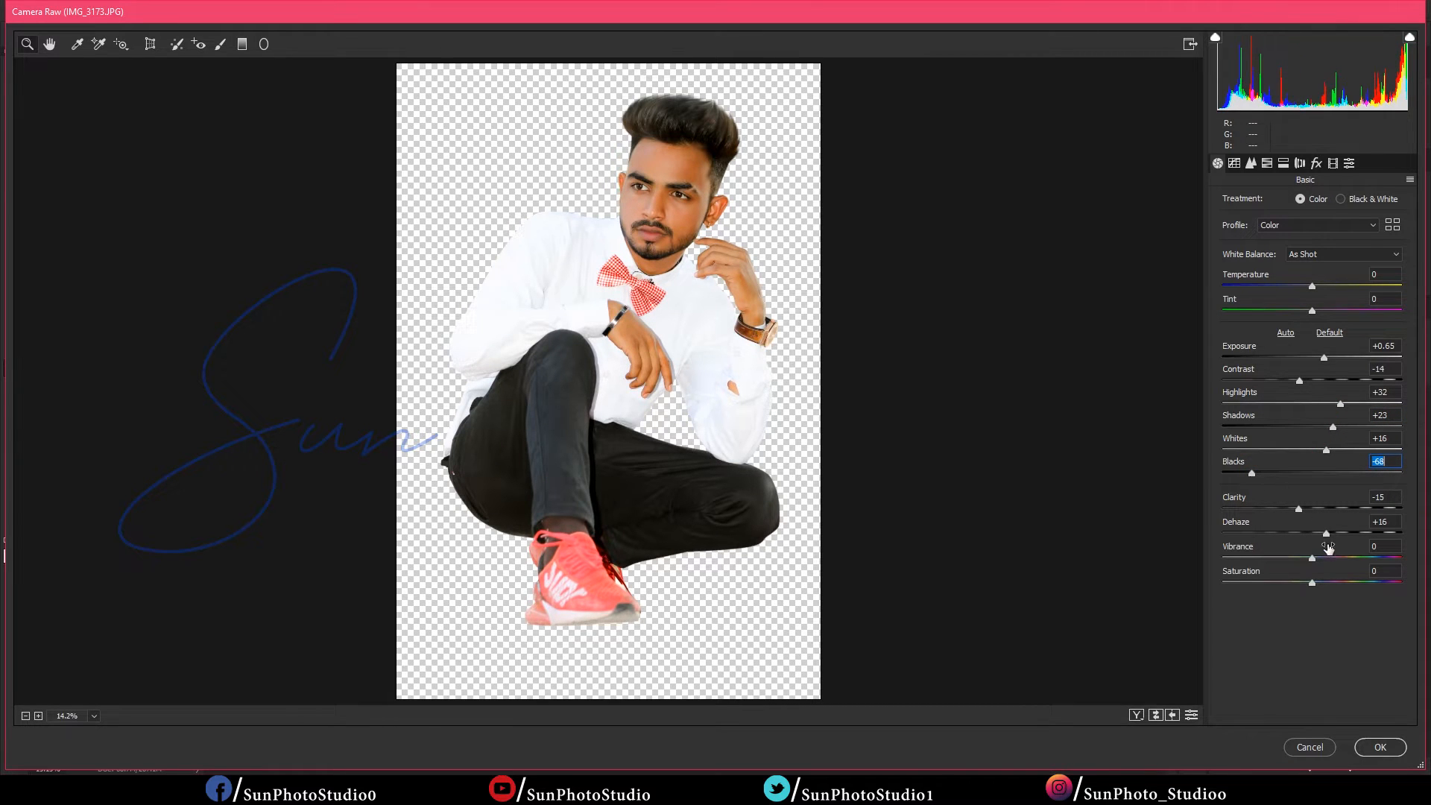
Step: Set dehaze to +14 and temperature to -7, and apply the Camera Raw filter
left_click_drag(1326, 534, 1325, 535)
left_click_drag(1313, 288, 1310, 291)
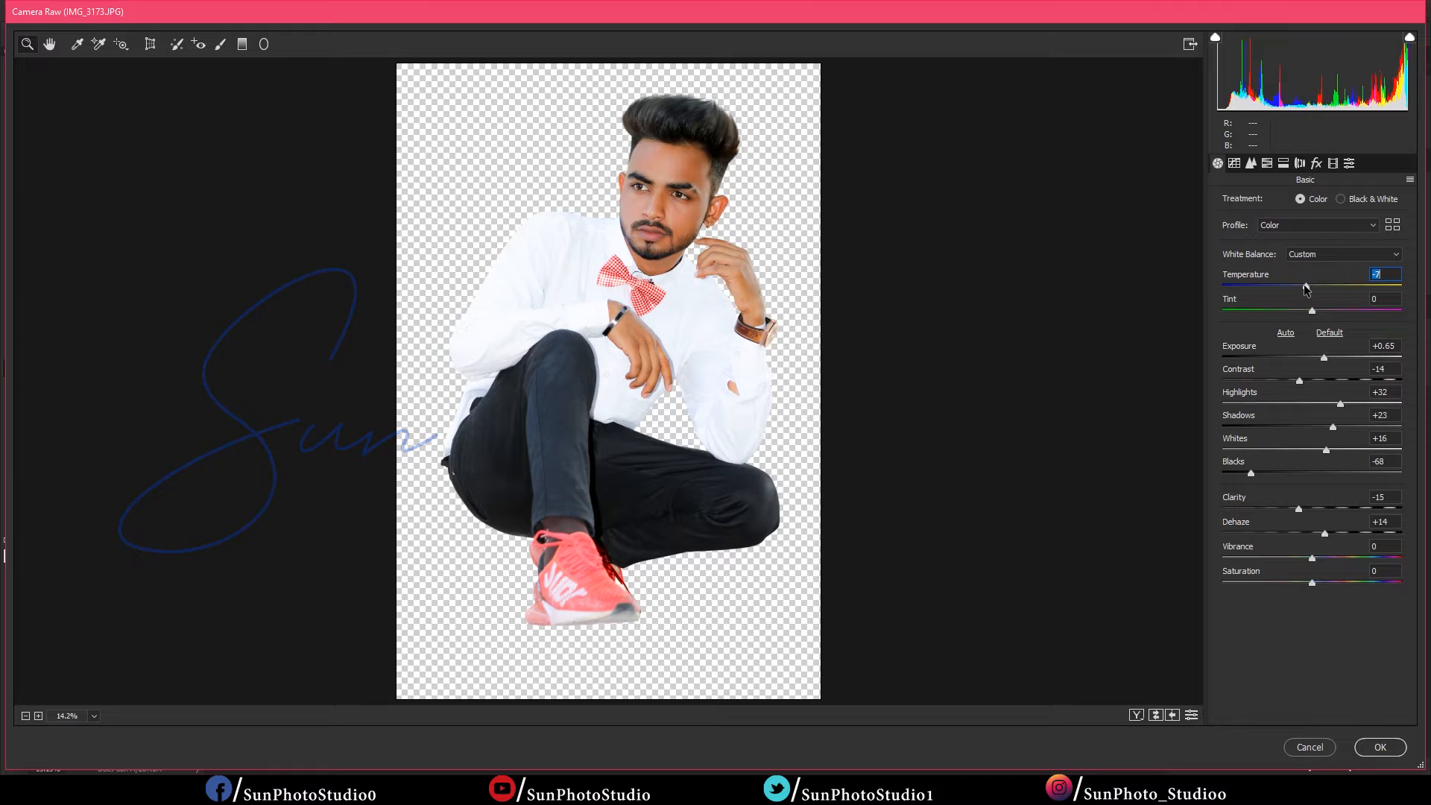
left_click(1381, 747)
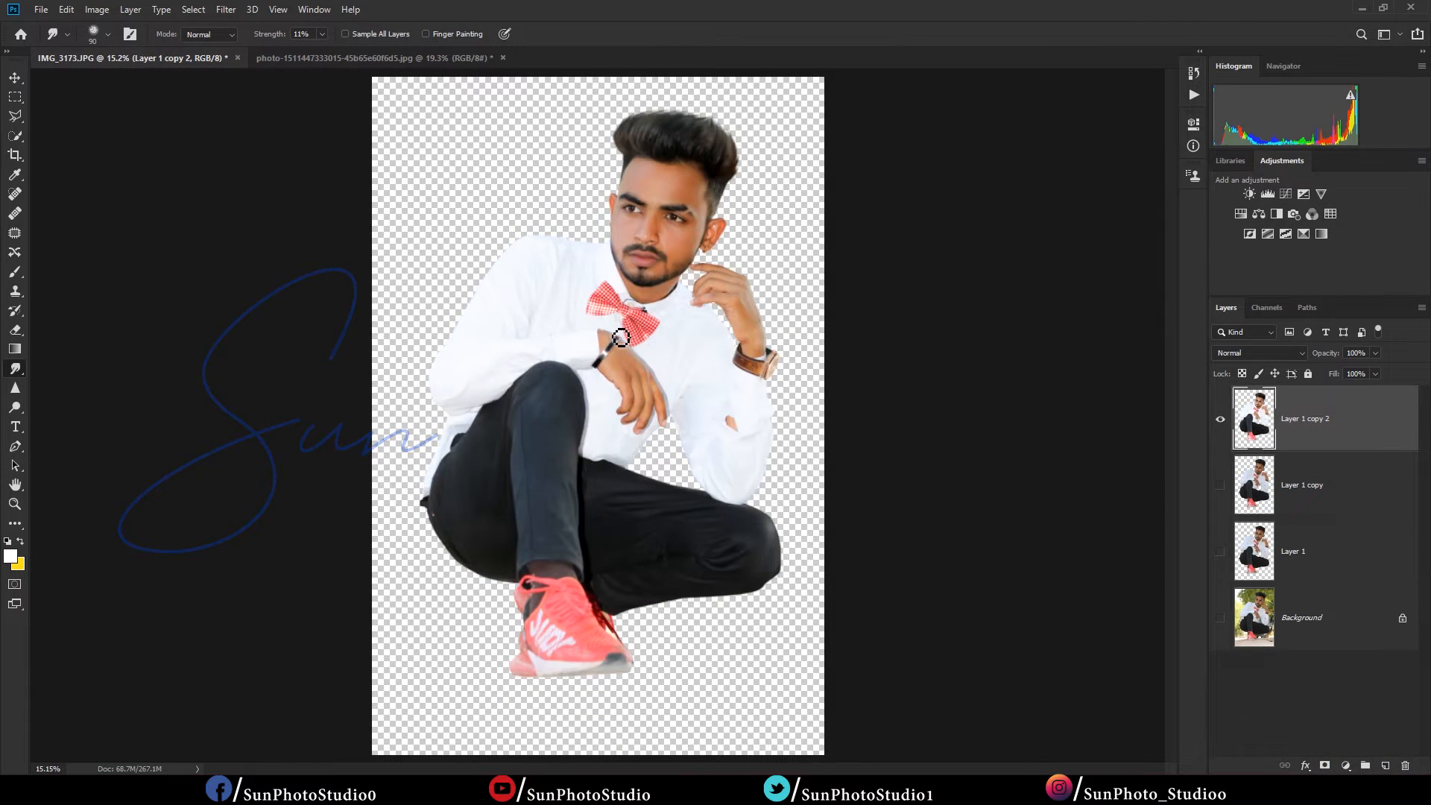
Step: Select the entire canvas of Layer 1 copy 2 and copy the cut-out man
scroll(800, 380, "down", 3)
key("v")
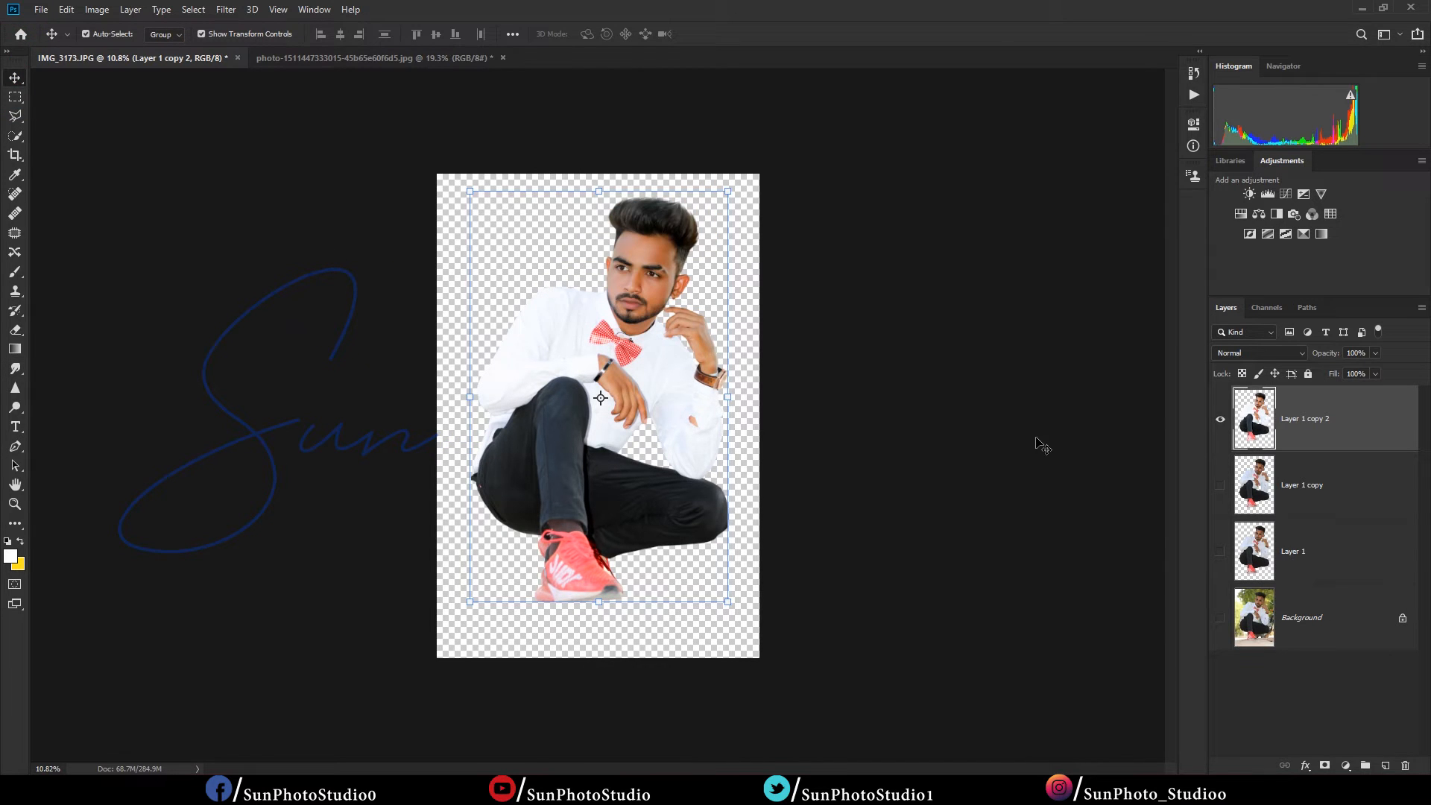
key("F1")
key("ctrl+a")
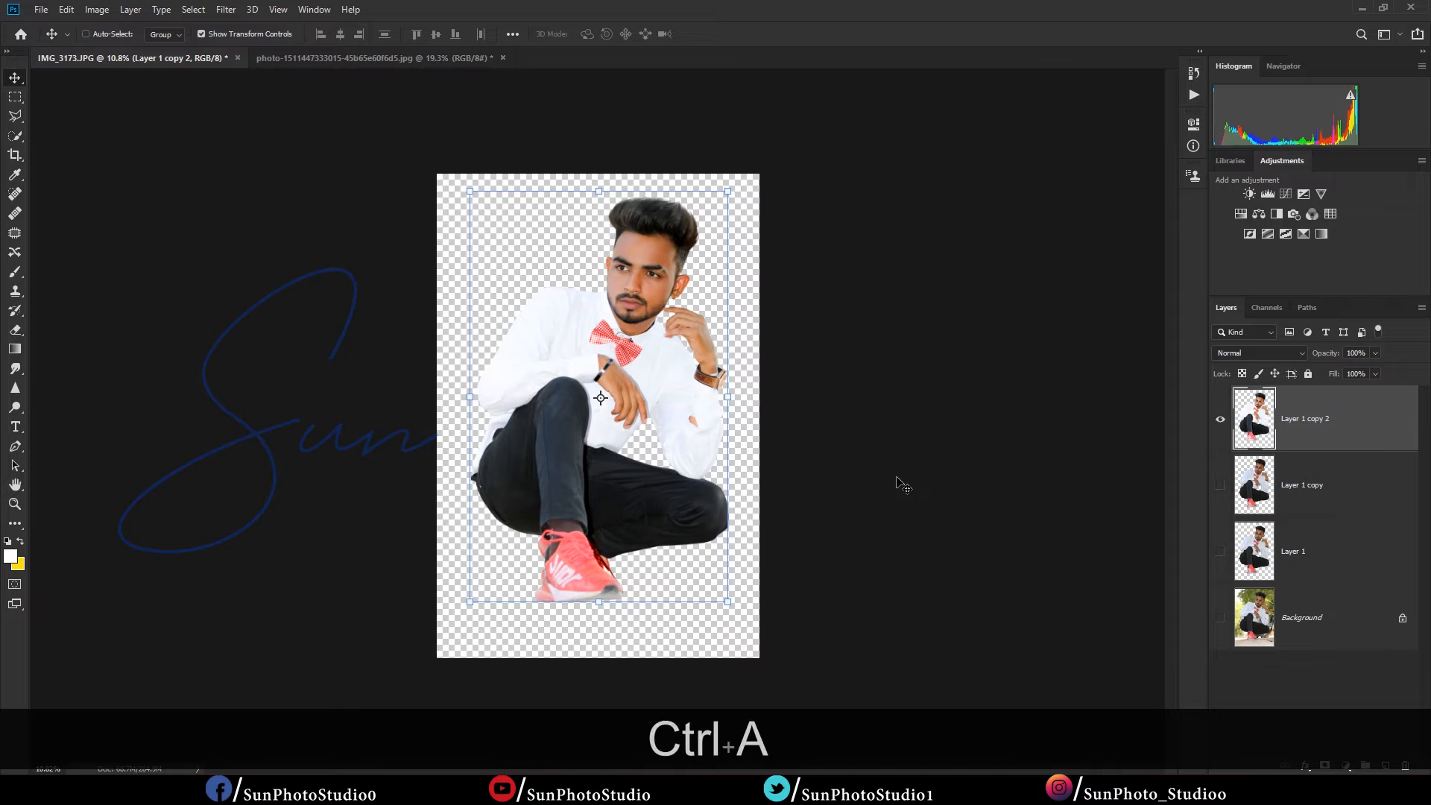
key("ctrl+c")
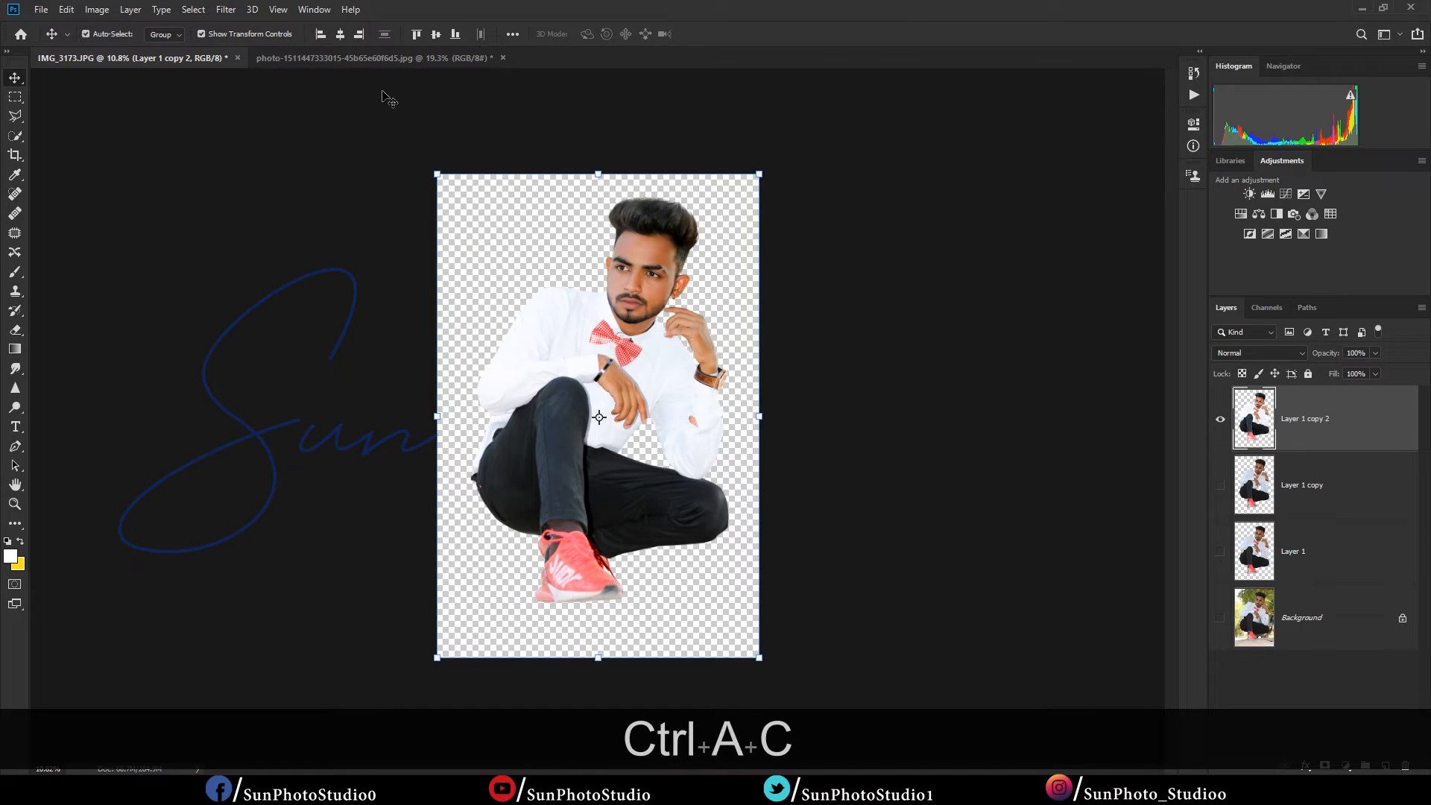
left_click(630, 391)
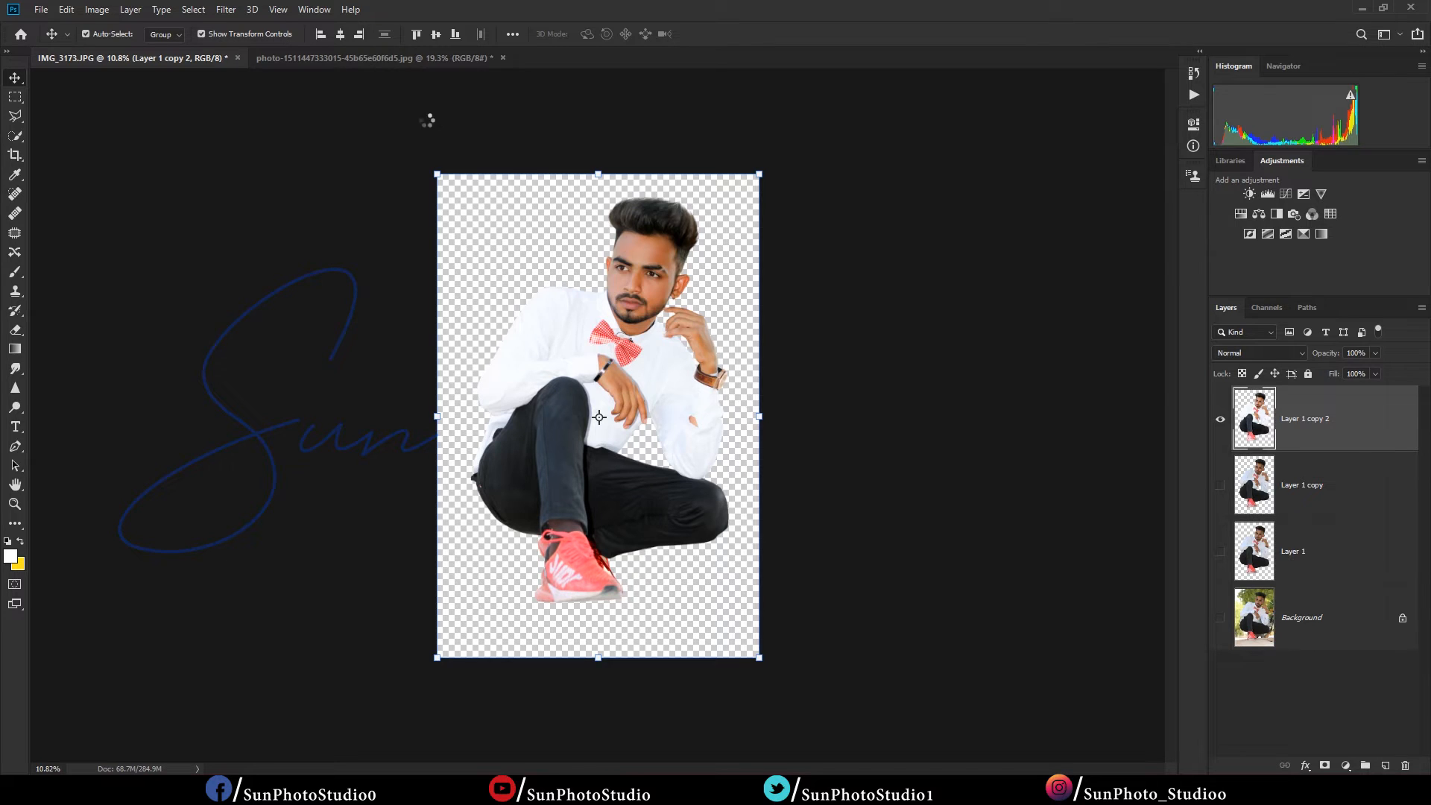
Step: Paste the copied man into the open document with the purple neon triangle tunnel
left_click(357, 57)
key("ctrl+a")
key("ctrl+v")
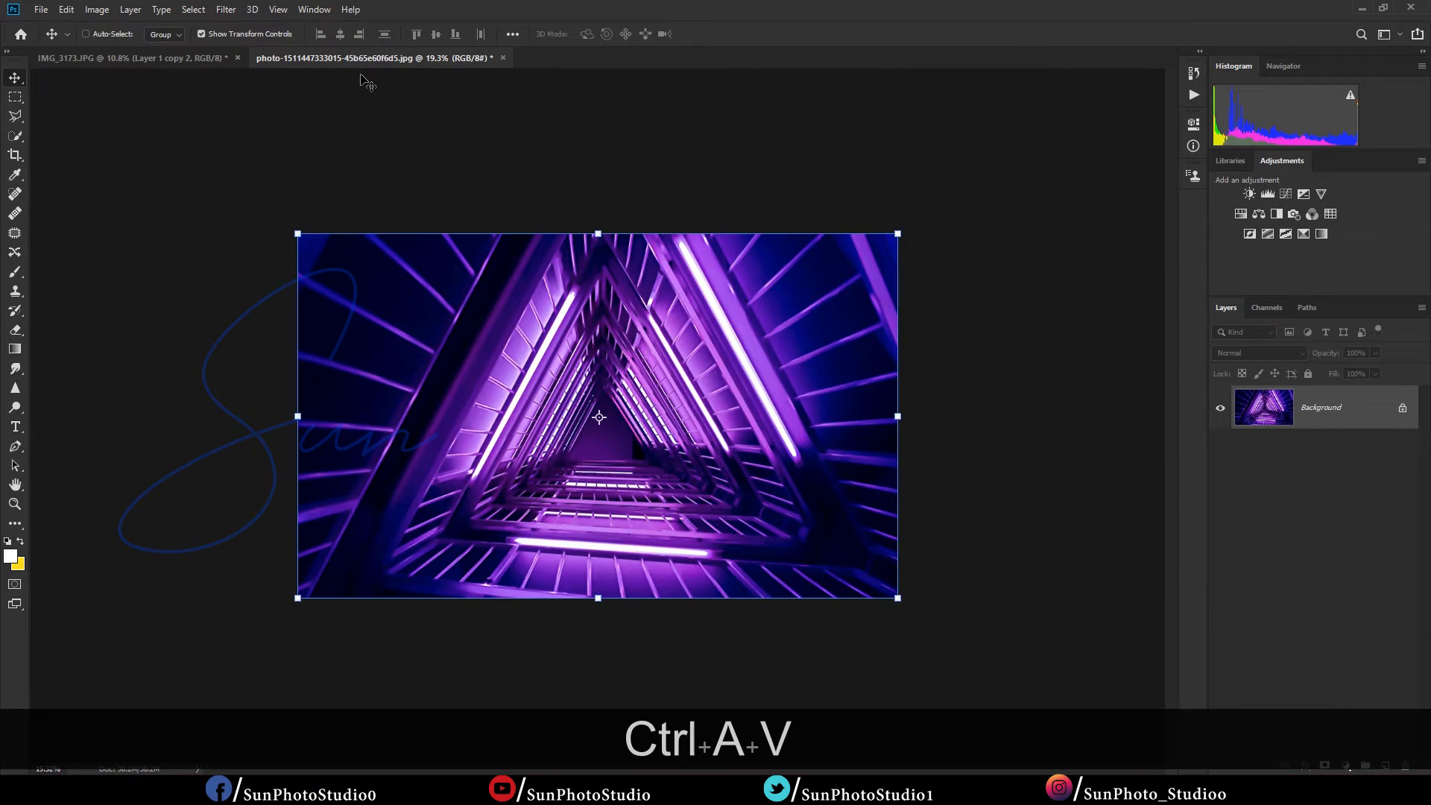
Step: Scale the pasted man on Layer 1 down to about 39.5% and centre him in the neon tunnel
key("ctrl+minus")
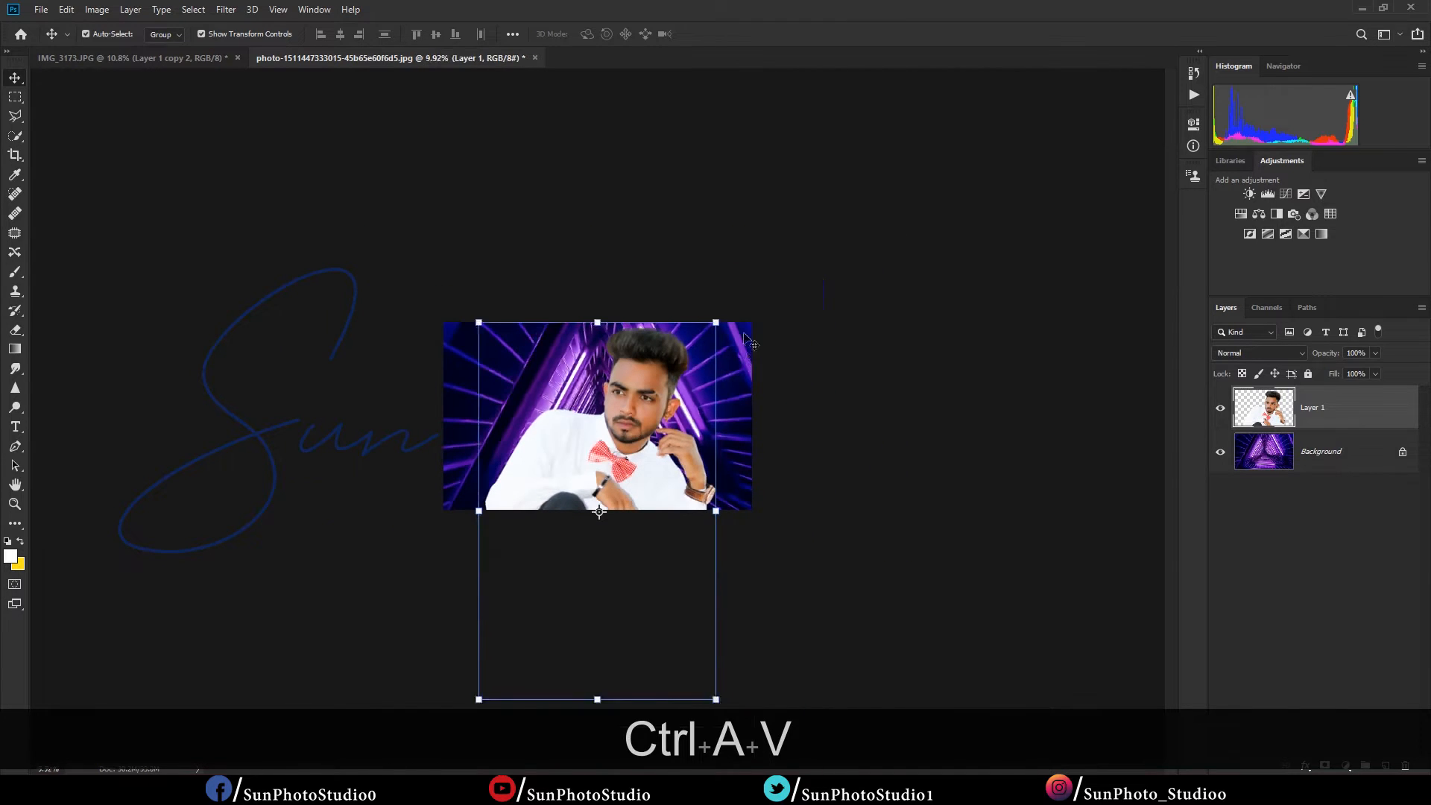
left_click_drag(714, 320, 617, 405)
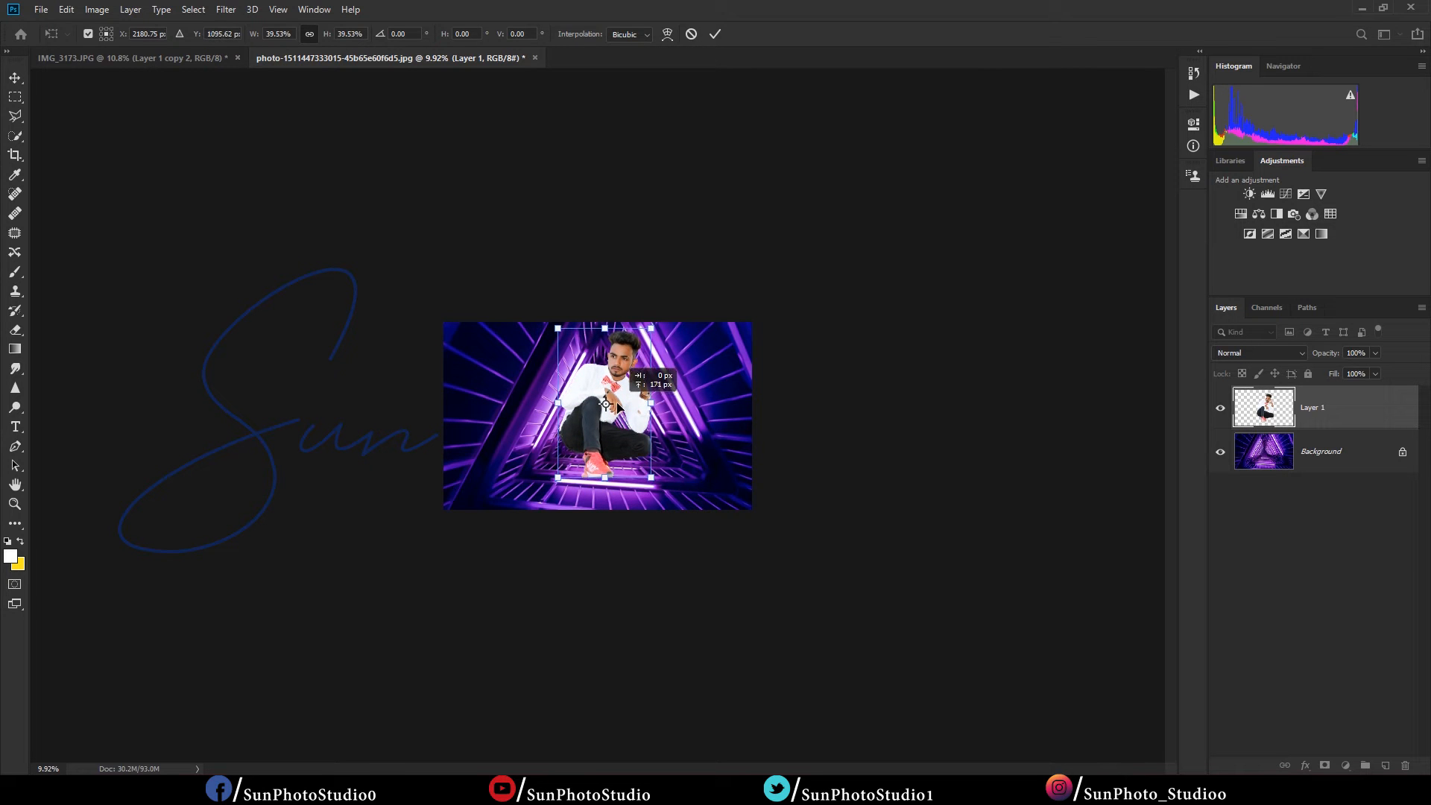
key("Return")
scroll(645, 467, "up", 3)
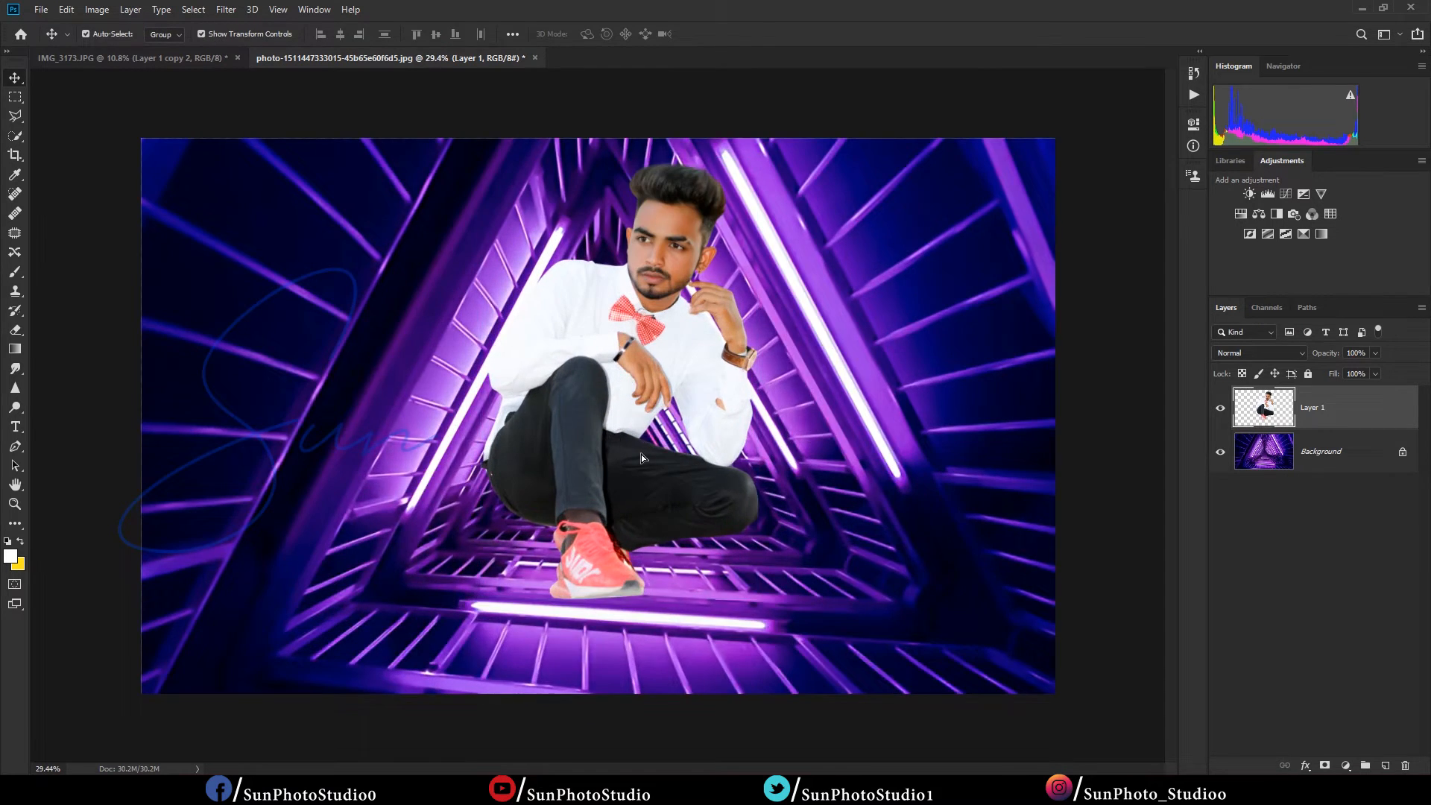
Step: Move the man slightly down so his shoe rests on the horizontal light bar
mouse_move(641, 454)
left_mouse_down()
mouse_move(625, 460)
mouse_move(638, 472)
left_mouse_up()
key("ctrl+t")
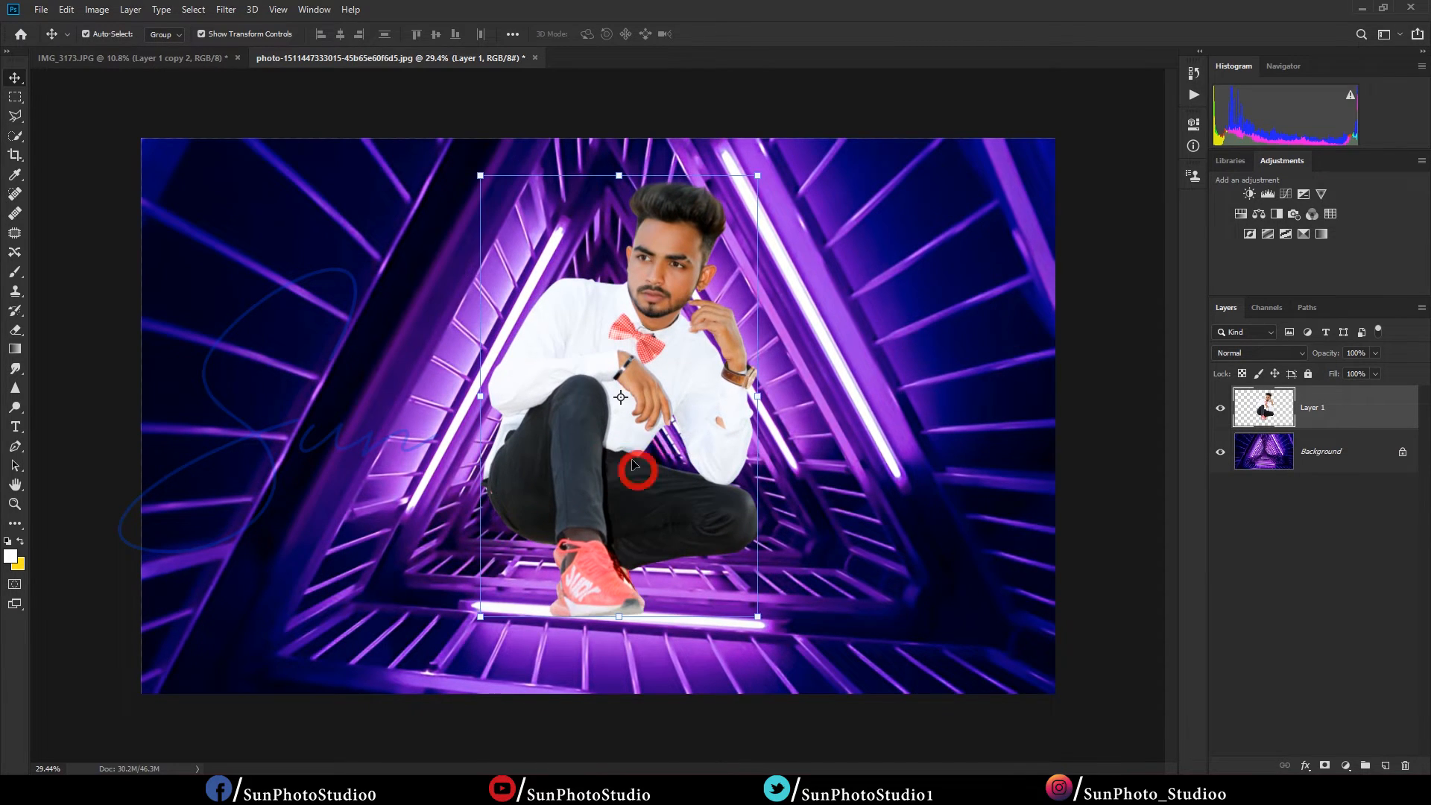
scroll(583, 352, "down", 1)
scroll(605, 325, "down", 1)
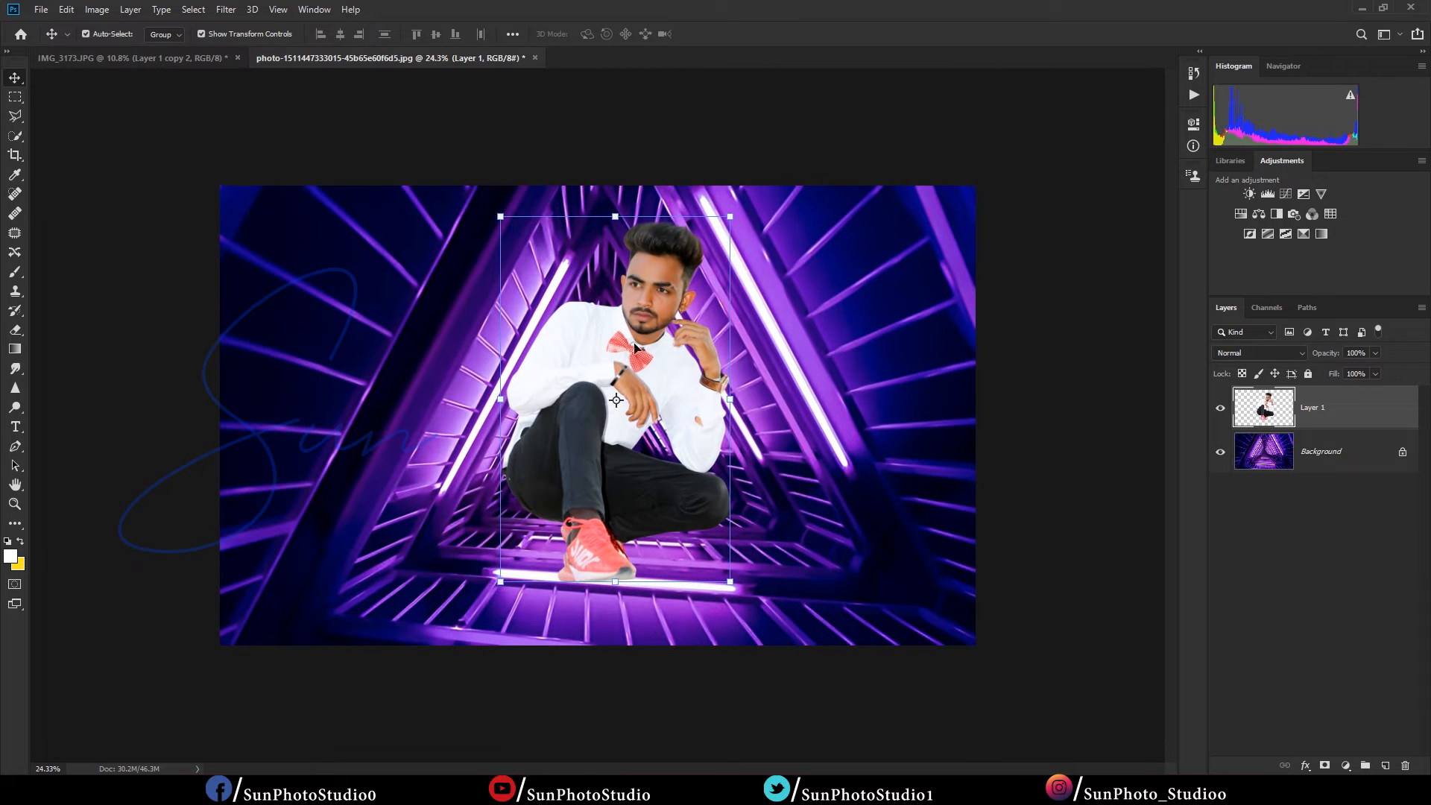
Step: Duplicate Layer 1 and hide the original layer
left_click_drag(1359, 413, 1387, 764)
scroll(511, 531, "up", 6)
left_click_drag(512, 532, 468, 307)
scroll(507, 445, "up", 9)
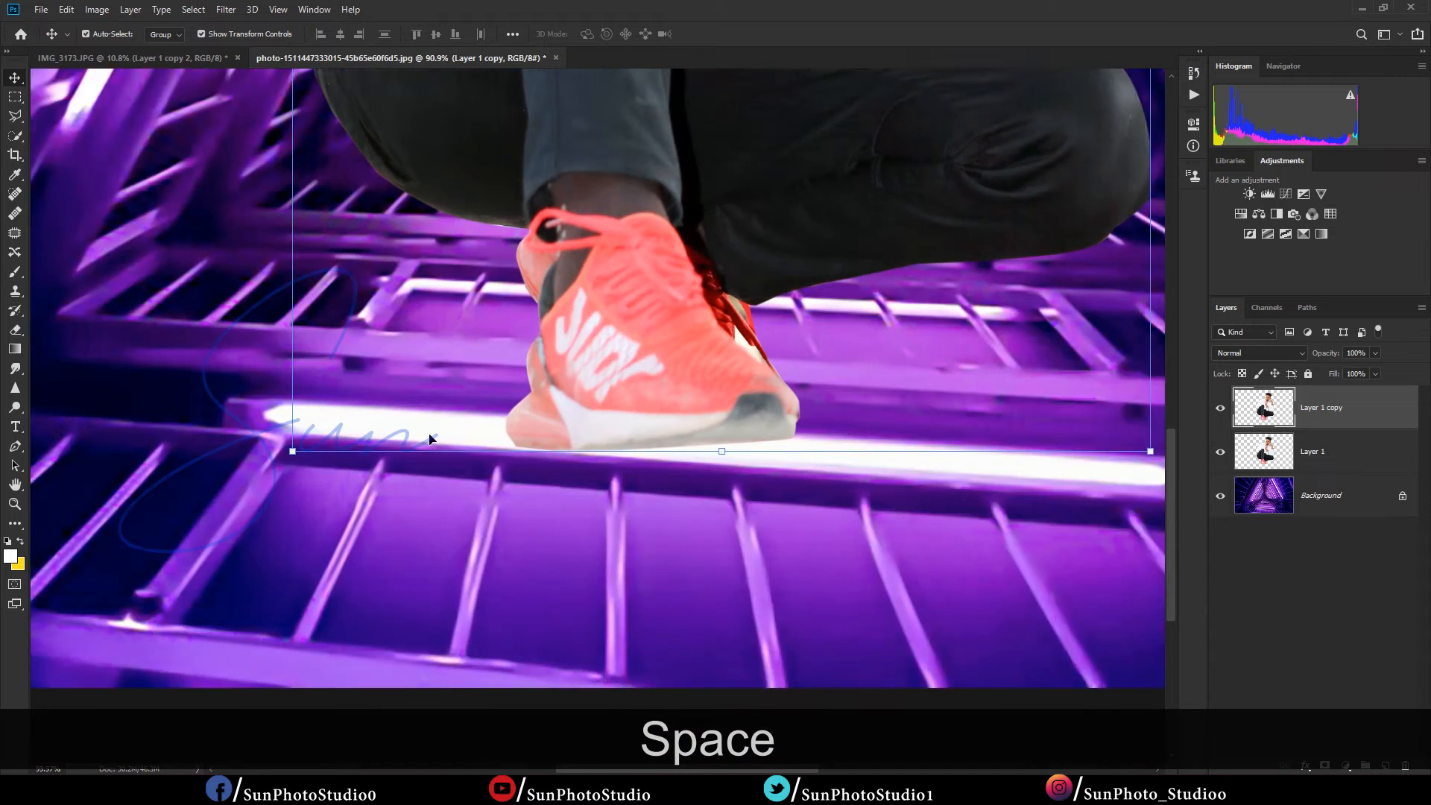
left_click(1220, 453)
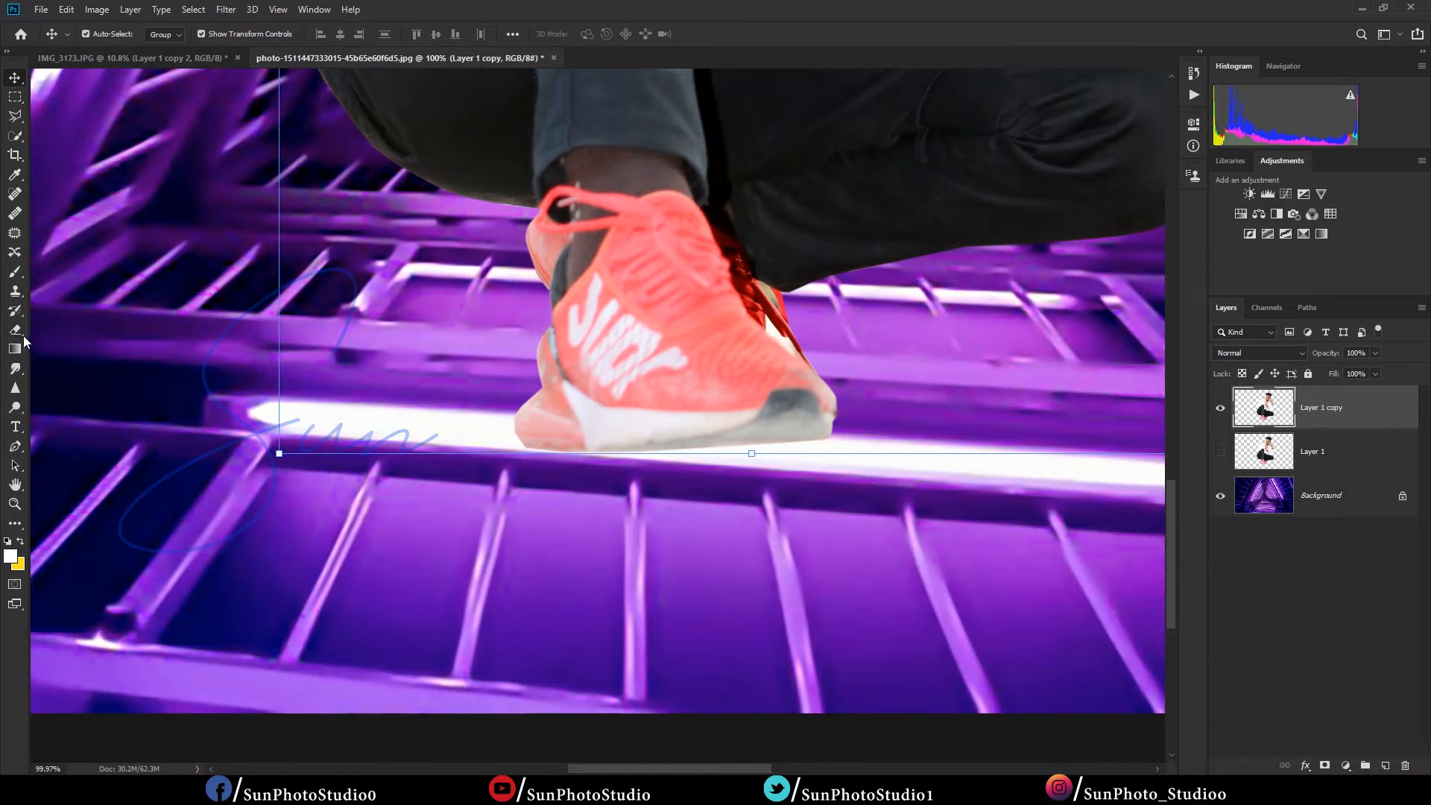
Step: Erase the lower edge of the shoe sole on Layer 1 copy with a soft size 50 Eraser
left_click(15, 330)
scroll(651, 508, "up", 2)
scroll(651, 507, "up", 2)
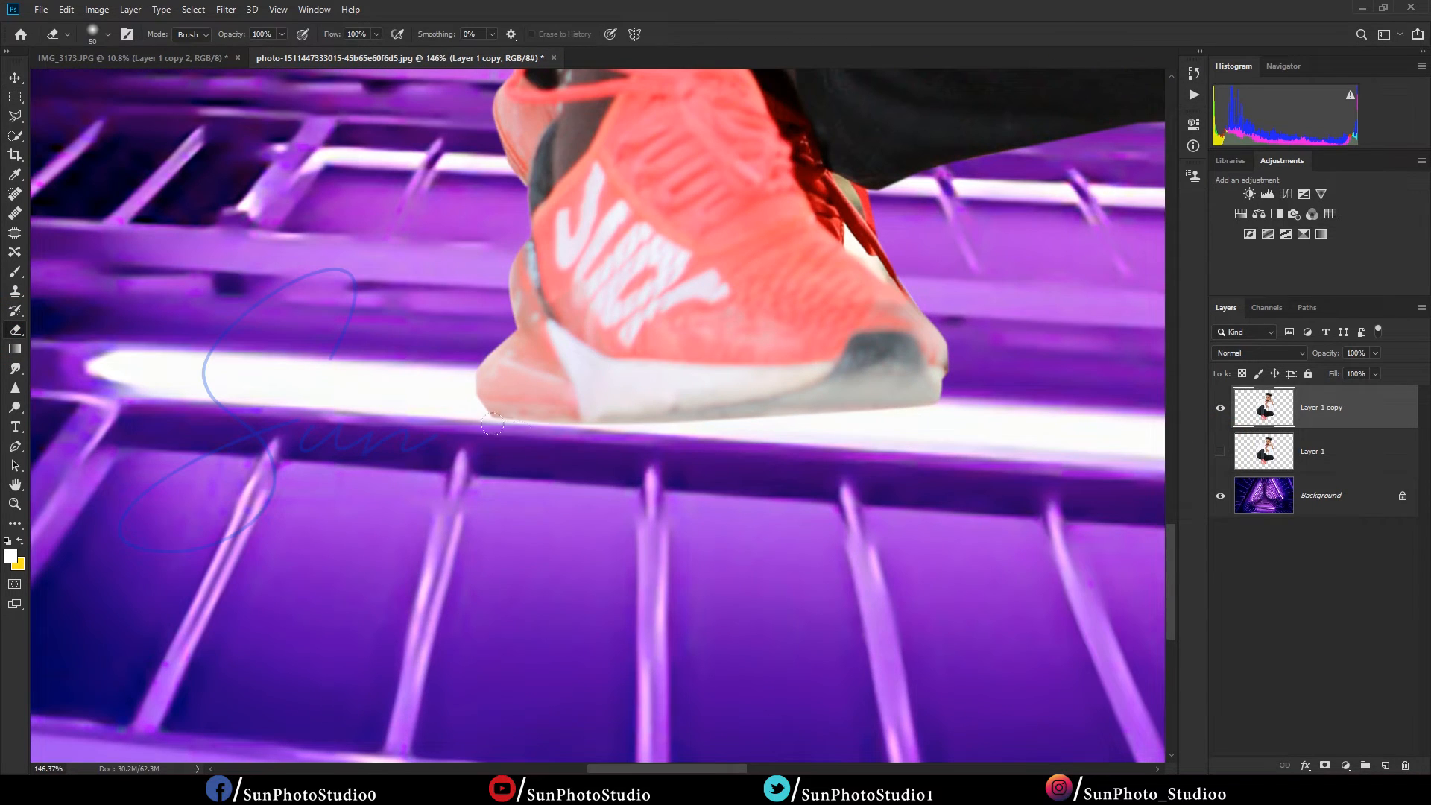
left_click_drag(522, 417, 938, 407)
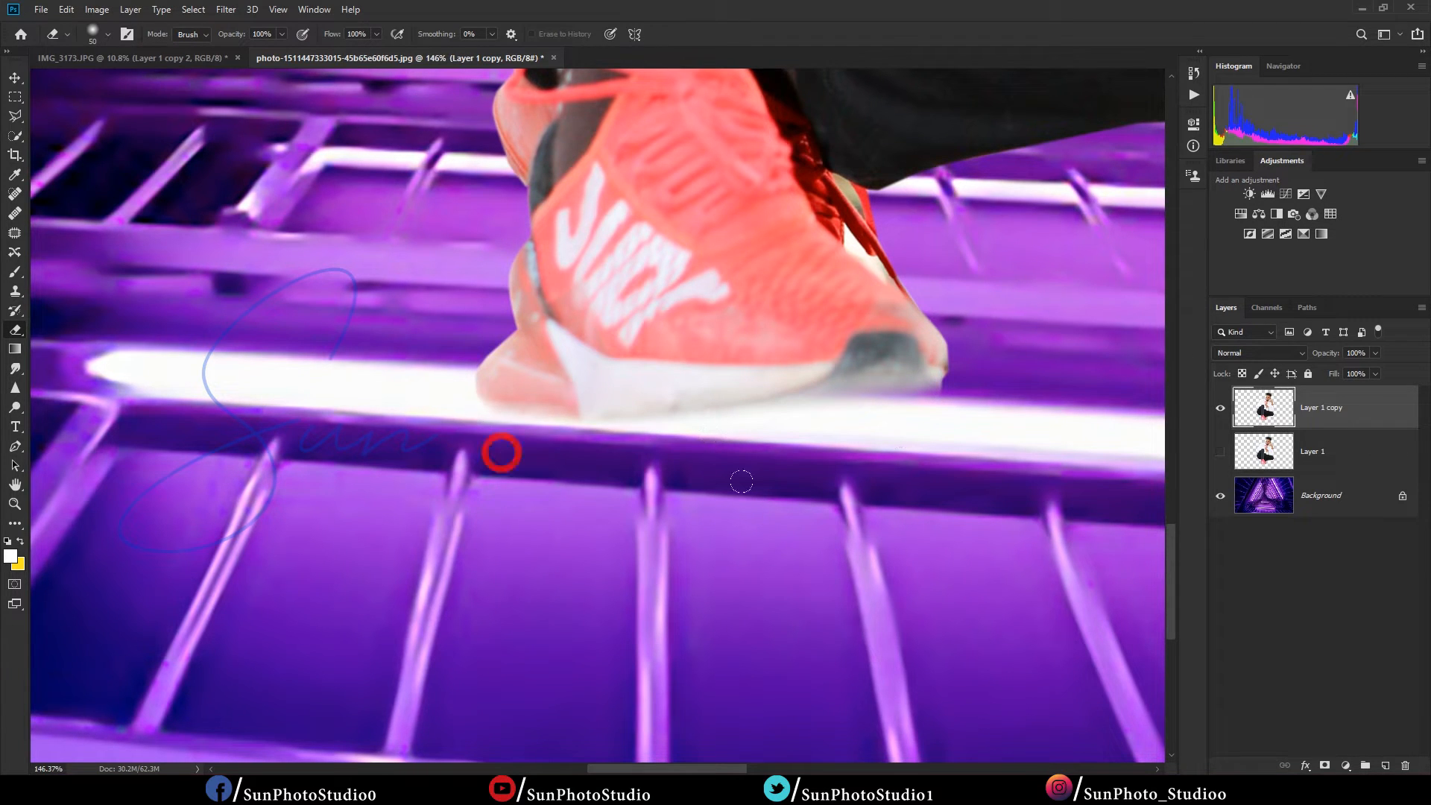
Step: Reduce the Eraser to size 30 and soften the toe and heel edges of the shoe against the light bar
key("bracketleft")
key("bracketleft")
key("bracketleft")
left_click_drag(942, 397, 924, 400)
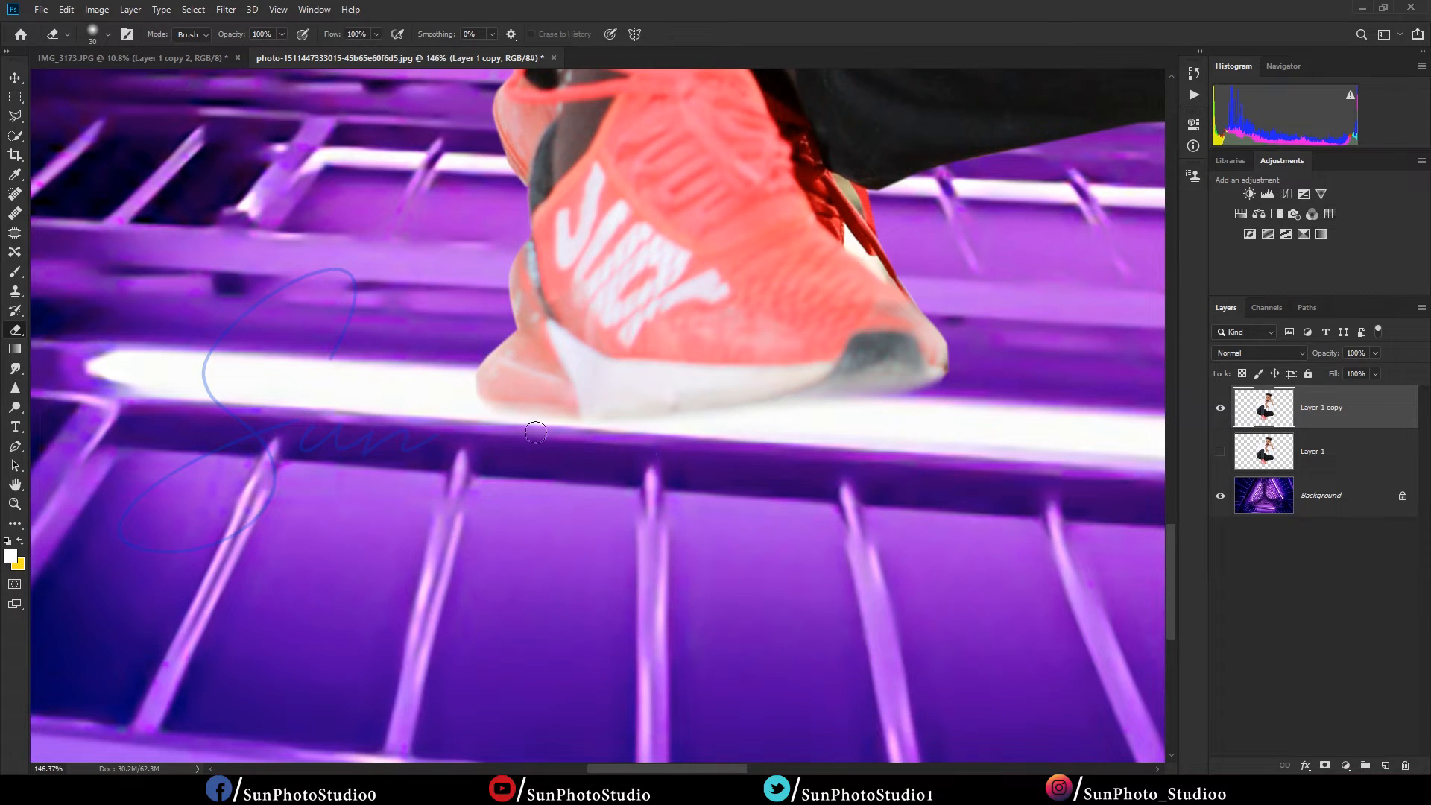
left_click_drag(460, 388, 507, 427)
scroll(749, 507, "down", 14)
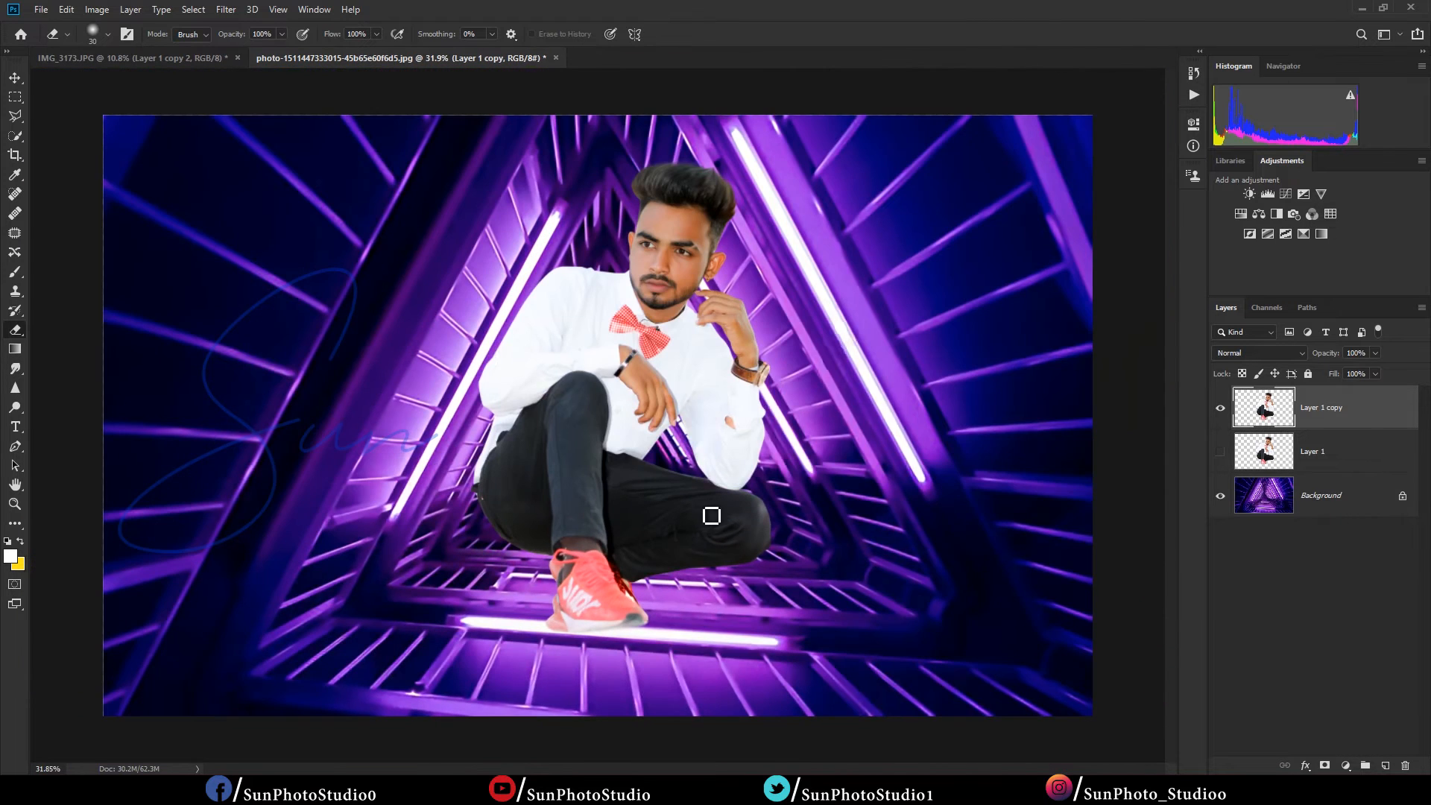
Step: Duplicate Layer 1 copy, flip the duplicate vertically and place it below the shoe as a floor reflection
left_click_drag(1338, 411, 1384, 765)
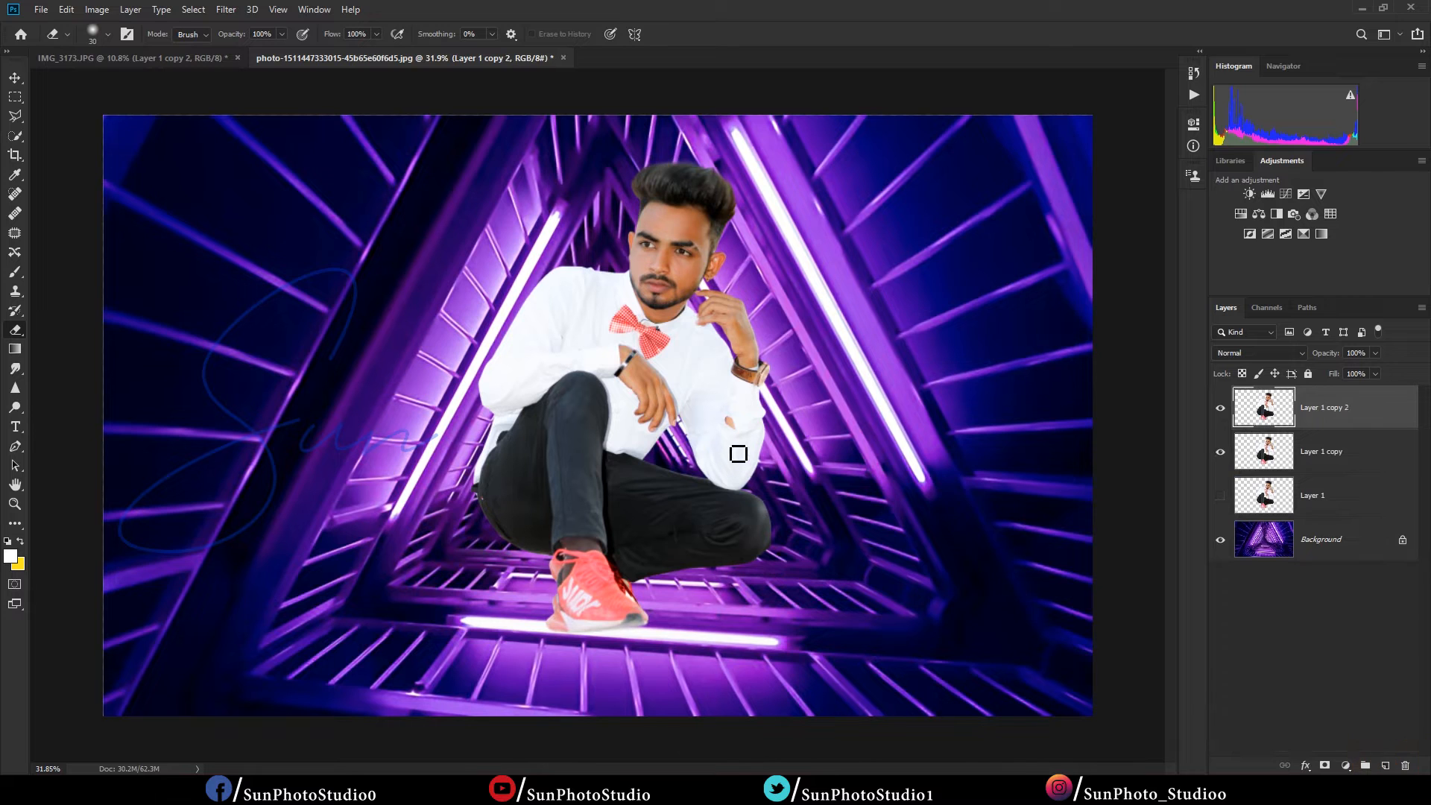
key("ctrl+t")
right_click(652, 335)
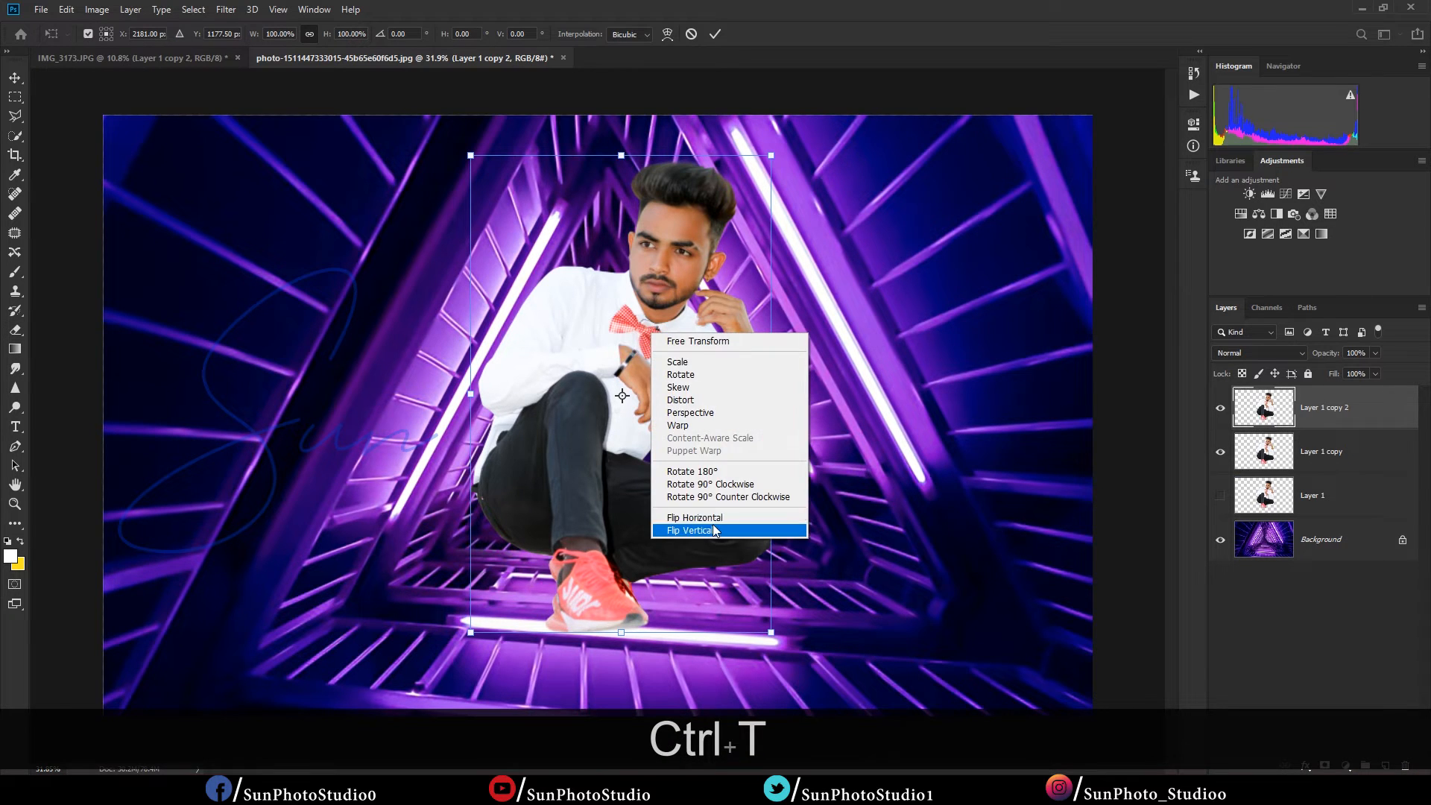
left_click(714, 530)
left_click_drag(653, 199, 660, 668)
key("Return")
Step: Move the reflection layer beneath Layer 1 copy and set its opacity to 32%
left_click_drag(1326, 412, 1326, 473)
left_click_drag(1330, 357, 1272, 373)
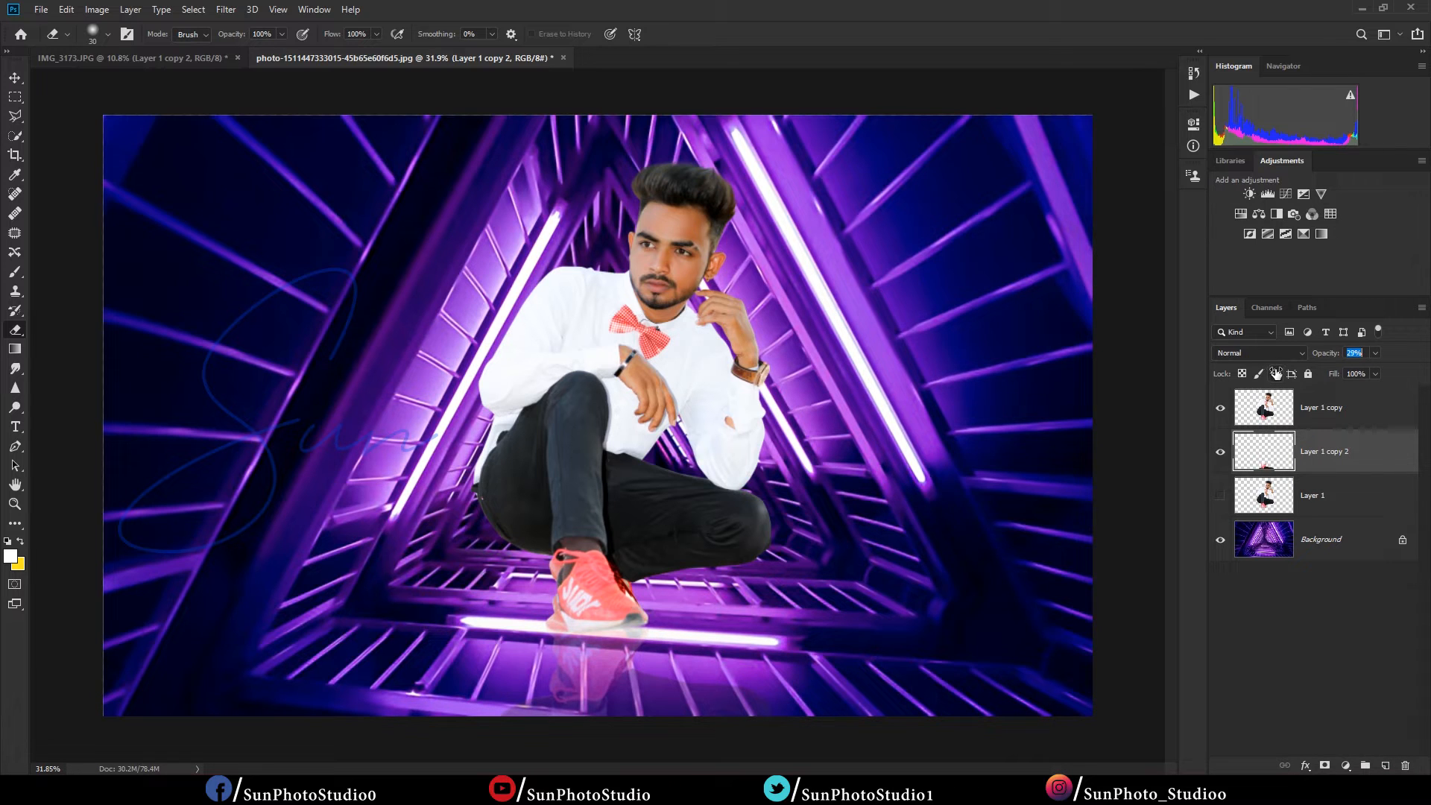
scroll(646, 421, "down", 1)
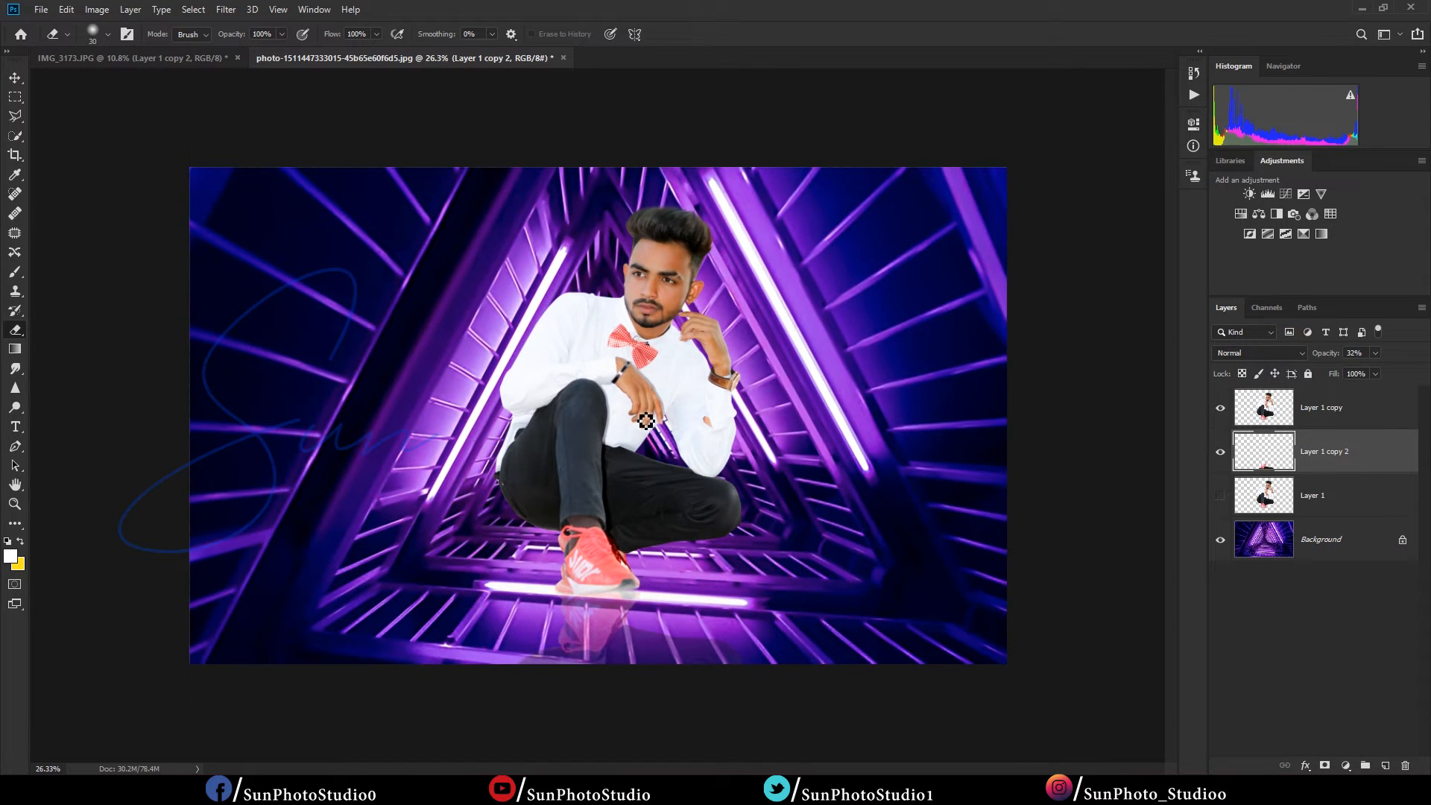
Step: Apply the Camera Raw filter to Layer 1 copy with exposure +0.20, tint +23 and temperature -5
left_click(1342, 409)
scroll(682, 350, "up", 1)
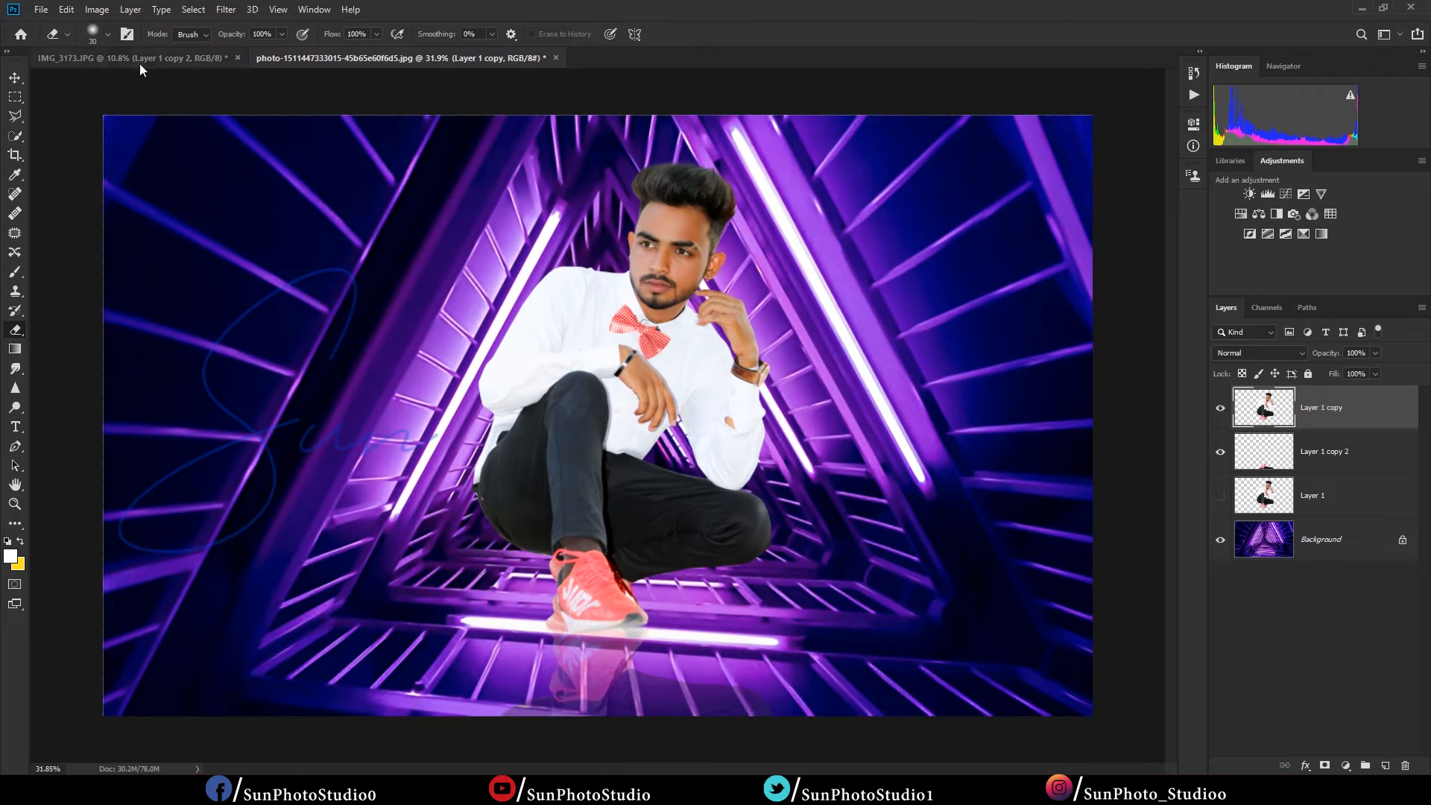
left_click(224, 9)
left_click(257, 101)
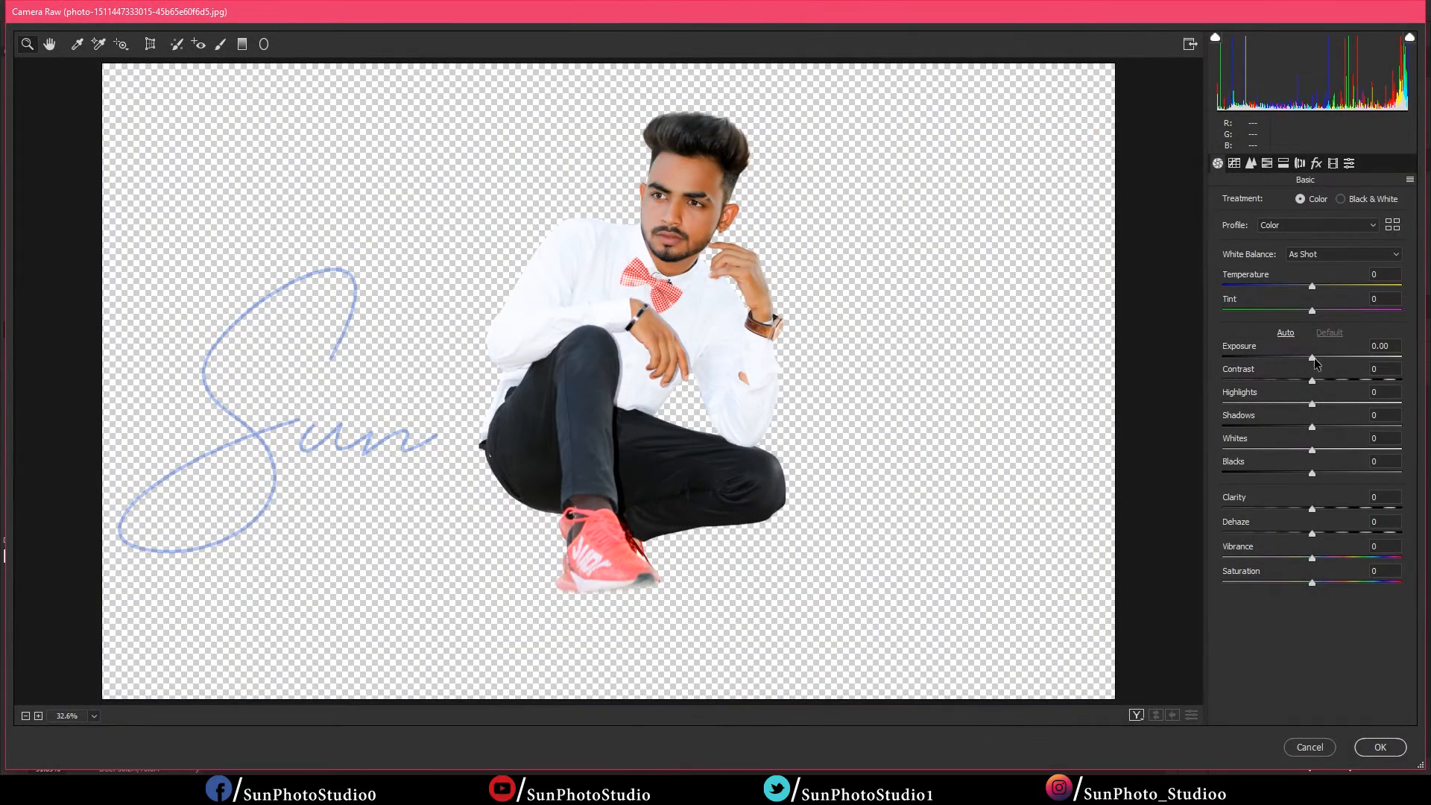
left_click_drag(1313, 358, 1301, 289)
left_click_drag(1306, 289, 1308, 284)
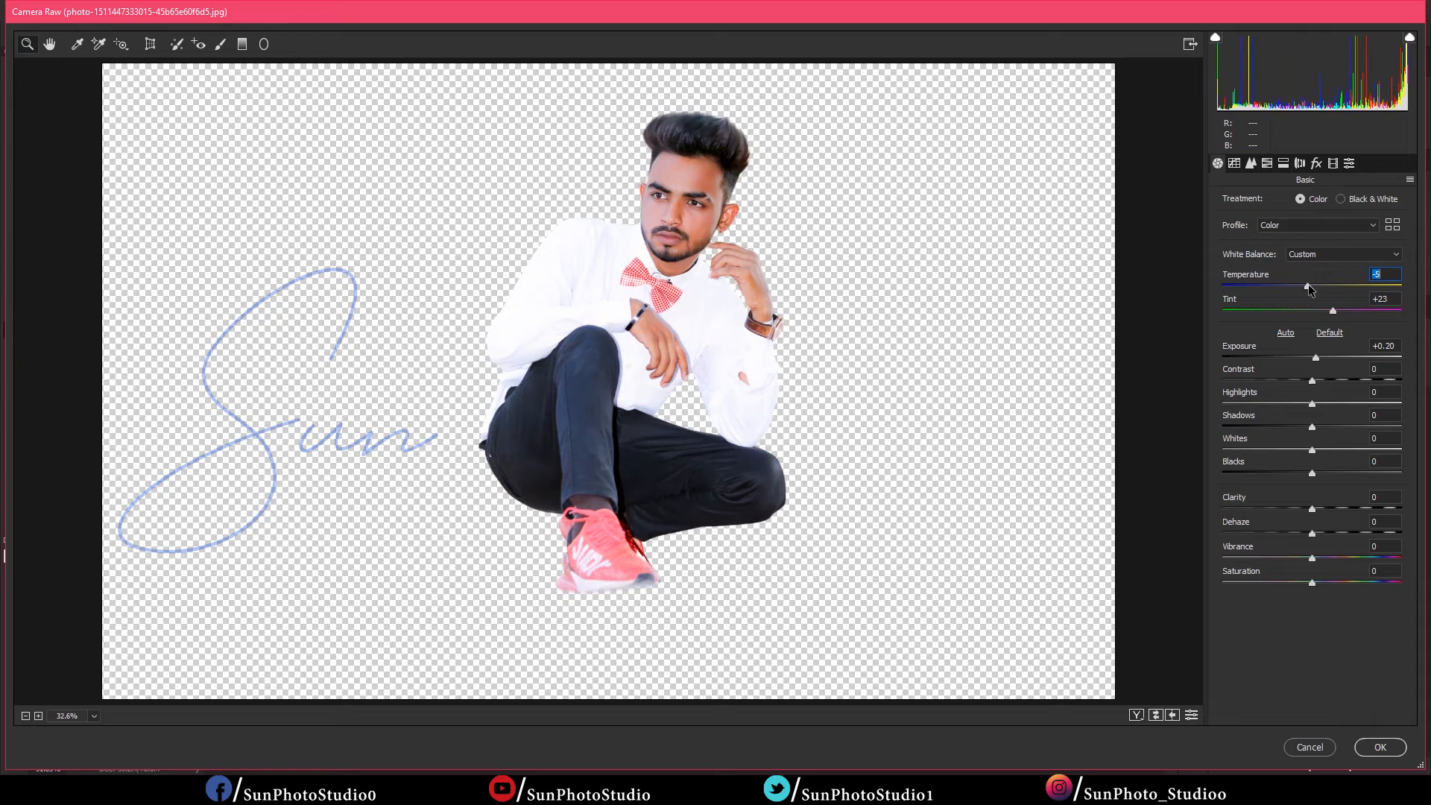
left_click(1379, 747)
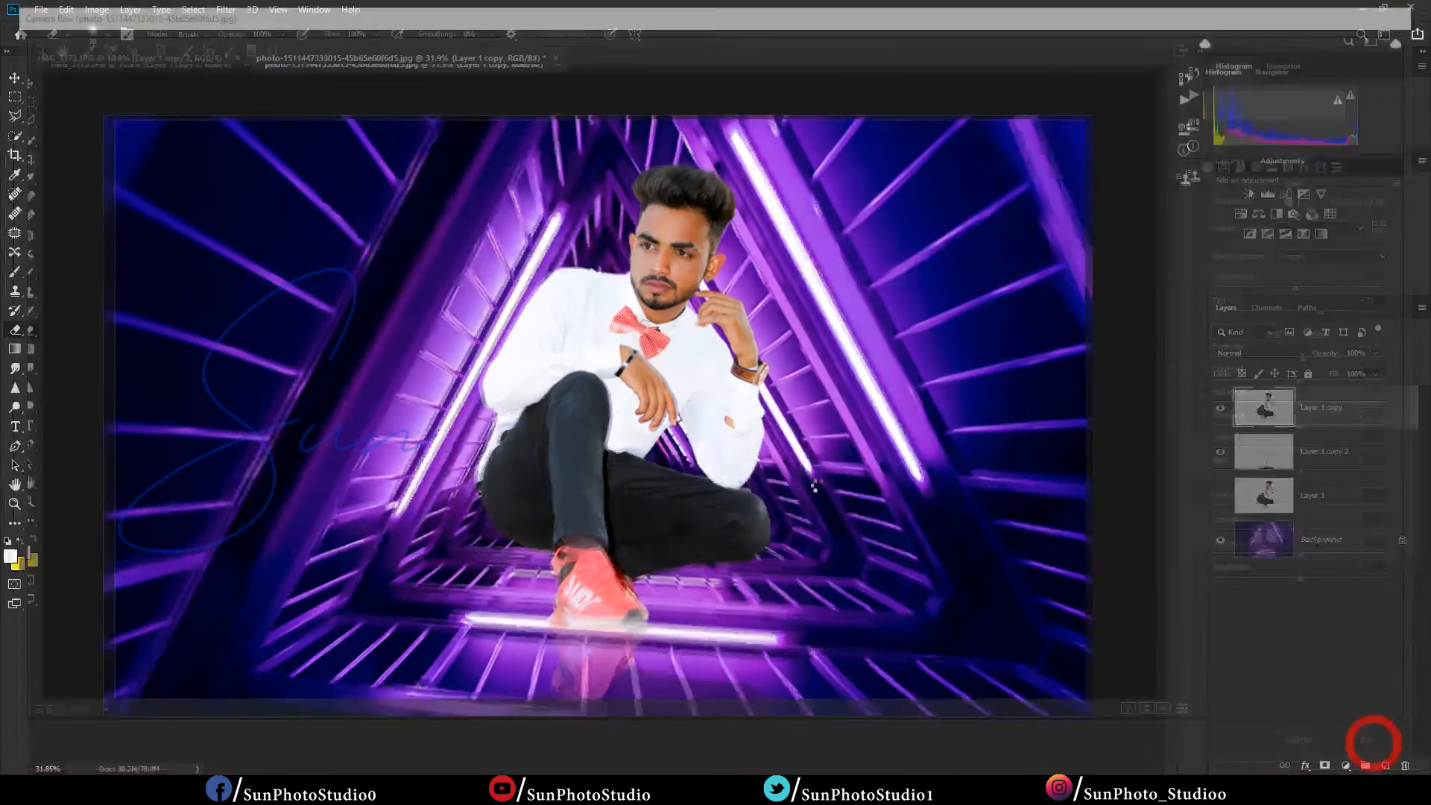
left_click(683, 239, "ctrl")
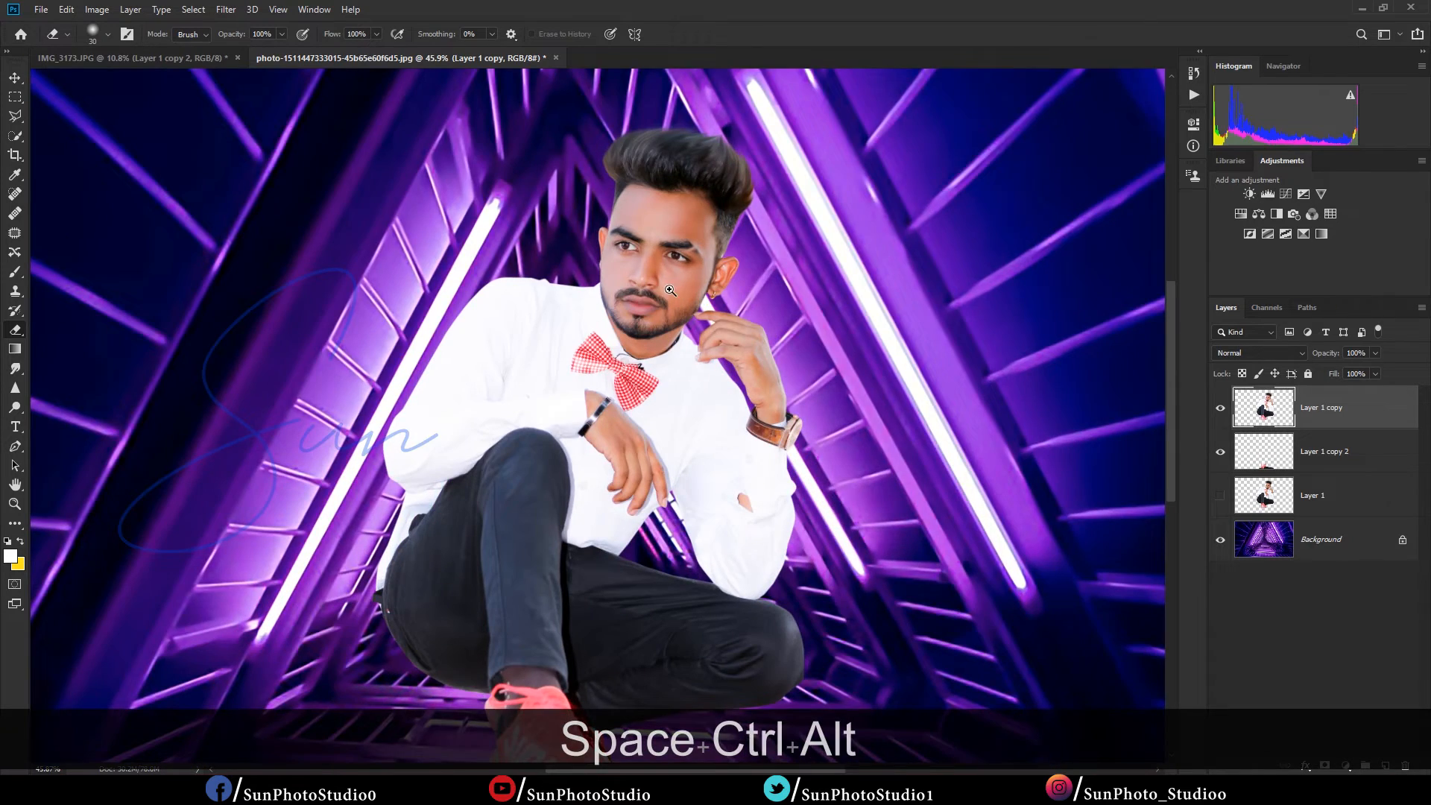
left_click(683, 238, "alt")
left_click(656, 321, "alt")
left_click_drag(660, 531, 664, 313)
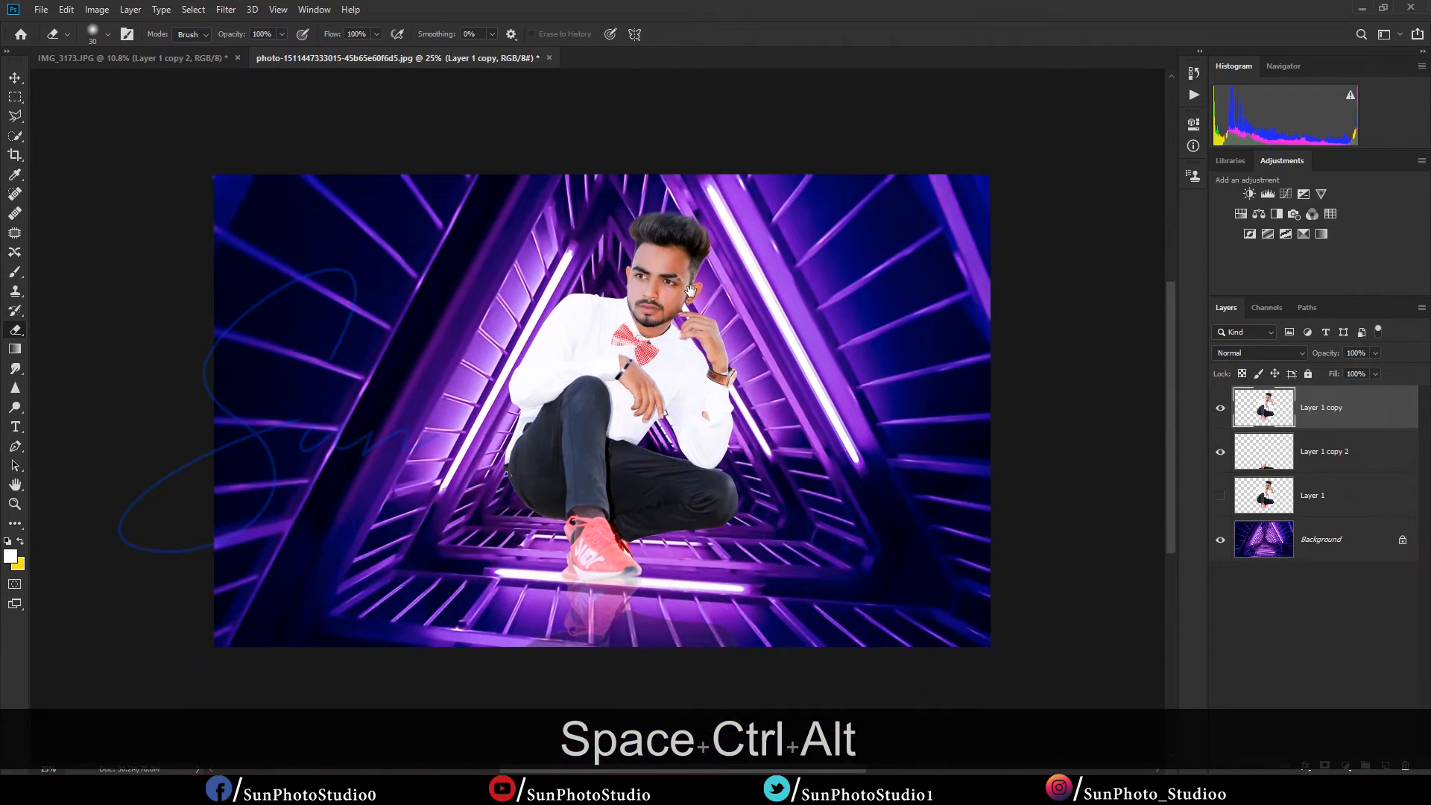
left_click(687, 282, "ctrl")
left_click(796, 362, "alt")
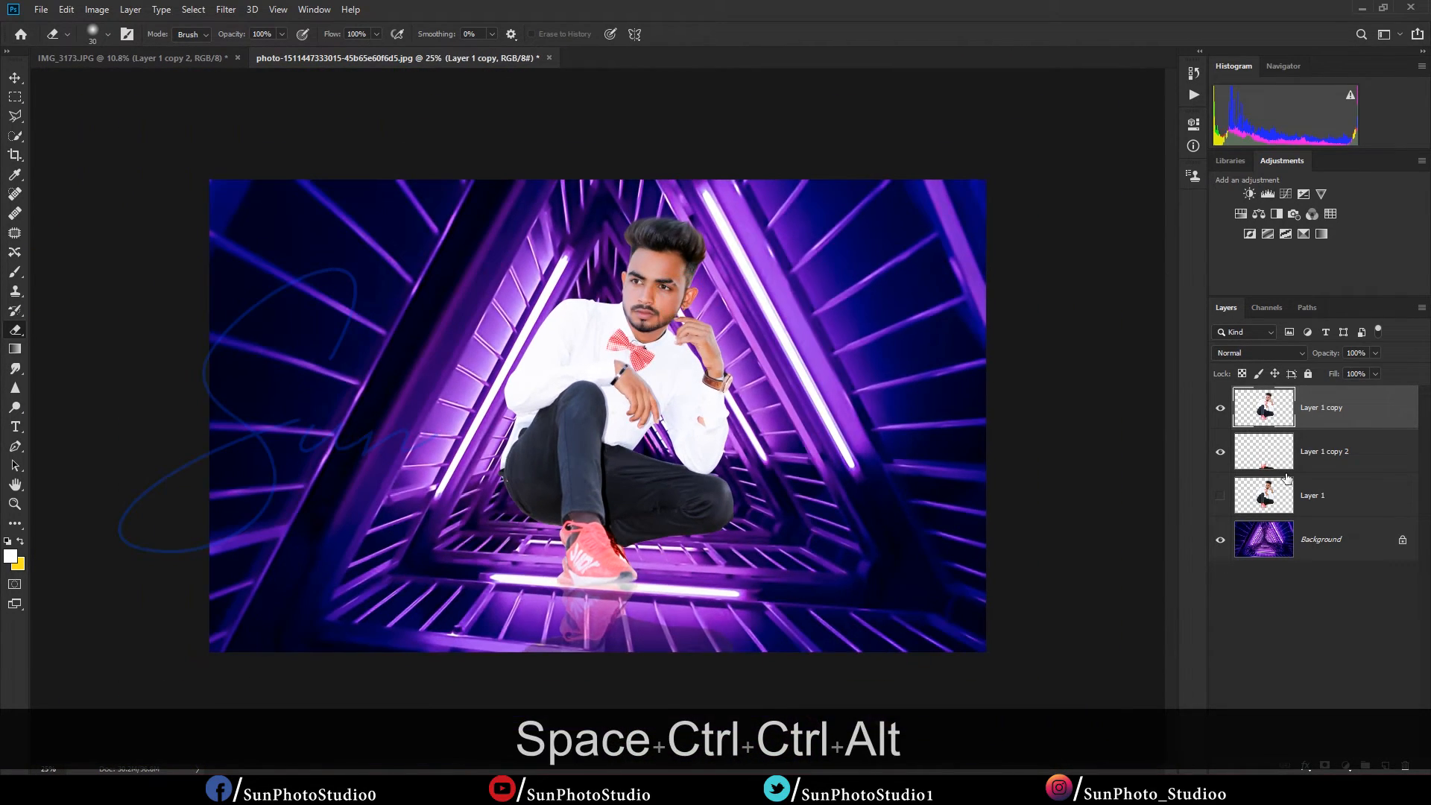
Step: Load the outline of the man on Layer 1 copy as a selection
left_click(1265, 409, "ctrl")
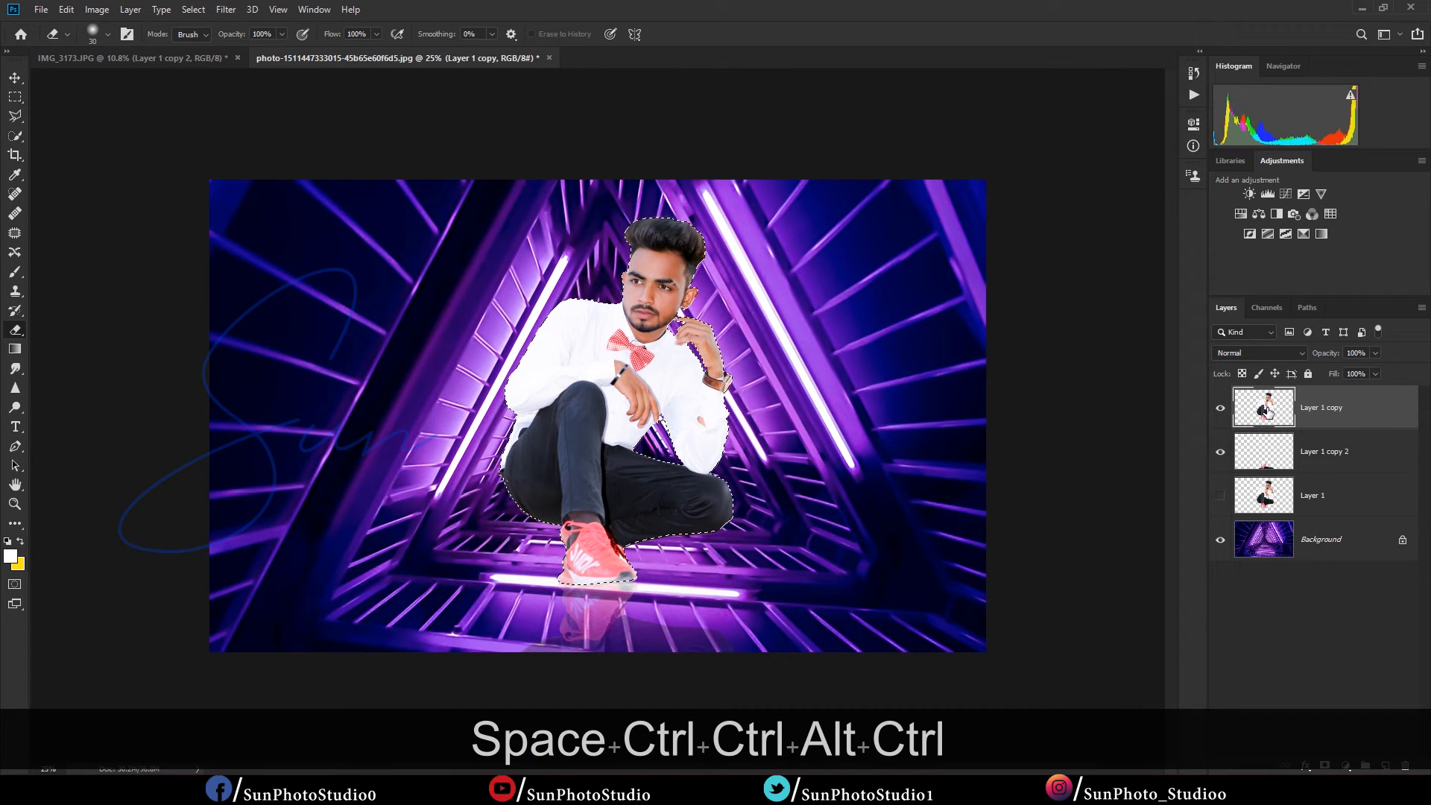
left_click(640, 271, "ctrl")
left_click_drag(656, 229, 584, 311)
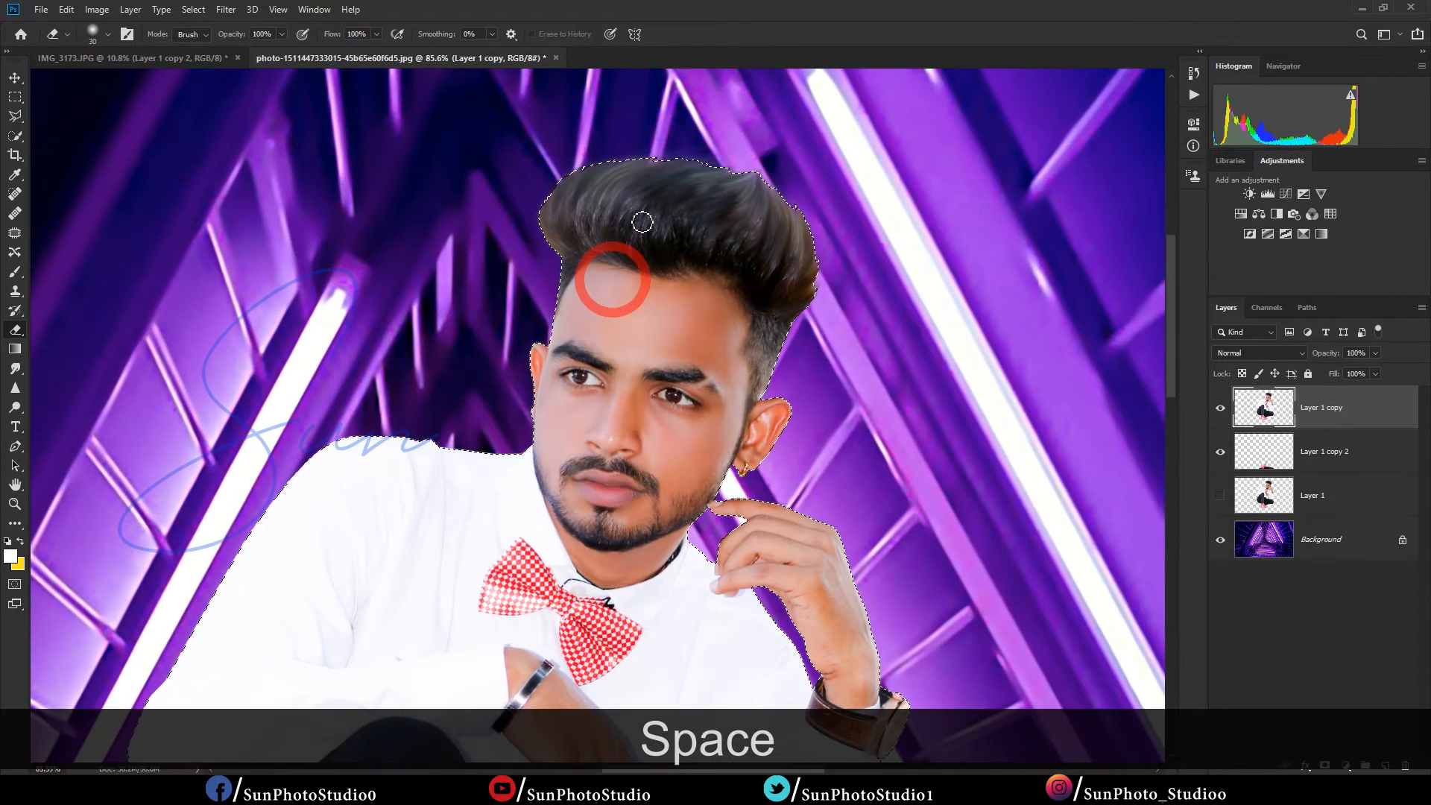
Step: Darken the top of the hair inside the selection with the Burn tool, using midtones range and 23% exposure
left_click(15, 368)
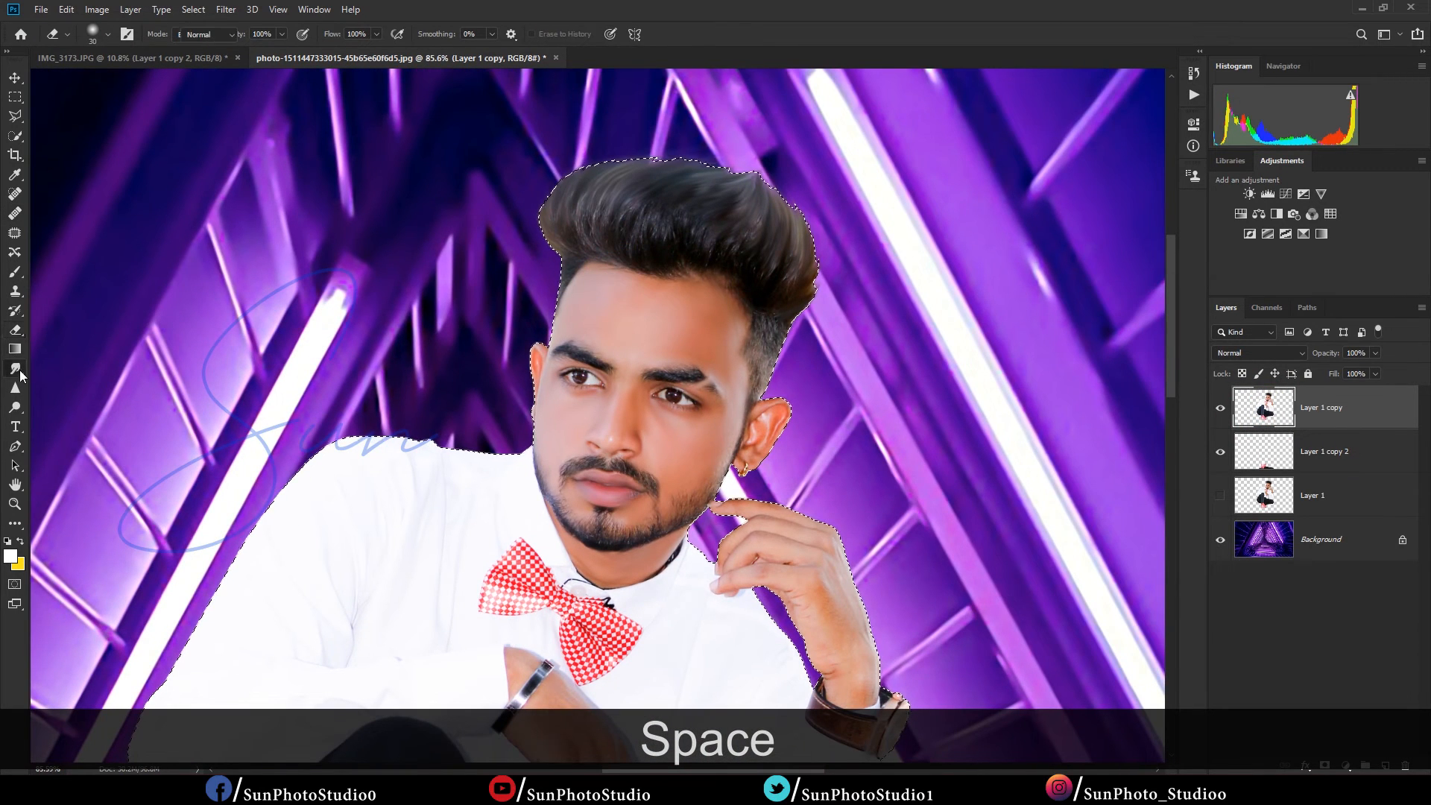
left_click(15, 407)
left_click(47, 419)
scroll(650, 231, "up", 5)
mouse_move(650, 232)
left_mouse_down()
mouse_move(617, 226)
mouse_move(613, 316)
left_mouse_up()
key("[")
key("[")
key("[")
key("[")
key("[")
key("[")
key("[")
key("[")
key("[")
mouse_move(412, 304)
left_mouse_down()
mouse_move(419, 234)
mouse_move(530, 160)
mouse_move(675, 179)
mouse_move(850, 279)
mouse_move(871, 354)
left_mouse_up()
key("]")
key("[")
left_click_drag(800, 248, 819, 348)
Step: Burn the short hair at the side of the head above the ear with a smaller brush of size 60
key("[")
key("[")
key("[")
key("[")
key("[")
key("[")
mouse_move(783, 448)
left_mouse_down()
mouse_move(830, 505)
mouse_move(781, 483)
mouse_move(803, 523)
mouse_move(780, 474)
mouse_move(790, 600)
left_mouse_up()
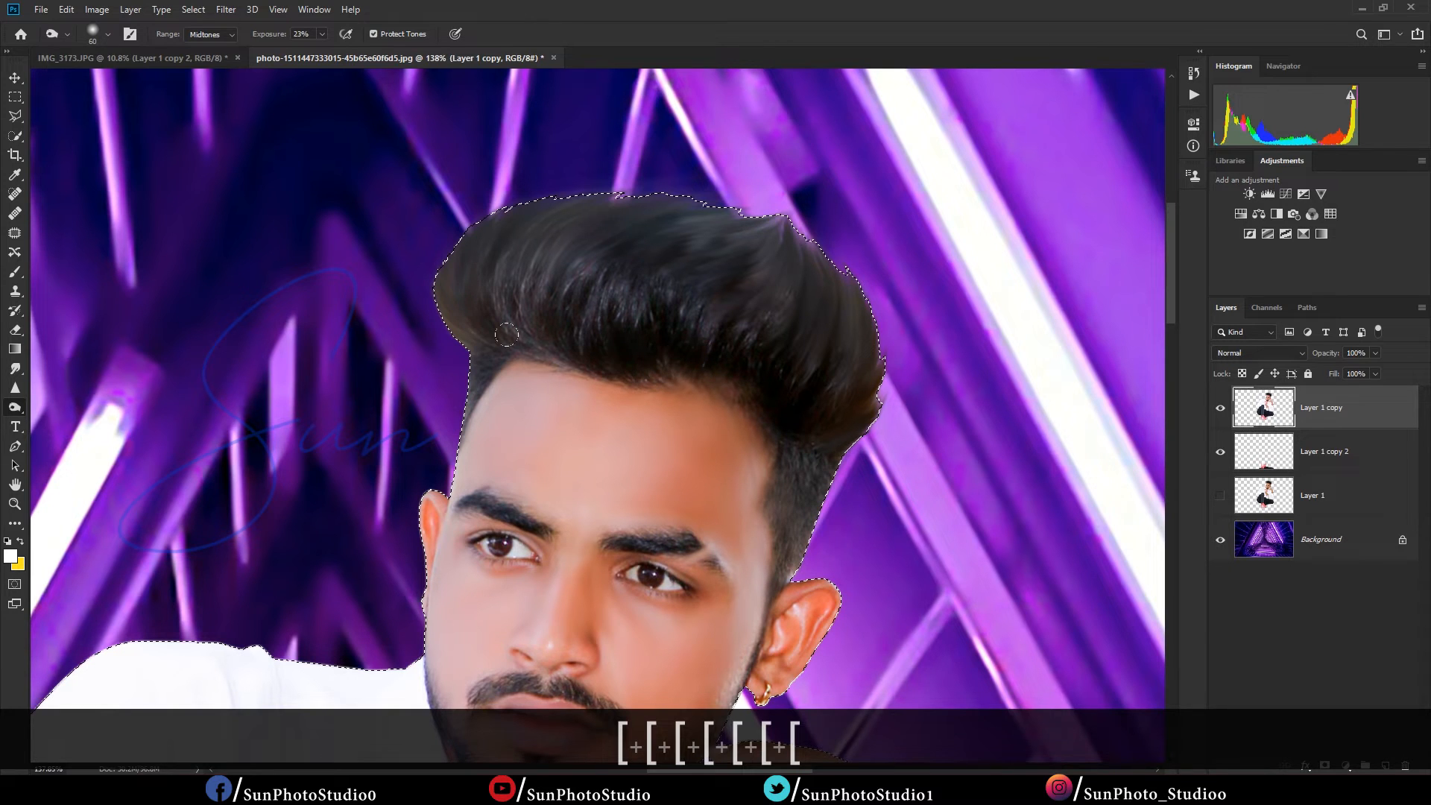
Step: Darken the eyebrows with the Burn tool, using a small brush of about 20 to 25
key("[")
key("[")
key("[")
key("[")
key("[")
key("[")
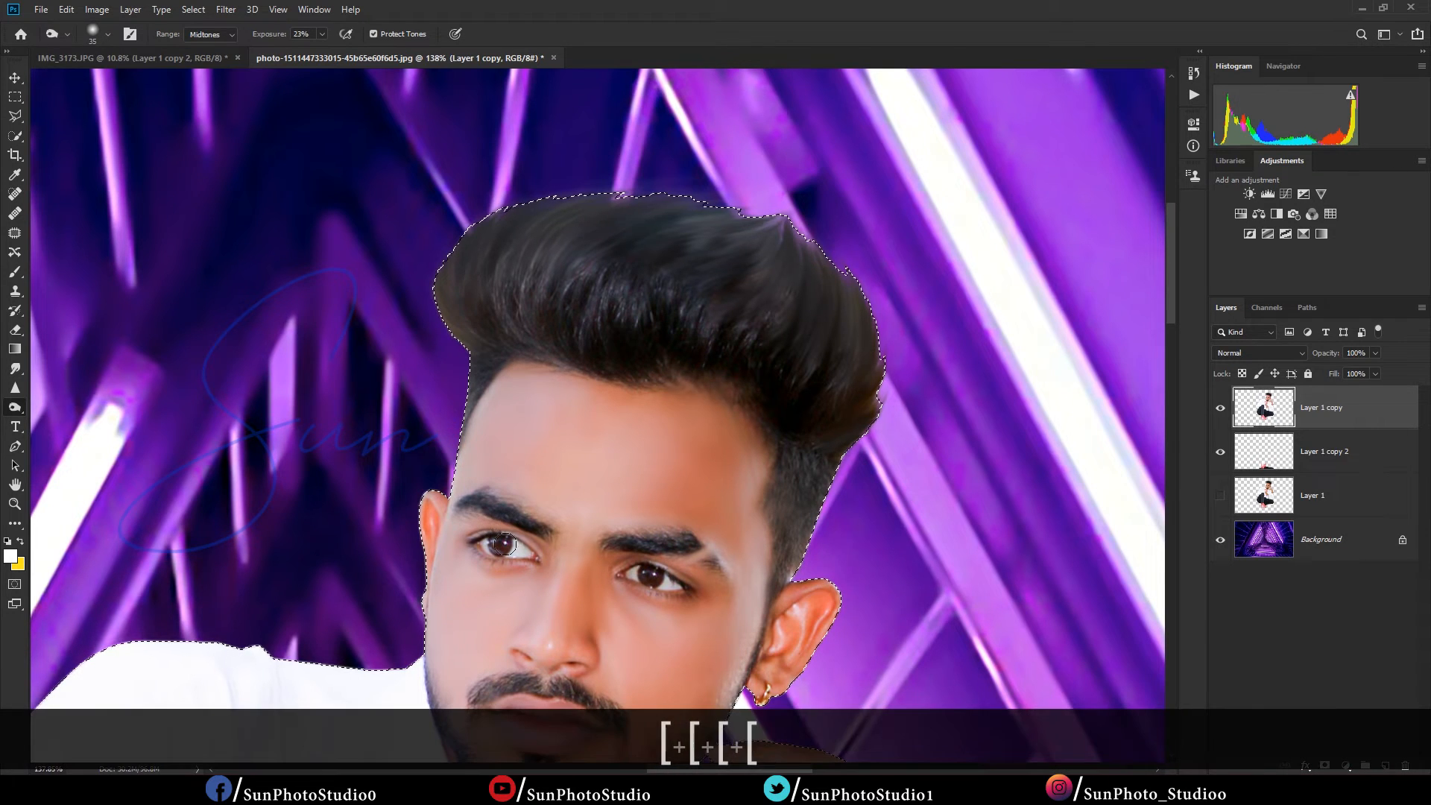
key("[")
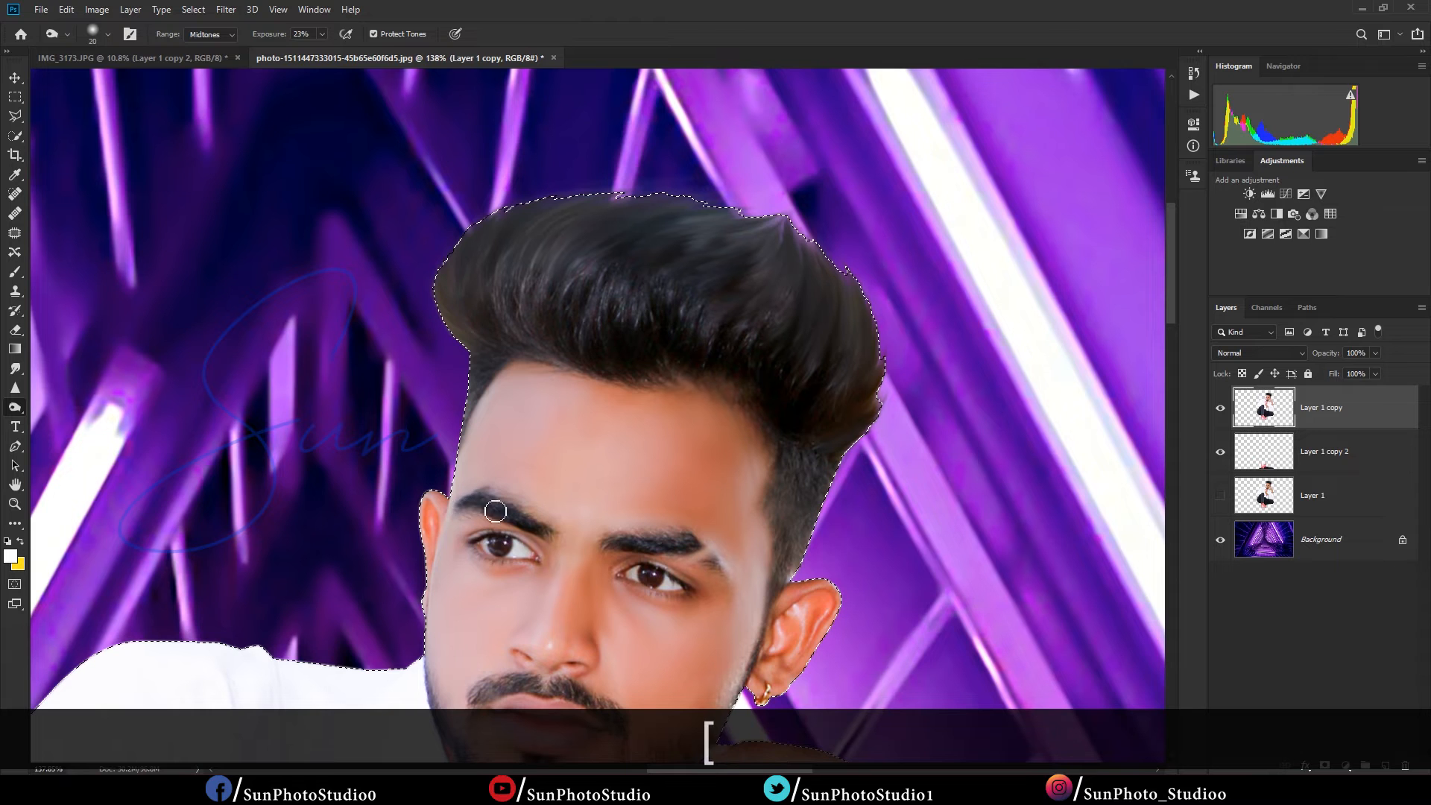
left_click_drag(686, 548, 725, 564)
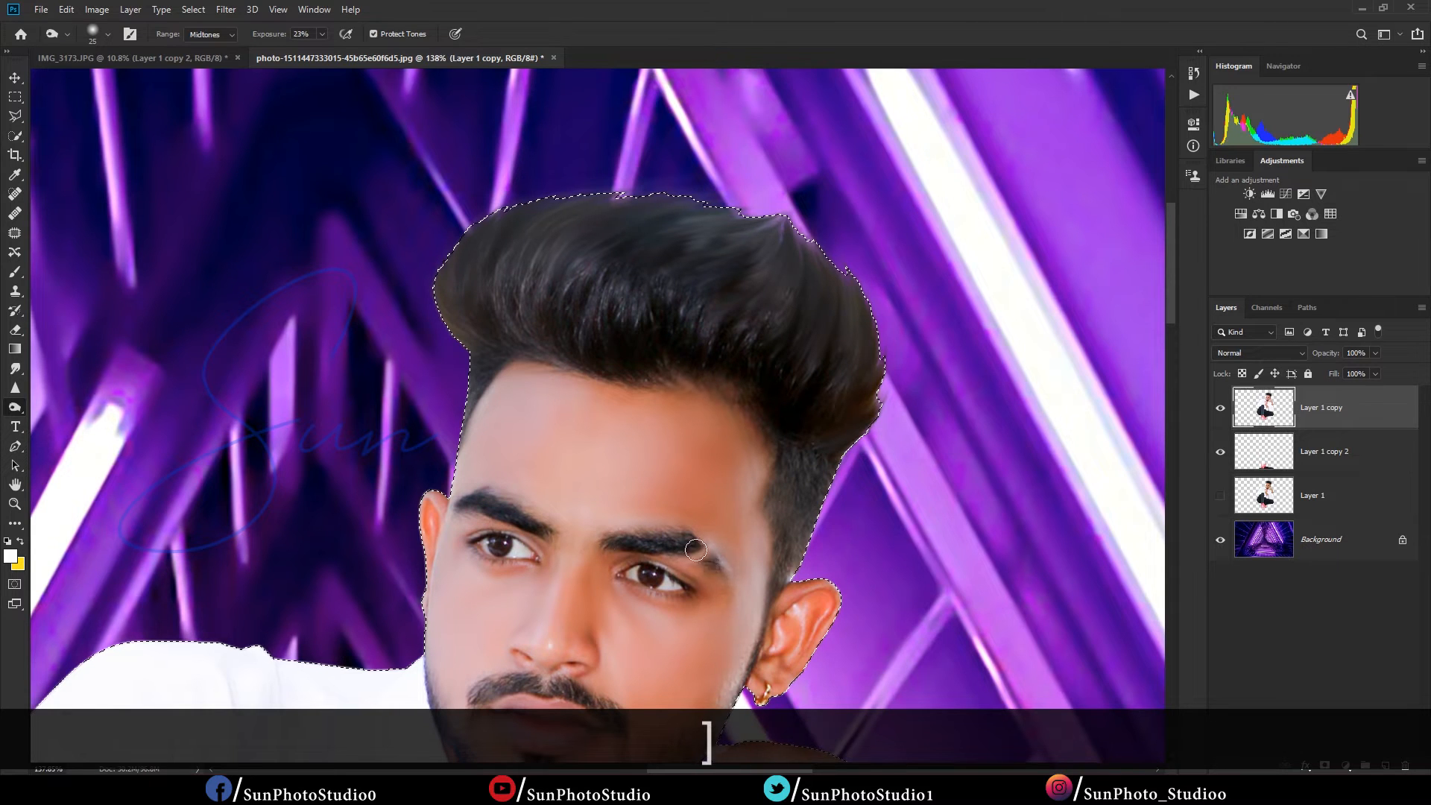
left_click(681, 587)
scroll(671, 586, "down", 3)
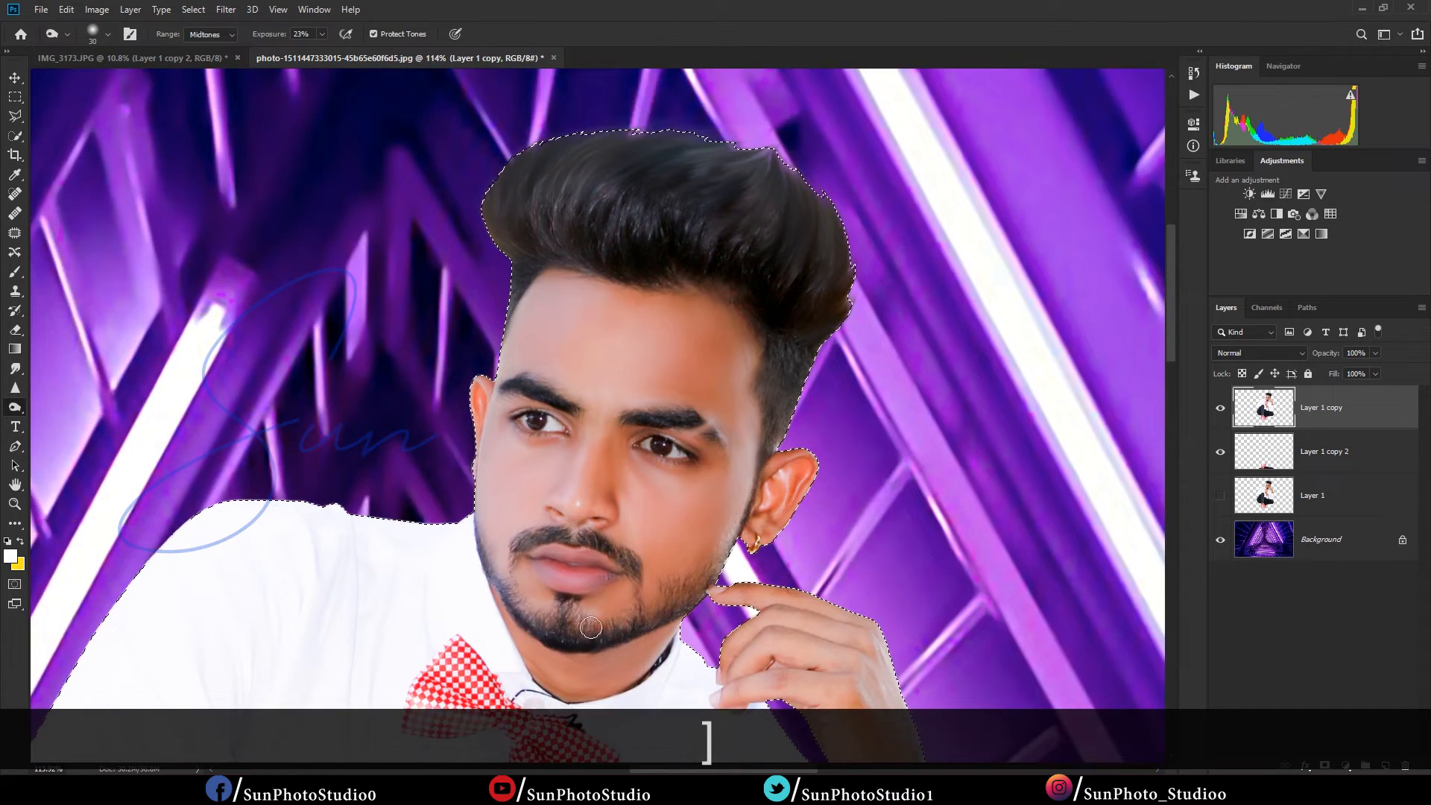
Step: Darken the beard along the jaw with the Burn tool at brush size 40, and clear the selection
scroll(596, 612, "up", 3)
key("]")
mouse_move(501, 538)
left_mouse_down()
mouse_move(642, 552)
mouse_move(641, 611)
mouse_move(581, 637)
mouse_move(501, 593)
mouse_move(493, 558)
left_mouse_up()
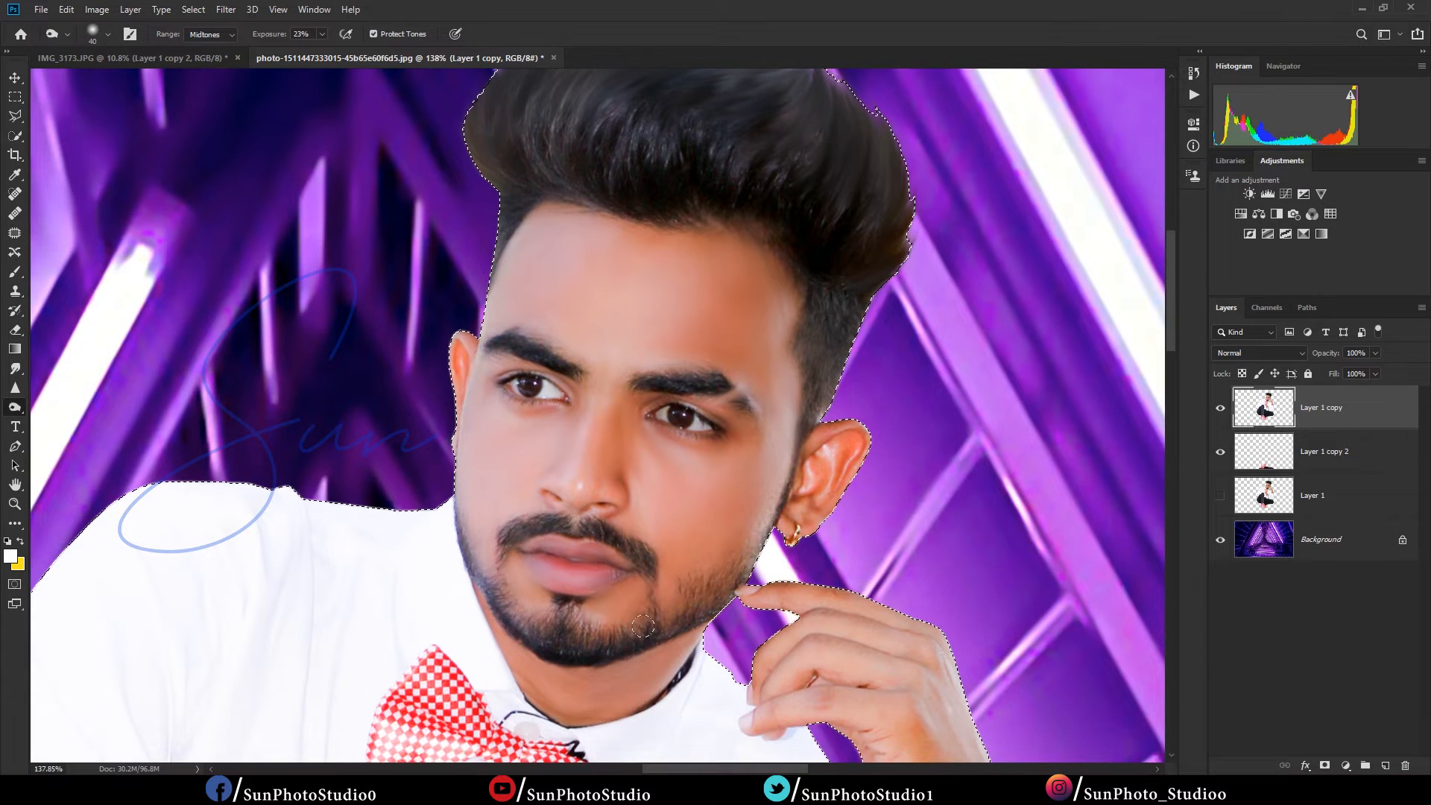
key("bracketright")
scroll(791, 466, "down", 5)
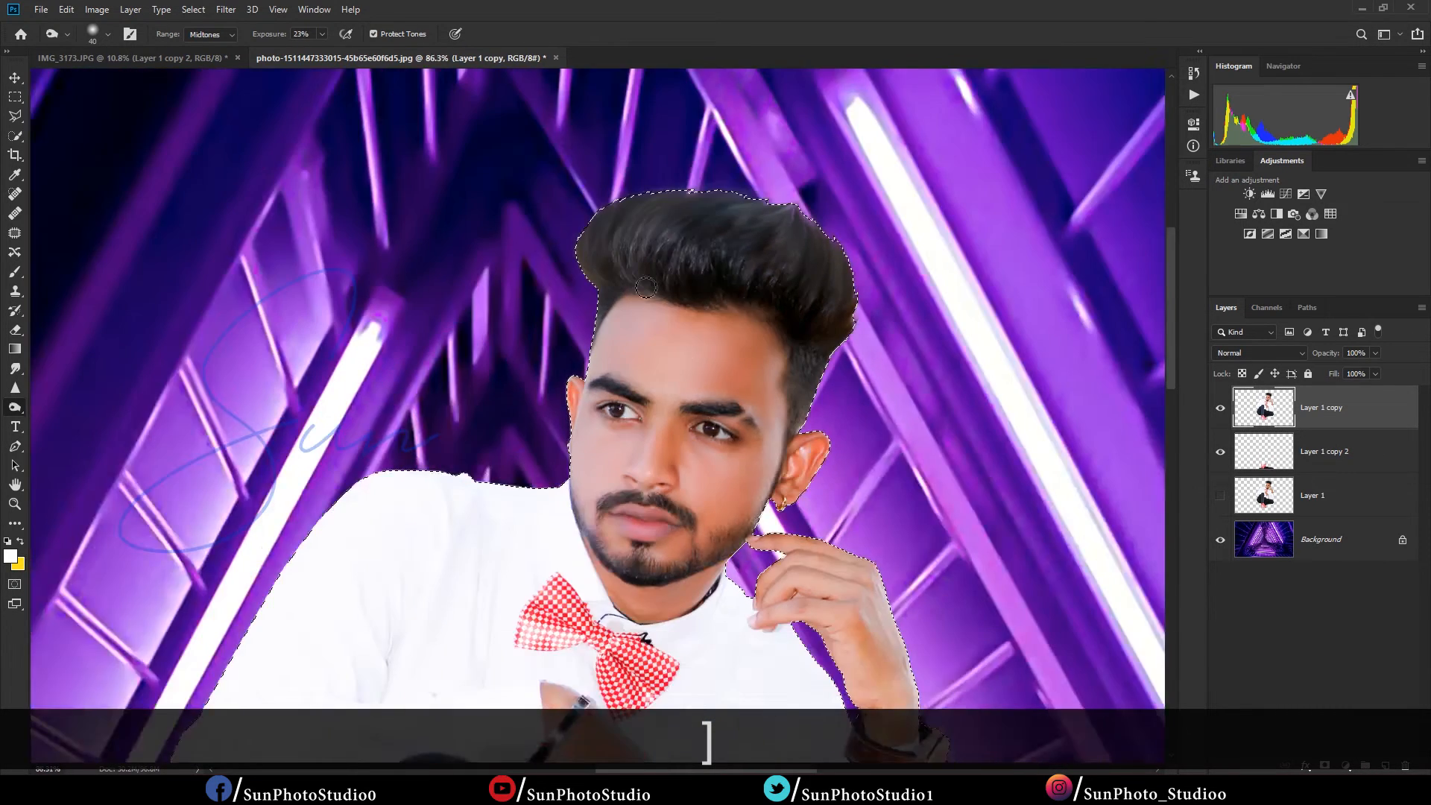
key("ctrl+d")
scroll(594, 285, "down", 1)
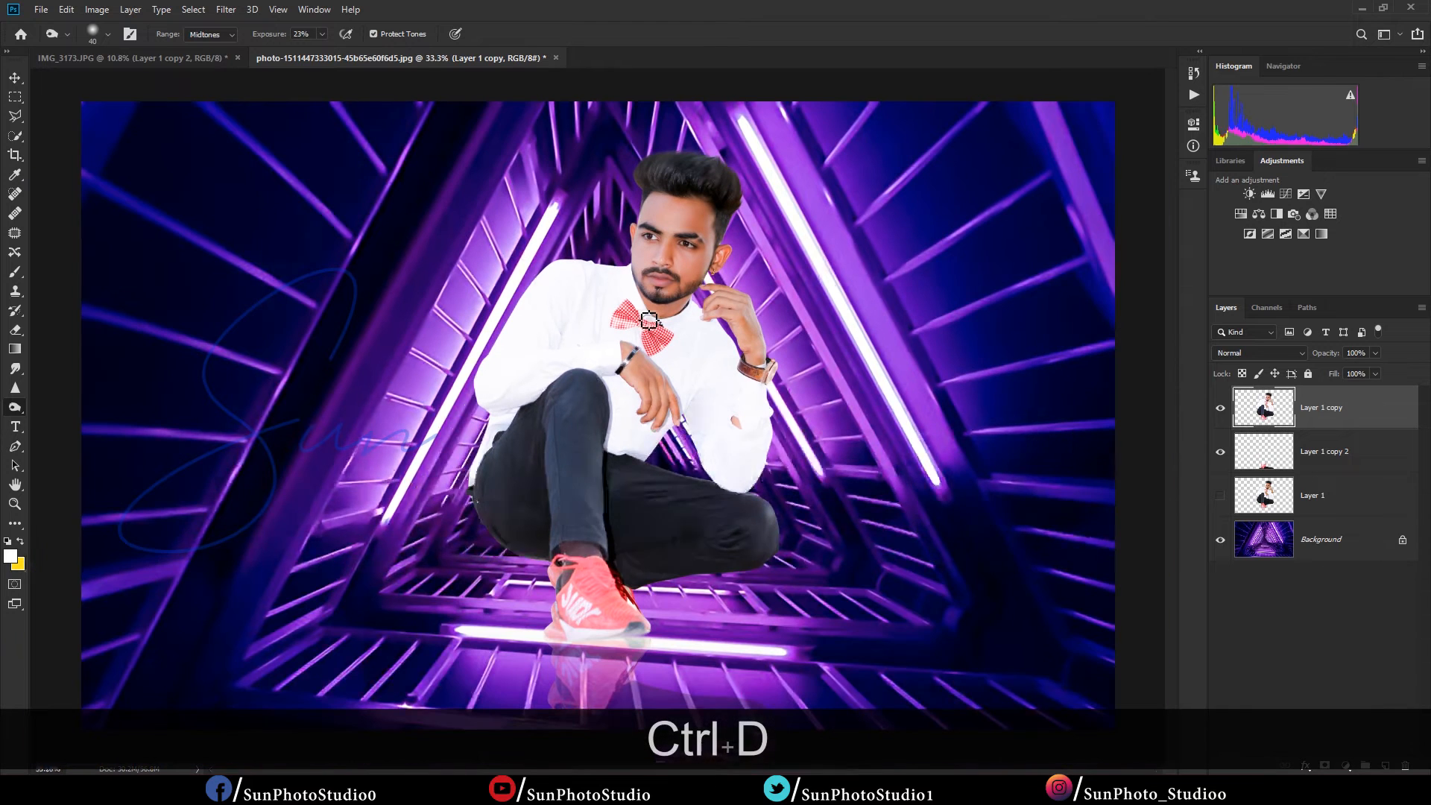
Step: Deepen the blacks on the man's layer with Selective Color, setting Black to +22% for Blacks in Relative mode
left_click(97, 9)
mouse_move(120, 48)
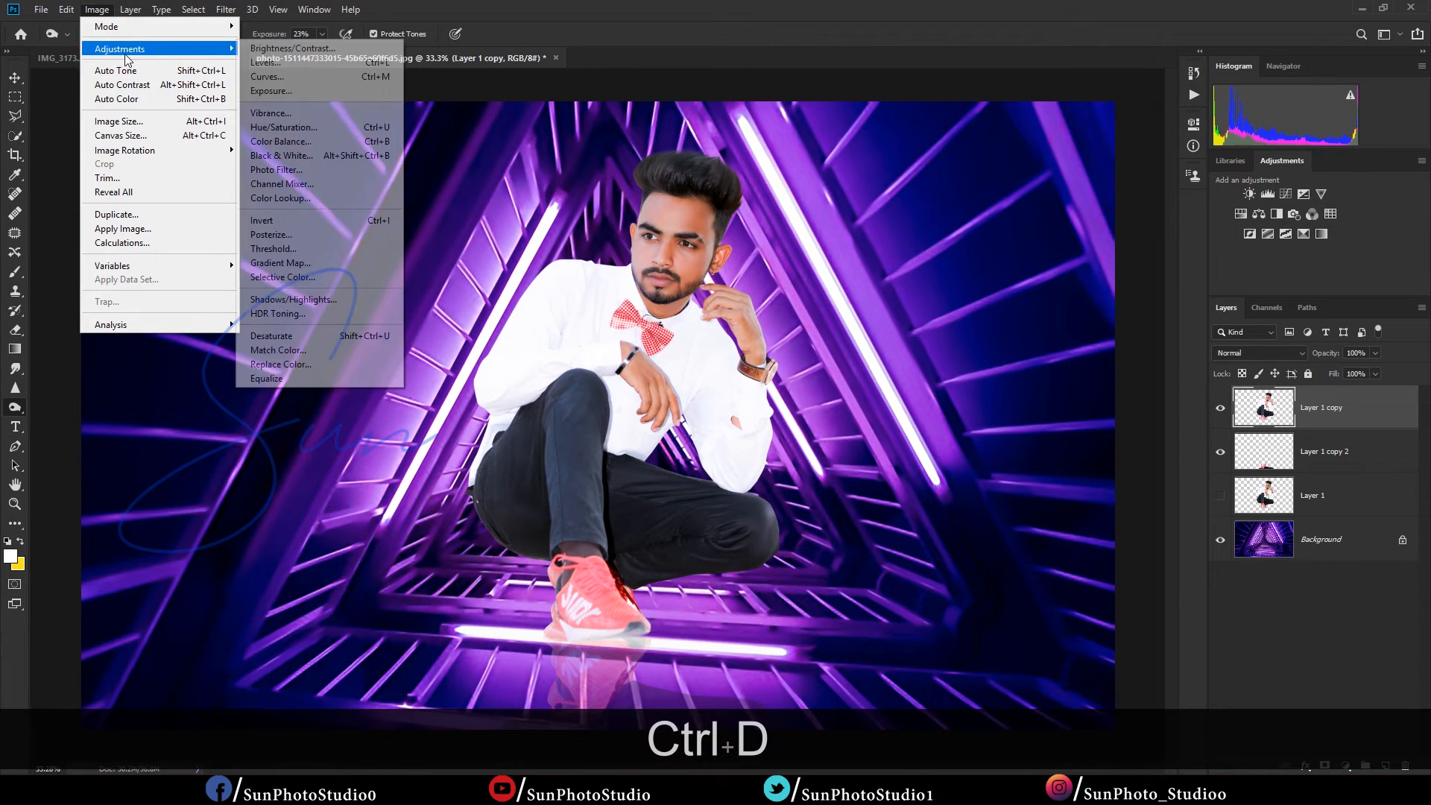
left_click(289, 278)
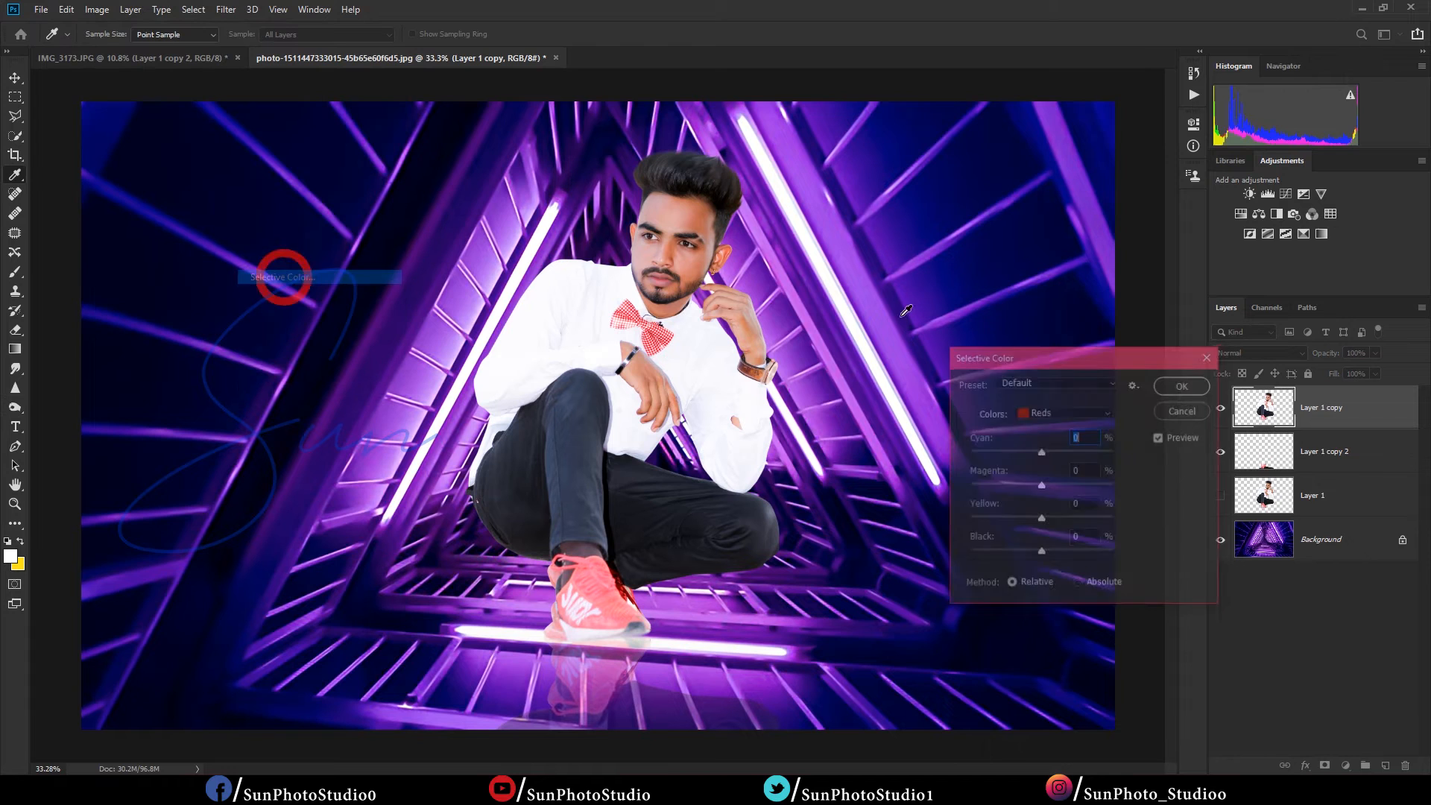
left_click(1074, 412)
left_click(1041, 538)
left_click_drag(1041, 552, 1049, 552)
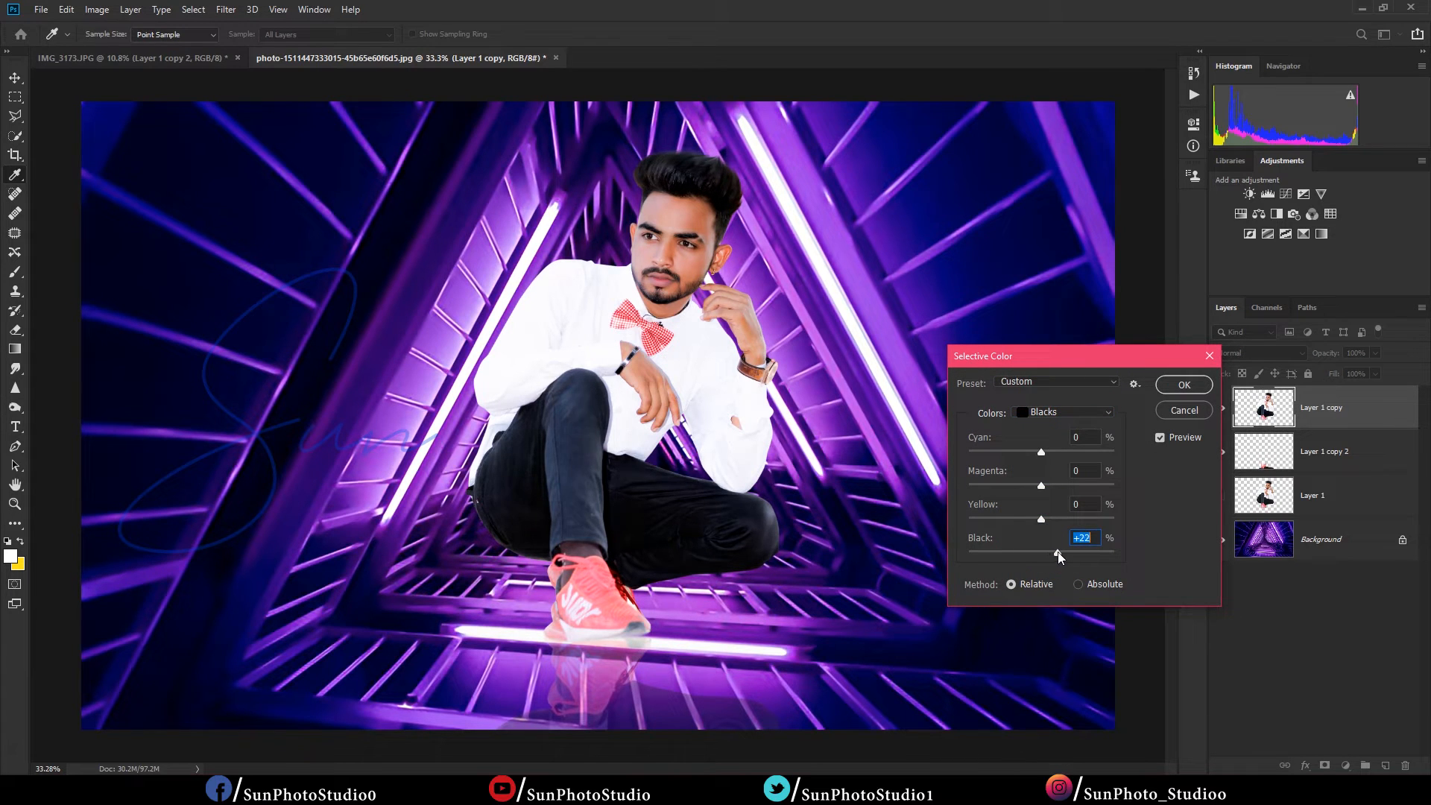
left_click(1177, 385)
key("o")
Step: Add a new layer on top and draw an open four-point zigzag path across the man with the Pen tool
scroll(649, 366, "down", 2)
left_click(1386, 766)
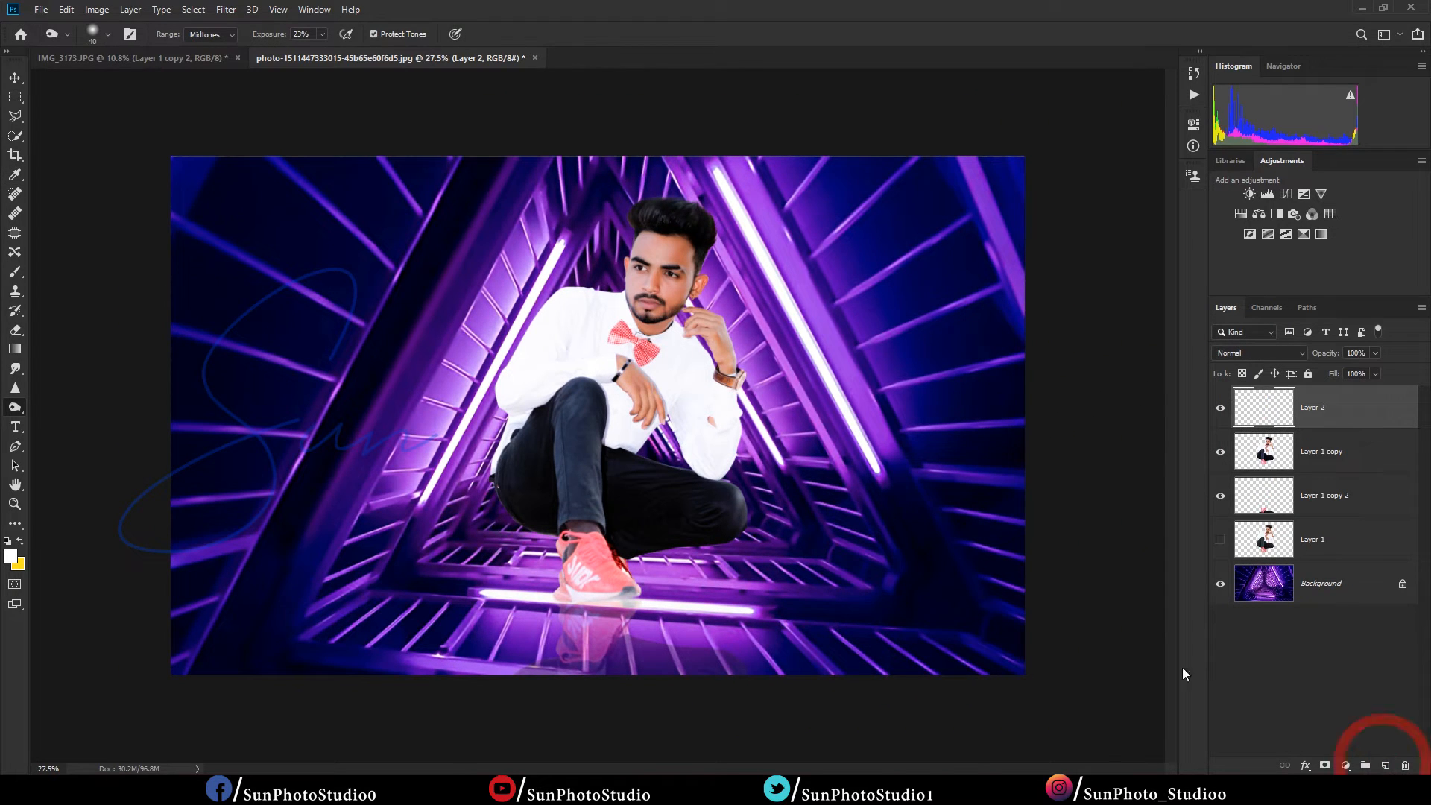
left_click(15, 99)
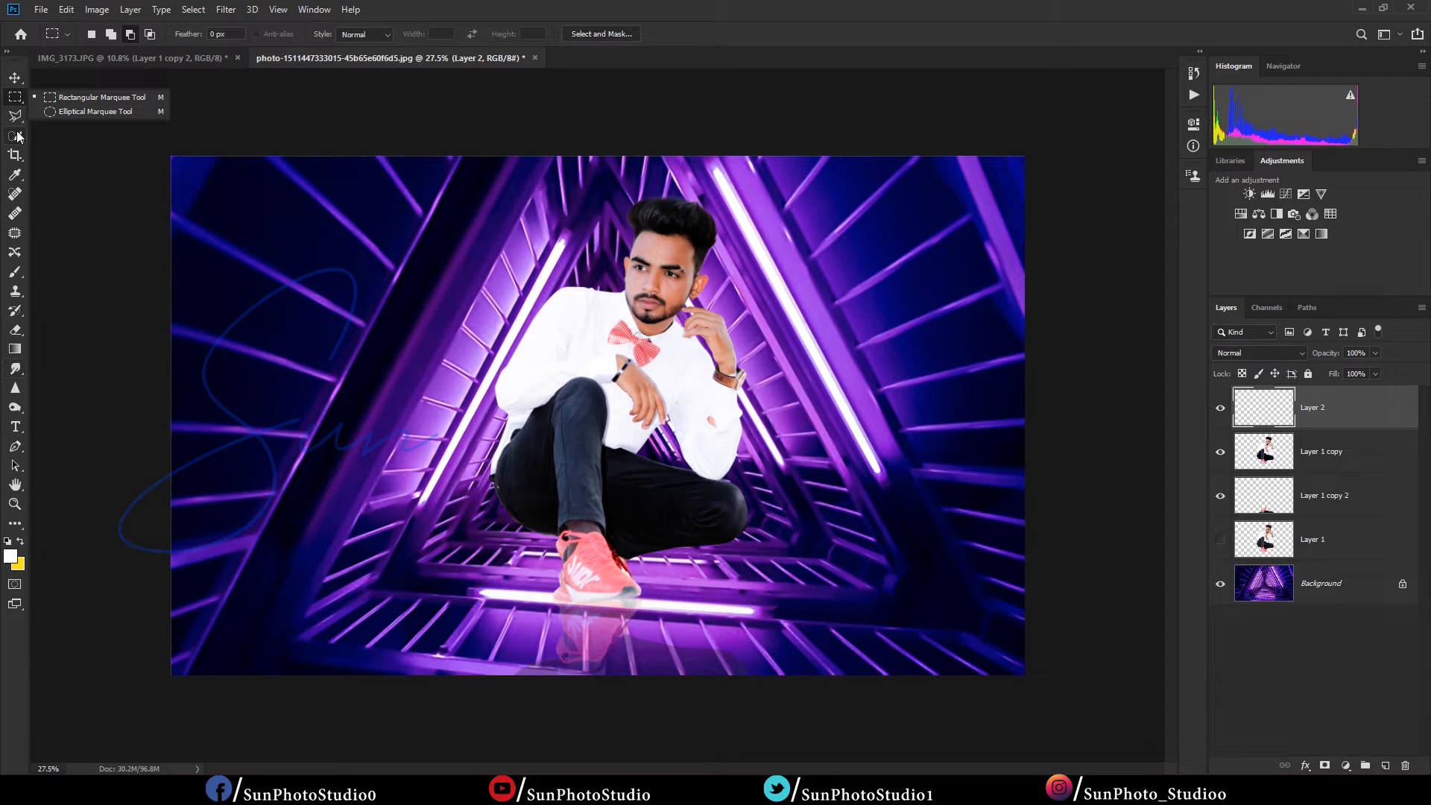
left_click(16, 448)
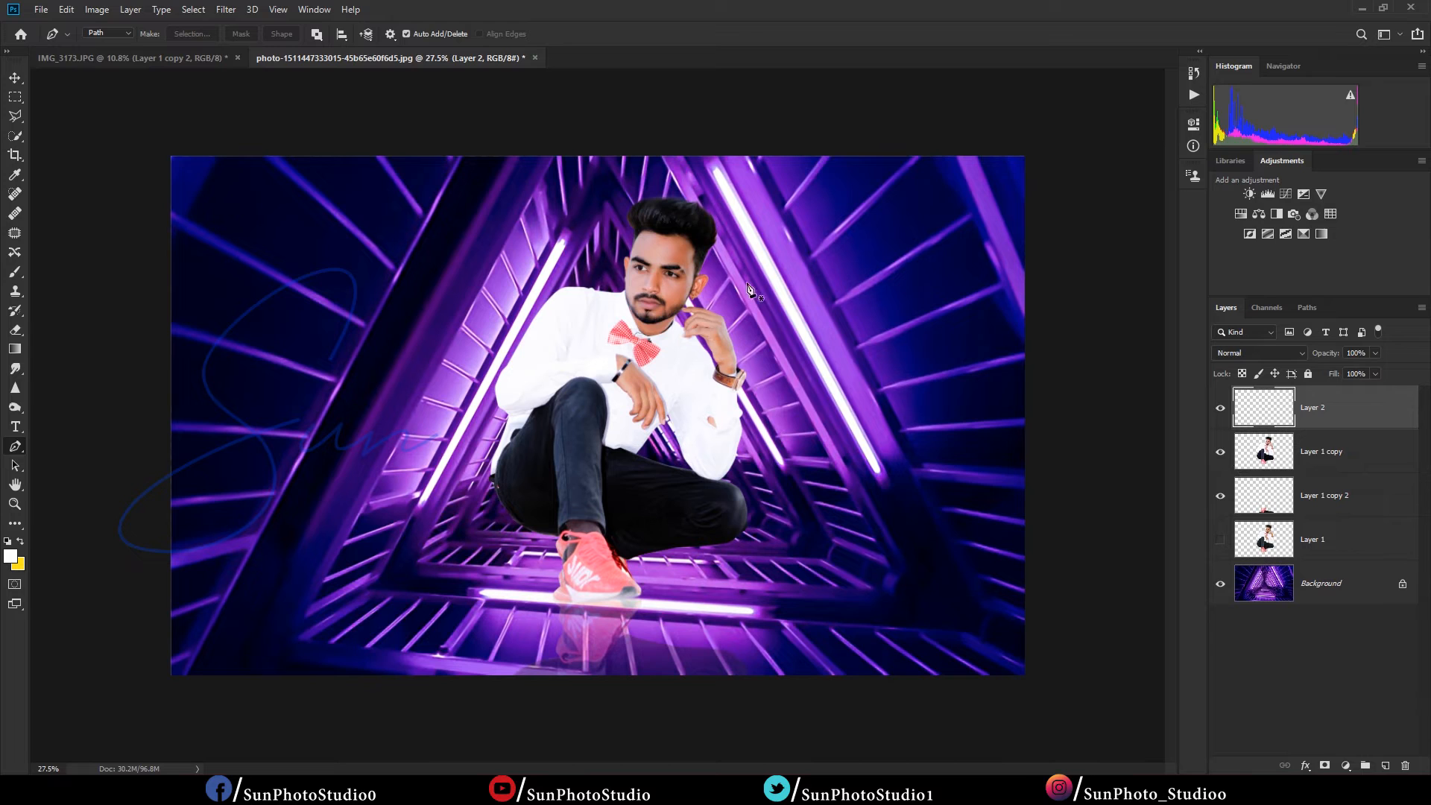
left_click(884, 207)
left_click(423, 549)
left_click(437, 271)
left_click(921, 382)
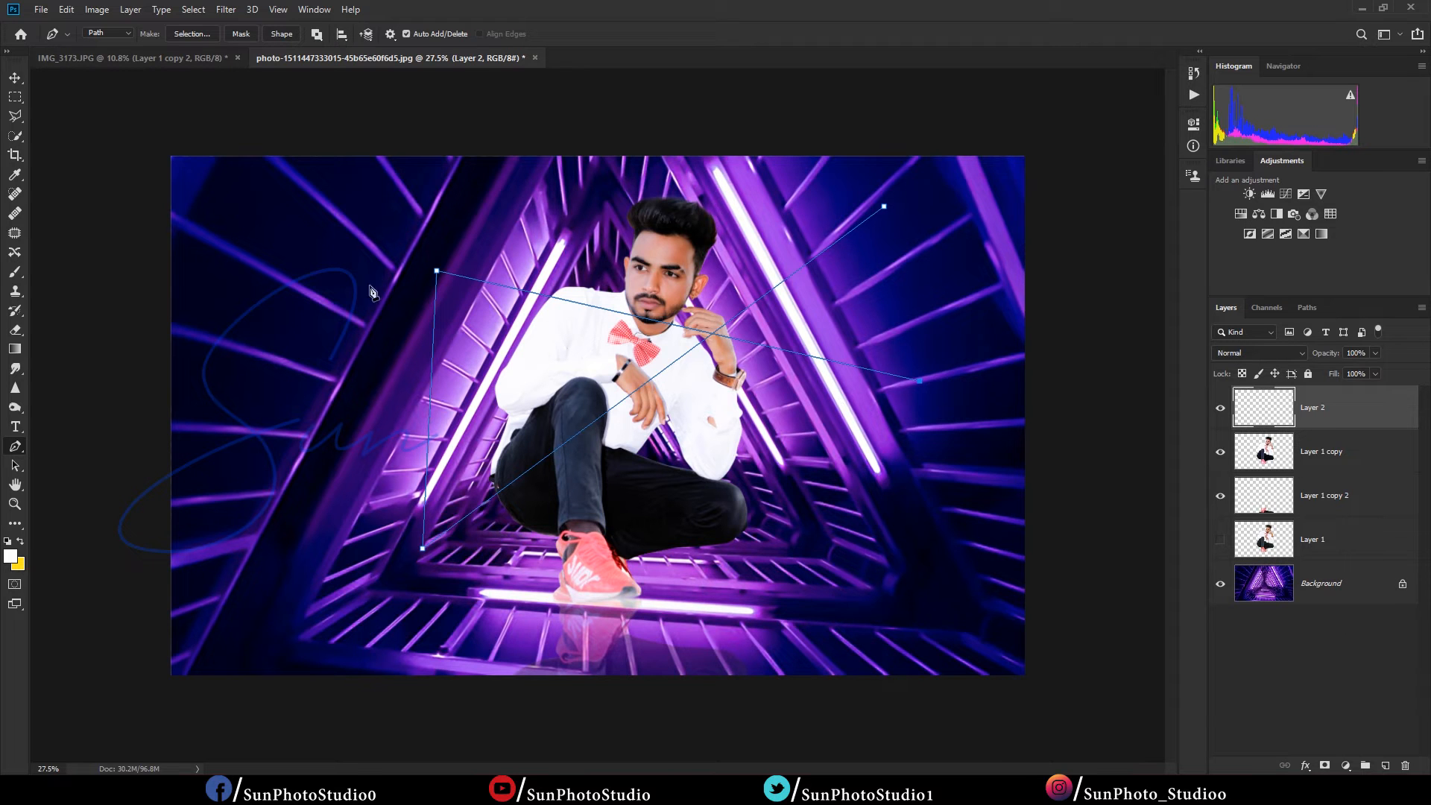
Step: Try stroking the zigzag path in white with a hard 35 px brush without simulated pressure, and undo the stroke
left_click(14, 272)
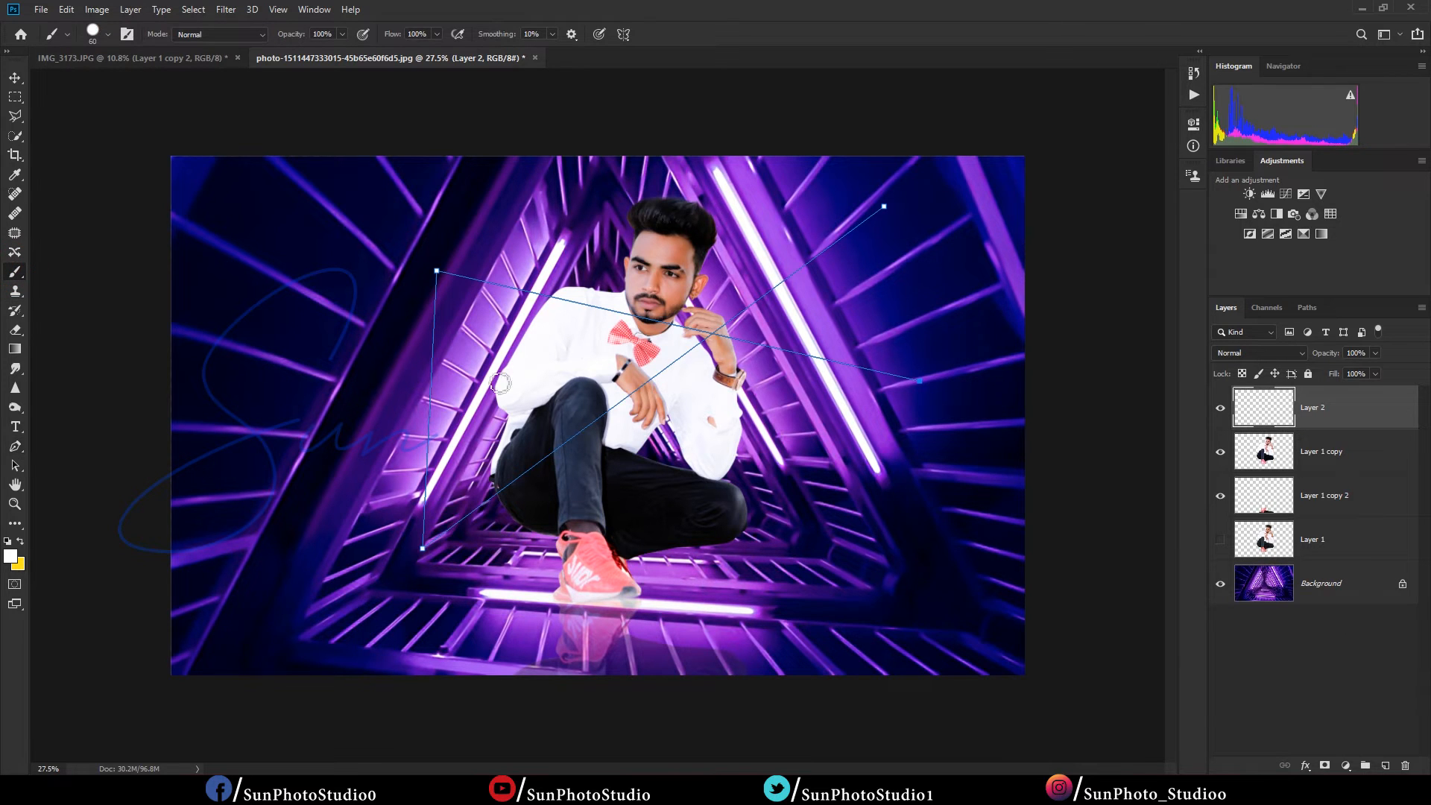
scroll(618, 336, "up", 2)
key("bracketleft")
key("bracketleft")
key("bracketleft")
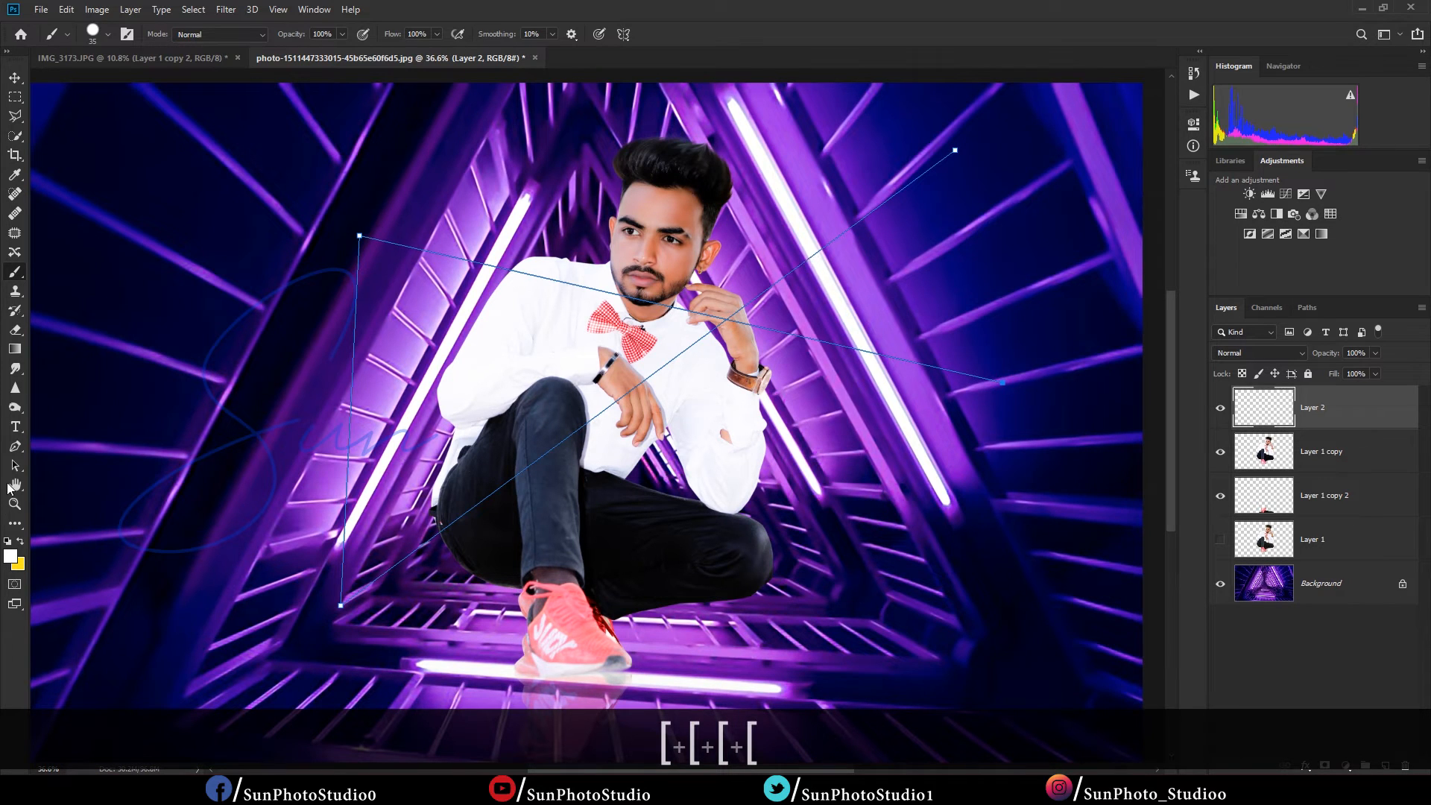
left_click(14, 445)
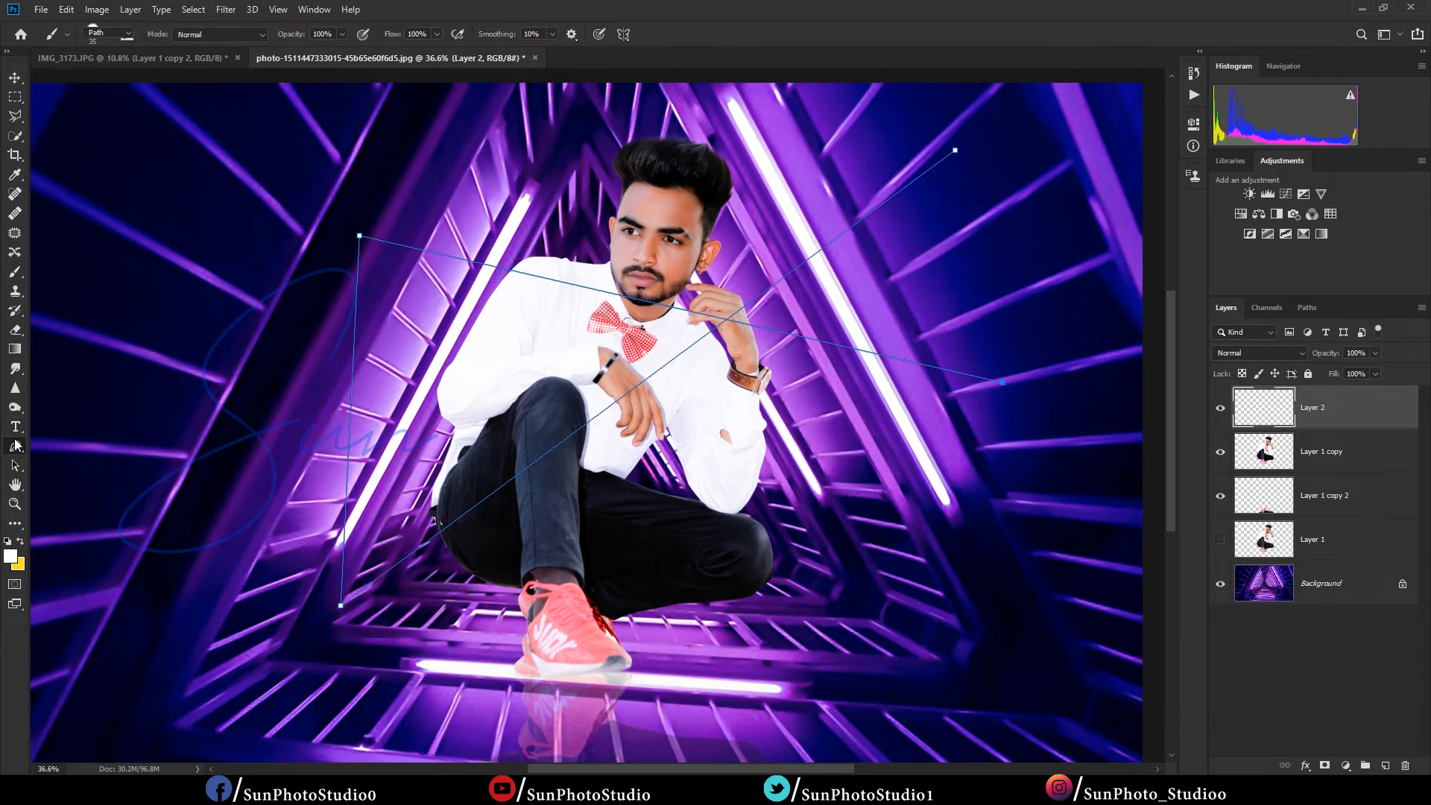
right_click(604, 311)
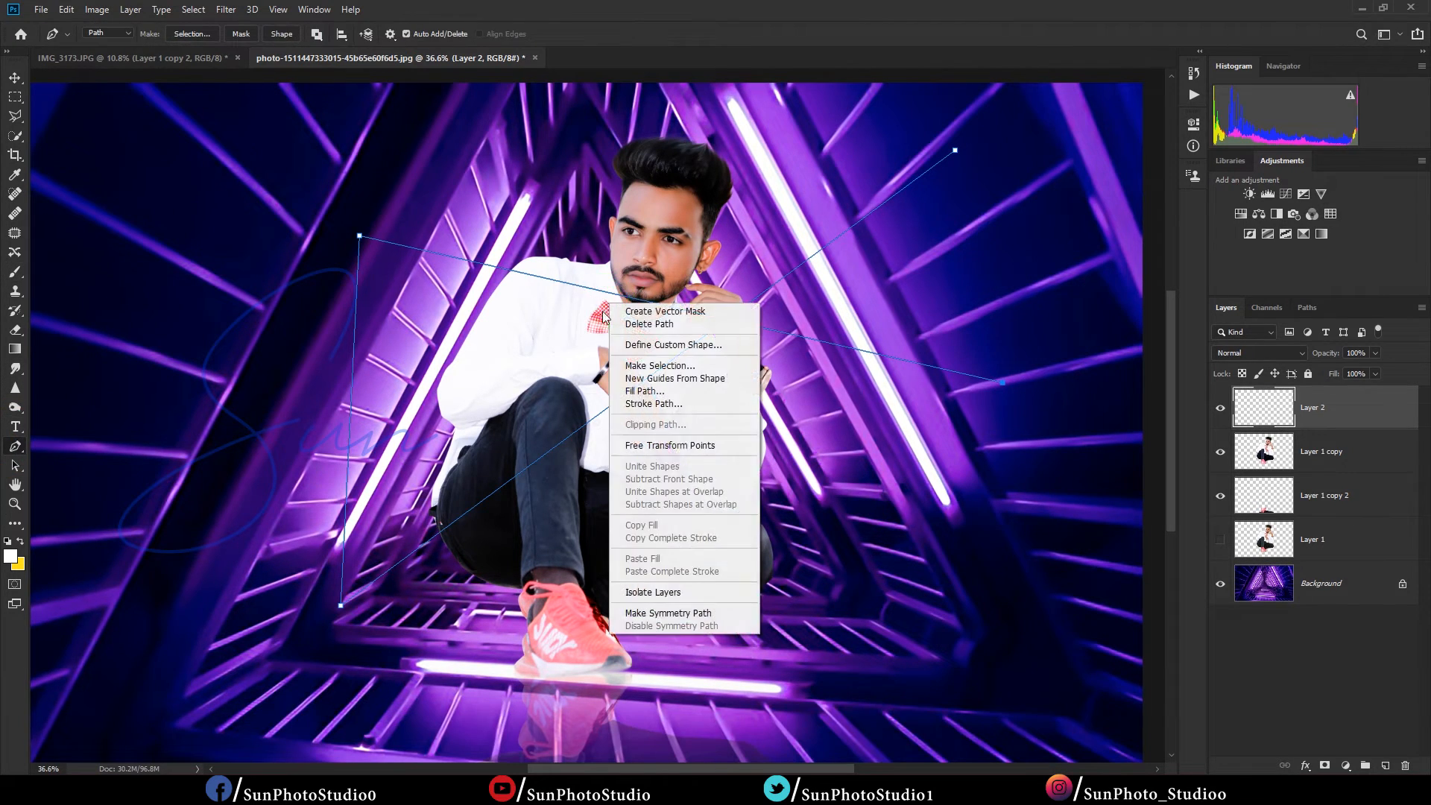
left_click(650, 403)
left_click(690, 244)
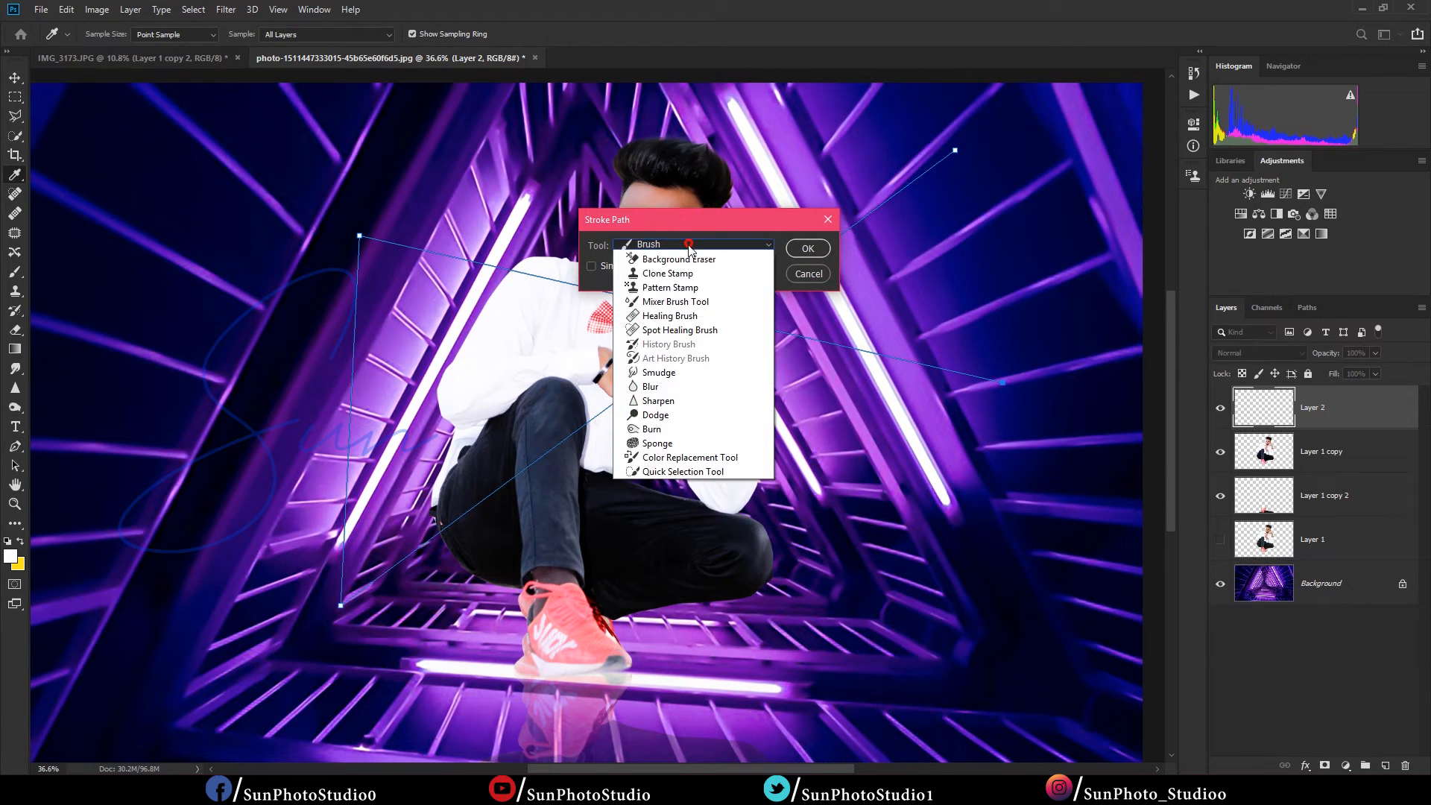
left_click(656, 269)
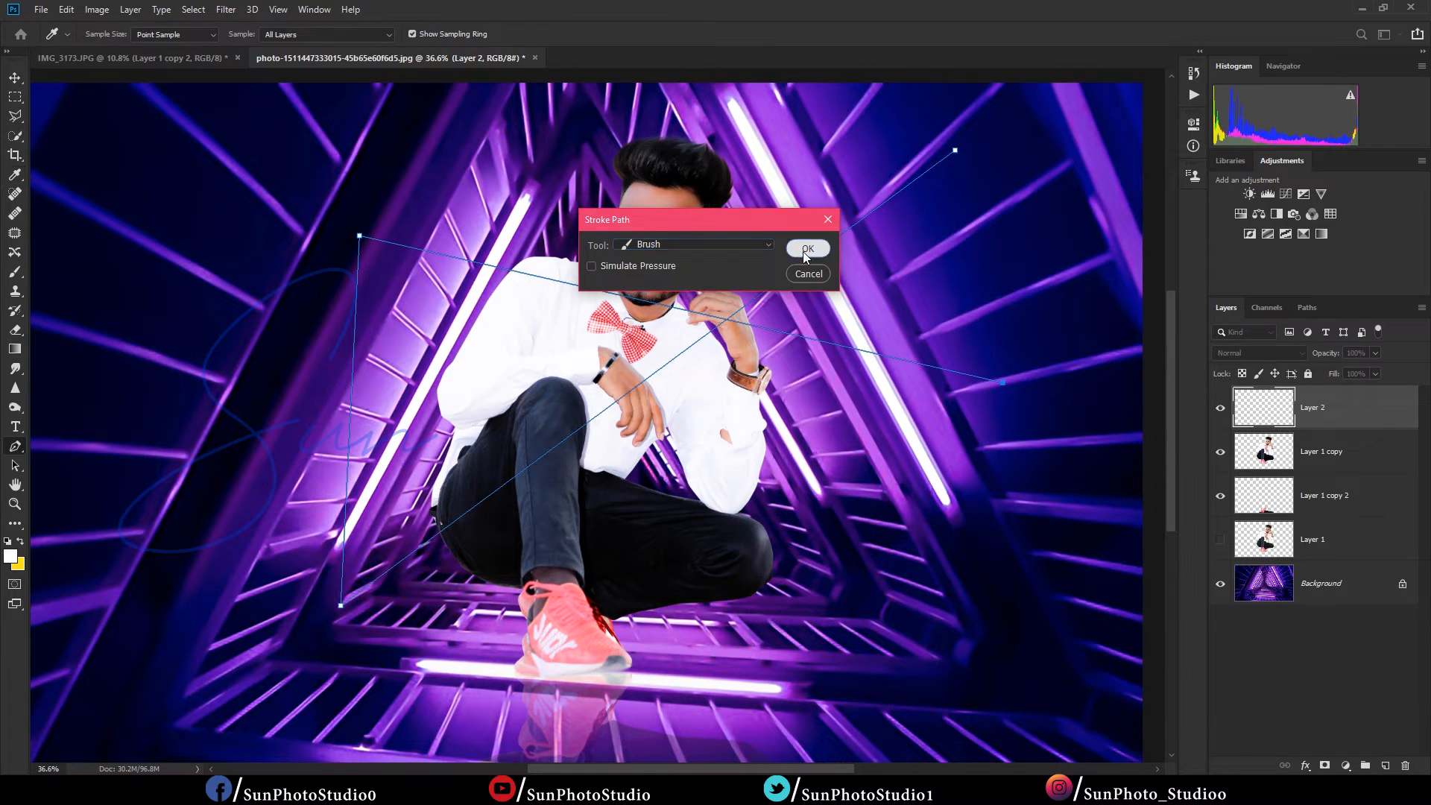
left_click(802, 252)
scroll(477, 317, "up", 3)
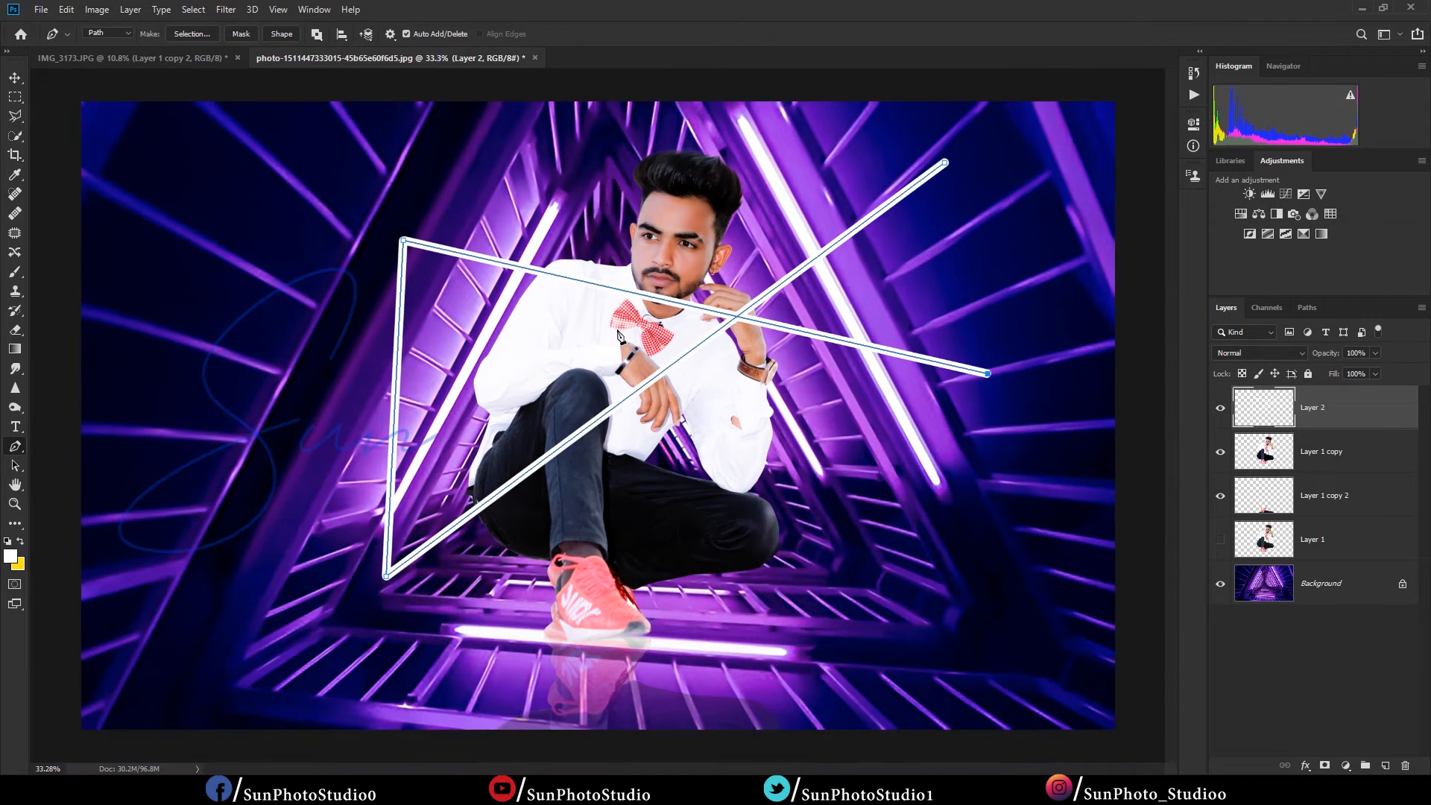
key("ctrl+z")
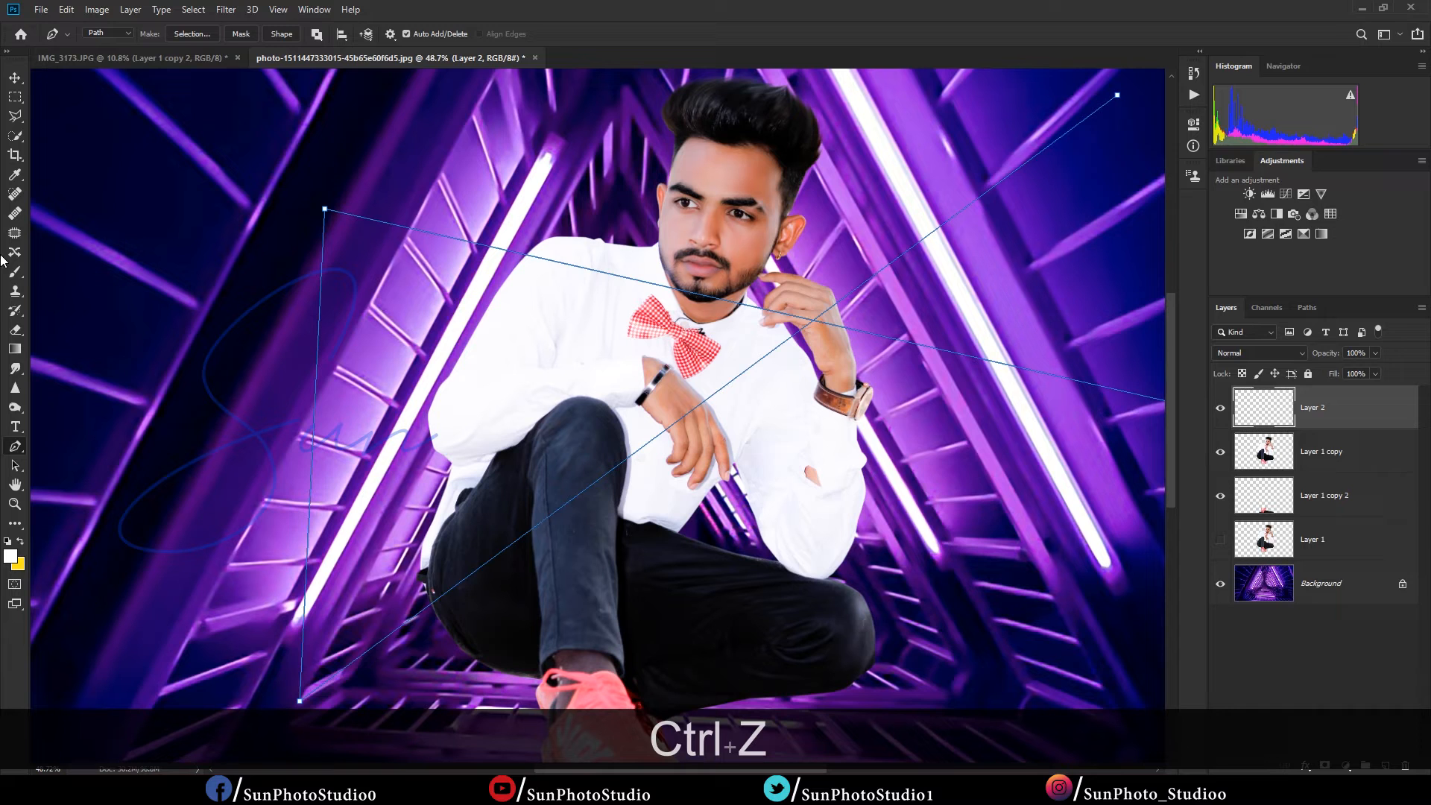
Step: Choose a soft round brush from the Default Brushes and set its size to 25 px
left_click(15, 272)
right_click(448, 278)
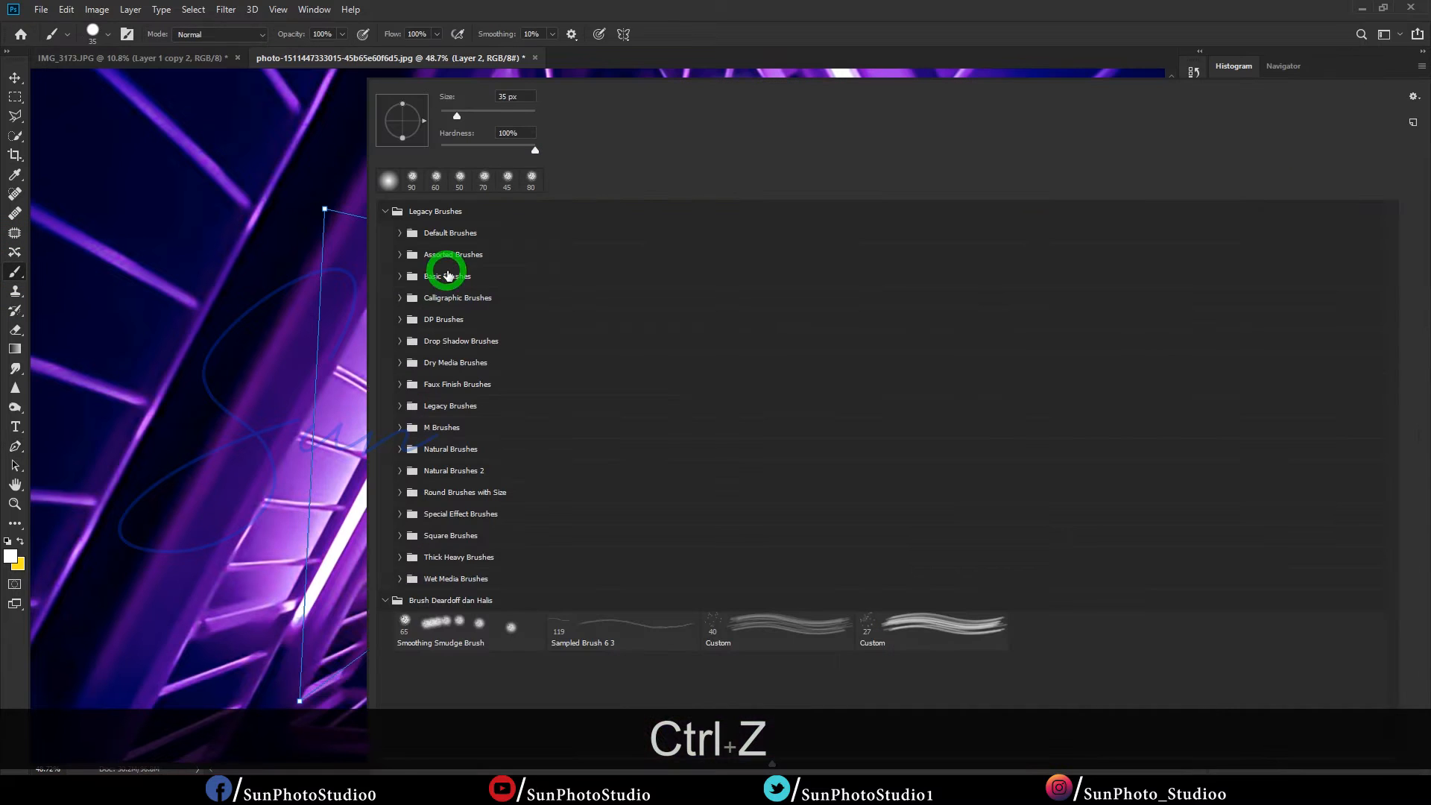
left_click(400, 233)
double_click(445, 266)
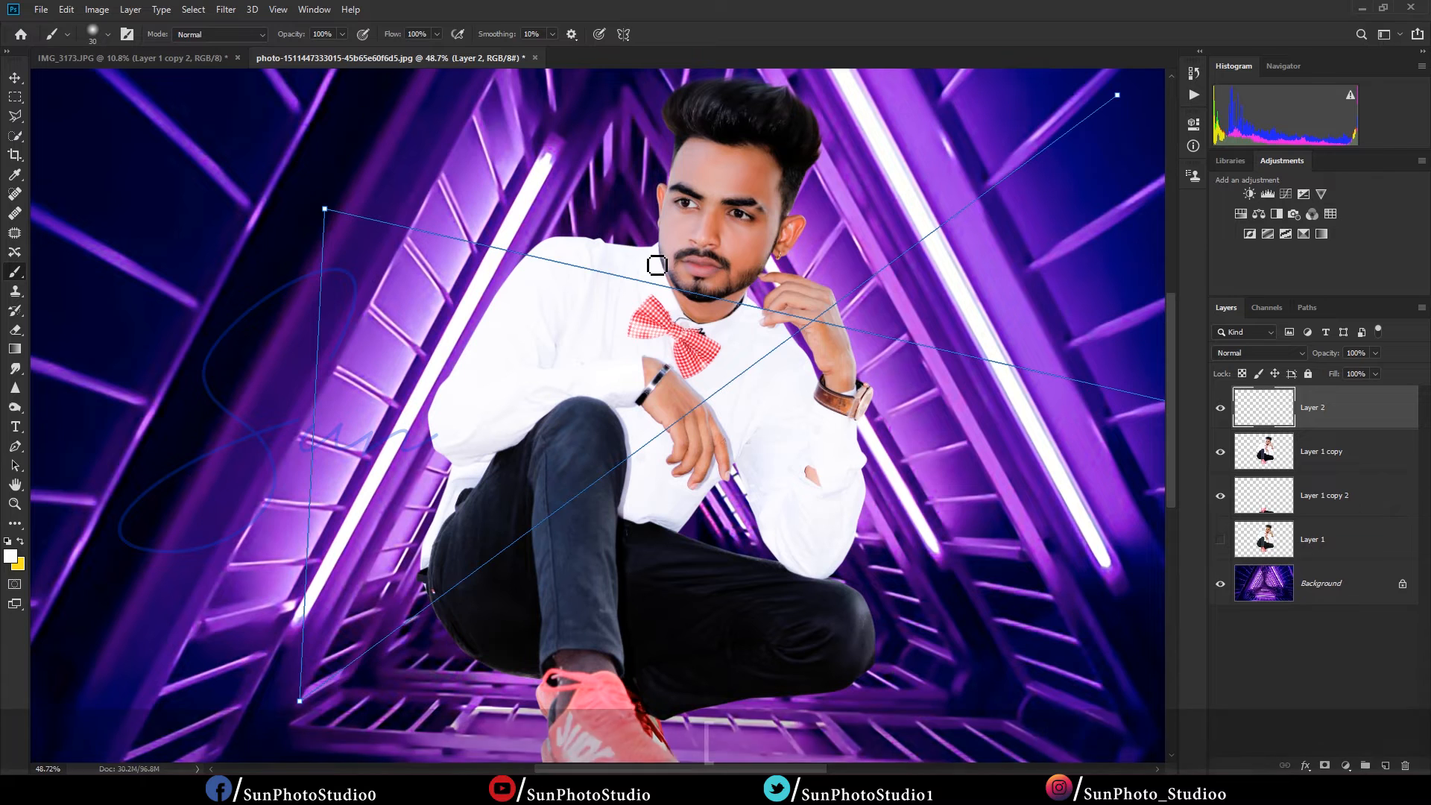
key("bracketleft")
key("bracketleft")
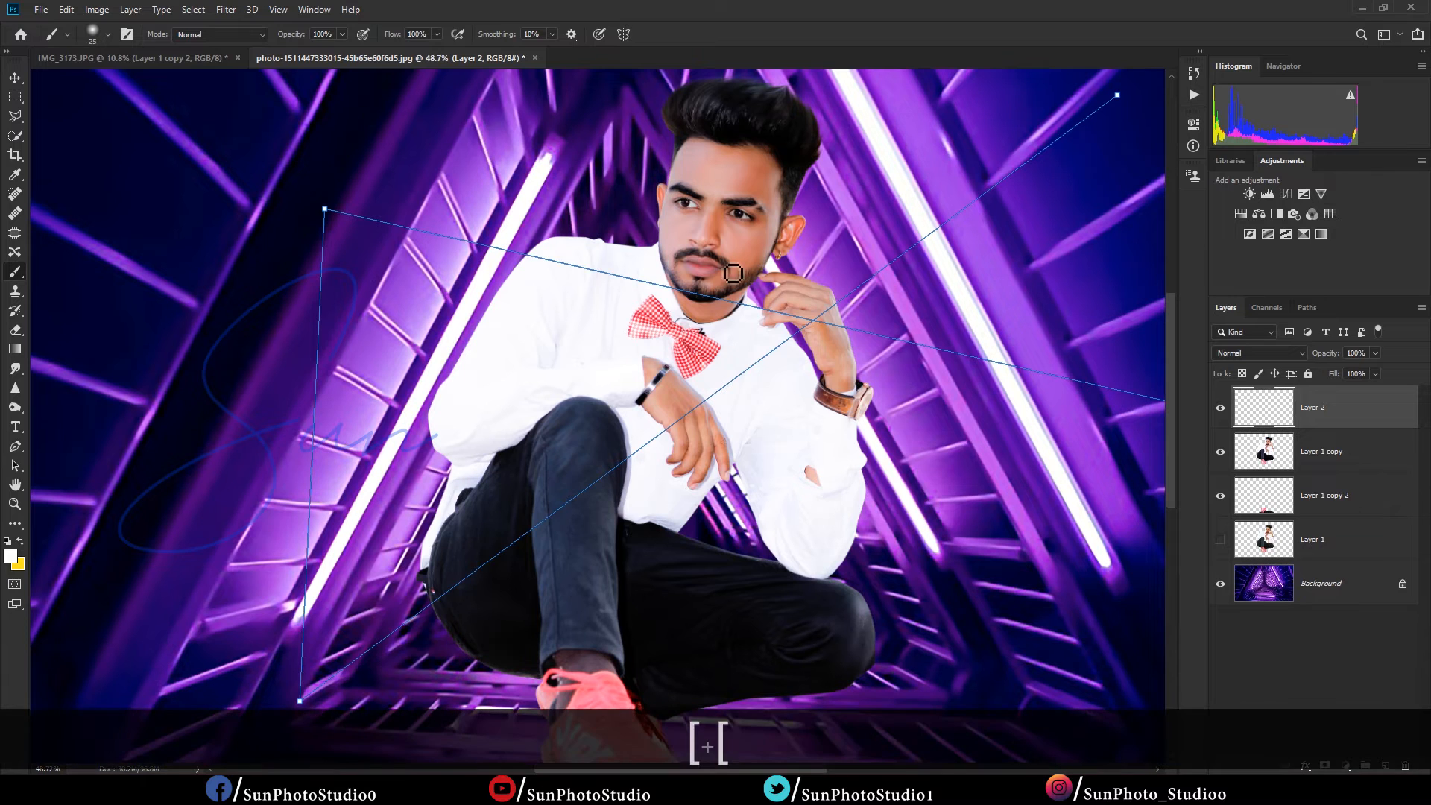
Step: Stroke the zigzag path in white with the soft brush, leaving Simulate Pressure off, and delete the path
left_click(15, 446)
right_click(735, 247)
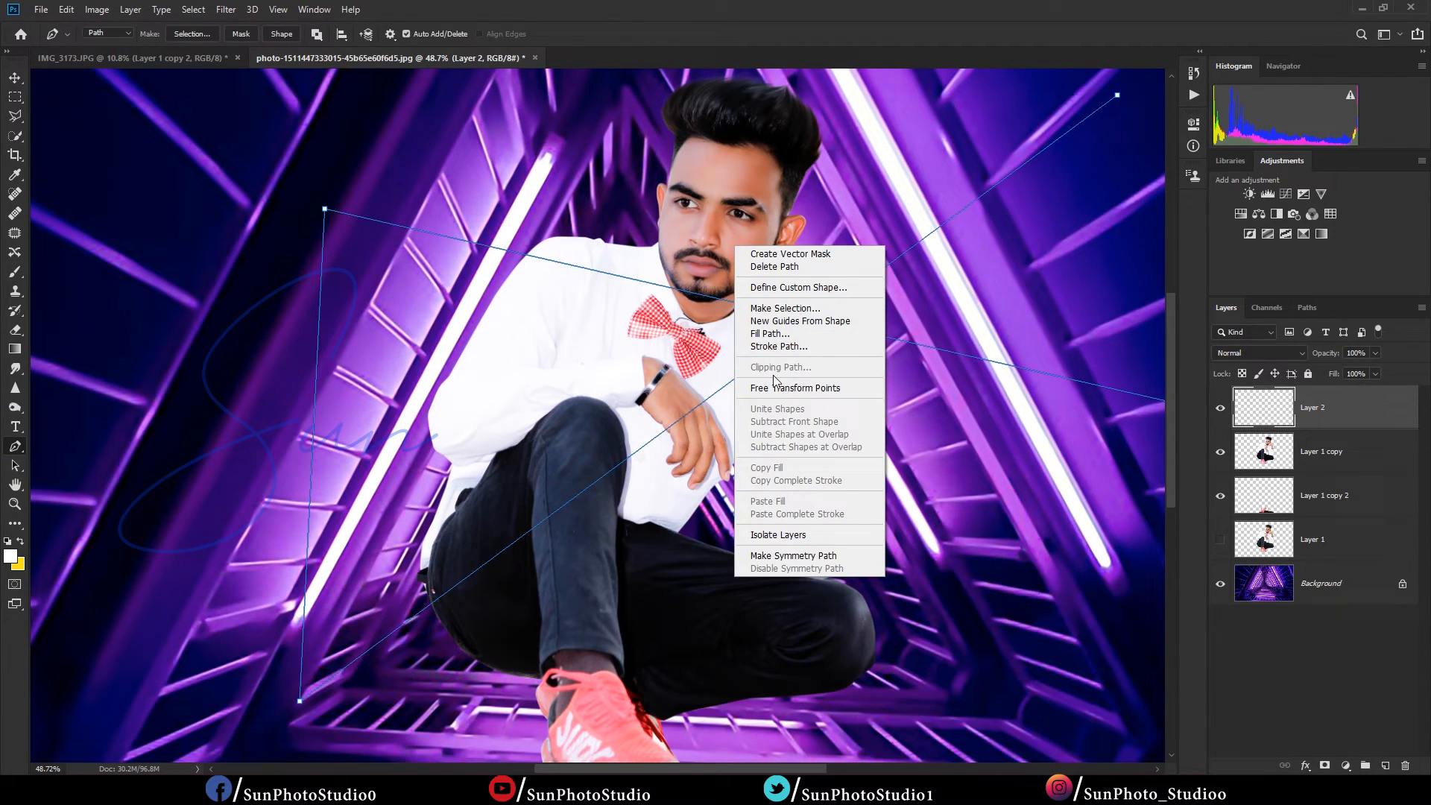
left_click(779, 346)
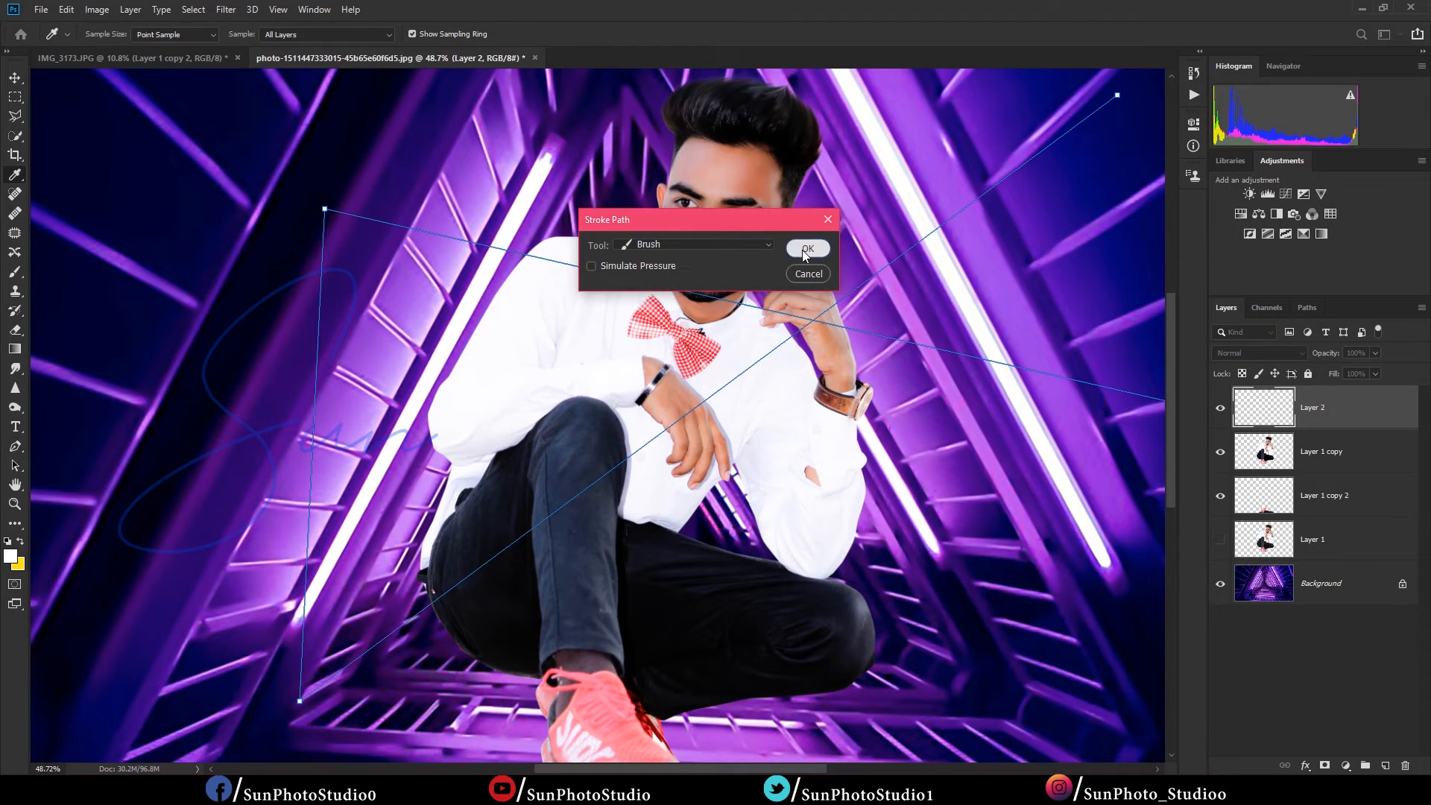
left_click(805, 247)
scroll(603, 331, "down", 1)
right_click(633, 278)
left_click(677, 313)
scroll(677, 313, "down", 1)
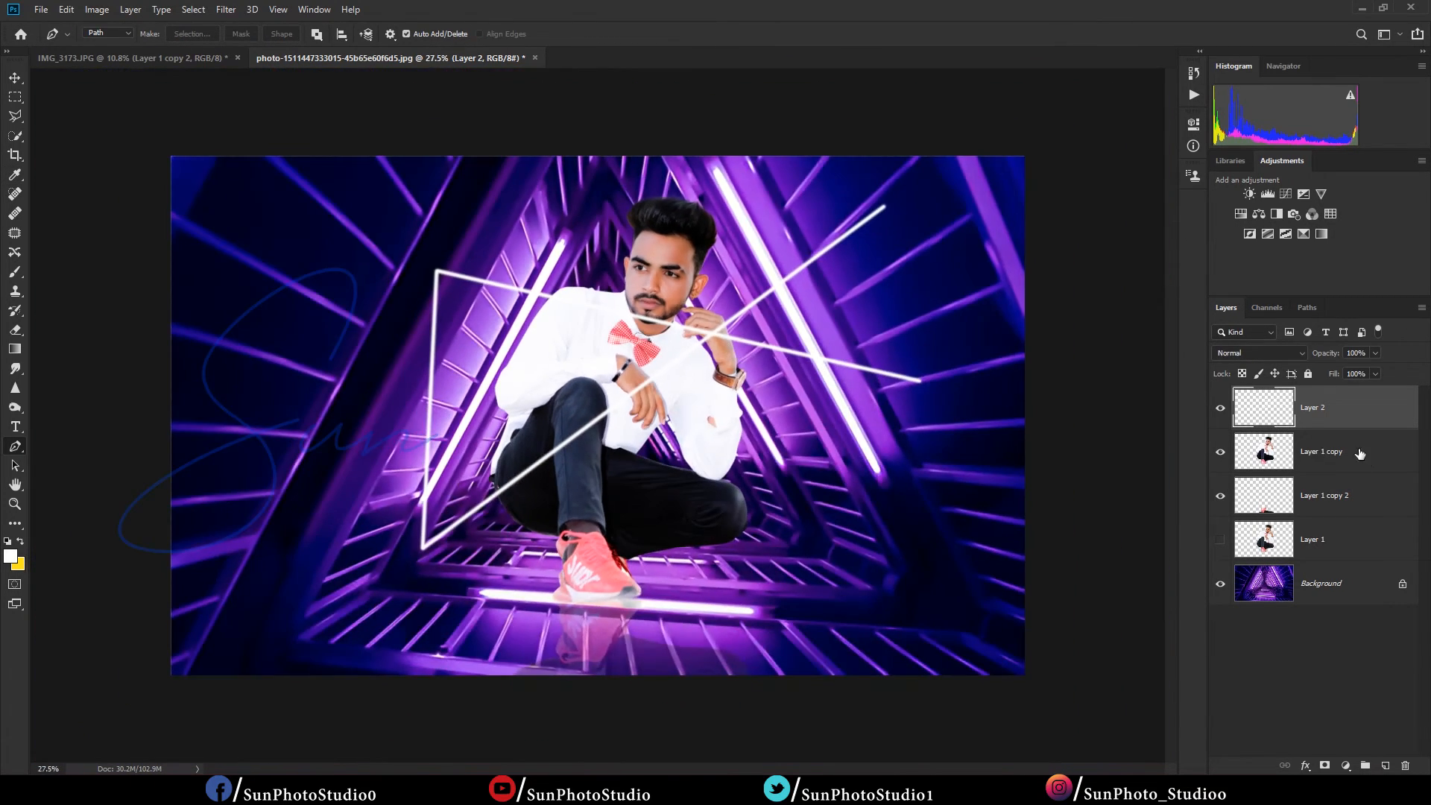
Step: Apply a Color Overlay in purple ac00ff at 100% opacity to the zigzag line's layer
right_click(1321, 413)
left_click(1211, 171)
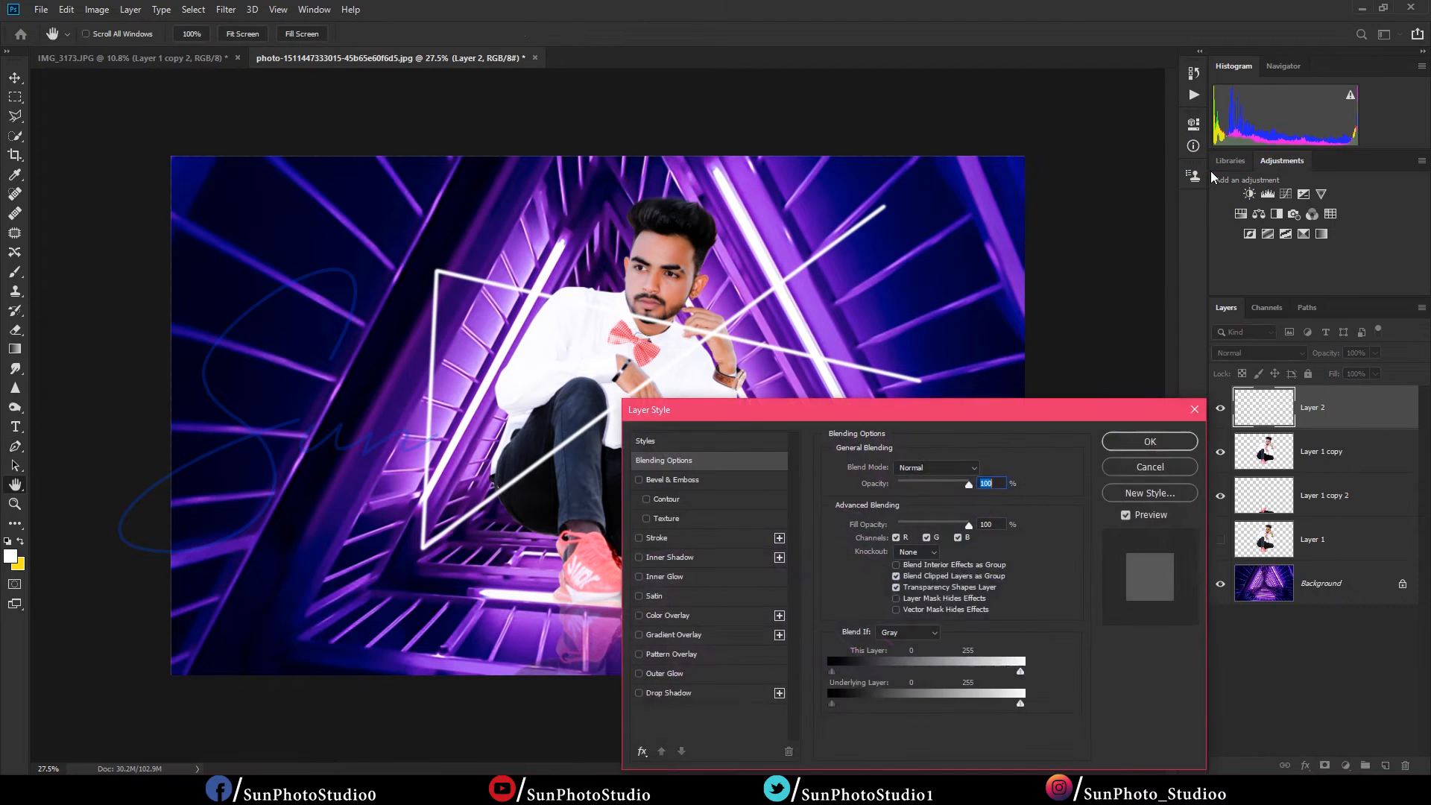
left_click(669, 615)
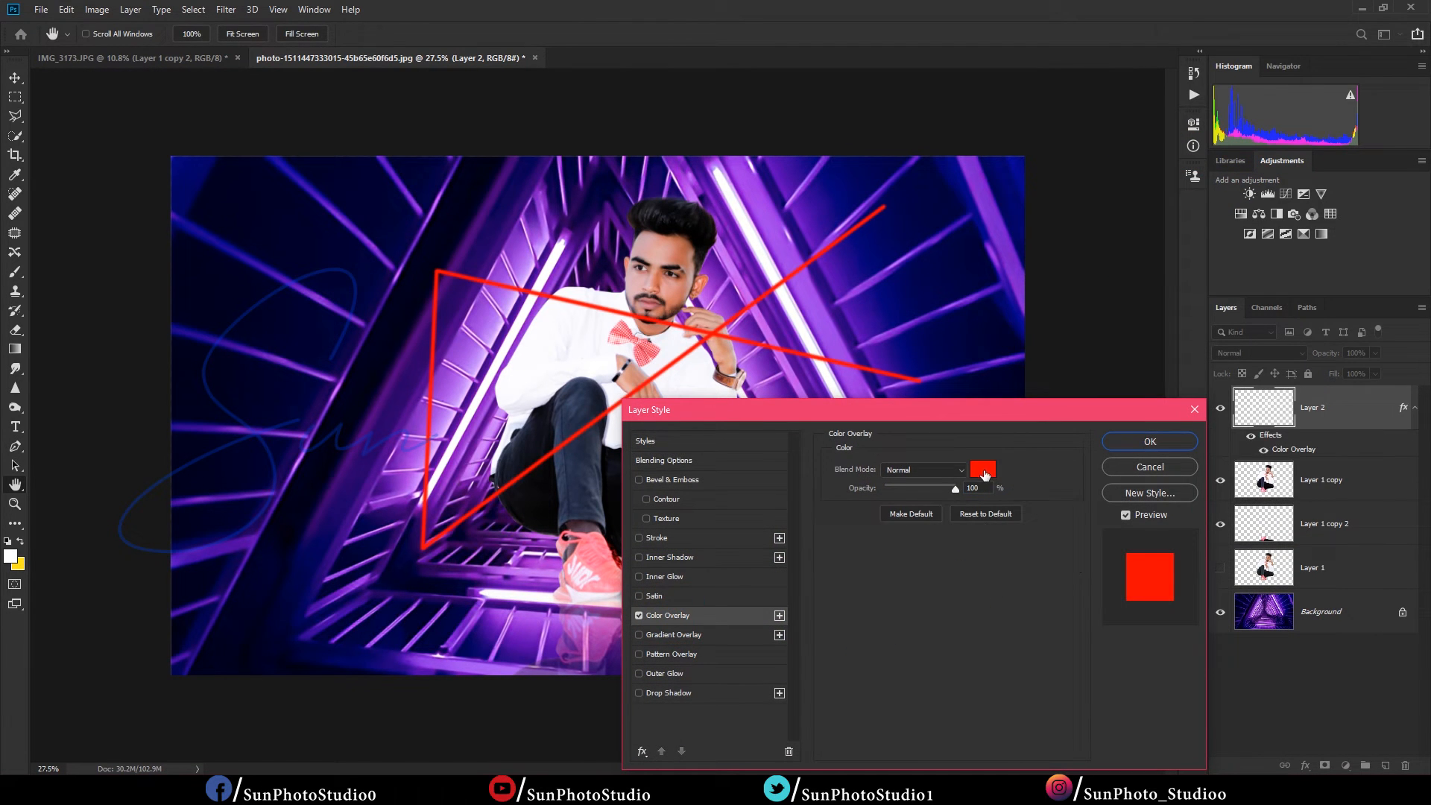
left_click(983, 469)
left_click(743, 270)
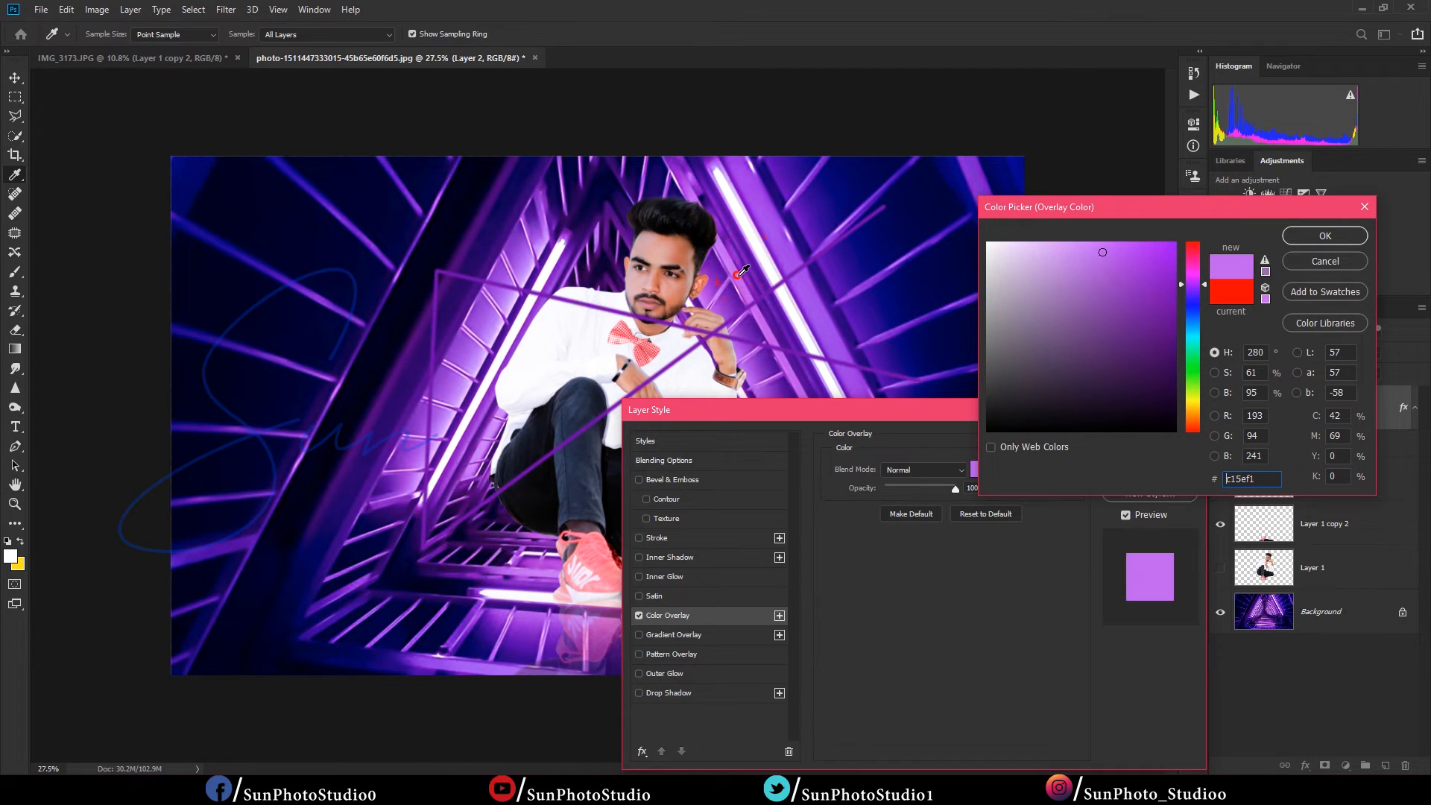
left_click(1176, 242)
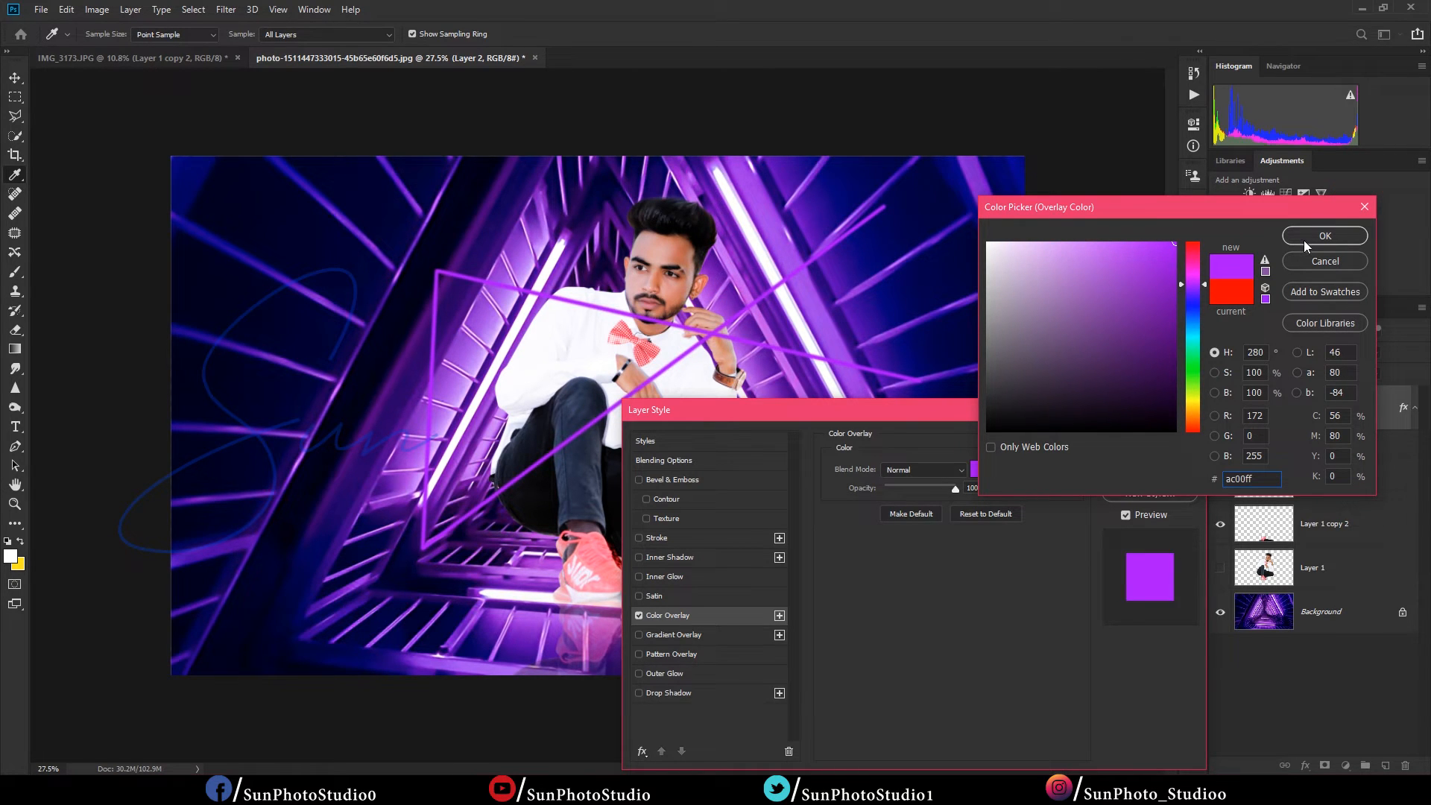
left_click(1303, 240)
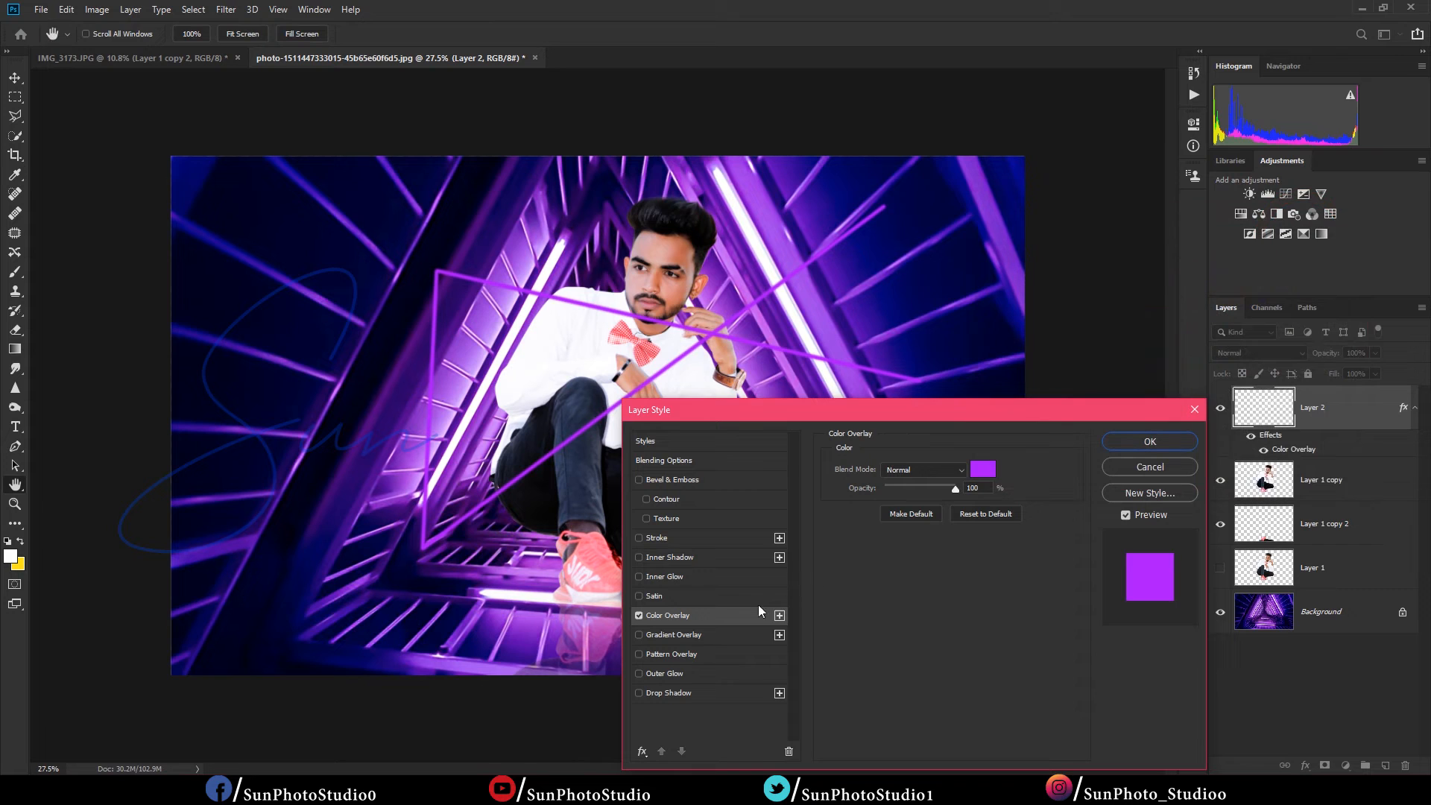
Step: Add a white Drop Shadow glow to the zigzag line with 100% opacity, distance 0 px, spread 14% and size 90 px
left_click(677, 691)
left_click(985, 475)
left_click(989, 243)
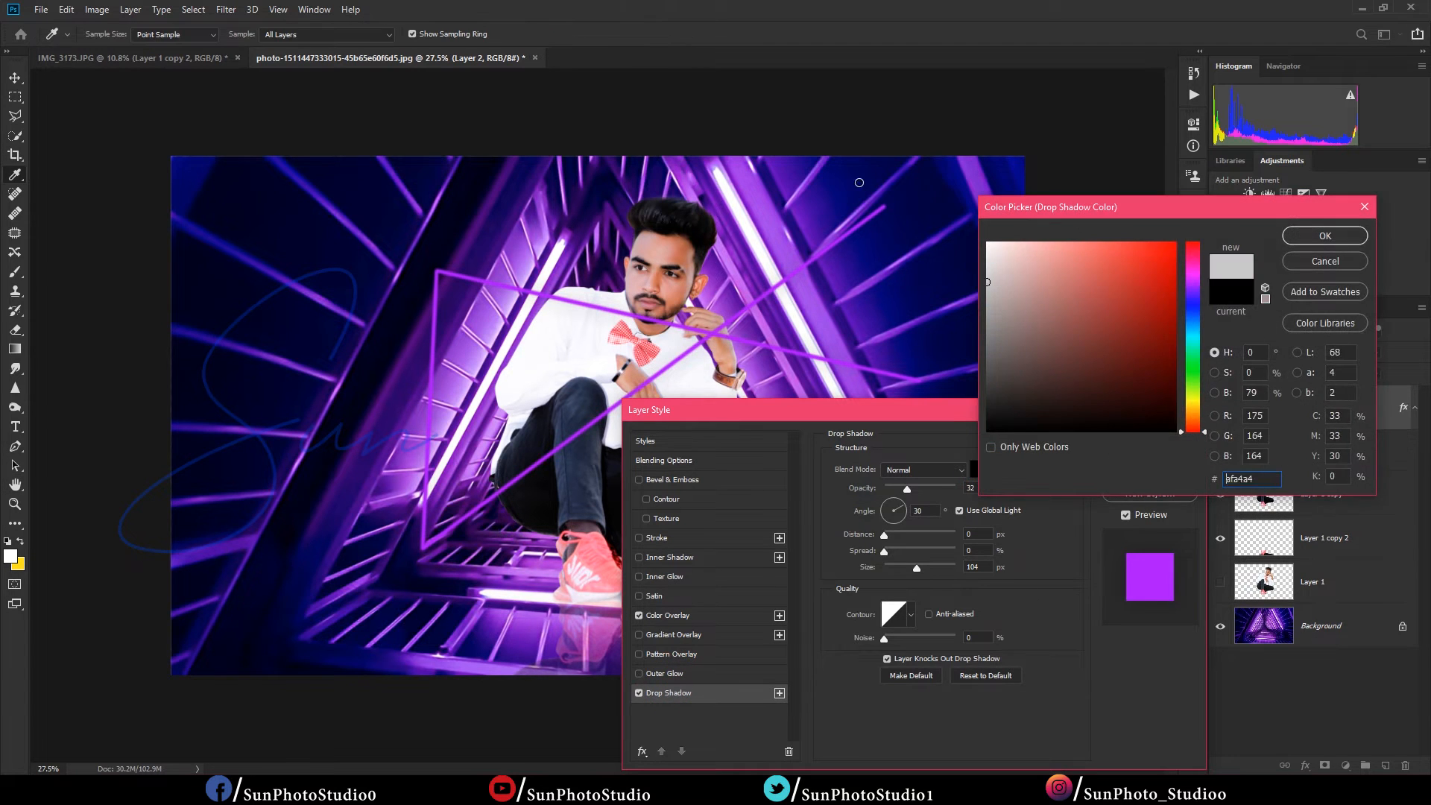
left_click(1323, 237)
left_click_drag(924, 489, 937, 490)
left_click_drag(917, 566, 937, 568)
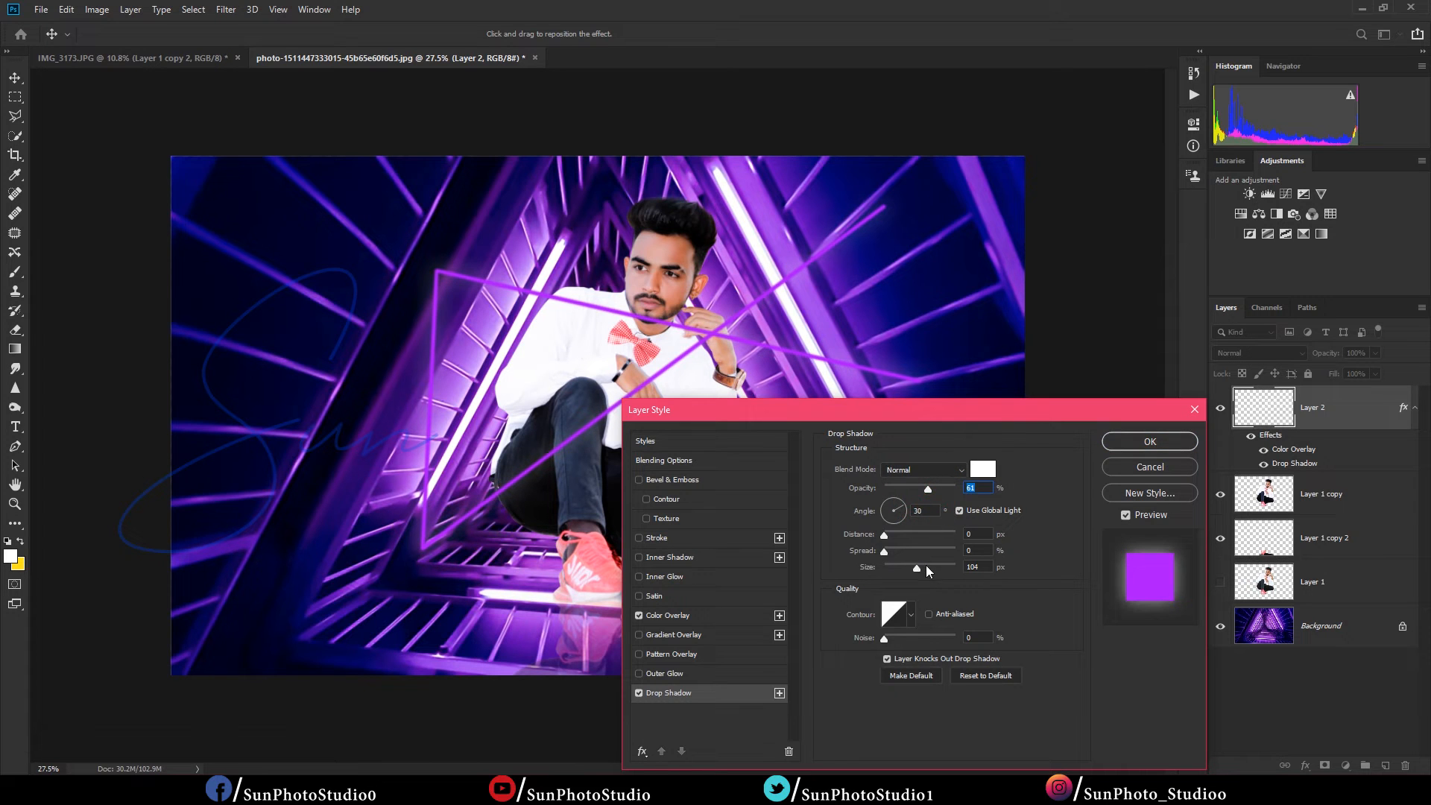
left_click_drag(901, 556, 877, 536)
left_click_drag(929, 489, 1012, 491)
mouse_move(906, 547)
left_mouse_down()
mouse_move(912, 570)
mouse_move(895, 557)
left_mouse_up()
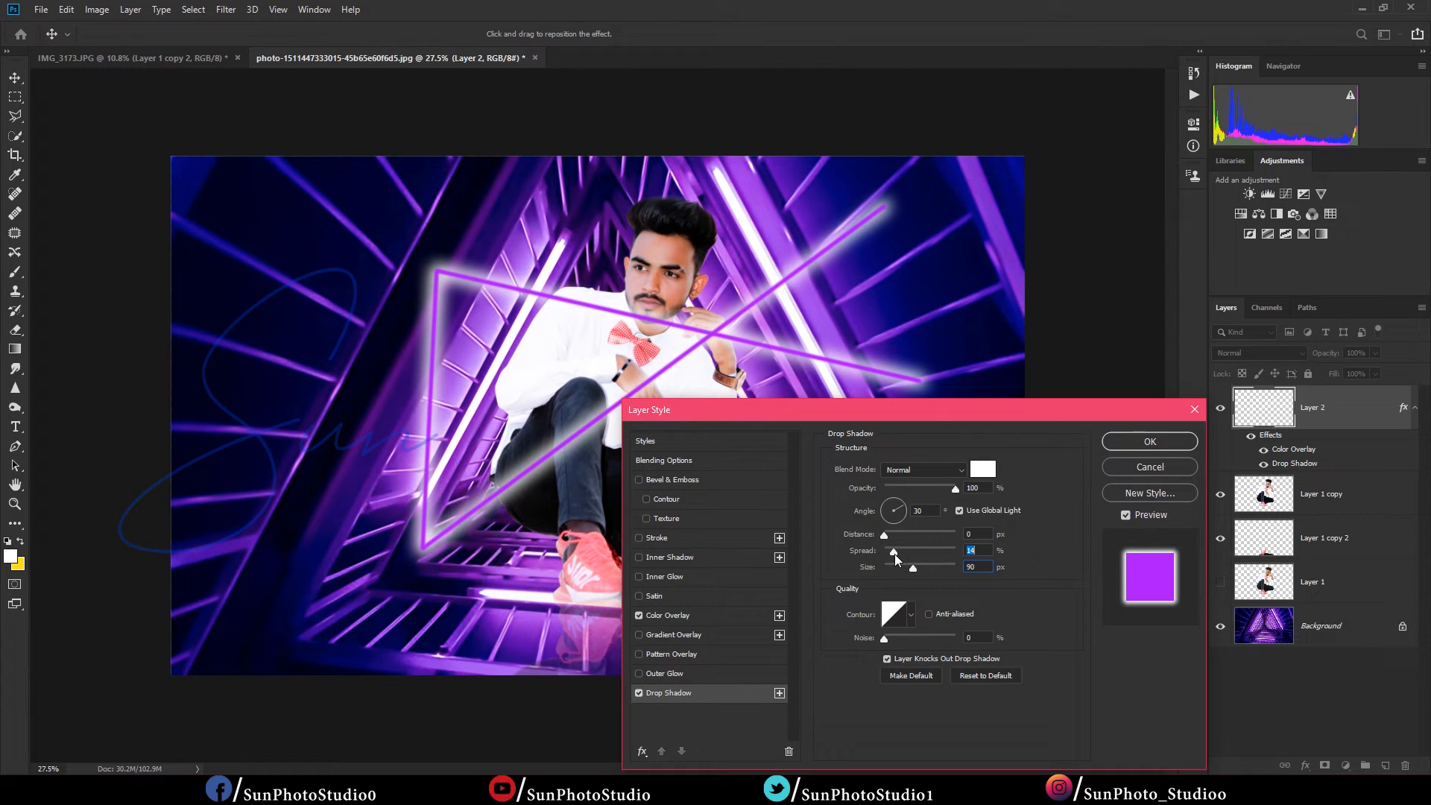
left_click(1153, 443)
key("ctrl+0")
Step: Enlarge the glowing zigzag line and reposition it so it extends across the man and past the picture's edge
left_click(12, 80)
scroll(713, 370, "down", 3)
left_click_drag(716, 330, 705, 371)
left_click_drag(912, 239, 1091, 147)
left_click_drag(944, 241, 908, 304)
double_click(905, 303)
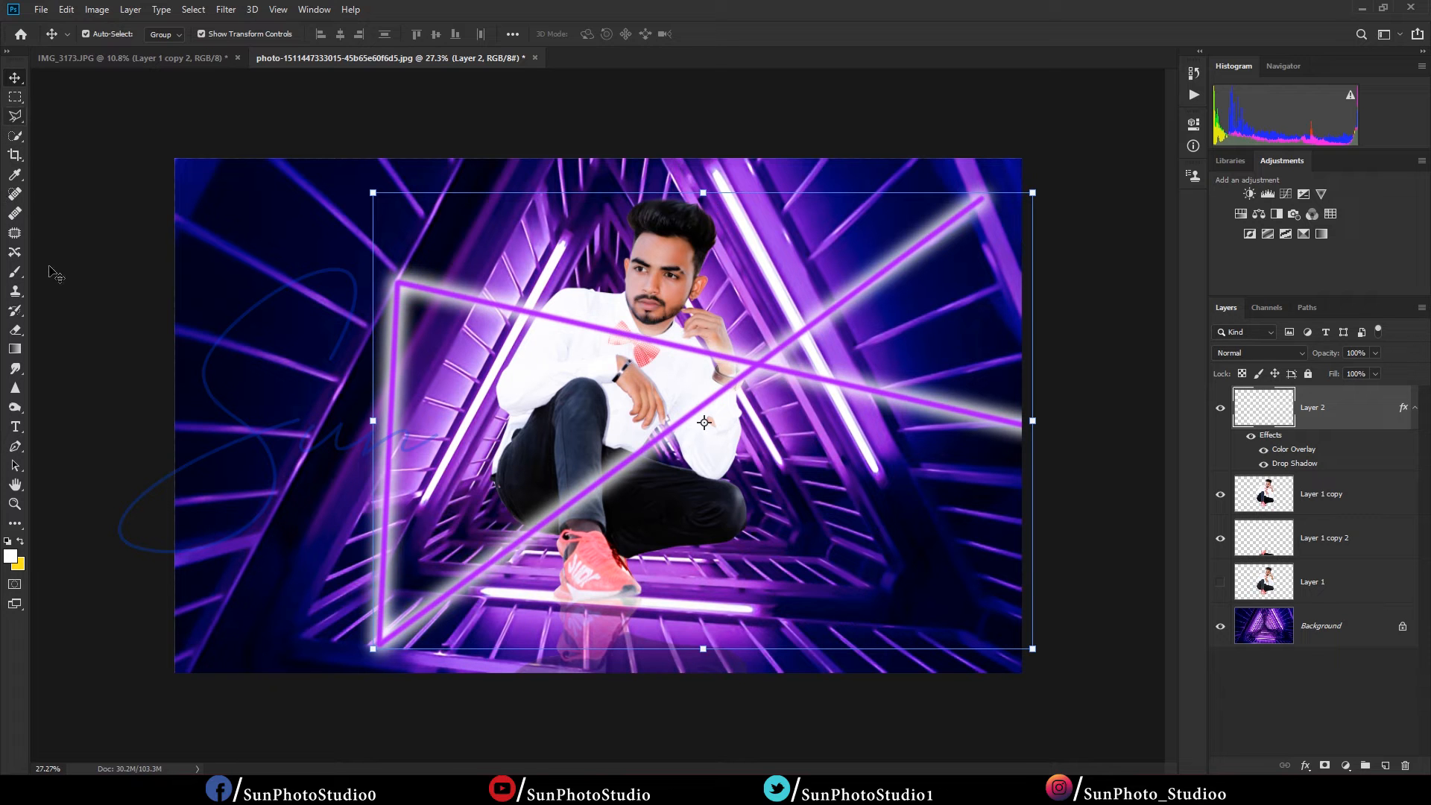
Step: Load the outline of the man's layer, Layer 1 copy, as a selection while keeping the zigzag line's layer active
left_click(15, 446)
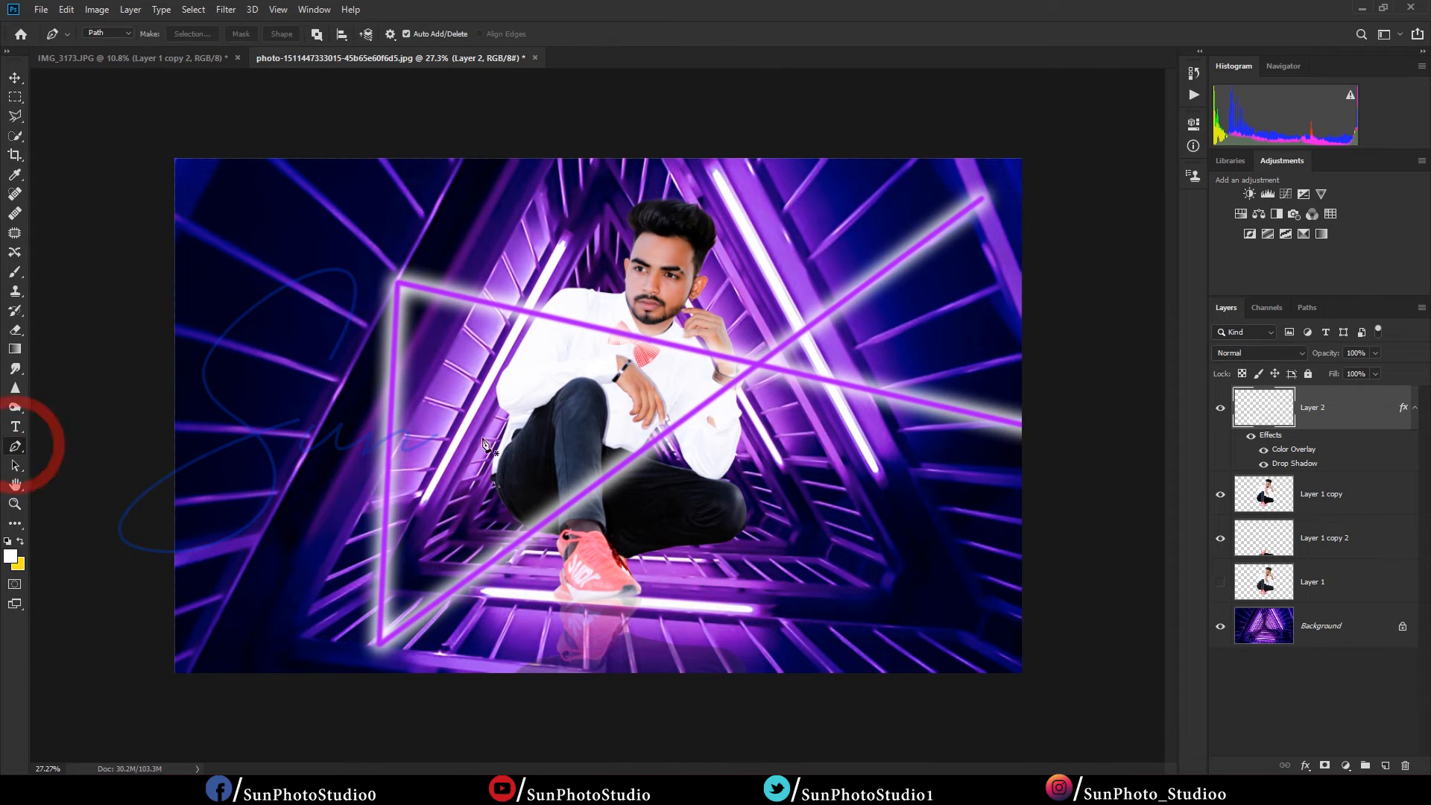
scroll(576, 294, "up", 5)
scroll(561, 263, "up", 1)
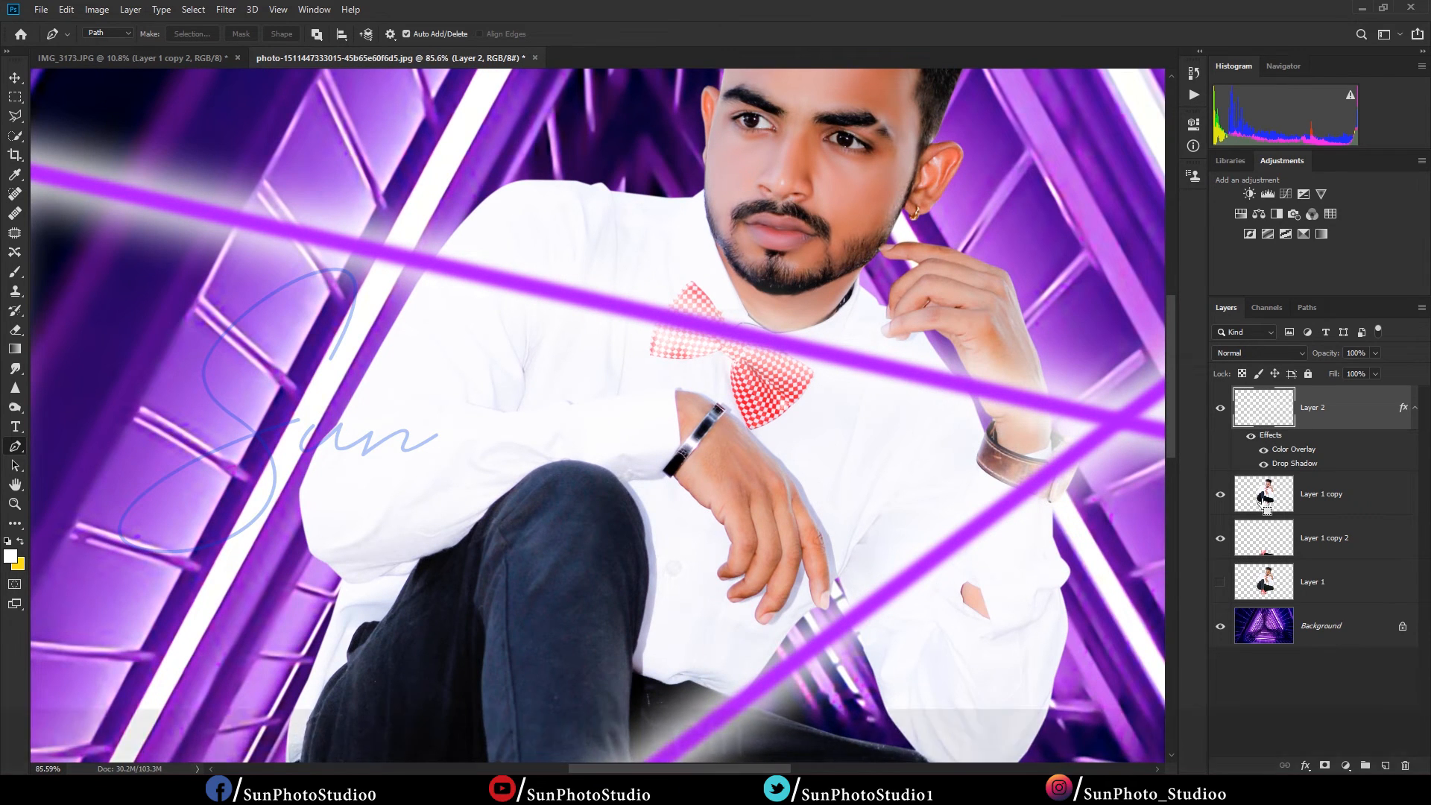
left_click(1264, 494, "ctrl")
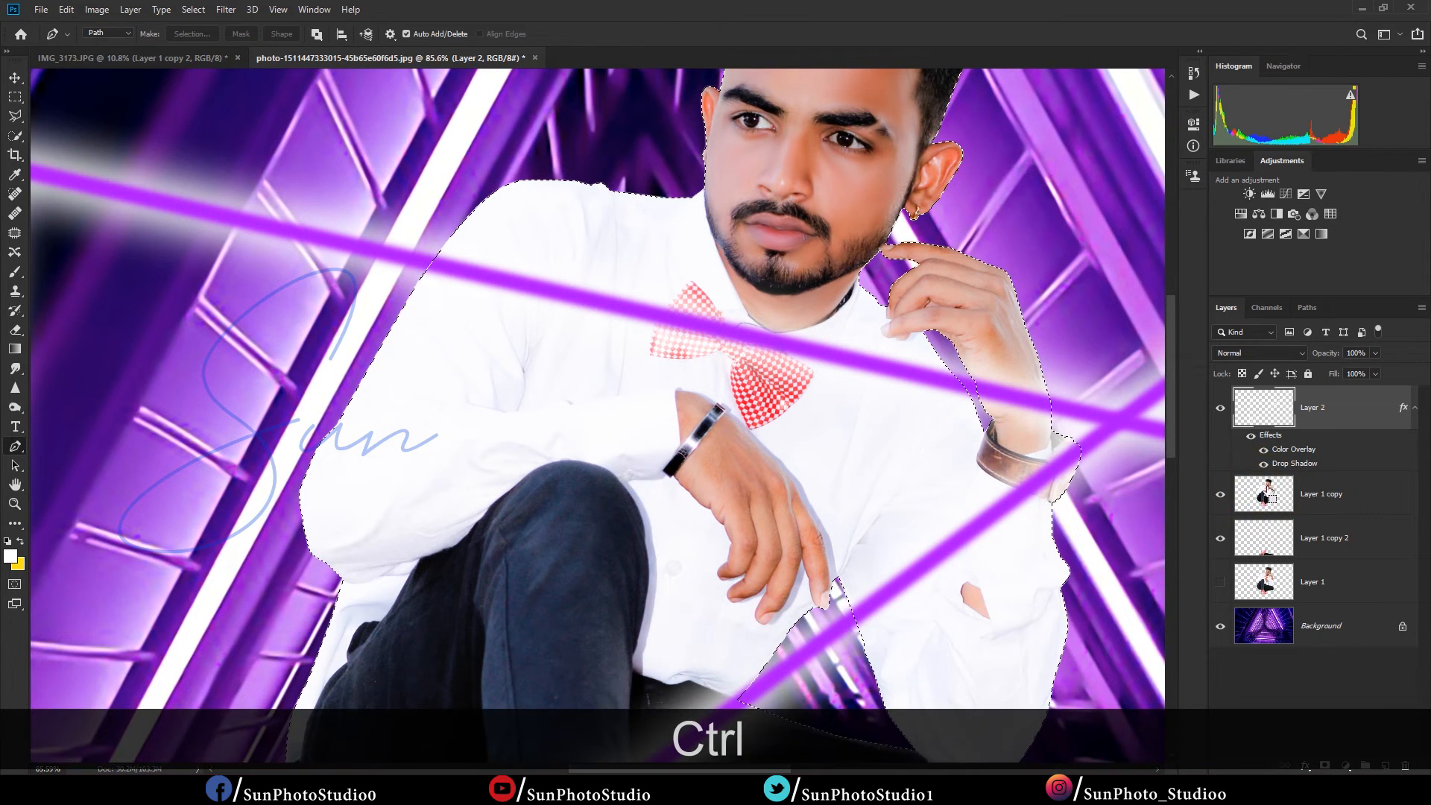
Step: Erase the upper glowing line inside the selection where it crosses the shirt and bow tie, reducing the soft Eraser to size 100
left_click(14, 330)
scroll(173, 436, "down", 2)
key("bracketright")
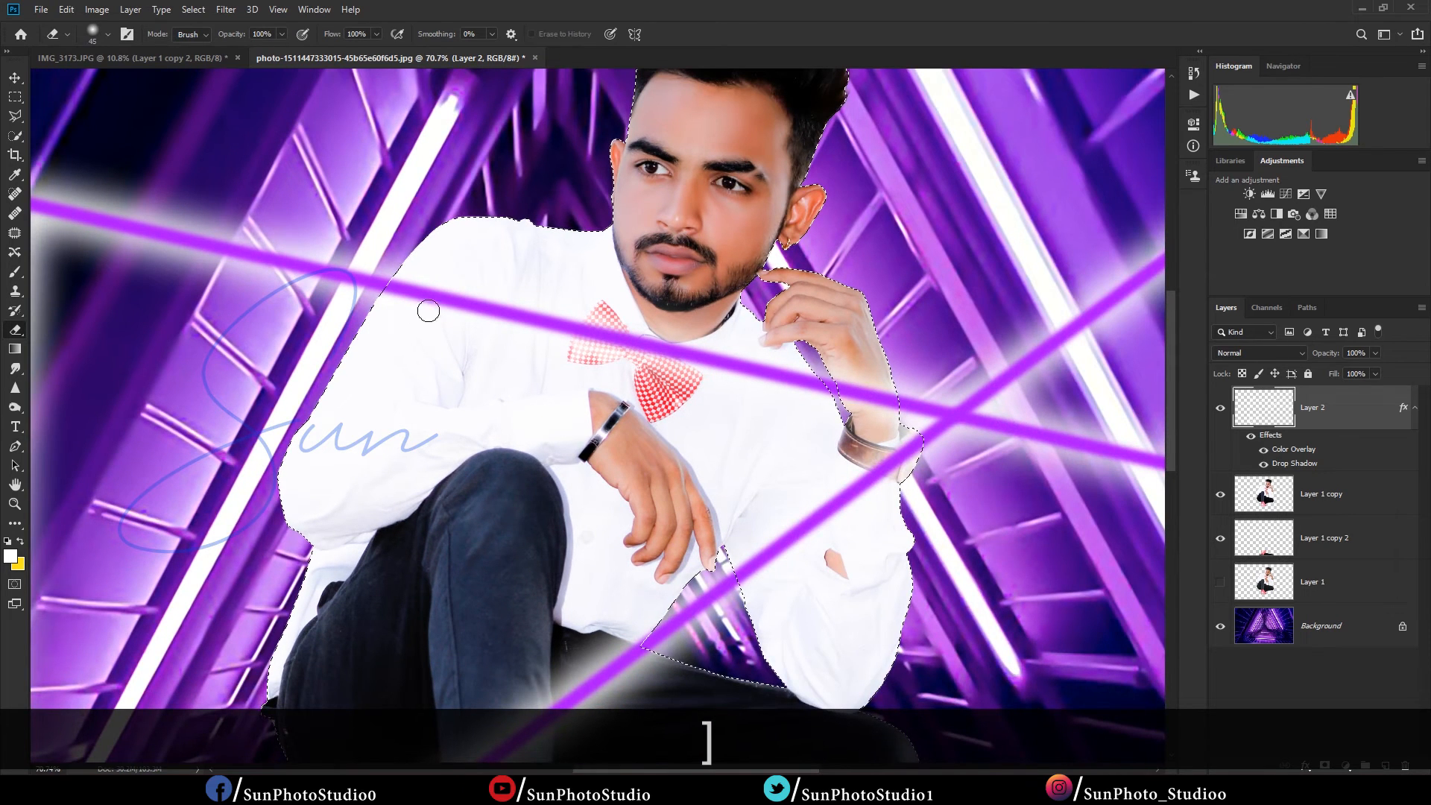
key("bracketright")
key("bracketright")
key("bracketright")
key("bracketright")
key("bracketright")
key("bracketright")
key("bracketright")
key("bracketright")
key("bracketright")
key("bracketright")
left_click(428, 295)
left_click_drag(492, 298, 653, 346)
key("bracketleft")
key("bracketleft")
key("bracketleft")
key("bracketleft")
scroll(715, 384, "up", 3)
mouse_move(523, 326)
left_mouse_down()
mouse_move(613, 333)
mouse_move(576, 308)
mouse_move(829, 410)
mouse_move(807, 371)
mouse_move(753, 345)
mouse_move(606, 332)
mouse_move(698, 332)
left_mouse_up()
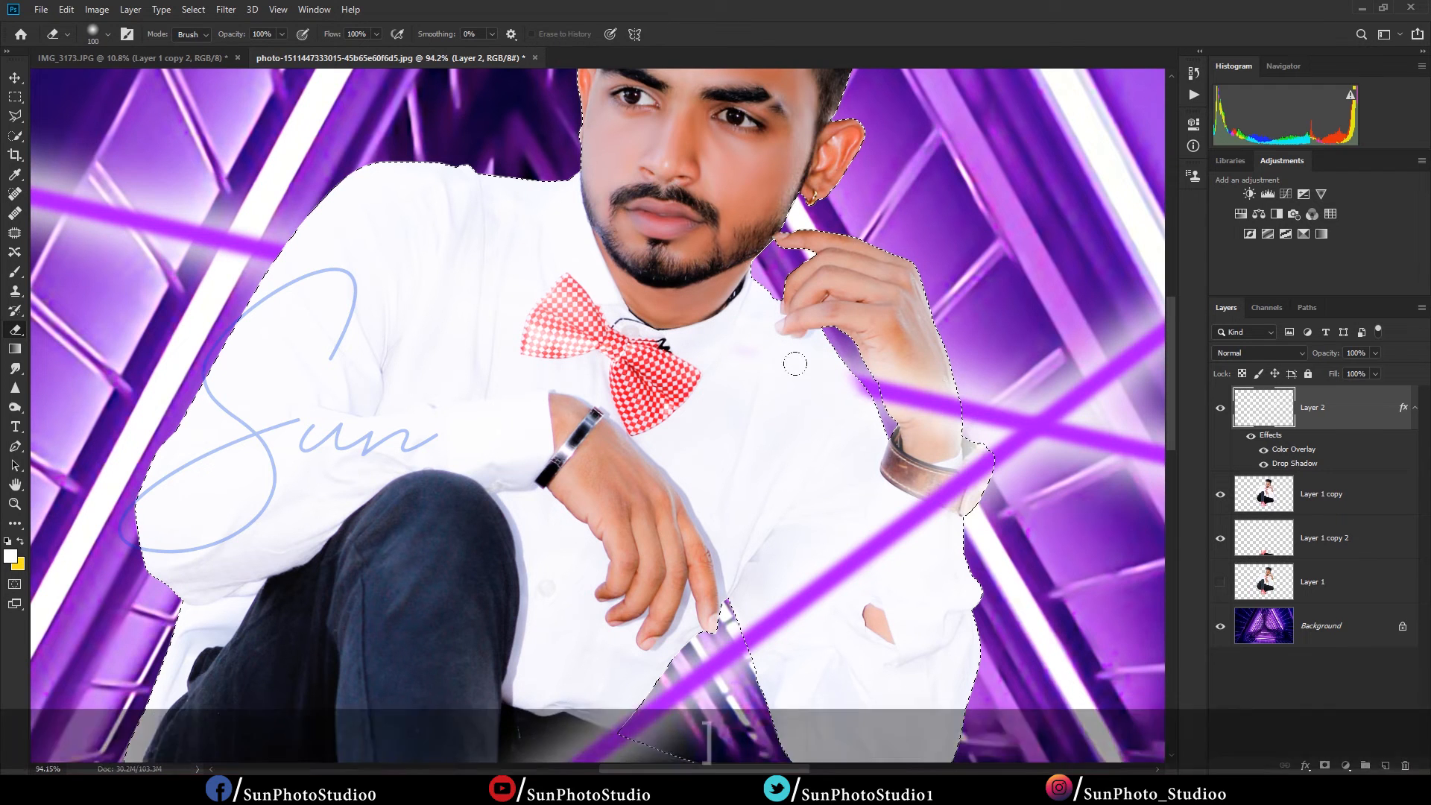
Step: Erase the rest of the upper glowing line over the shirt and raised hand inside the selection, and deselect
key("bracketright")
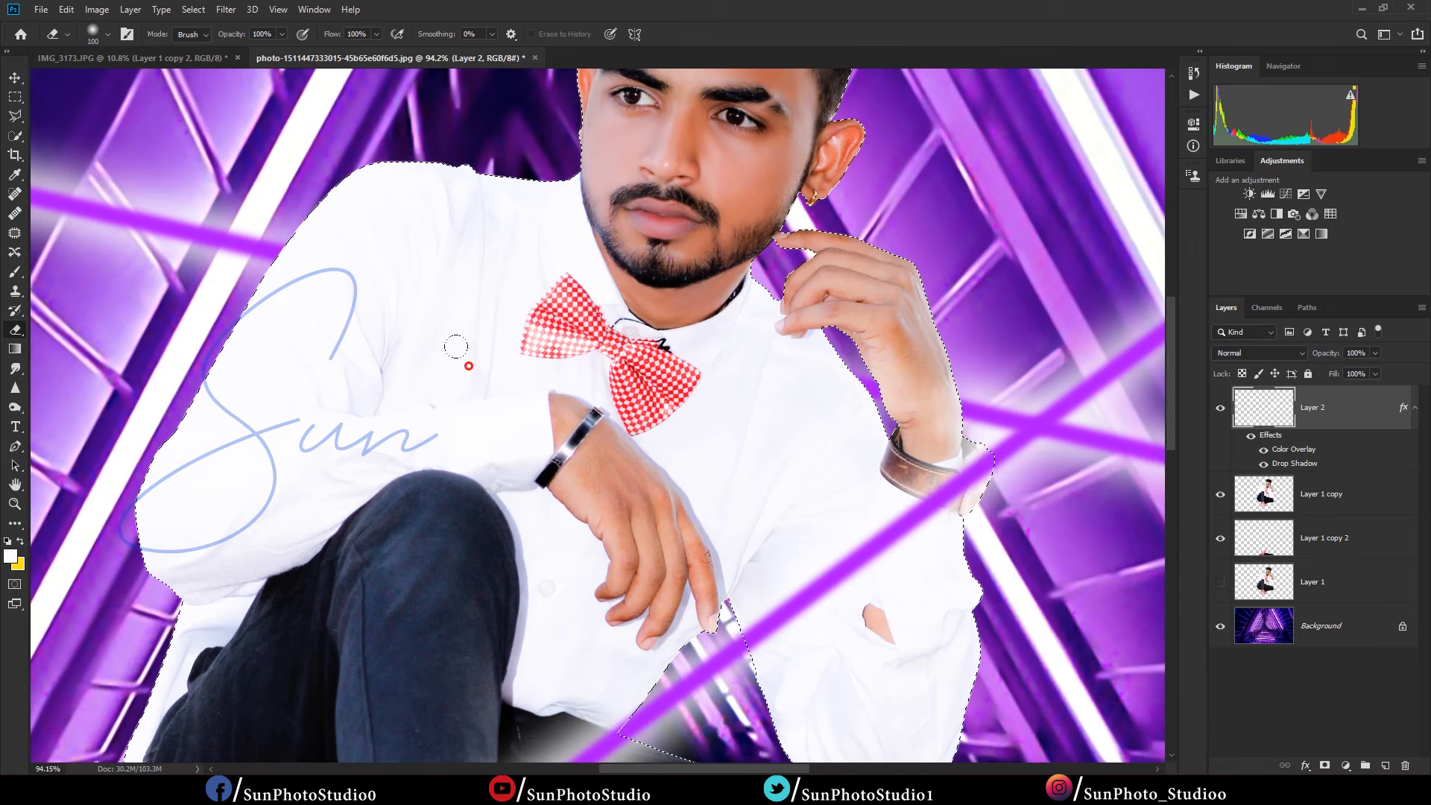
scroll(556, 308, "down", 5)
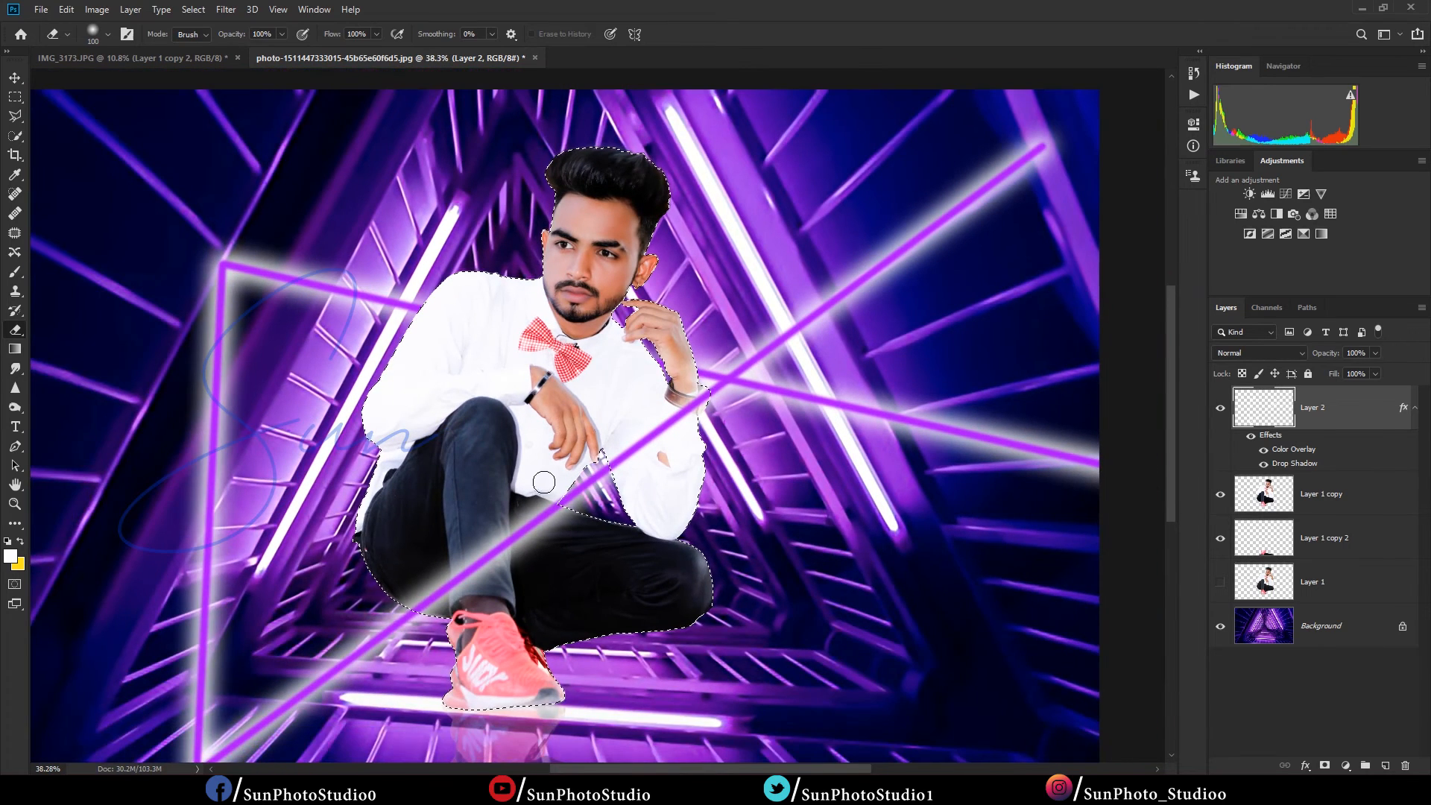
scroll(559, 477, "down", 1)
key("ctrl+d")
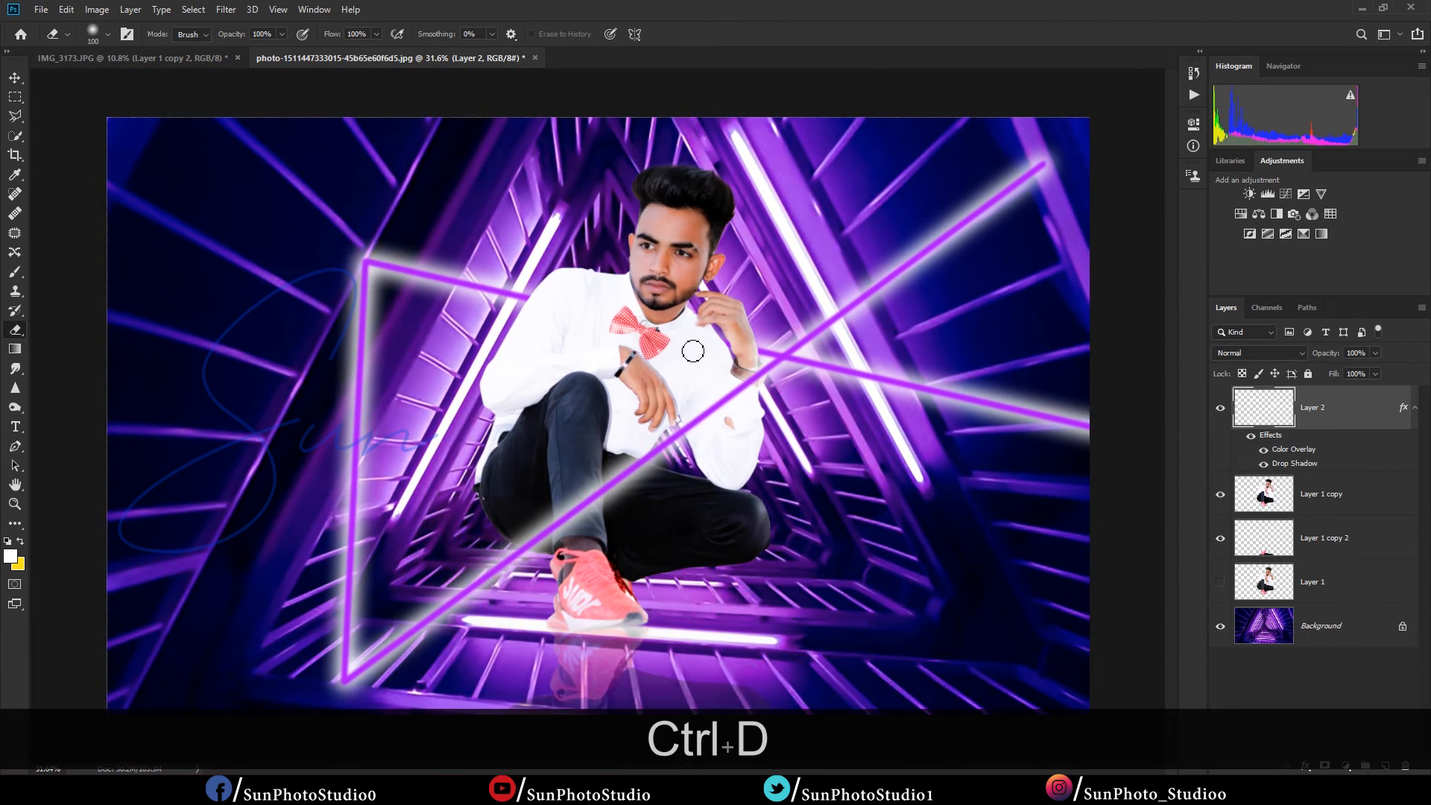
scroll(690, 343, "up", 3)
scroll(690, 337, "down", 3)
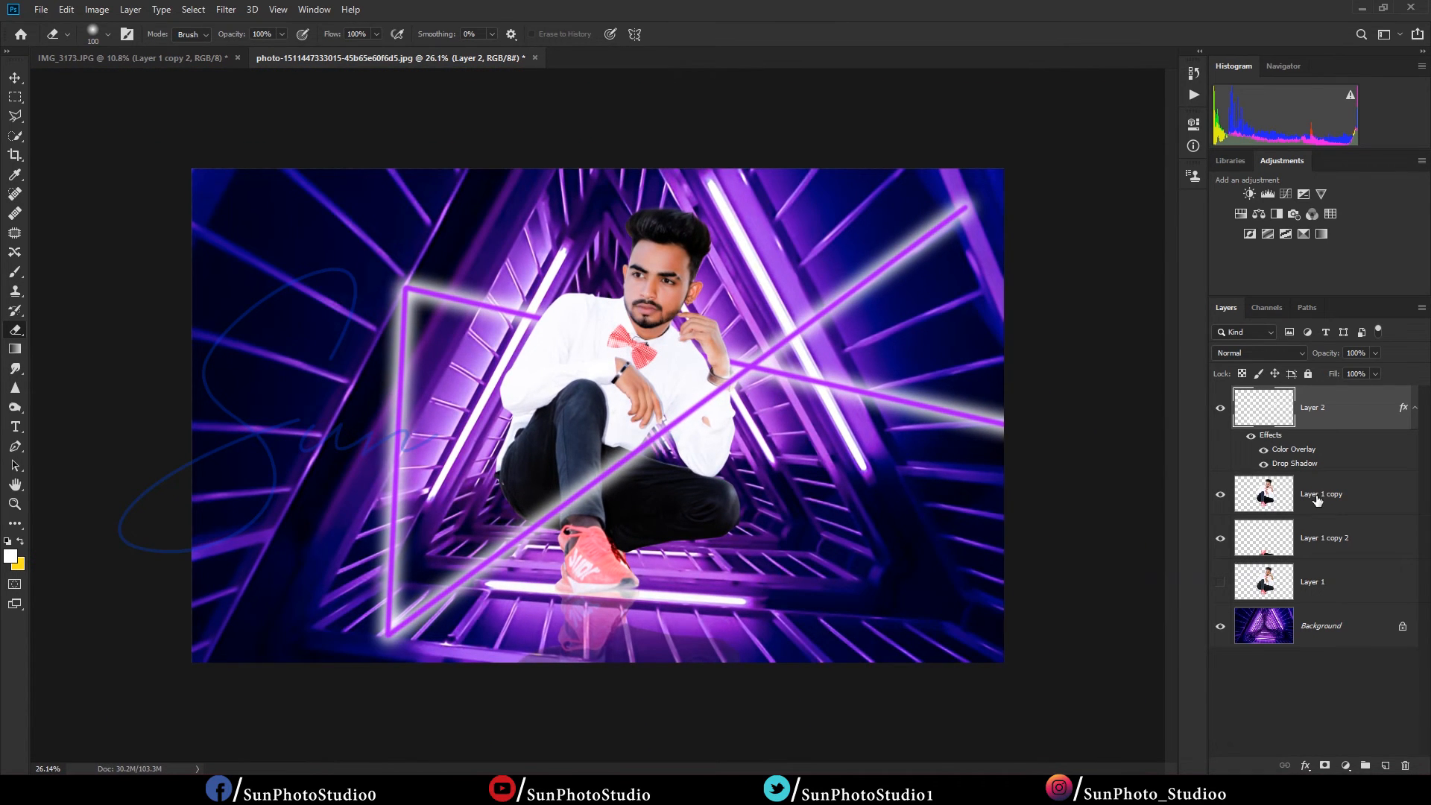
Step: Add a new layer above Layer 1 copy and set the Brush's foreground colour to magenta (#ea00ff)
left_click(1317, 500)
left_click(1386, 766)
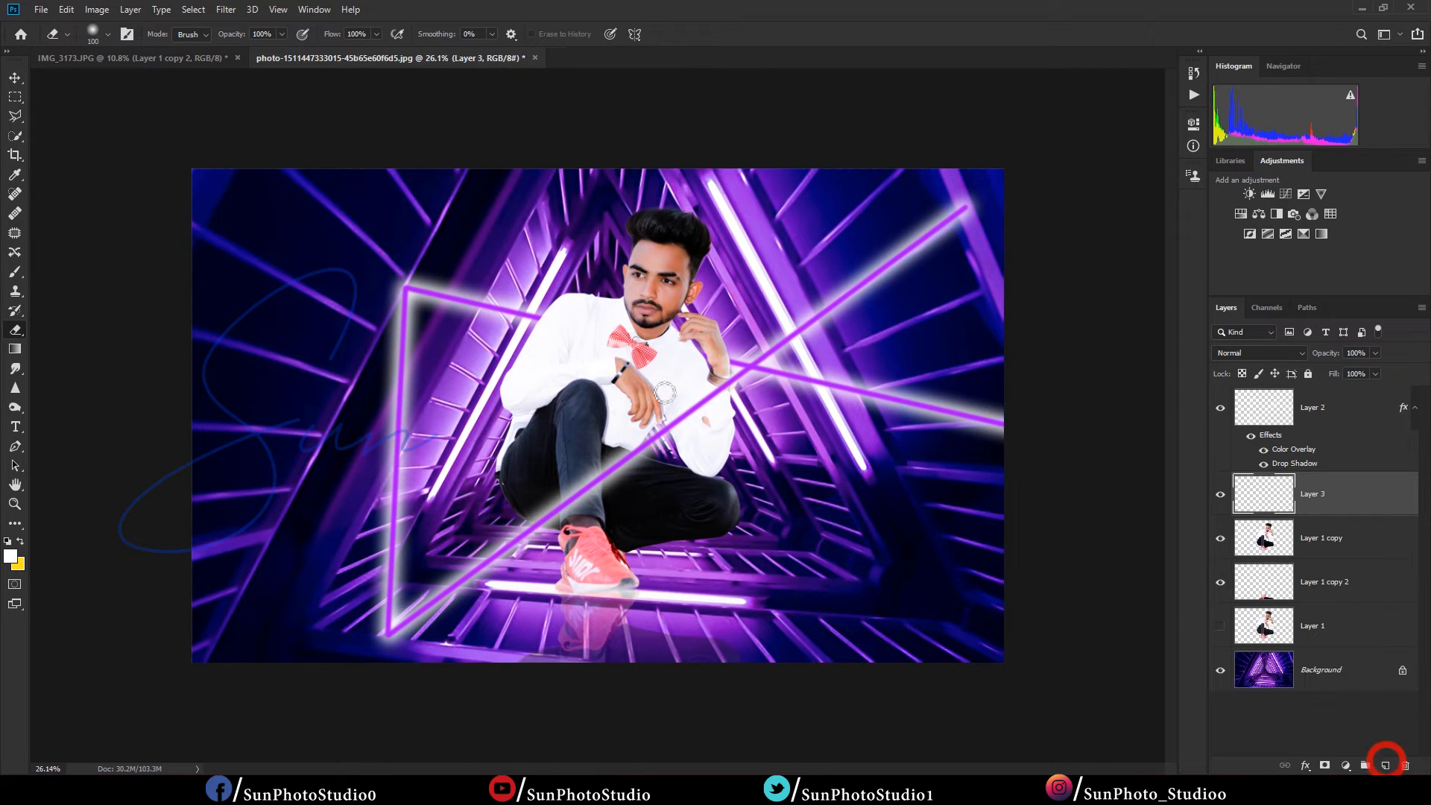
left_click(16, 272)
left_click(11, 556)
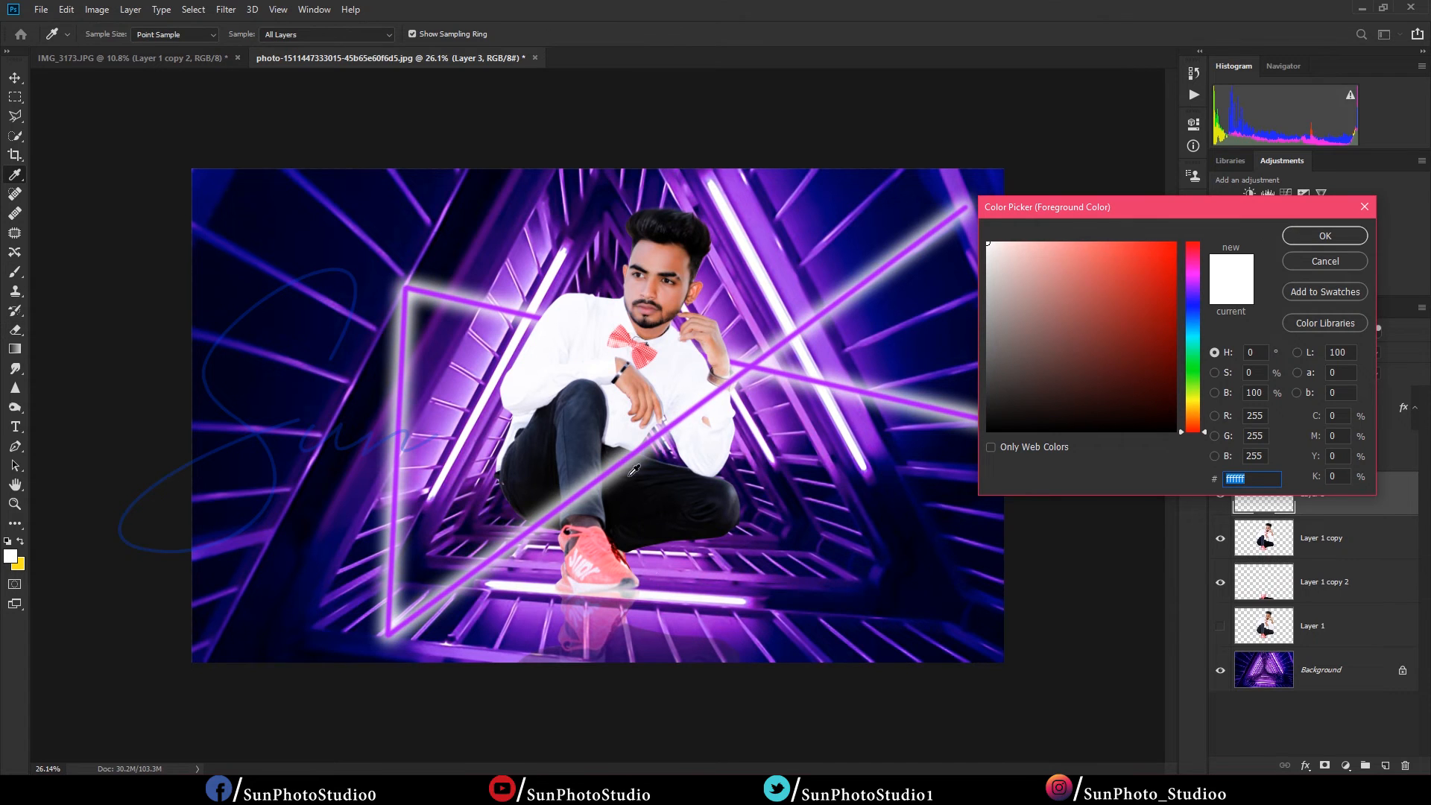
left_click(634, 452)
left_click_drag(1197, 291, 1196, 274)
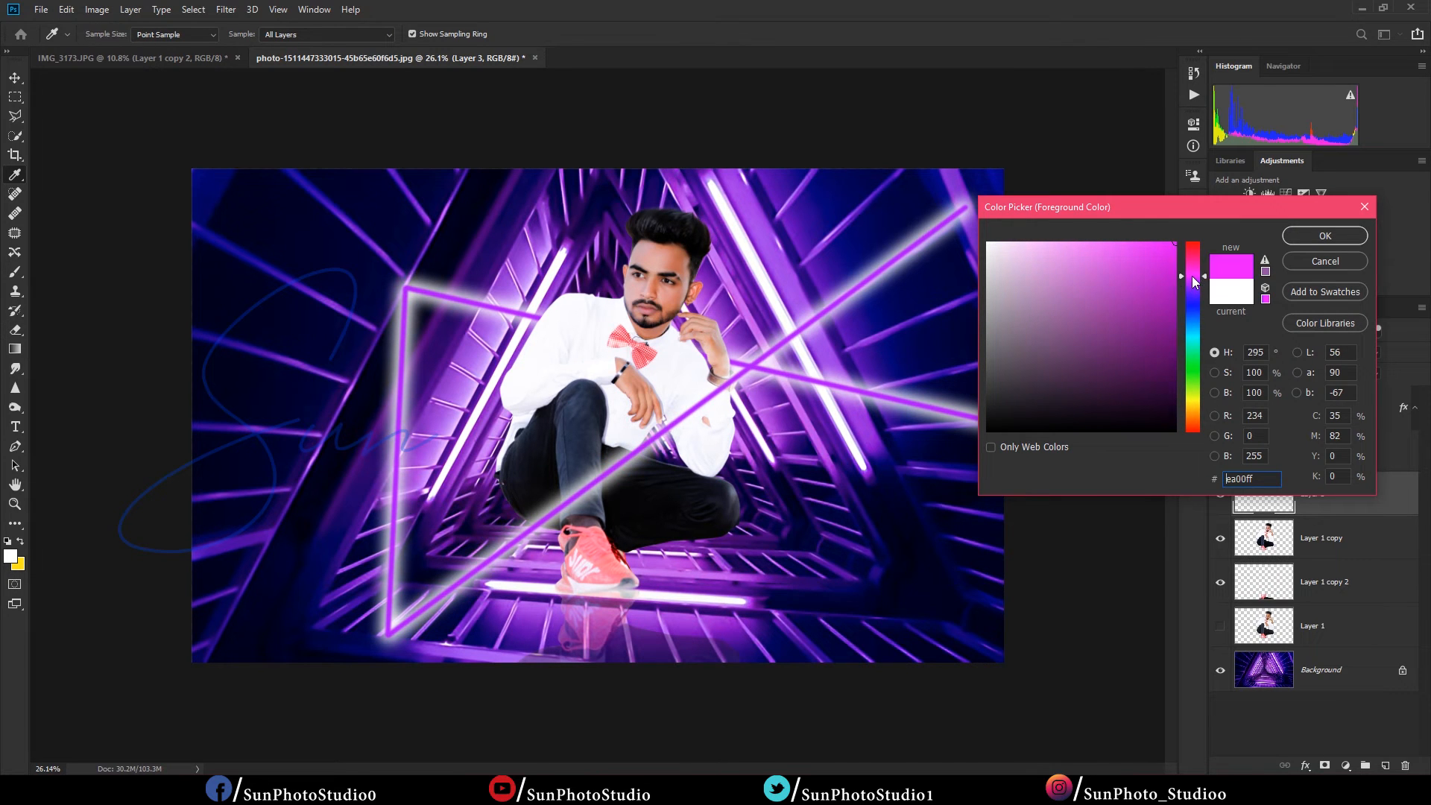
left_click(1326, 236)
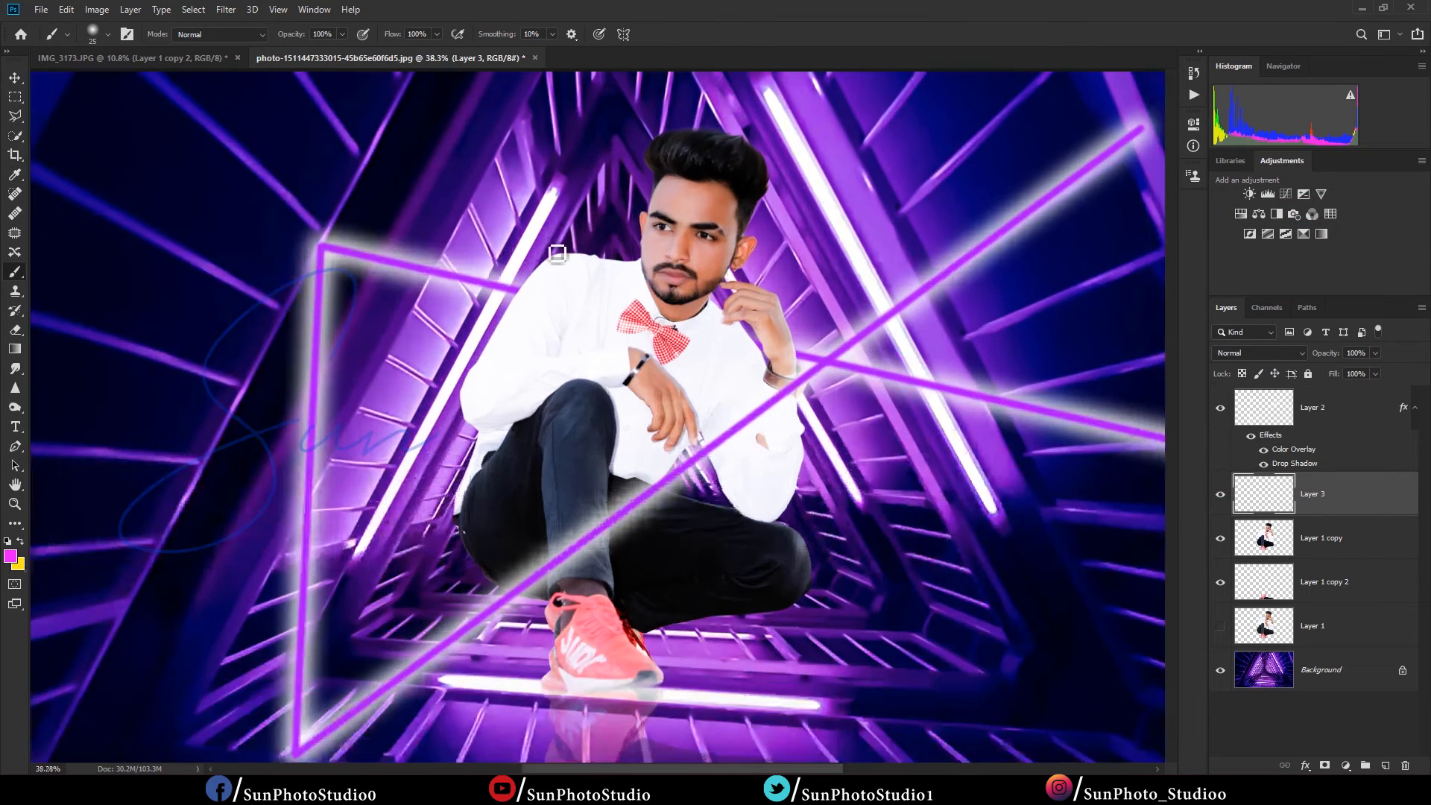
Step: Enlarge the soft Brush to size 400 while trying magenta strokes over the face and hand, and undo those strokes
scroll(775, 269, "up", 5)
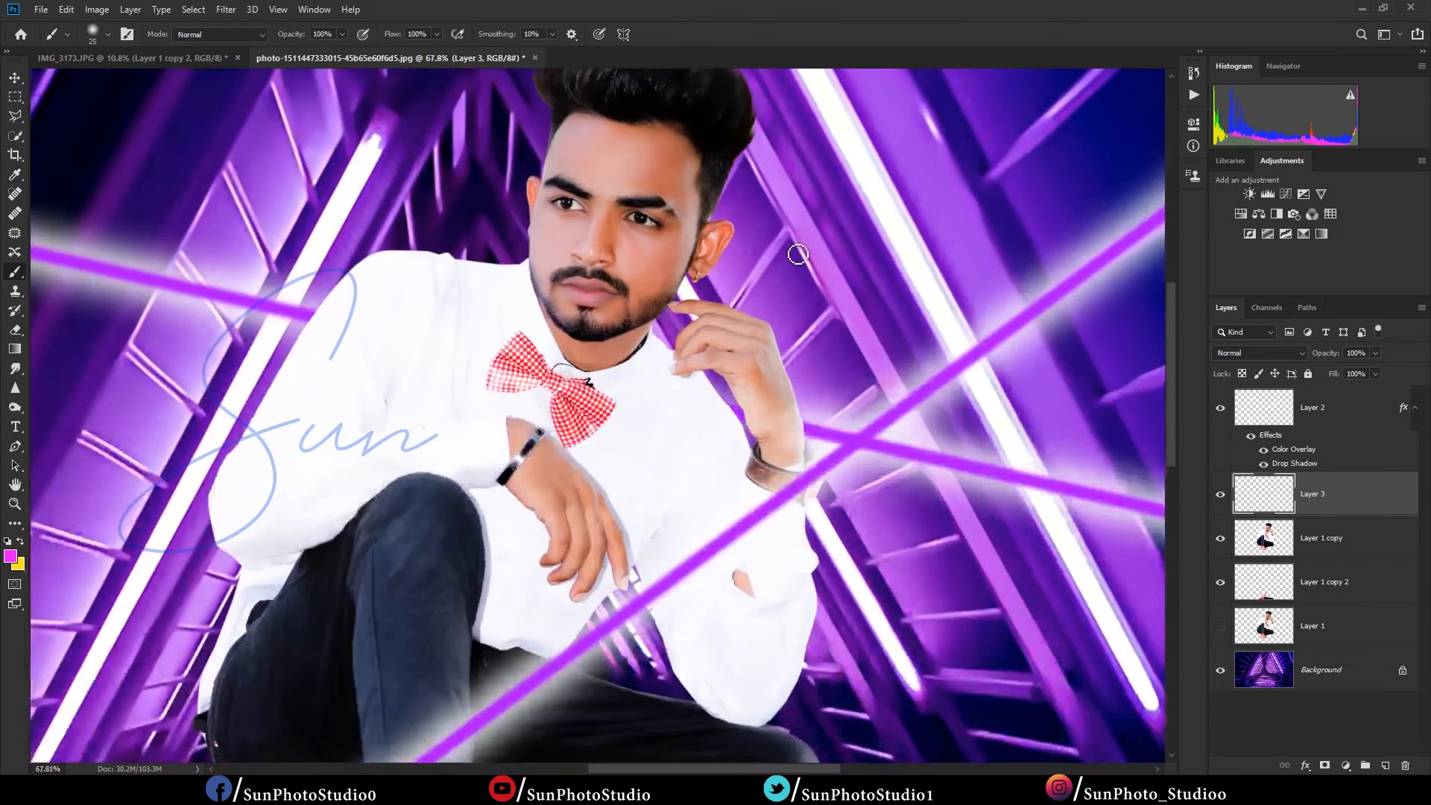
key("bracketright")
key("bracketright")
key("bracketright")
key("bracketright")
key("bracketright")
key("bracketright")
mouse_move(633, 149)
left_mouse_down()
mouse_move(641, 314)
mouse_move(601, 333)
left_mouse_up()
key("bracketleft")
left_click_drag(748, 276, 815, 488)
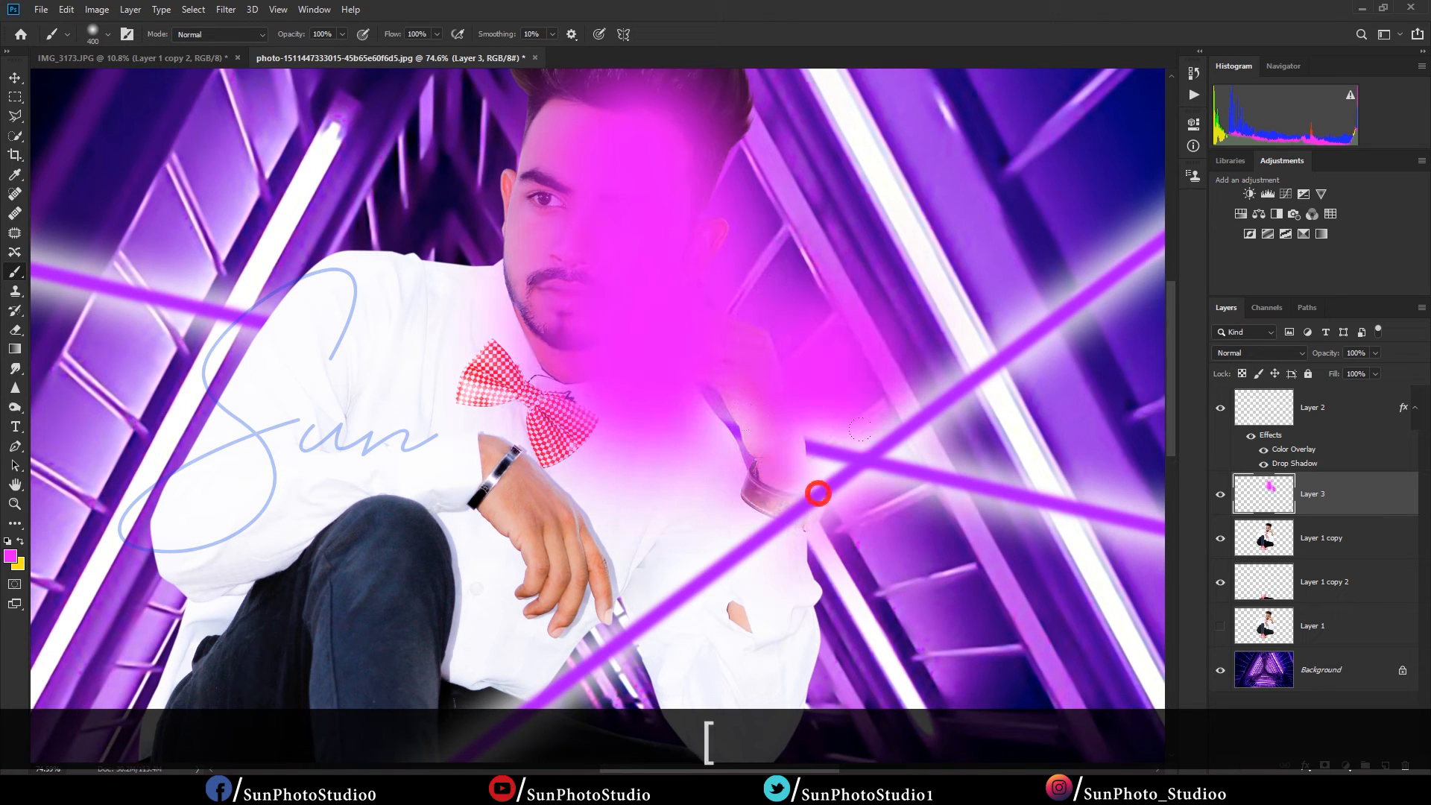
key("ctrl+z")
key("ctrl+z")
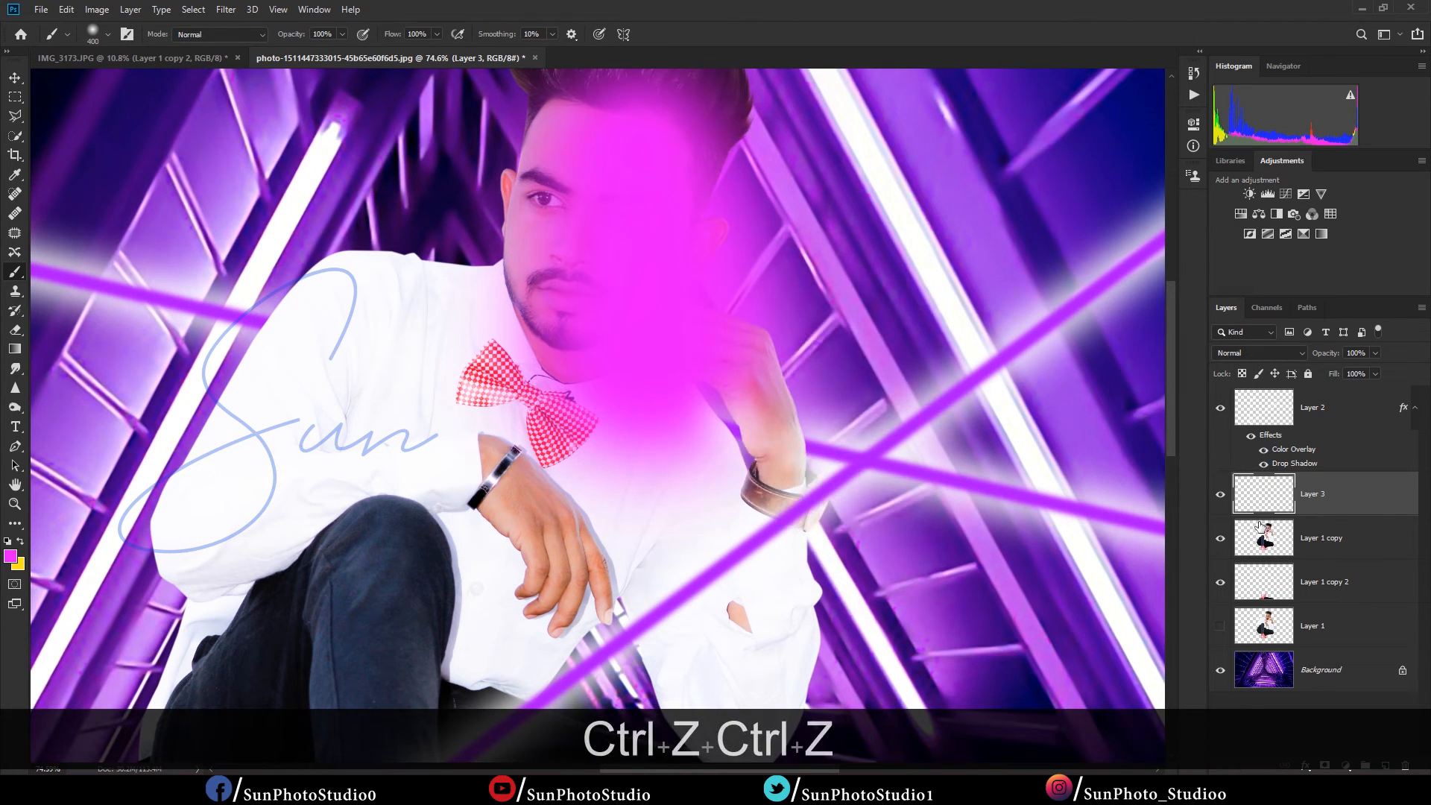
Step: Paint magenta over the face, raised arm, sleeve, knee and shoe inside the man's loaded outline, and set the layer's blend mode to Color
left_click(1265, 537, "ctrl")
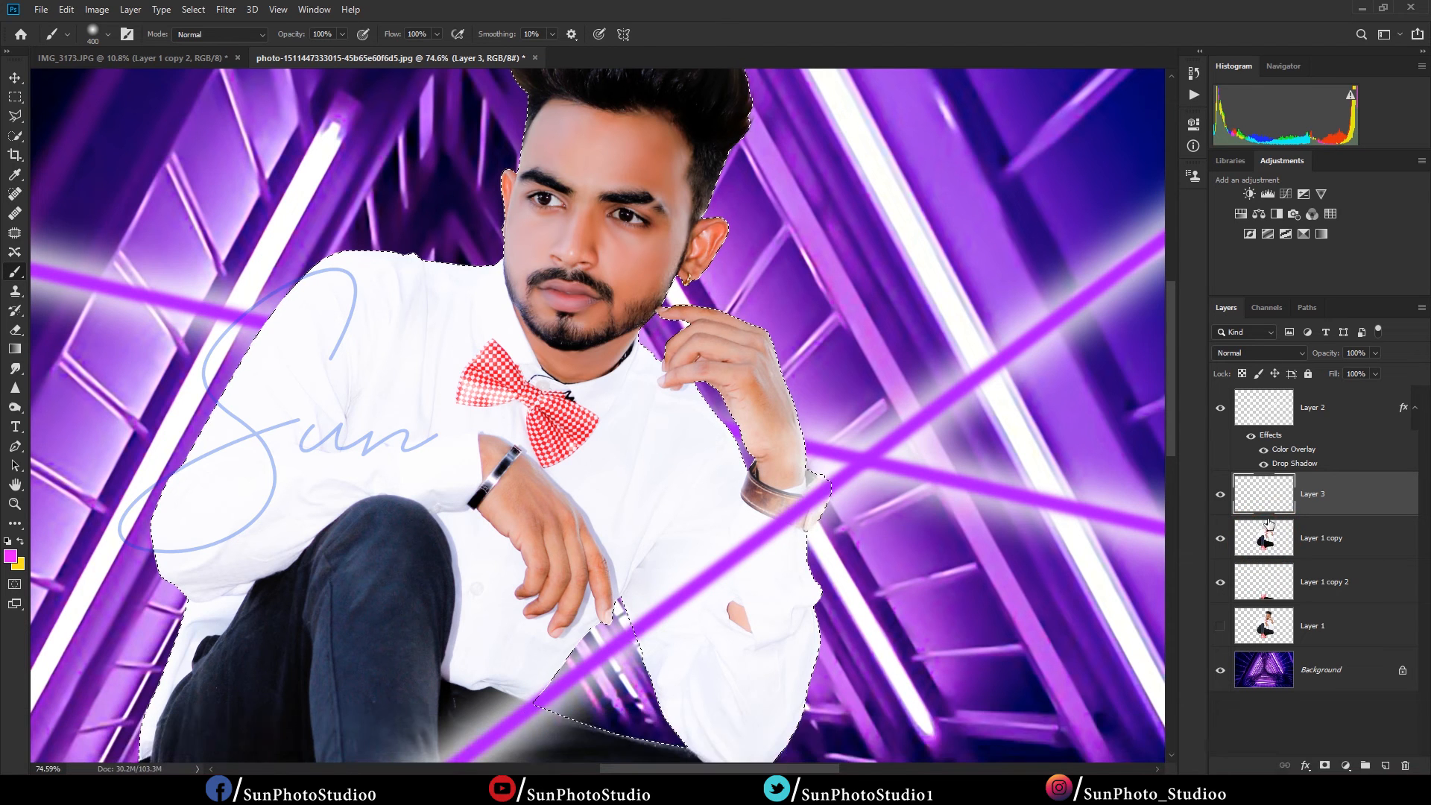
mouse_move(687, 95)
left_mouse_down()
mouse_move(648, 179)
mouse_move(583, 254)
mouse_move(525, 259)
mouse_move(580, 90)
mouse_move(591, 234)
mouse_move(647, 286)
mouse_move(734, 324)
left_mouse_up()
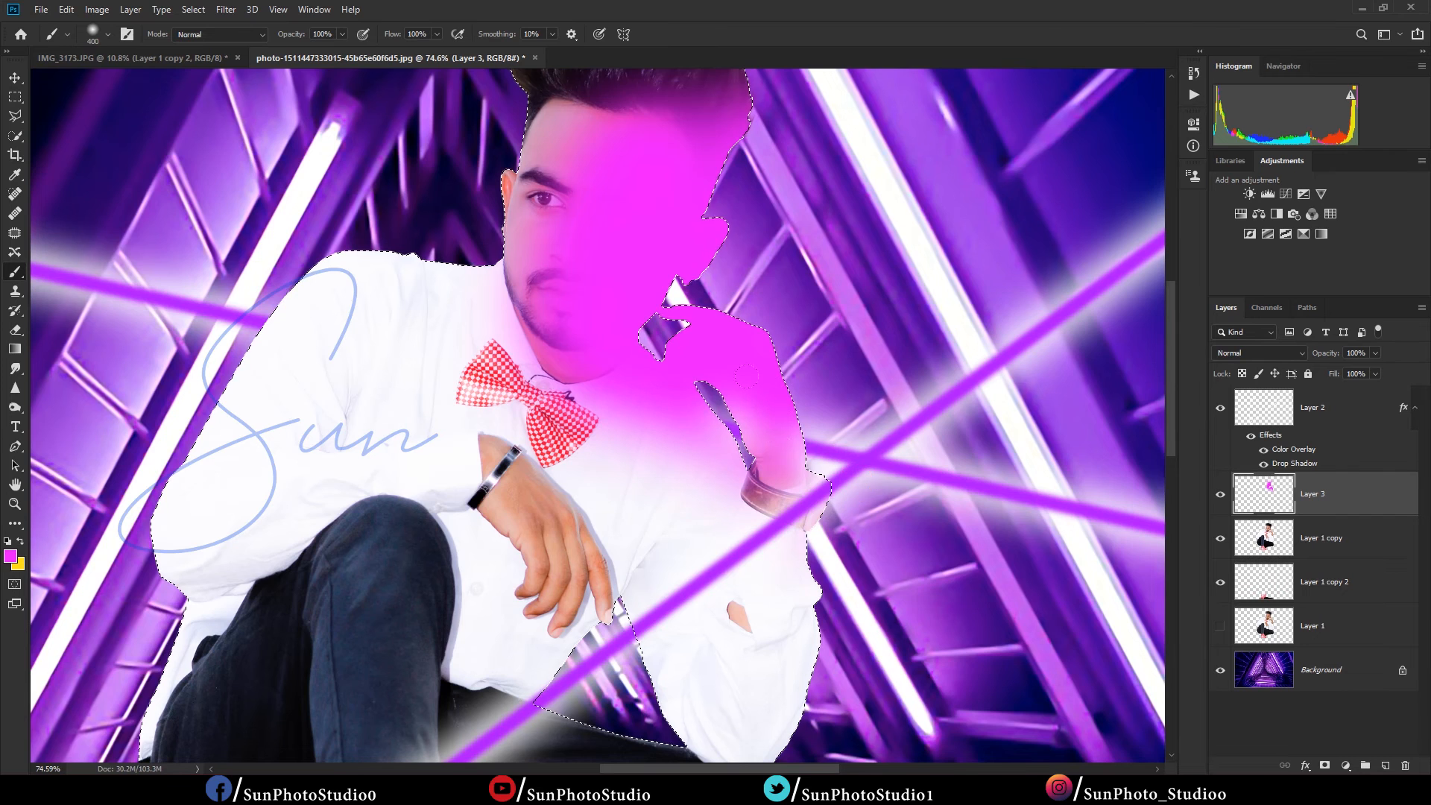
scroll(827, 513, "down", 3)
mouse_move(827, 513)
left_mouse_down()
mouse_move(692, 578)
mouse_move(597, 641)
left_mouse_up()
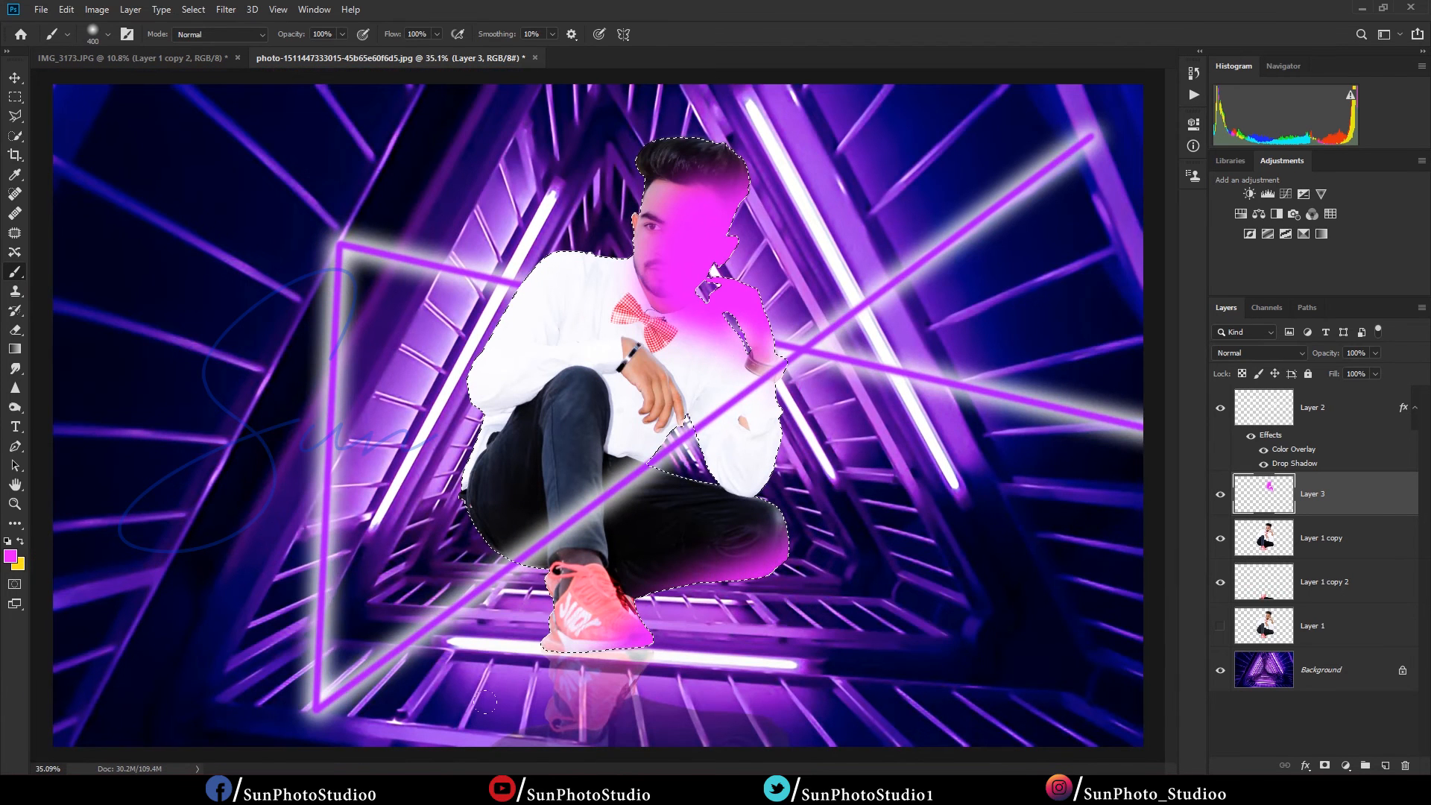
left_click_drag(758, 432, 771, 383)
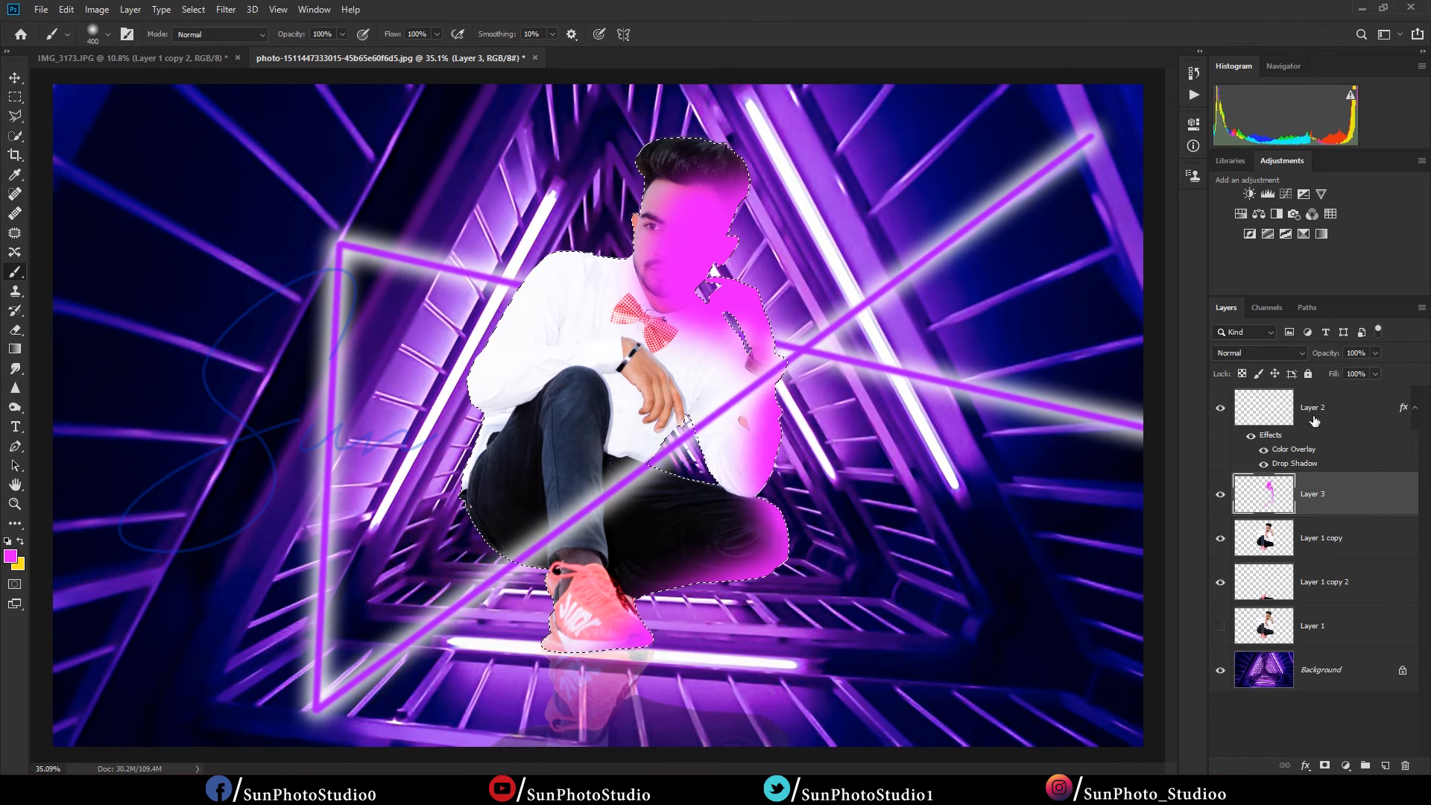
left_click(1267, 352)
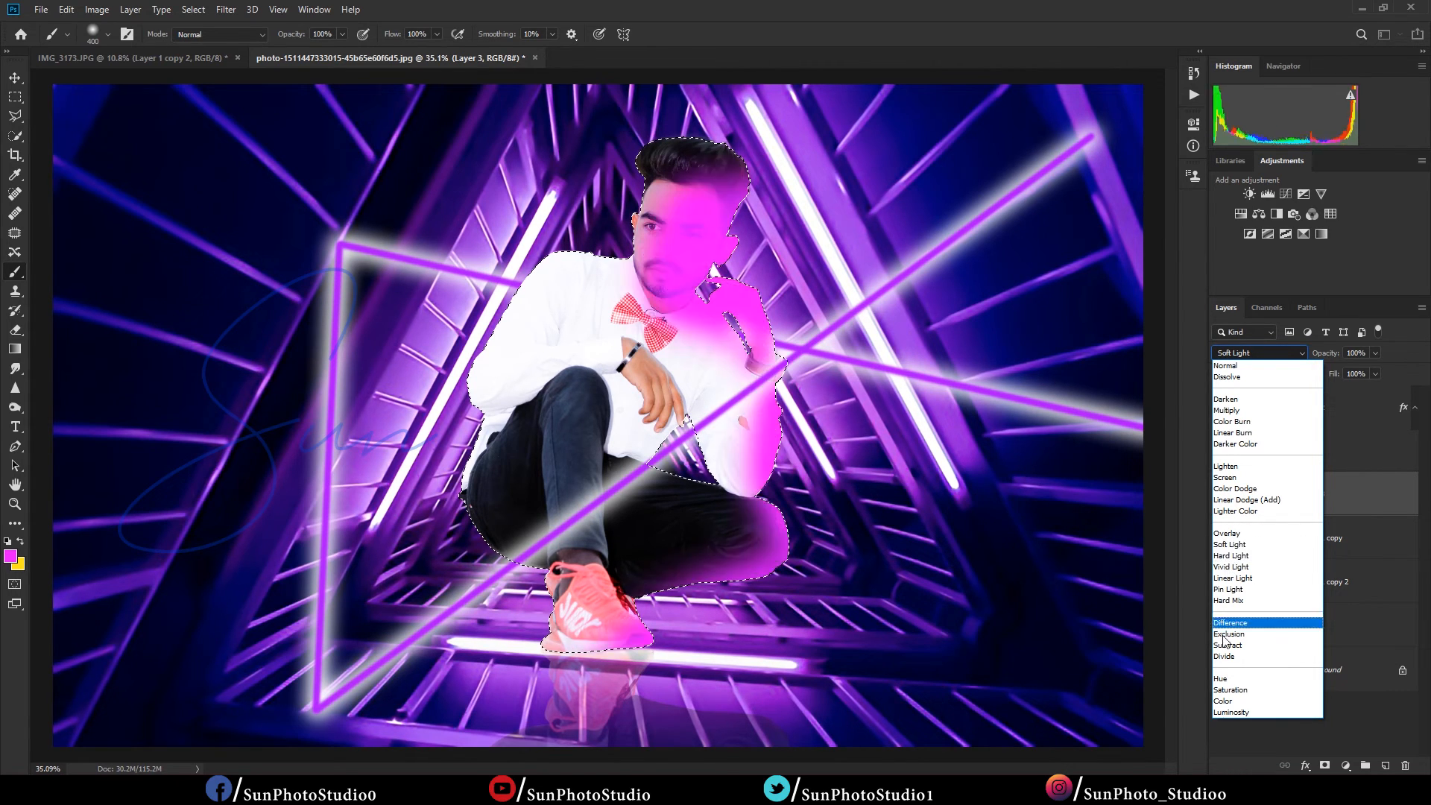
left_click(1224, 702)
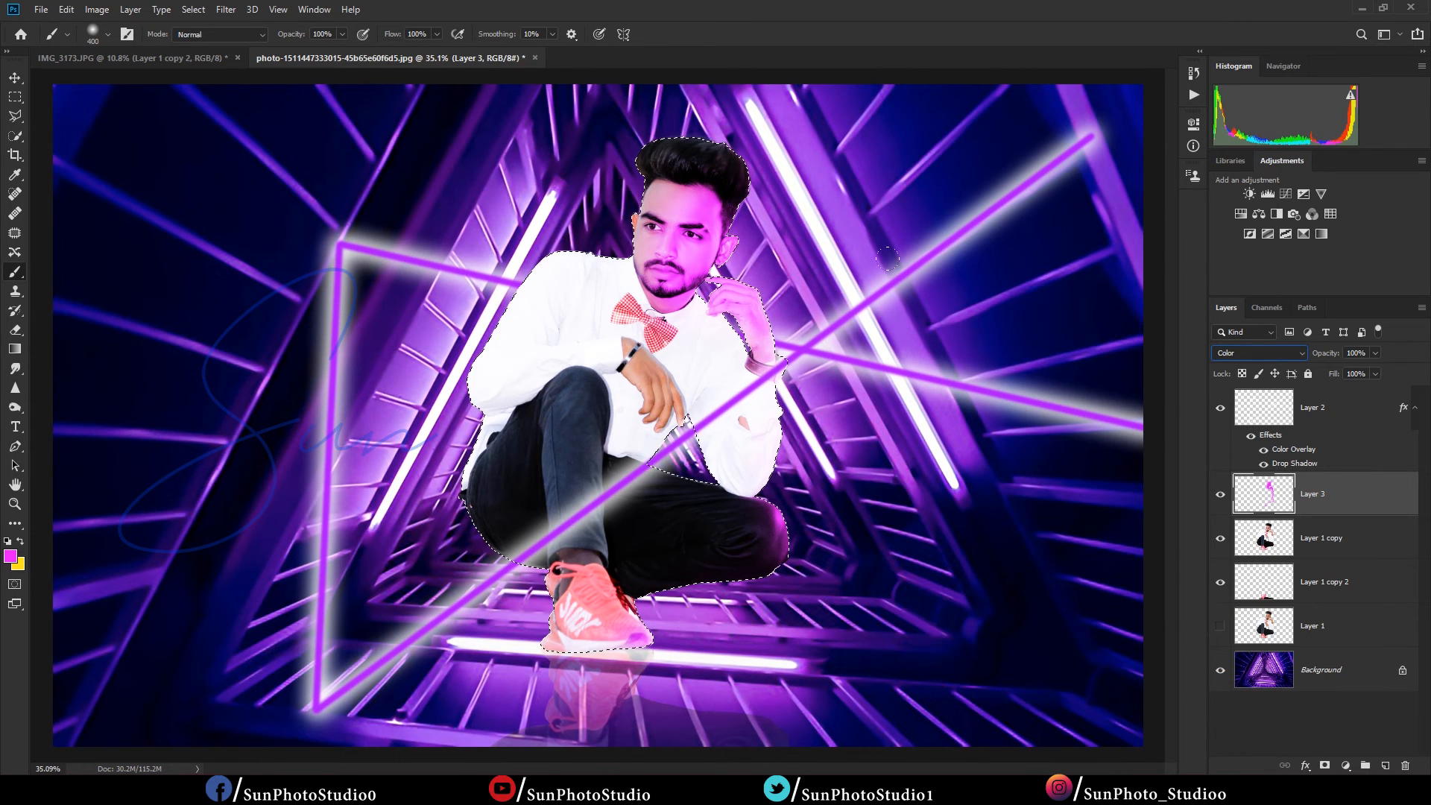
Step: Soften the magenta tint on the man's face using the soft Eraser enlarged to size 1400
left_click(715, 232, "ctrl")
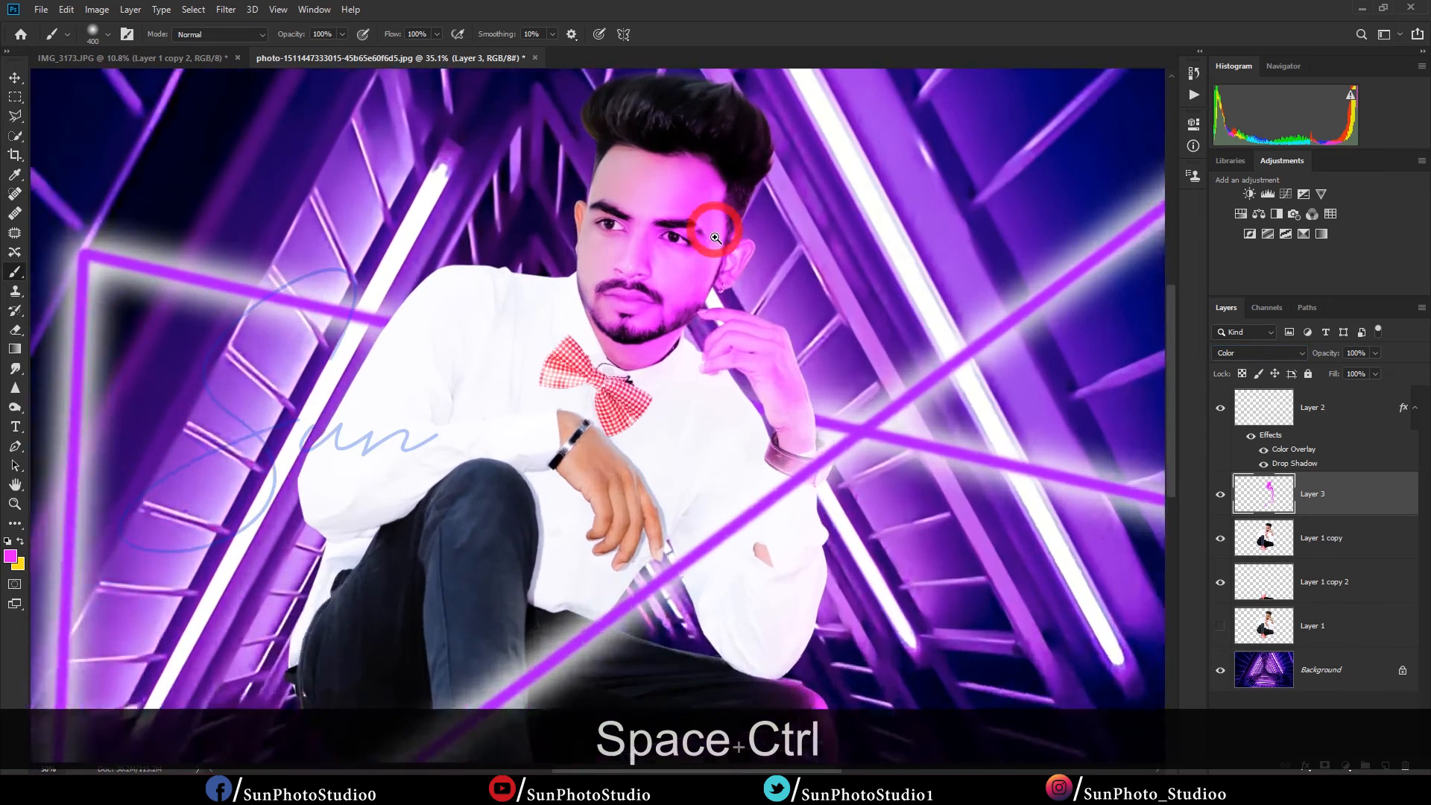
left_click(715, 237, "ctrl")
key("e")
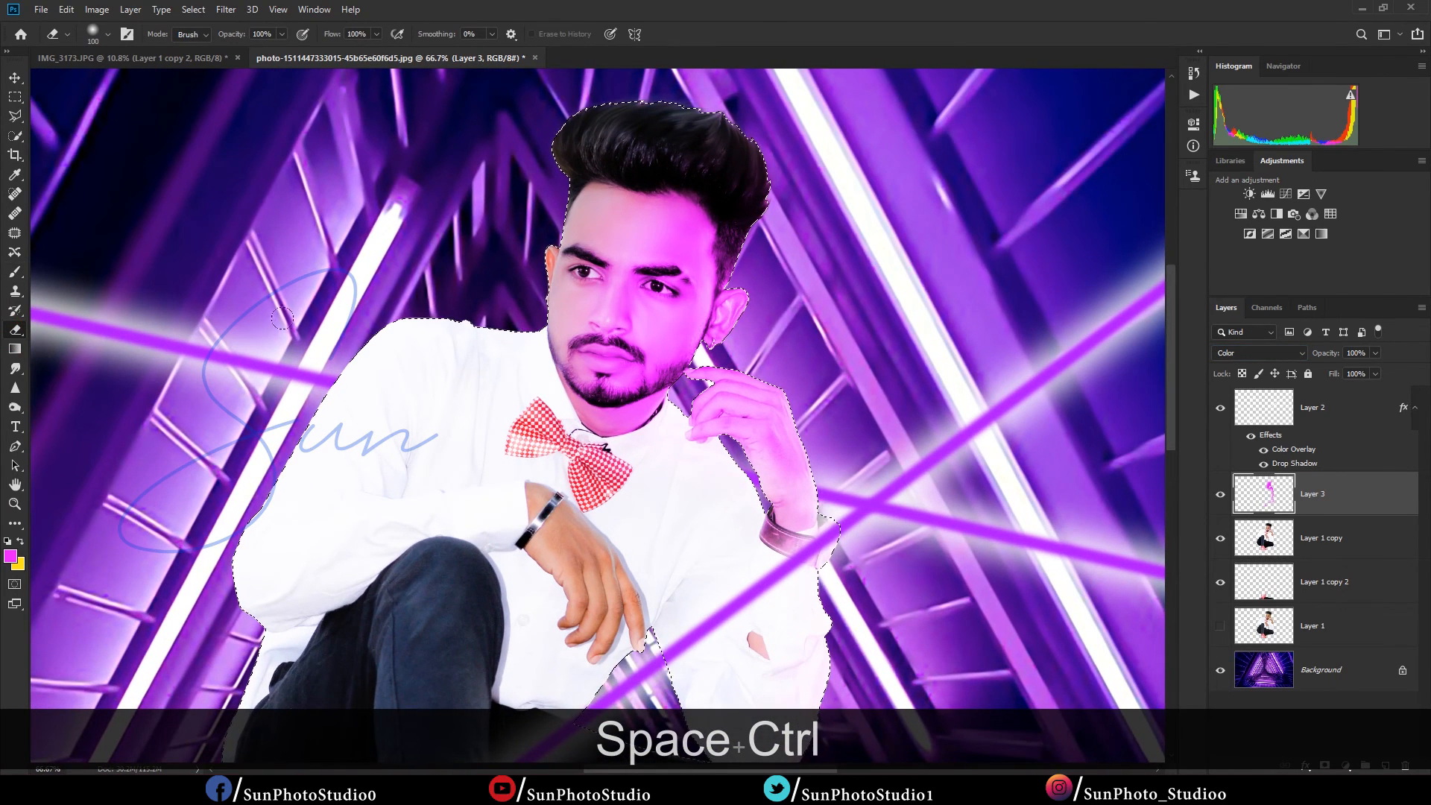
key("bracketright")
key("bracketright")
key("bracketright")
key("bracketright")
key("bracketright")
key("bracketright")
key("bracketright")
key("bracketright")
key("bracketright")
key("bracketright")
key("bracketright")
key("bracketright")
key("bracketright")
key("bracketright")
key("bracketright")
key("bracketright")
key("bracketright")
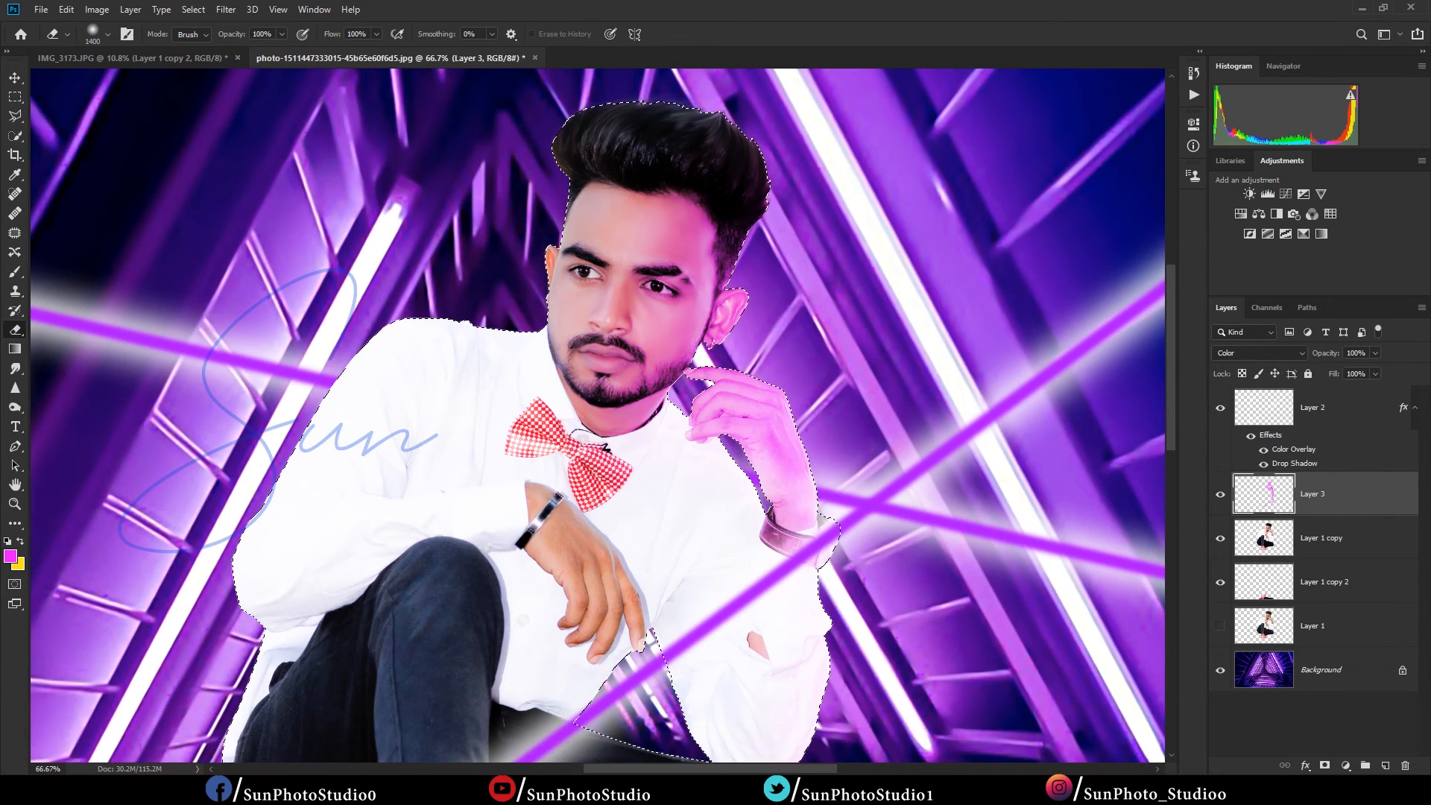
Step: Reduce the soft Eraser to size 300 and thin out the magenta tint on the raised hand
key("ctrl+0")
scroll(671, 364, "up", 4)
key("bracketleft")
key("bracketleft")
key("bracketleft")
key("bracketleft")
key("bracketleft")
key("bracketleft")
key("bracketleft")
key("bracketleft")
key("bracketleft")
key("bracketleft")
key("bracketleft")
key("bracketleft")
key("bracketleft")
key("bracketleft")
key("bracketleft")
key("bracketleft")
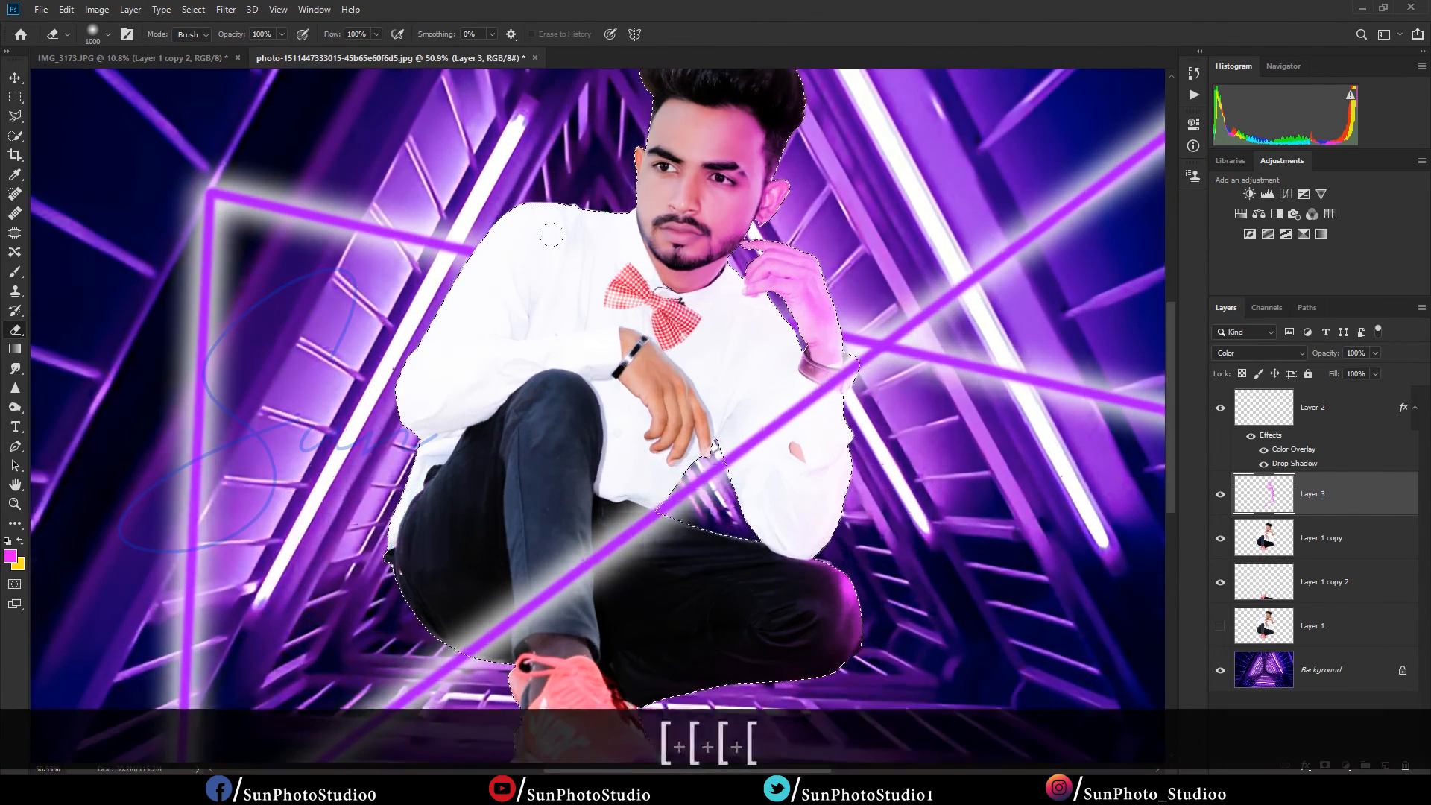
key("bracketright")
key("bracketright")
key("bracketright")
key("bracketright")
key("bracketright")
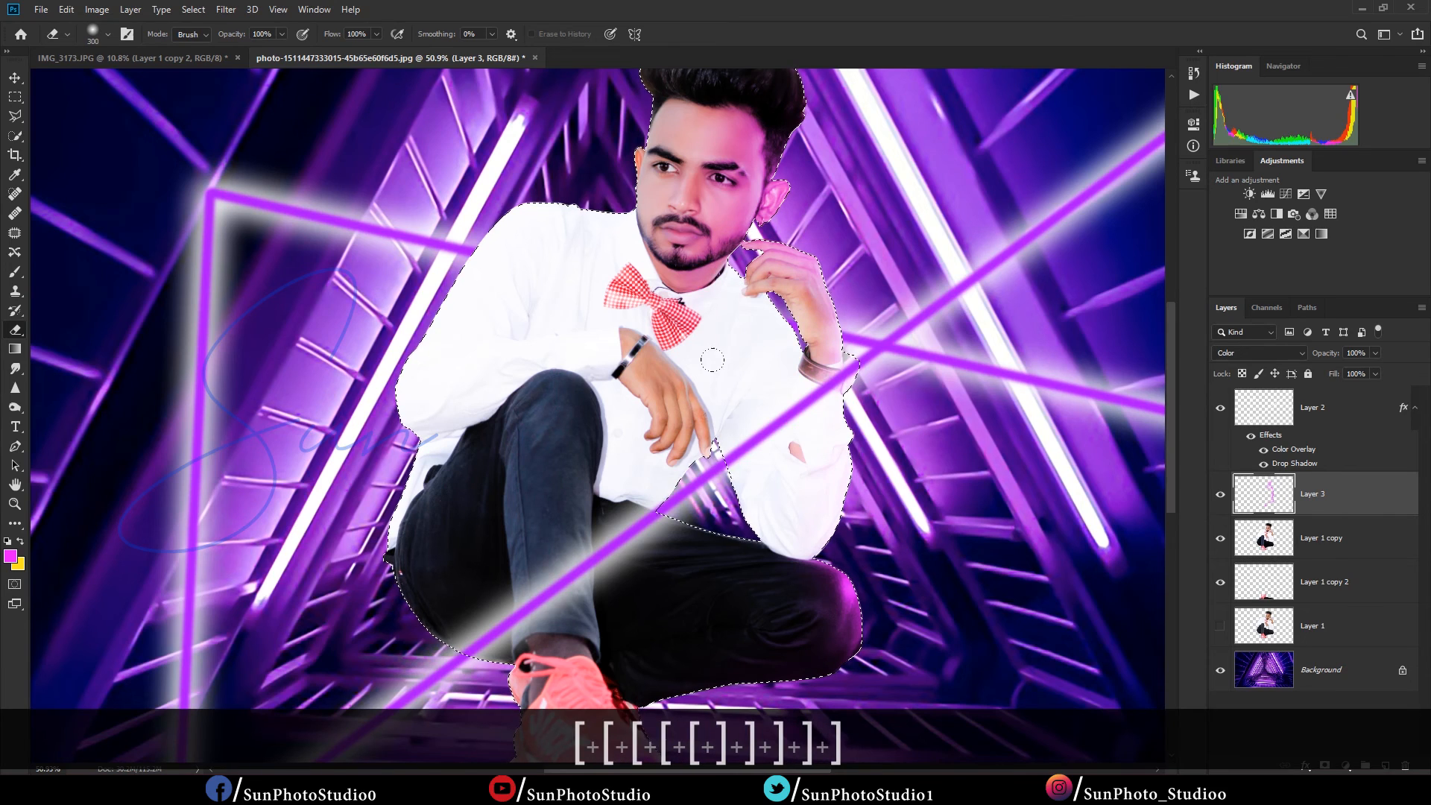
Step: Fade the magenta tint on the shoe using the soft Eraser enlarged to size 500, and clear the selection
scroll(712, 360, "down", 4)
scroll(671, 462, "up", 3)
key("bracketright")
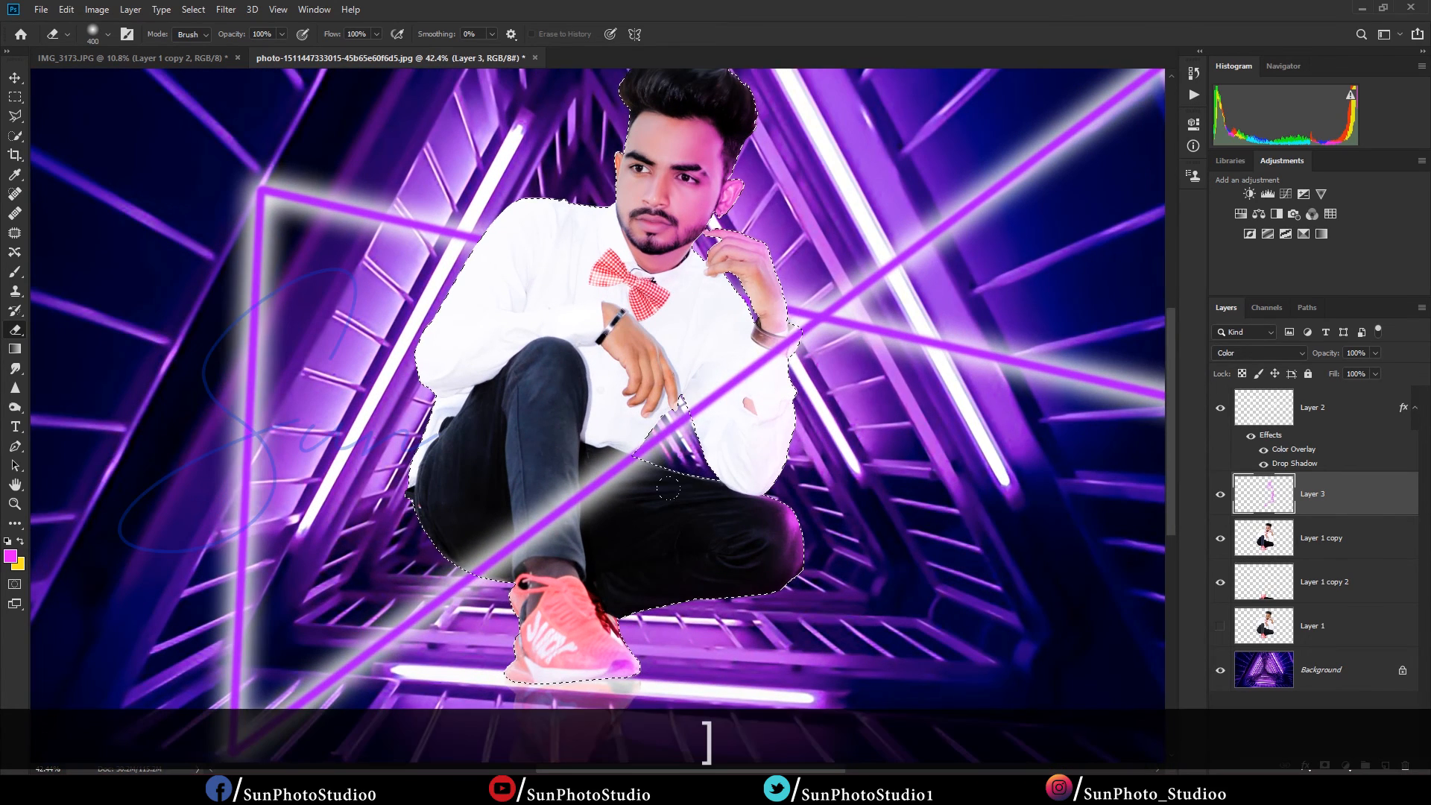
scroll(633, 527, "down", 1)
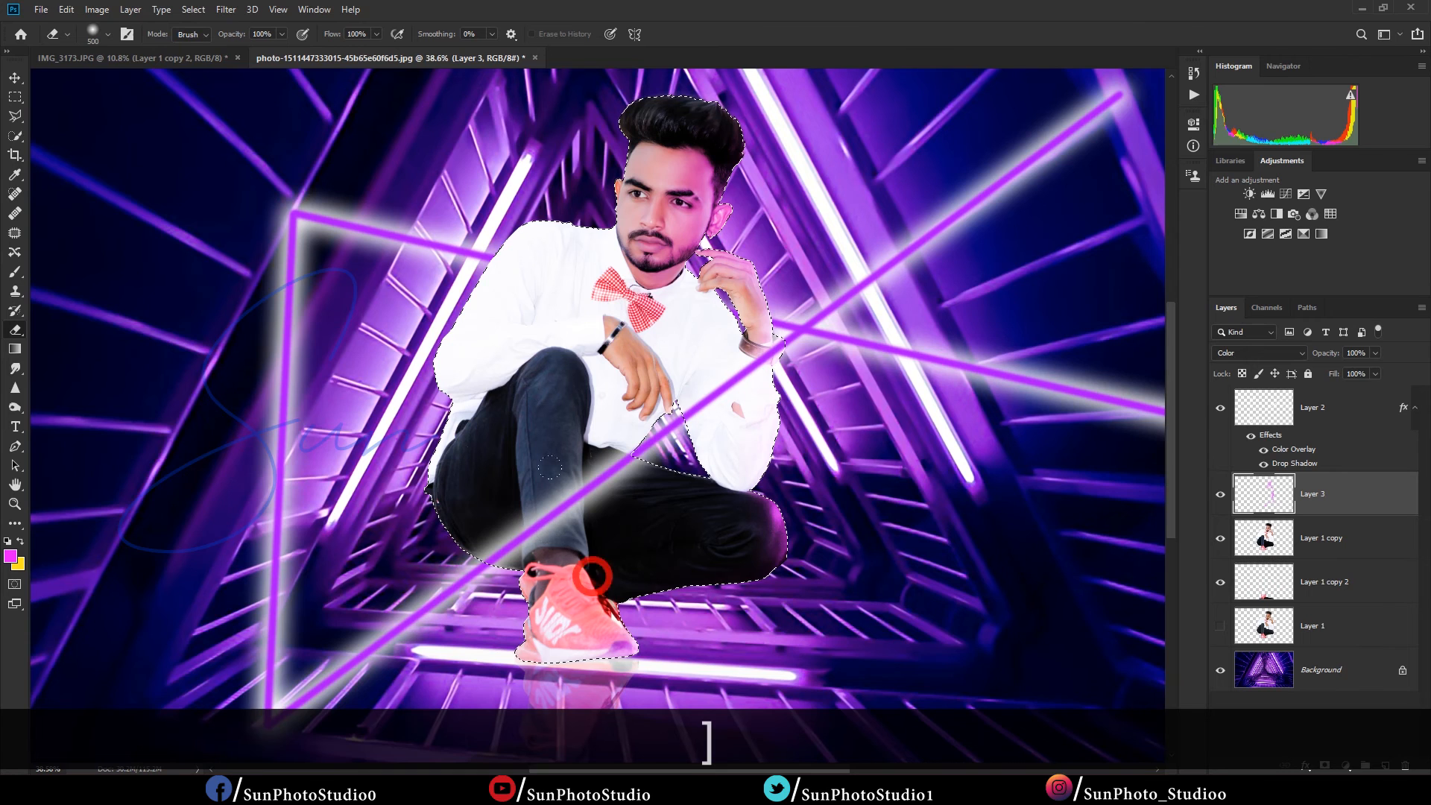
scroll(596, 477, "down", 1)
key("ctrl+d")
scroll(634, 389, "down", 1)
scroll(641, 384, "up", 1)
scroll(656, 373, "down", 2)
scroll(664, 370, "up", 1)
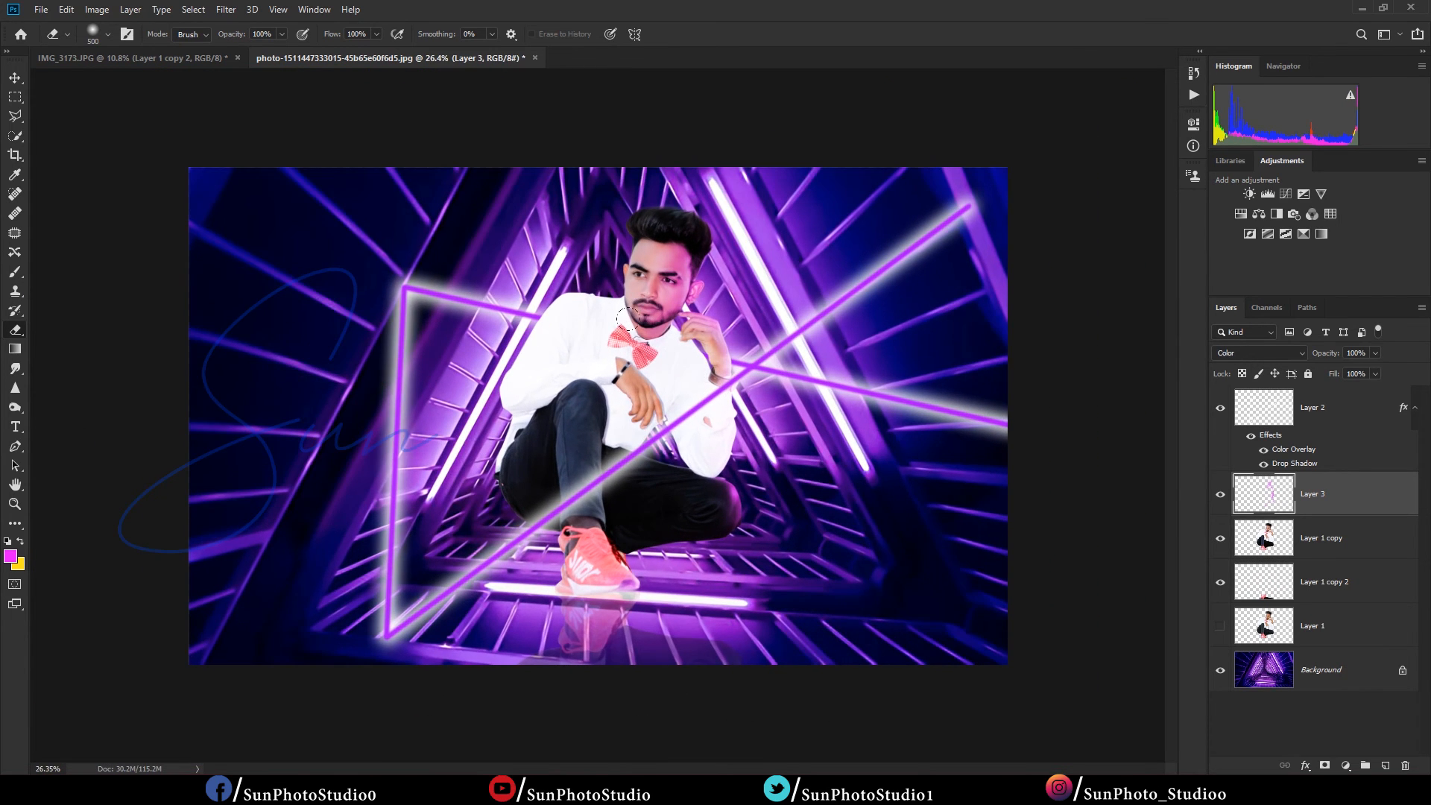
Step: Stamp all visible content into a new layer above Layer 2, and hide the layers between it and the Background
left_click(1336, 403)
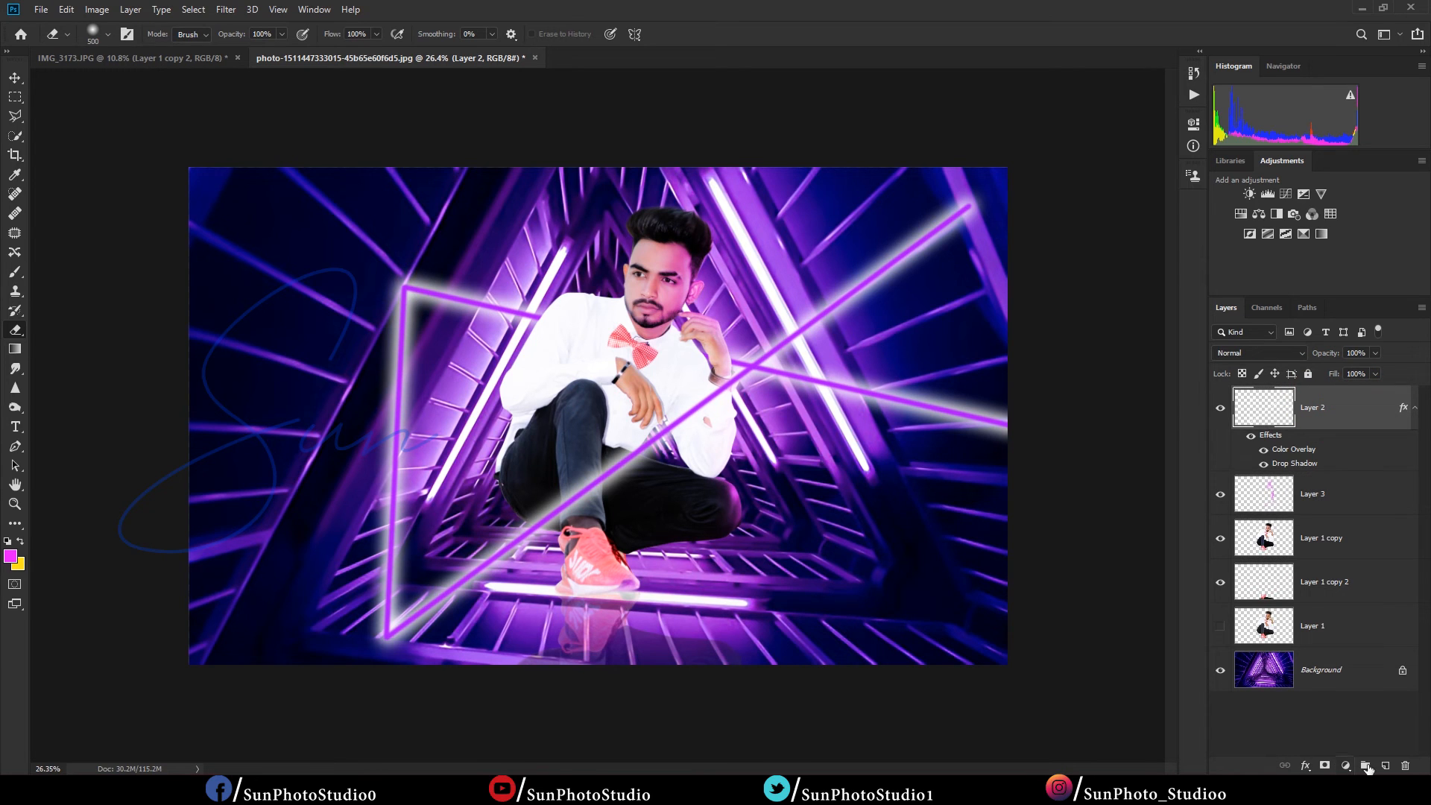
left_click(1383, 765)
key("ctrl+alt+shift+e")
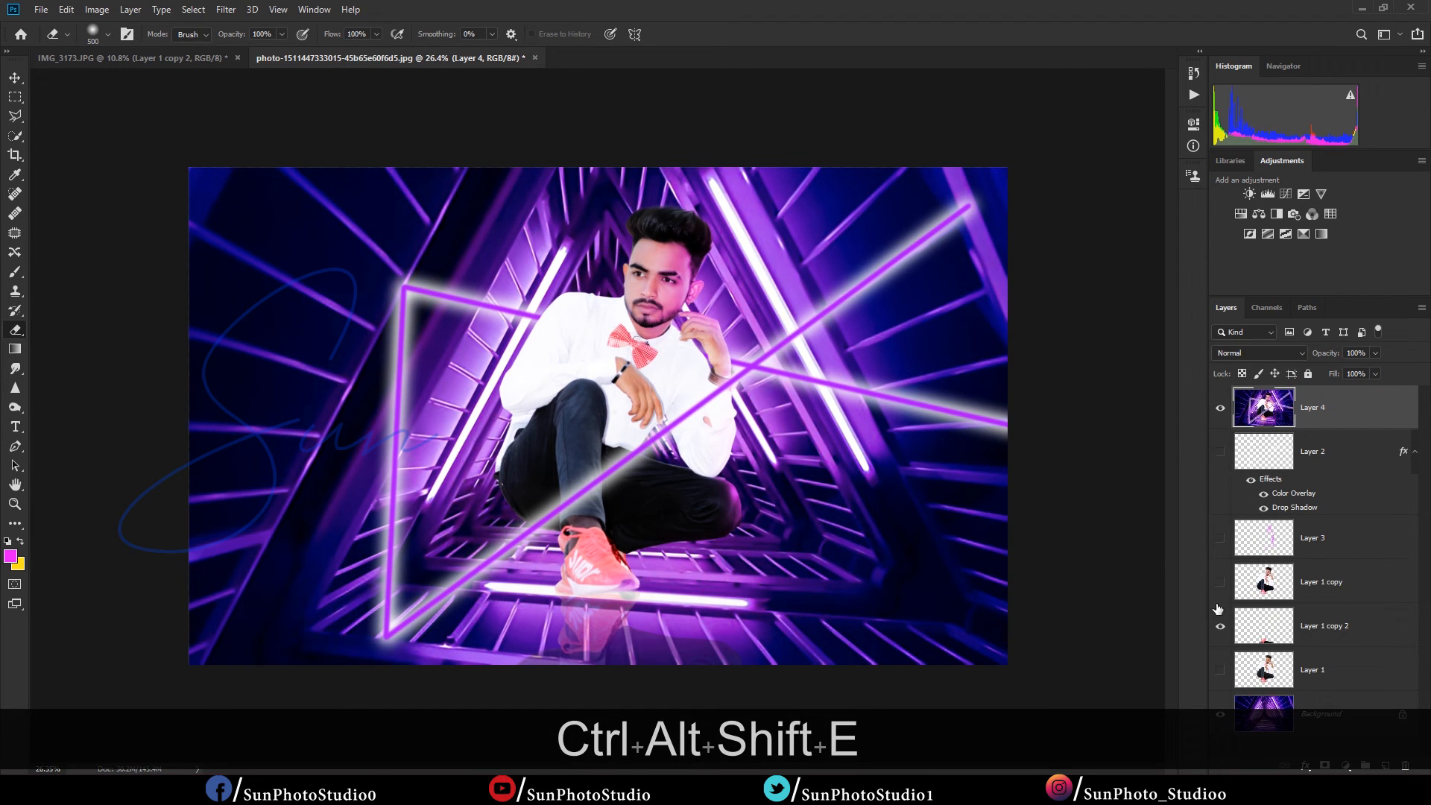
Step: Adjust the merged layer in the Camera Raw Filter with Temperature -7, Tint +13 and Exposure +0.10
left_click(228, 9)
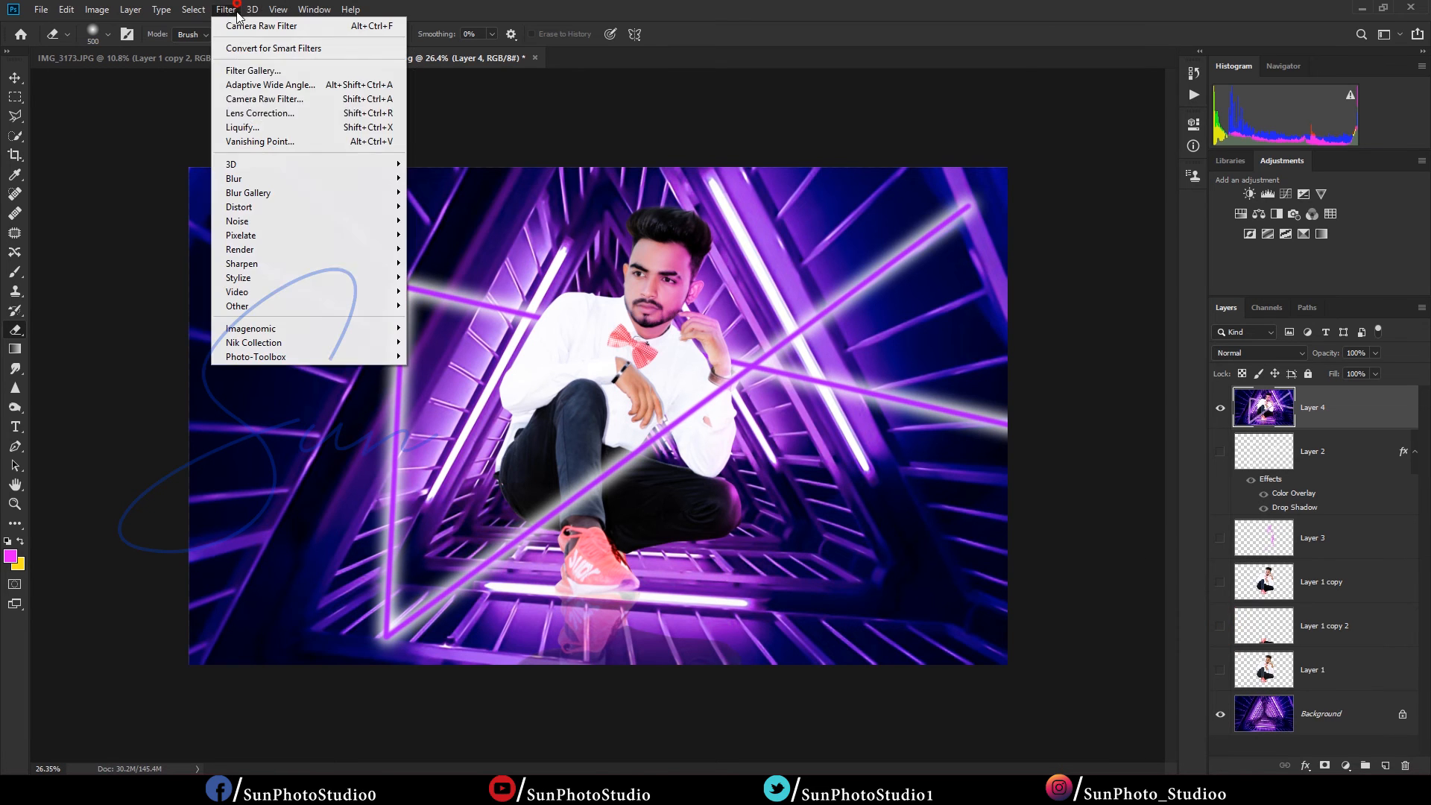
left_click(257, 99)
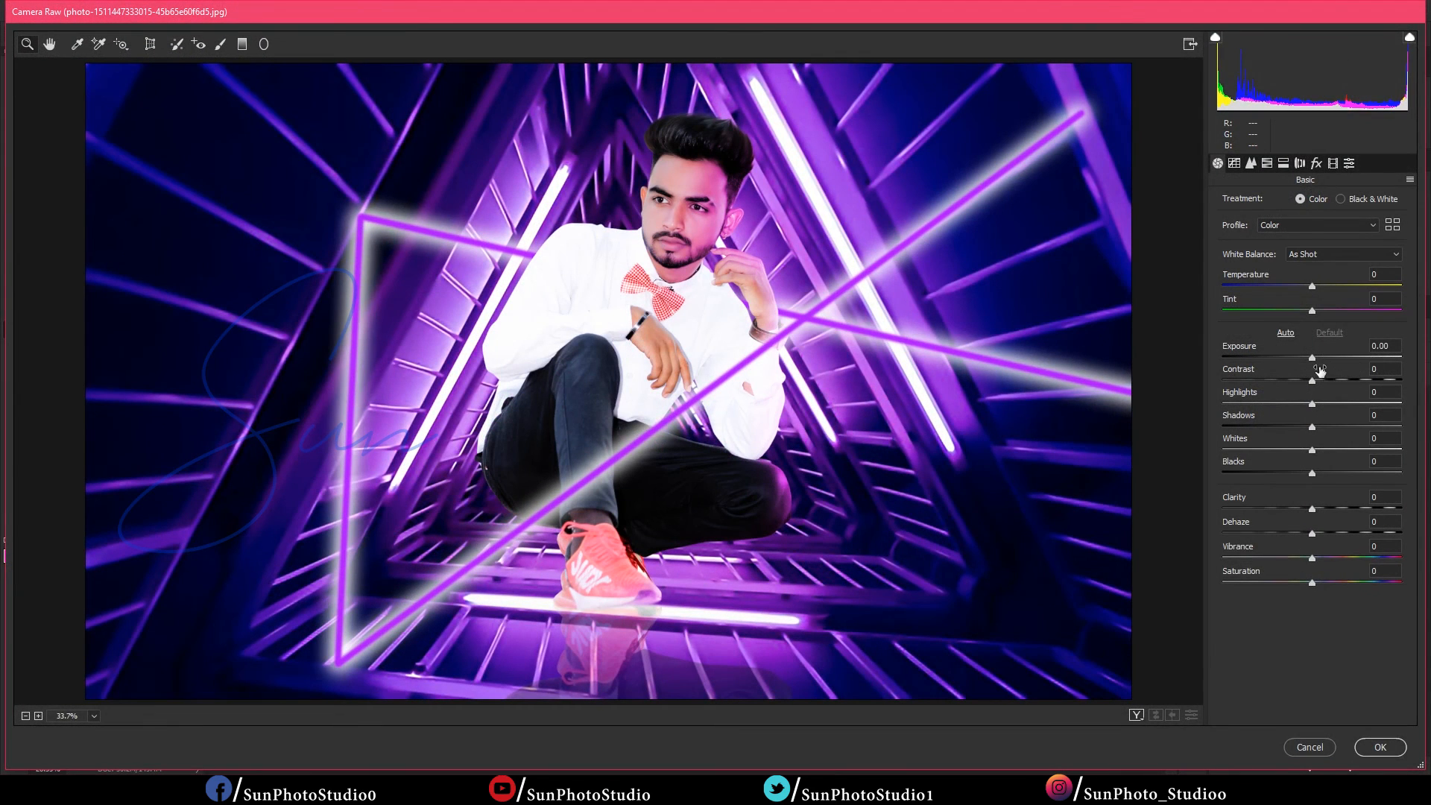
left_click(1320, 359)
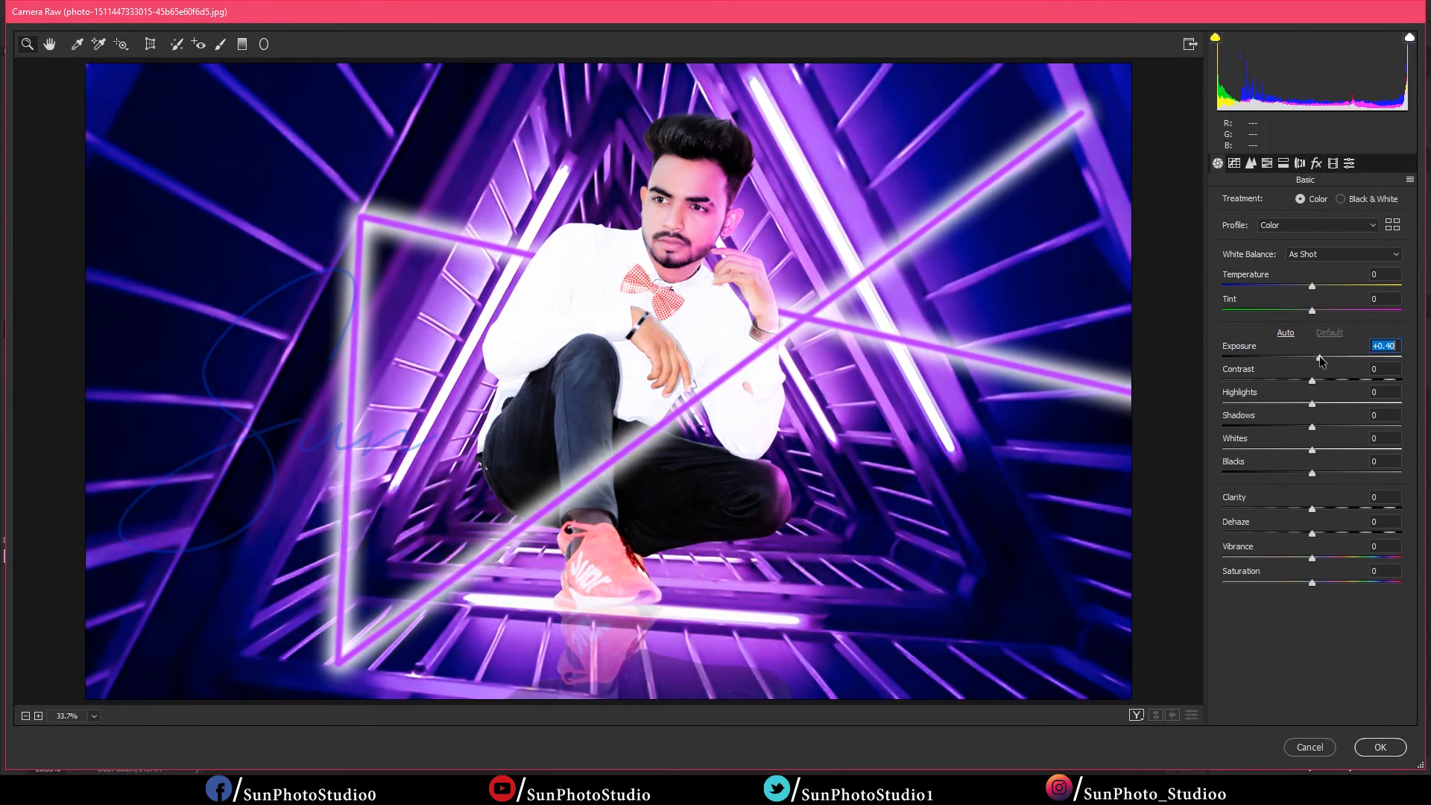
left_click(1317, 310)
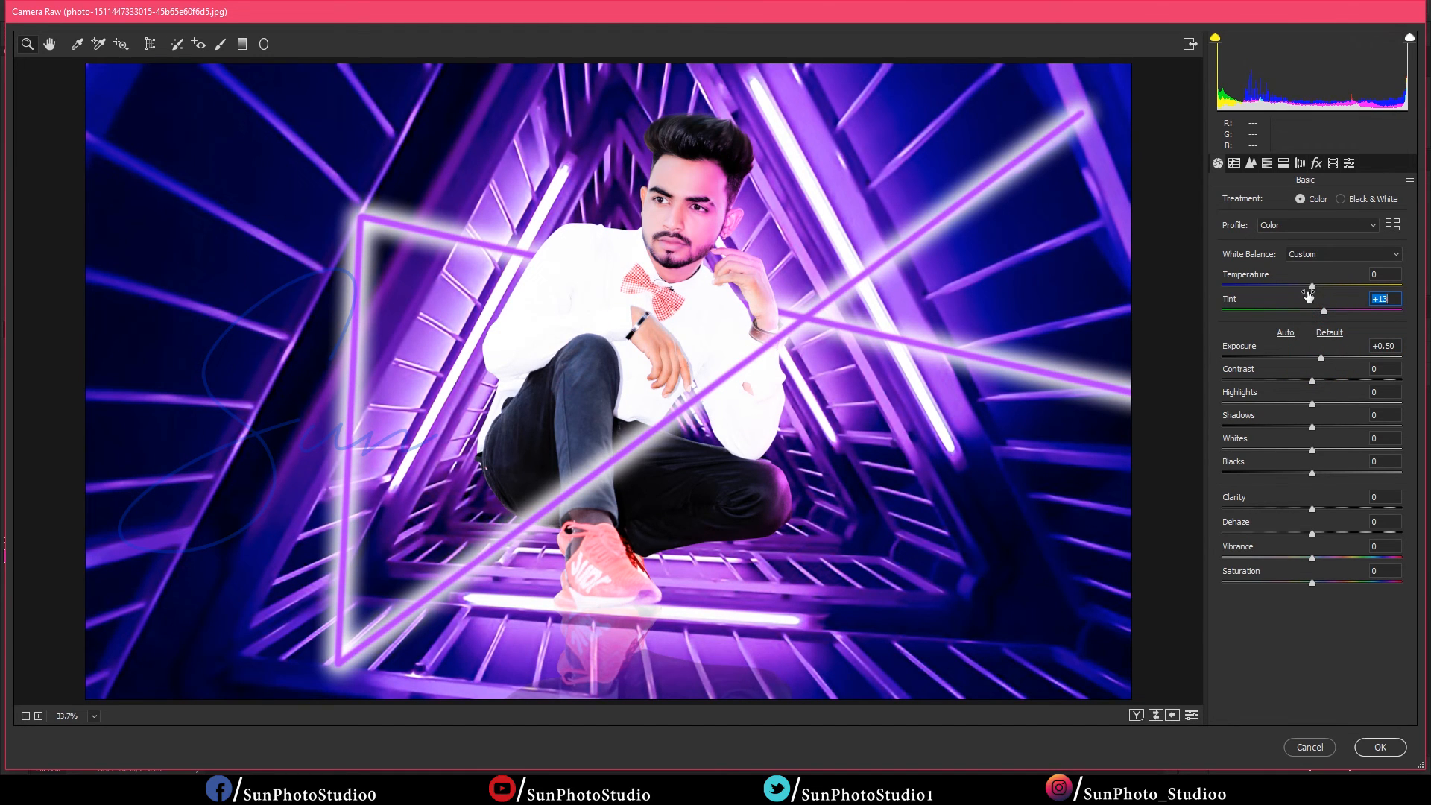
left_click_drag(1310, 288, 1303, 288)
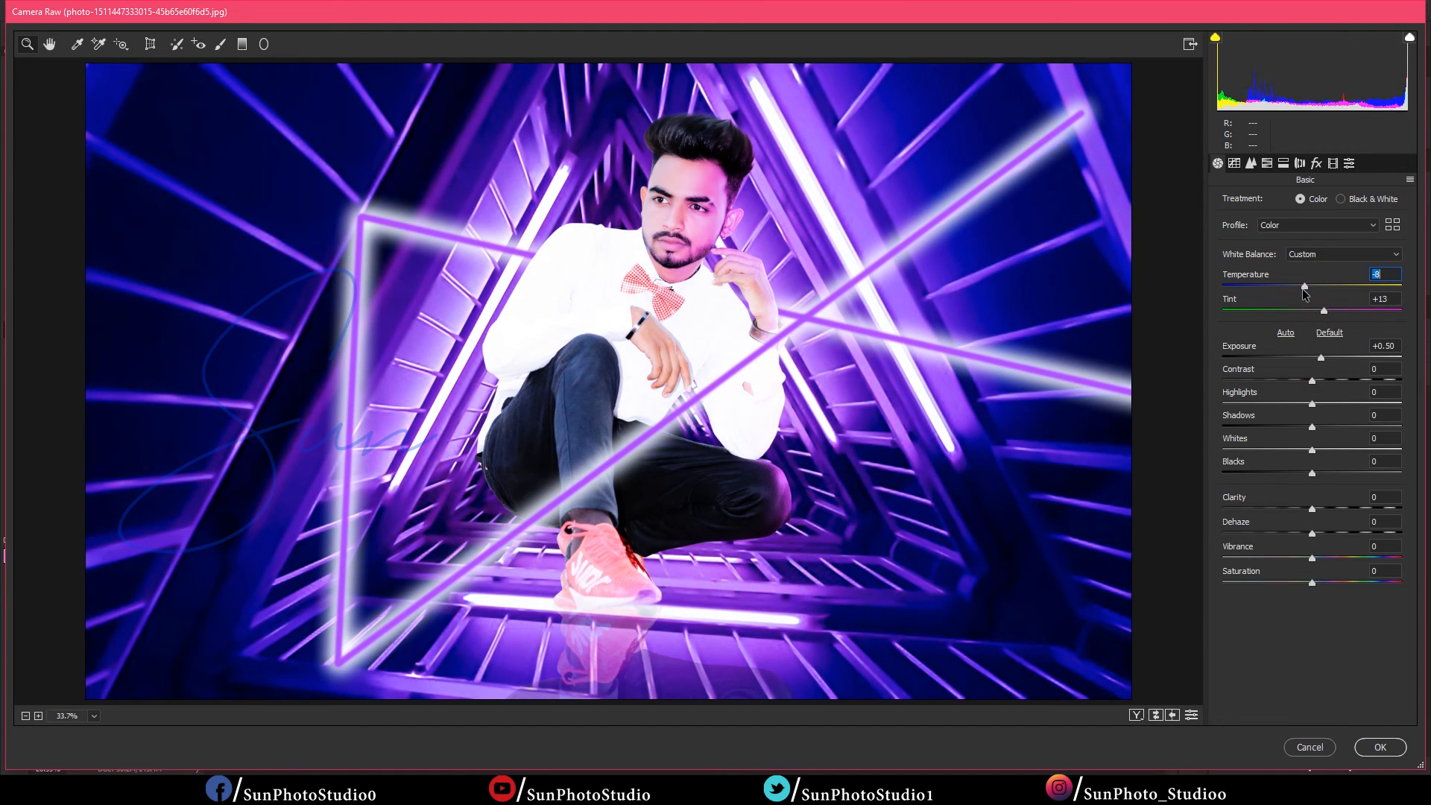
left_click_drag(1324, 358, 1313, 360)
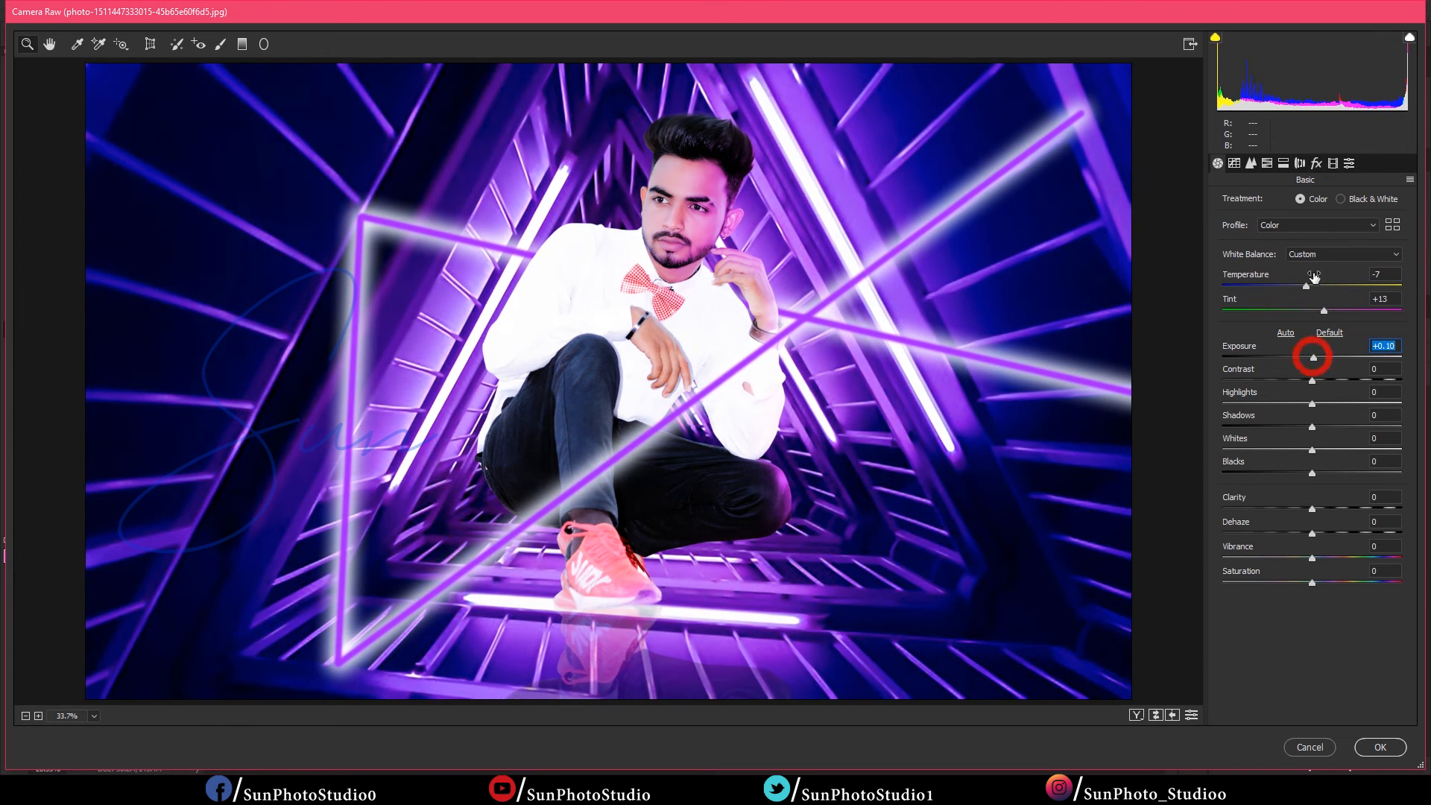
Step: Add a Highlight Priority post-crop vignette with Amount -100, Midpoint 100, Roundness -73 and Feather 100, and apply the Camera Raw filter
left_click(1316, 163)
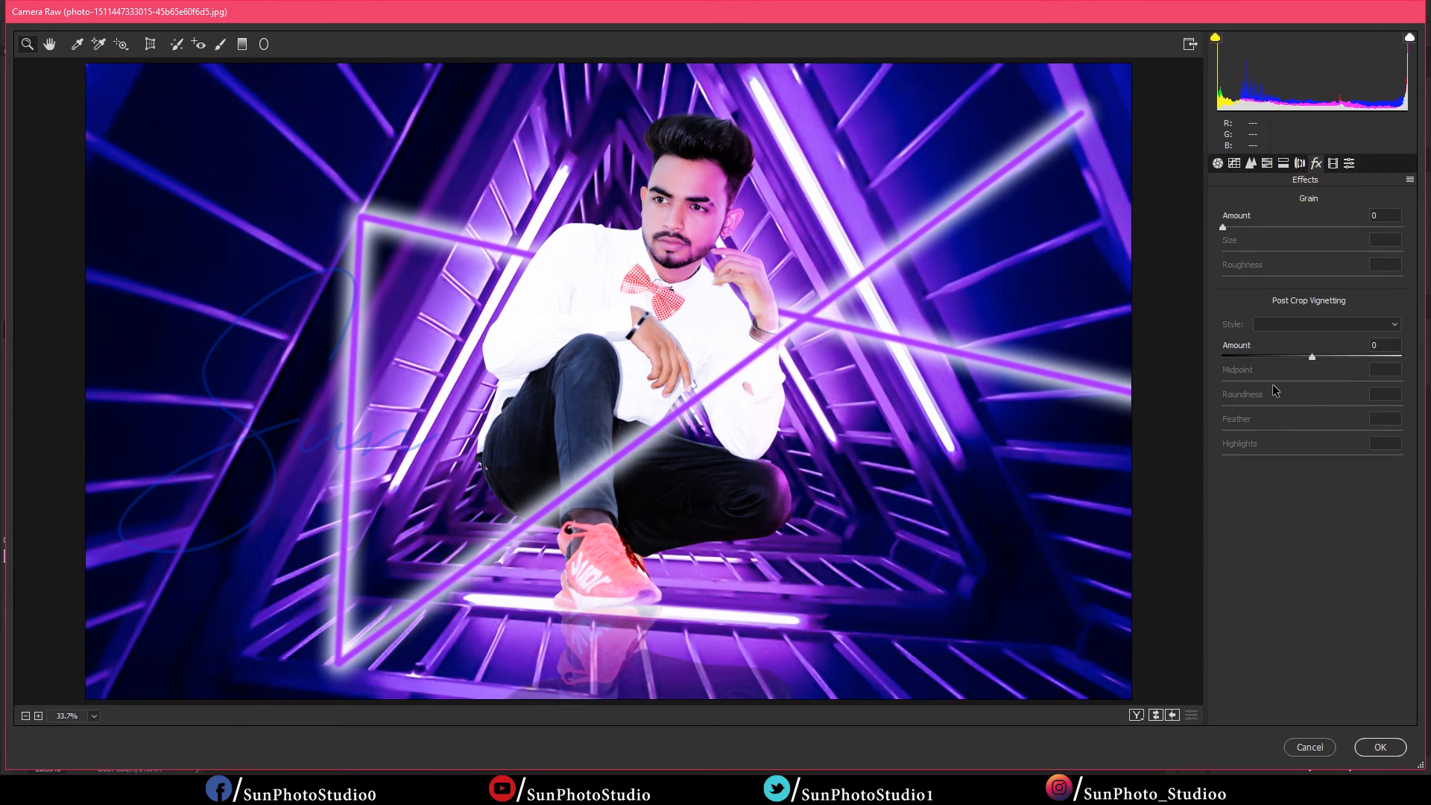
left_click_drag(1295, 356, 1206, 351)
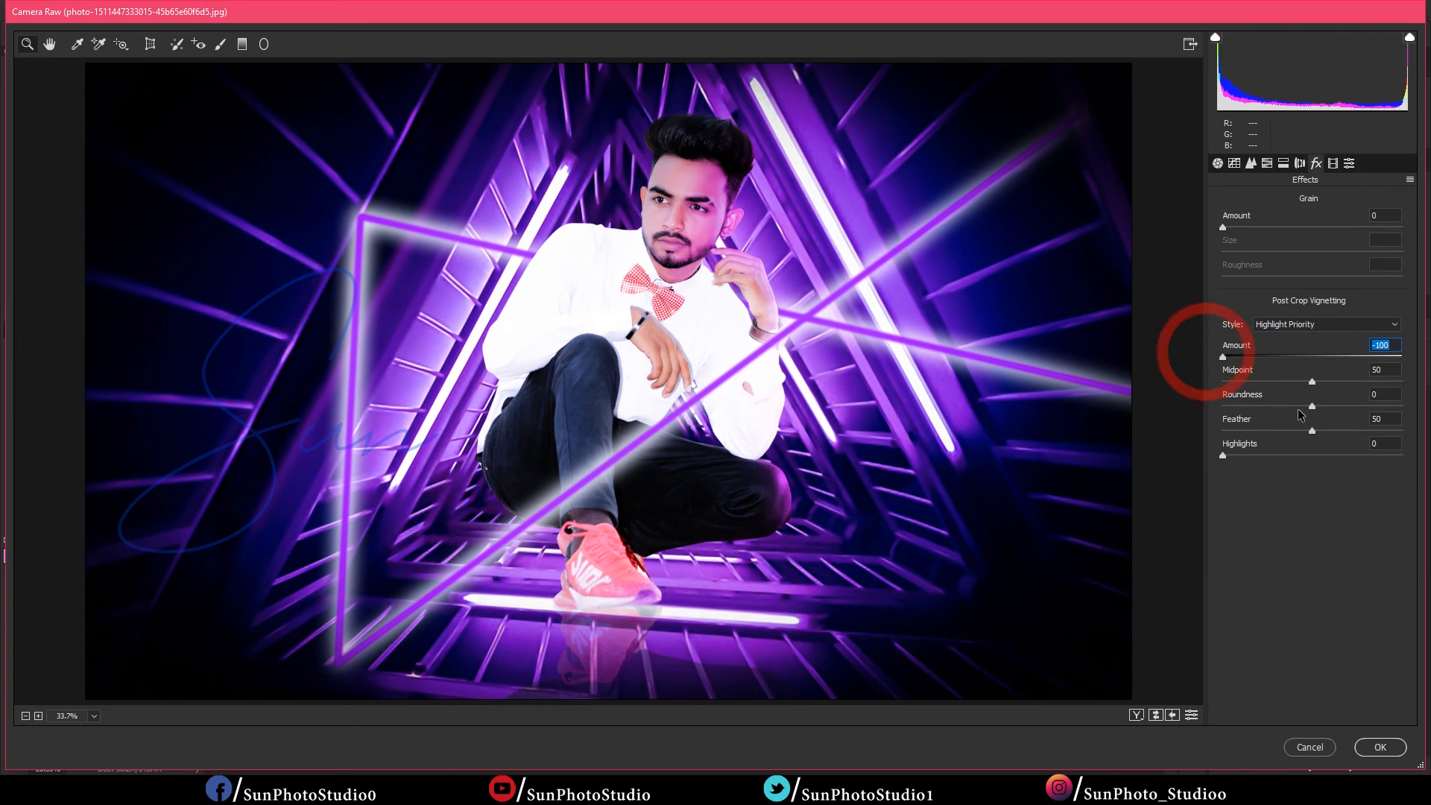
left_click_drag(1312, 382, 1418, 415)
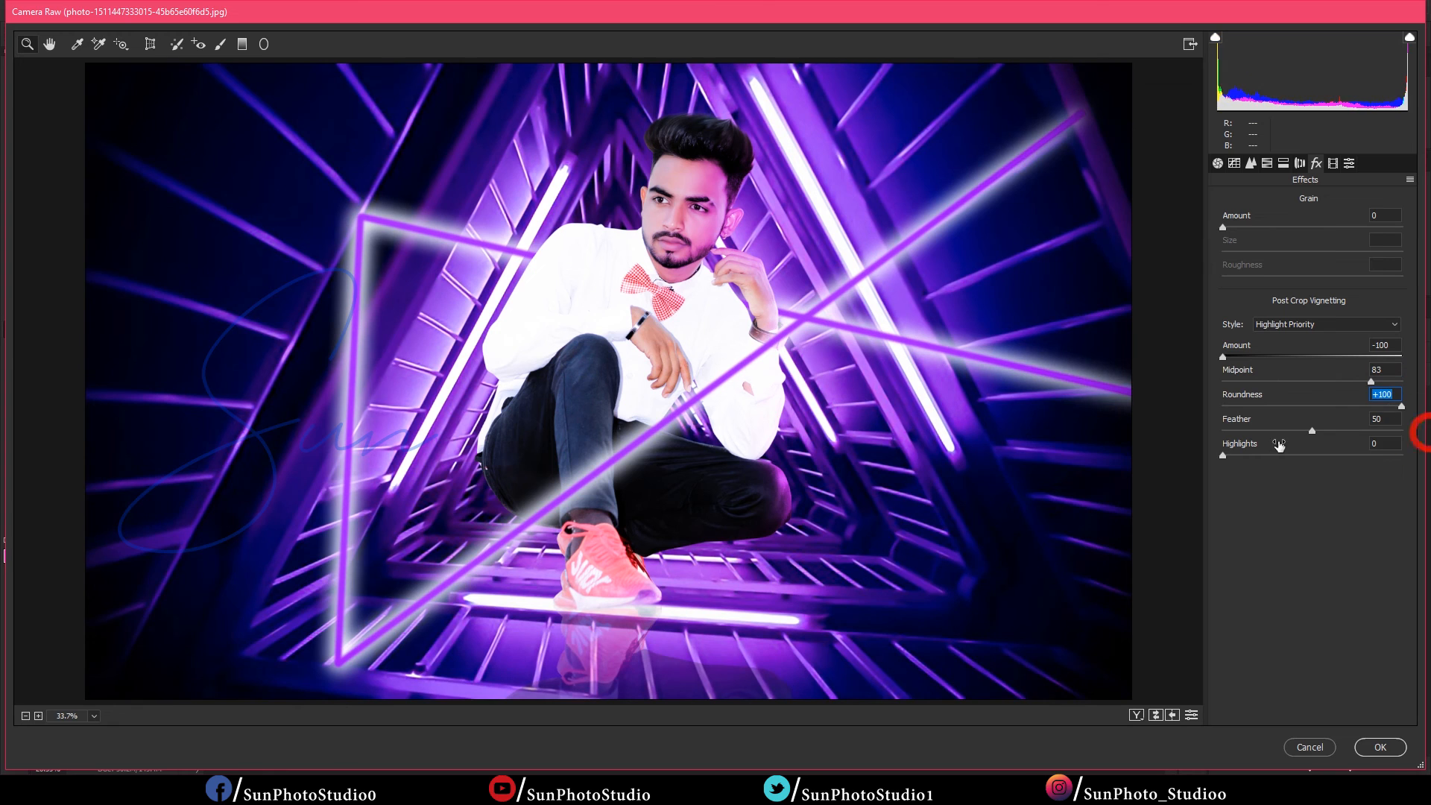
left_click_drag(1258, 437, 1429, 438)
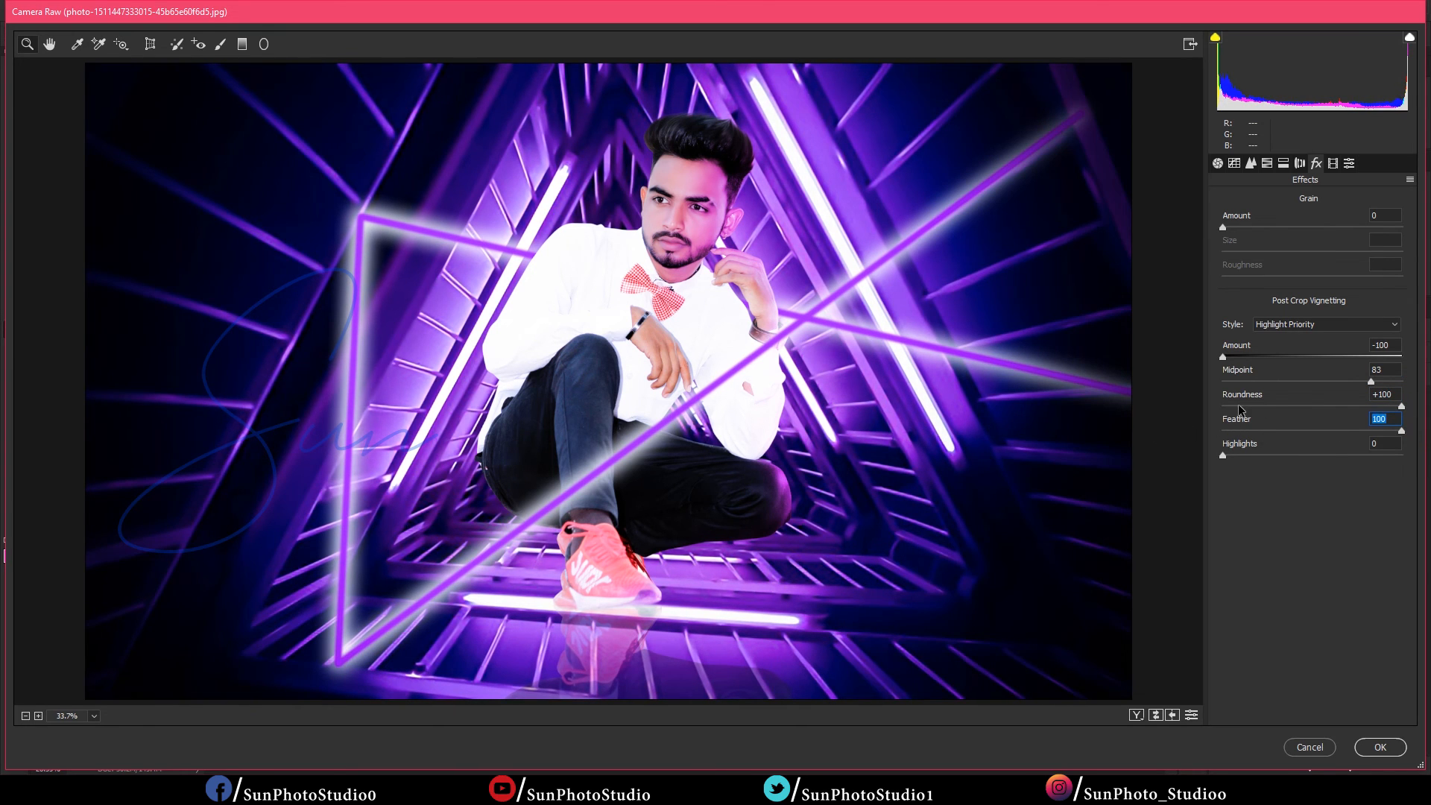
left_click(1223, 358)
left_click_drag(1267, 382, 1429, 389)
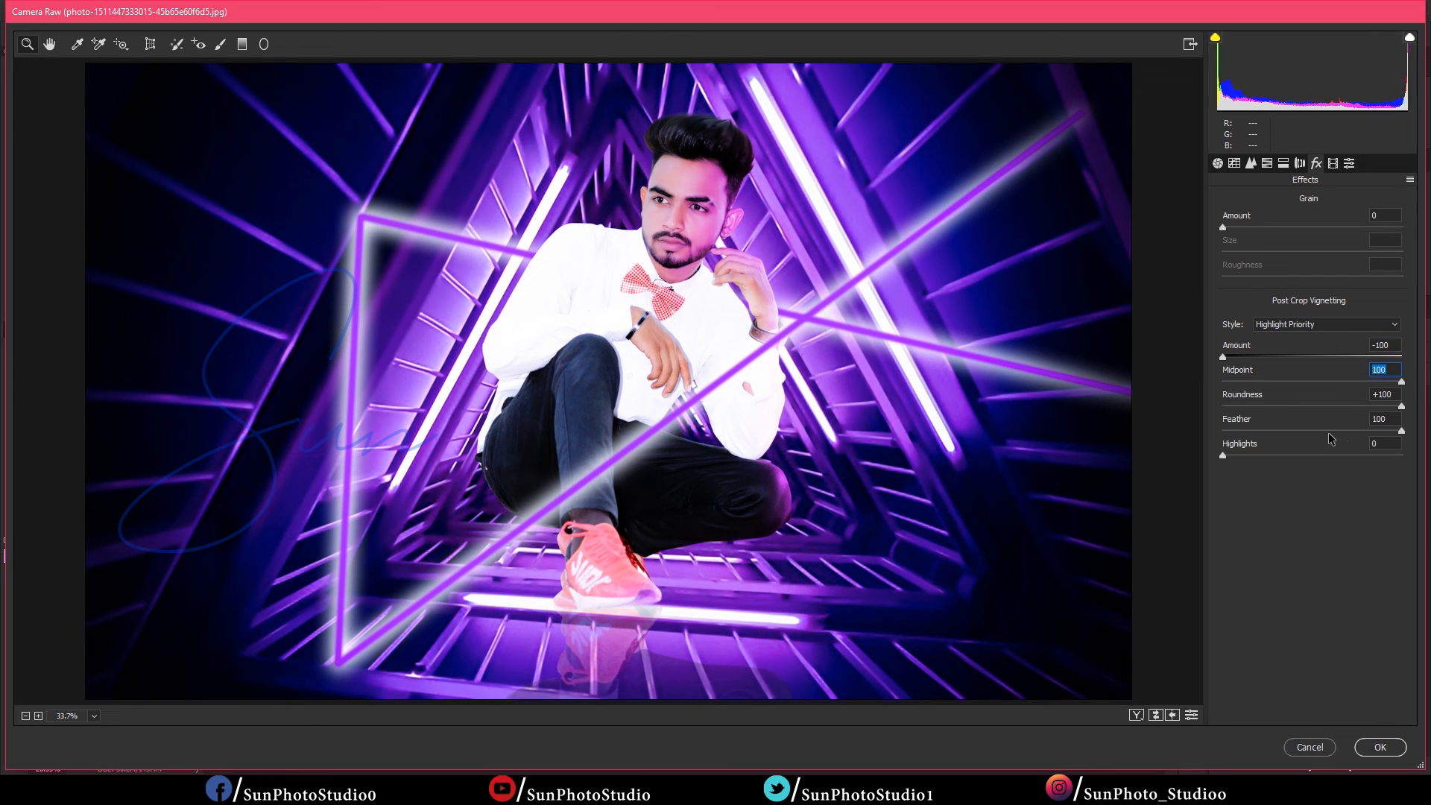
left_click_drag(1276, 406, 1247, 431)
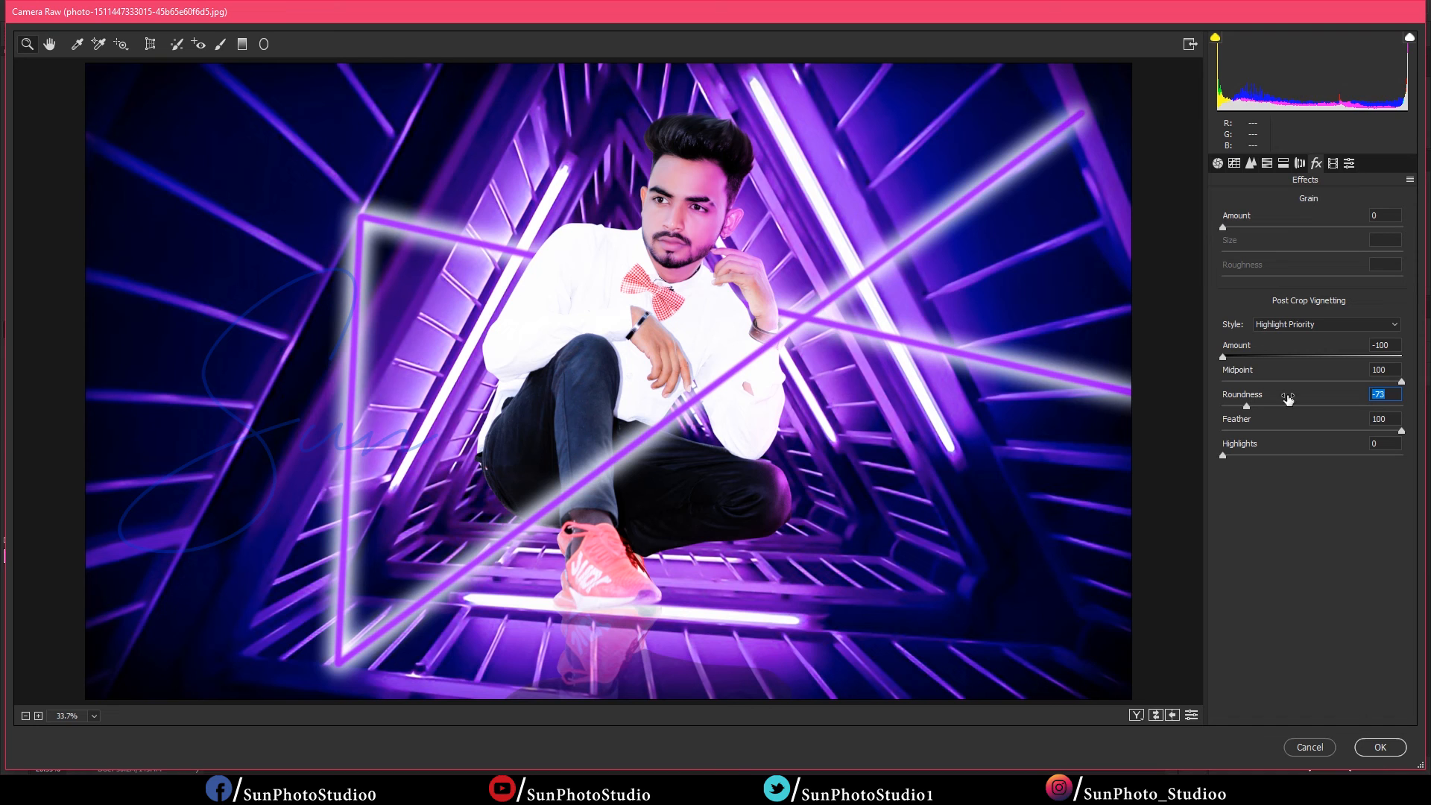
left_click_drag(1402, 382, 1429, 408)
left_click(1275, 464)
left_click(1381, 747)
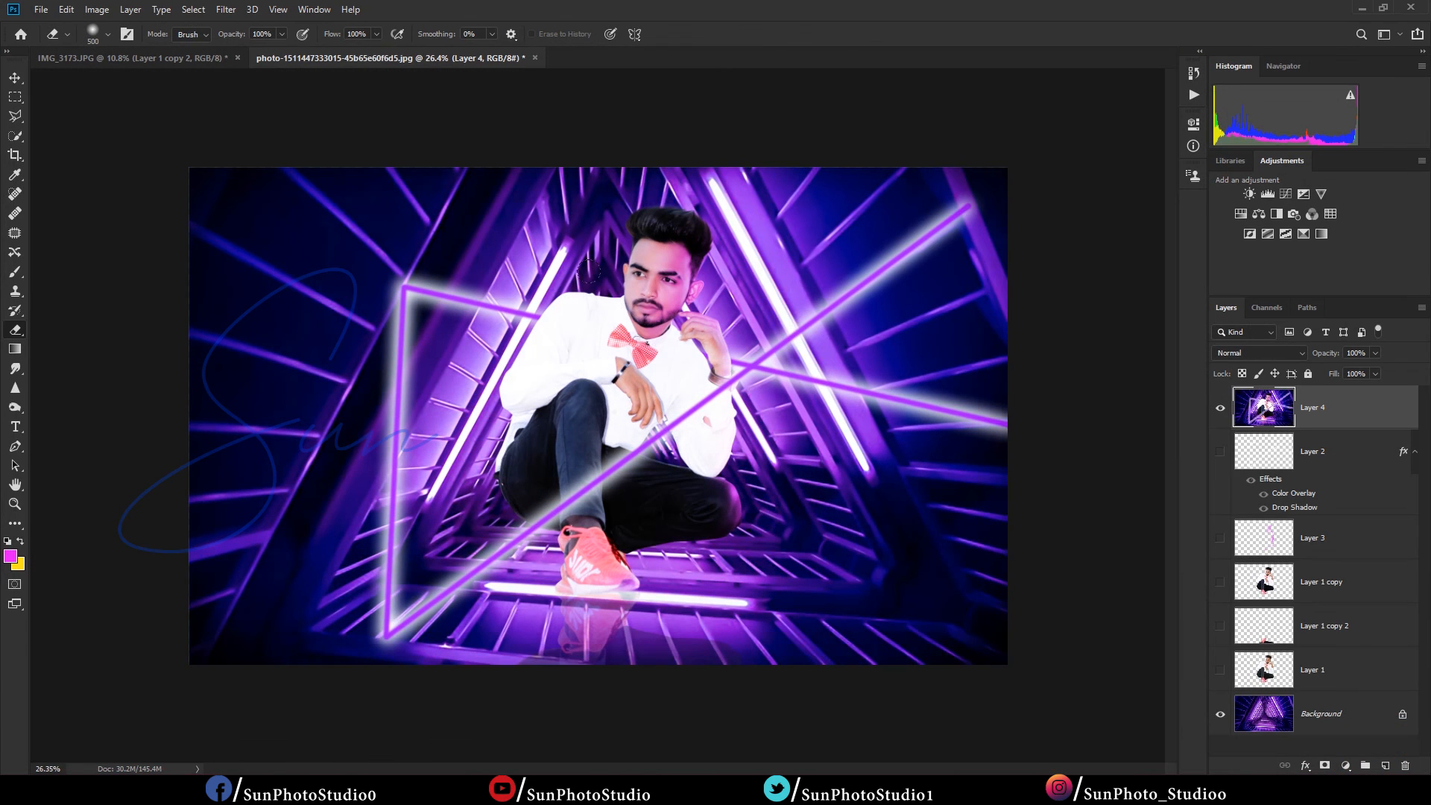
Step: Add the white signature text "Sun" on the composite in Queenstown Signature at 133.94 pt
scroll(587, 240, "down", 3)
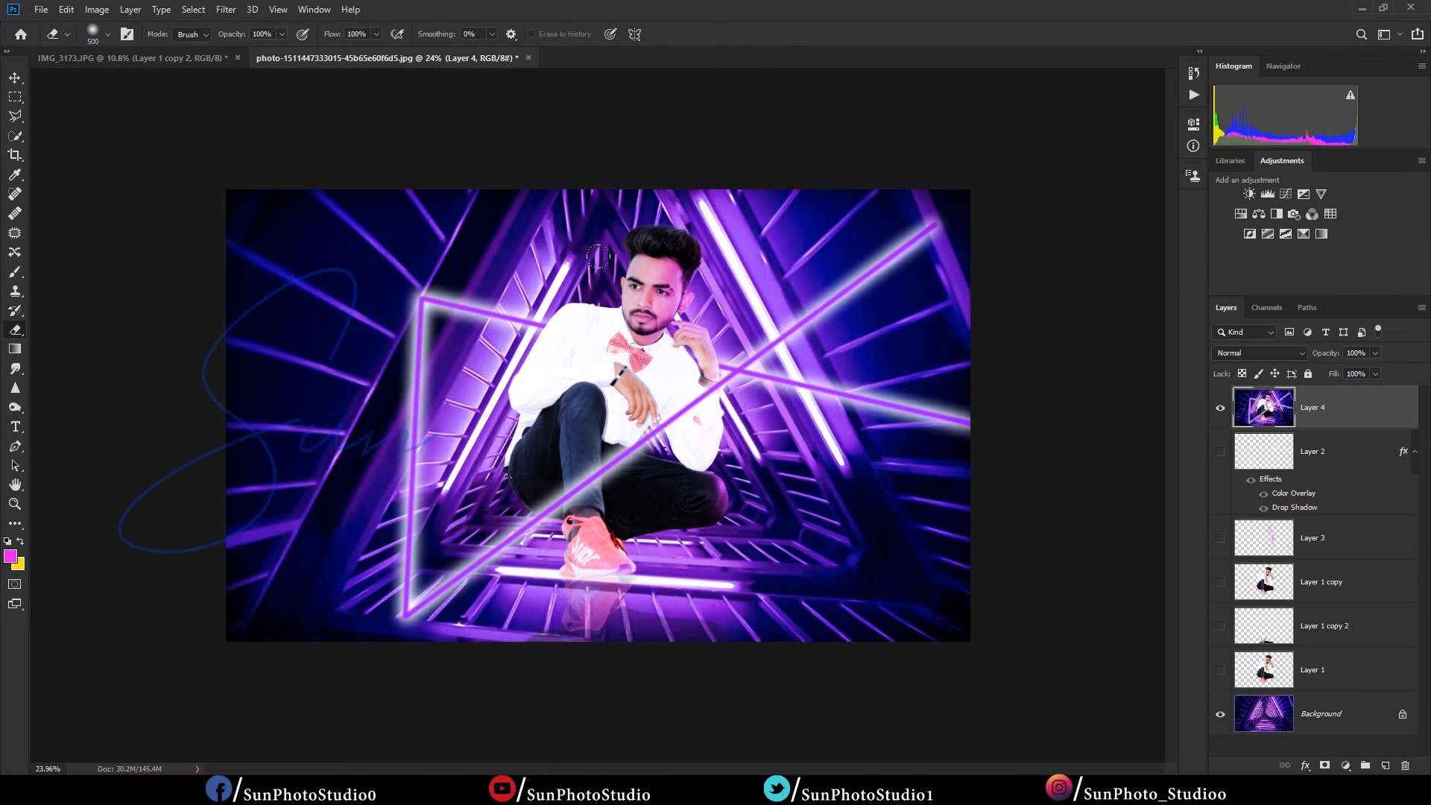
scroll(587, 240, "up", 1)
left_click(14, 427)
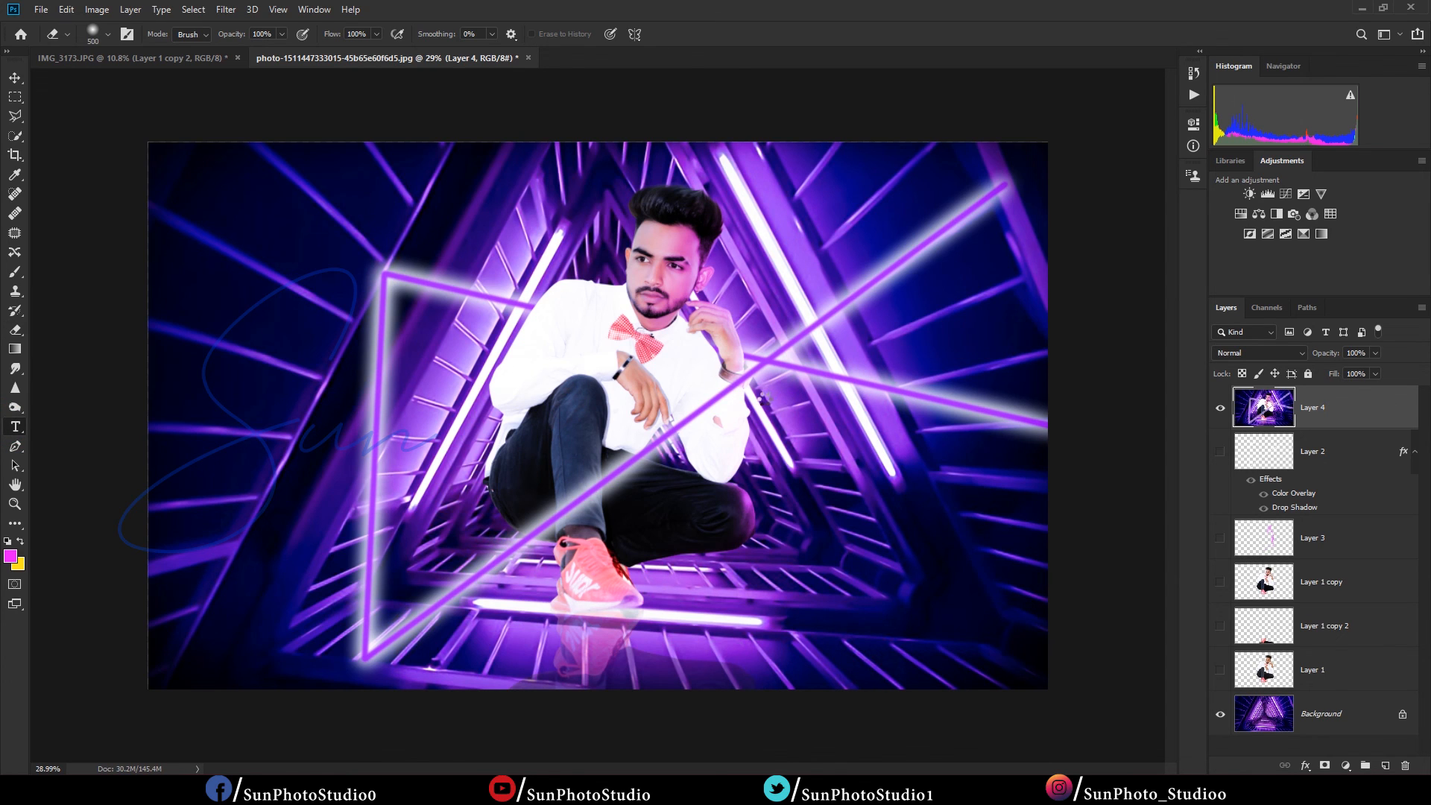
left_click(764, 401)
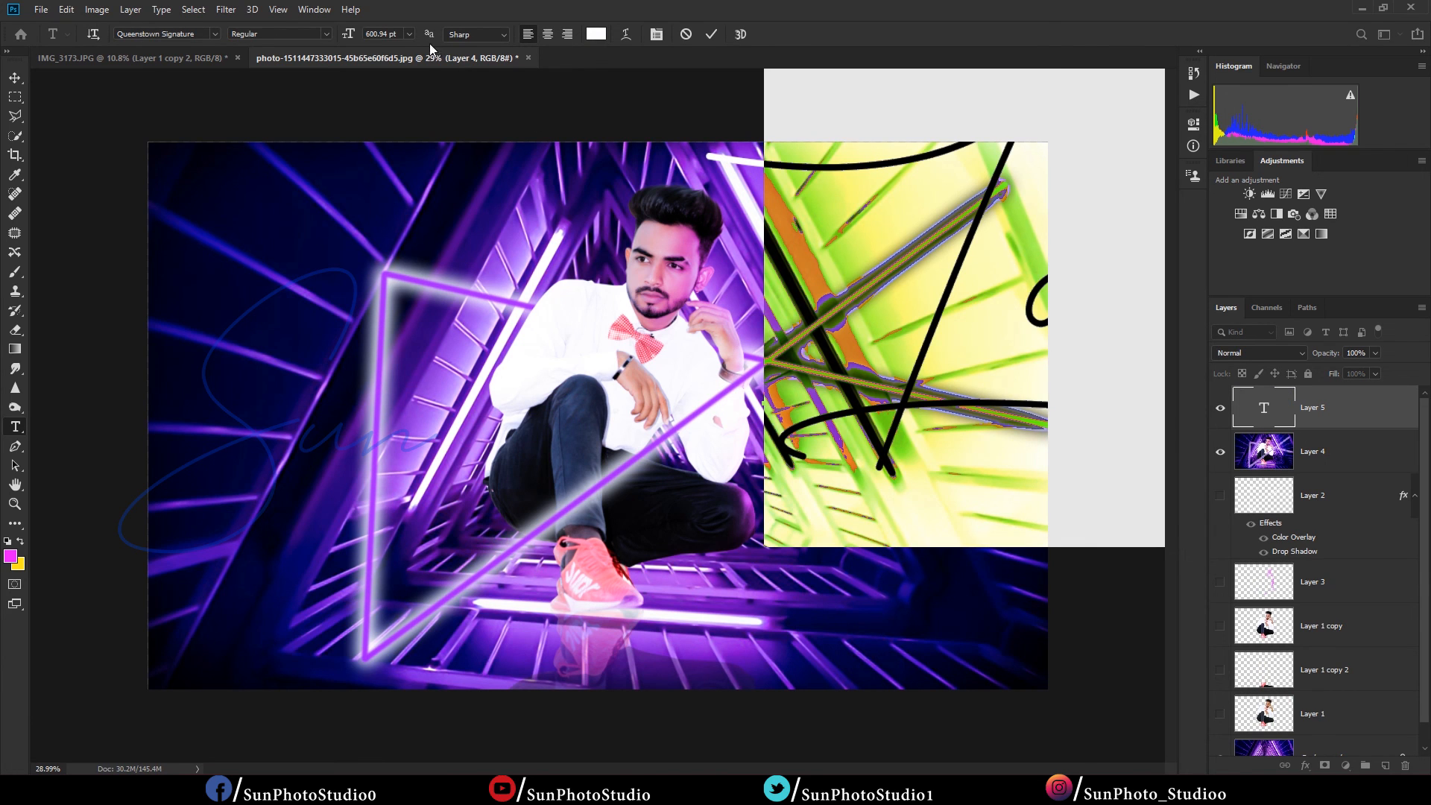
left_click_drag(350, 35, 2, 78)
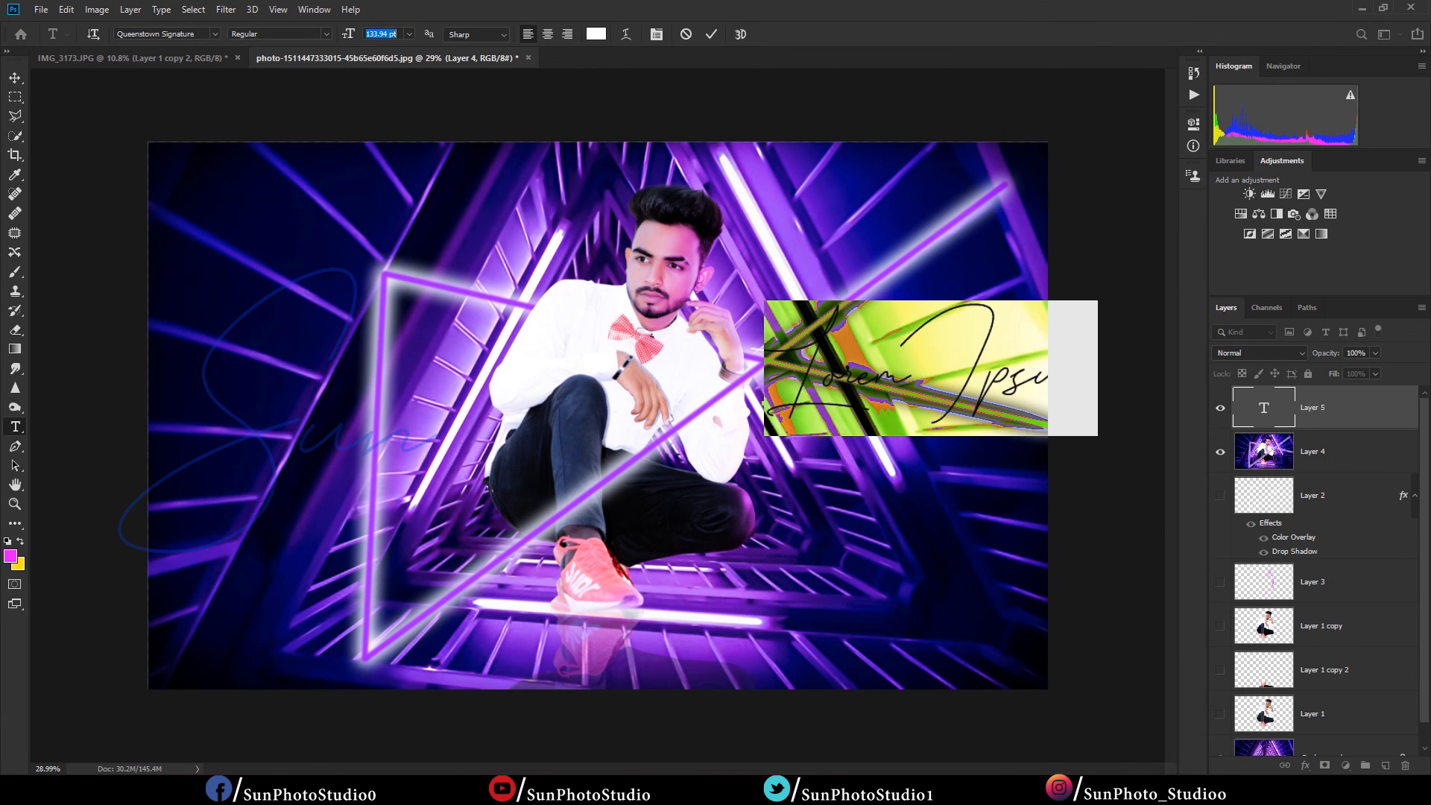
type("Sun")
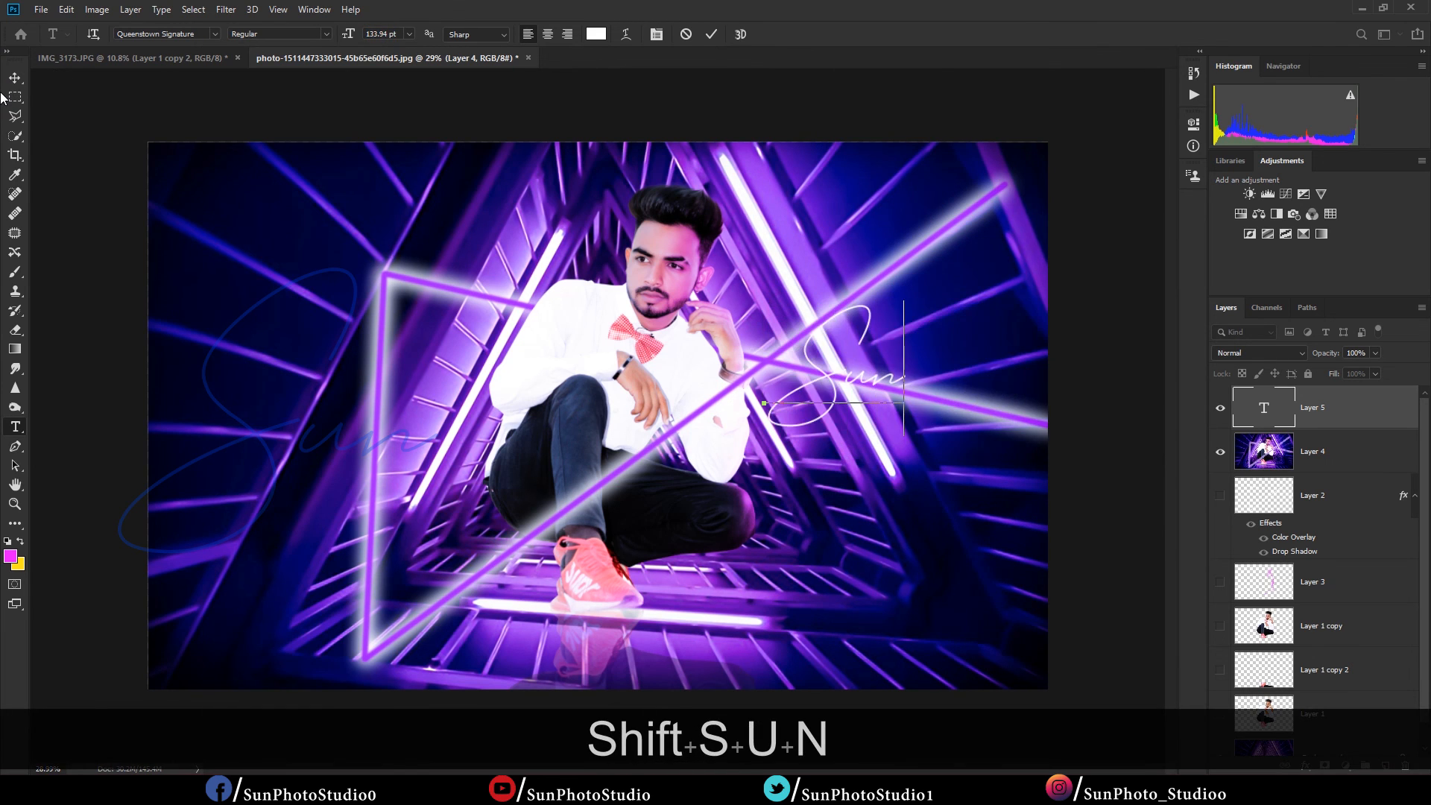
Step: Enlarge the Sun text, move it into the picture's upper-left corner, and lower its opacity to 25%
left_click(15, 73)
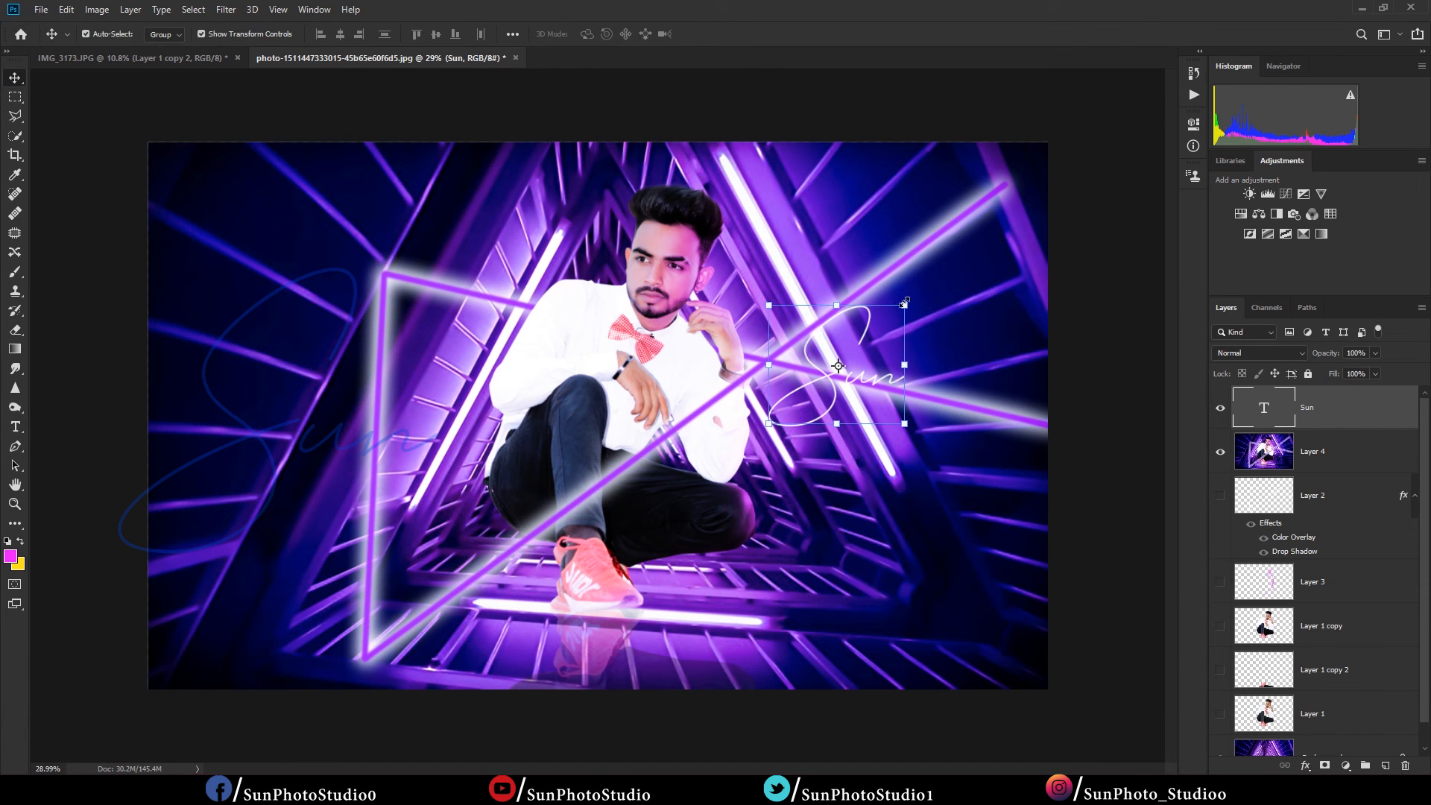
left_click_drag(904, 303, 999, 209)
left_click_drag(891, 275, 297, 281)
left_click_drag(385, 393, 301, 293)
double_click(301, 293)
left_click_drag(1319, 353, 1264, 363)
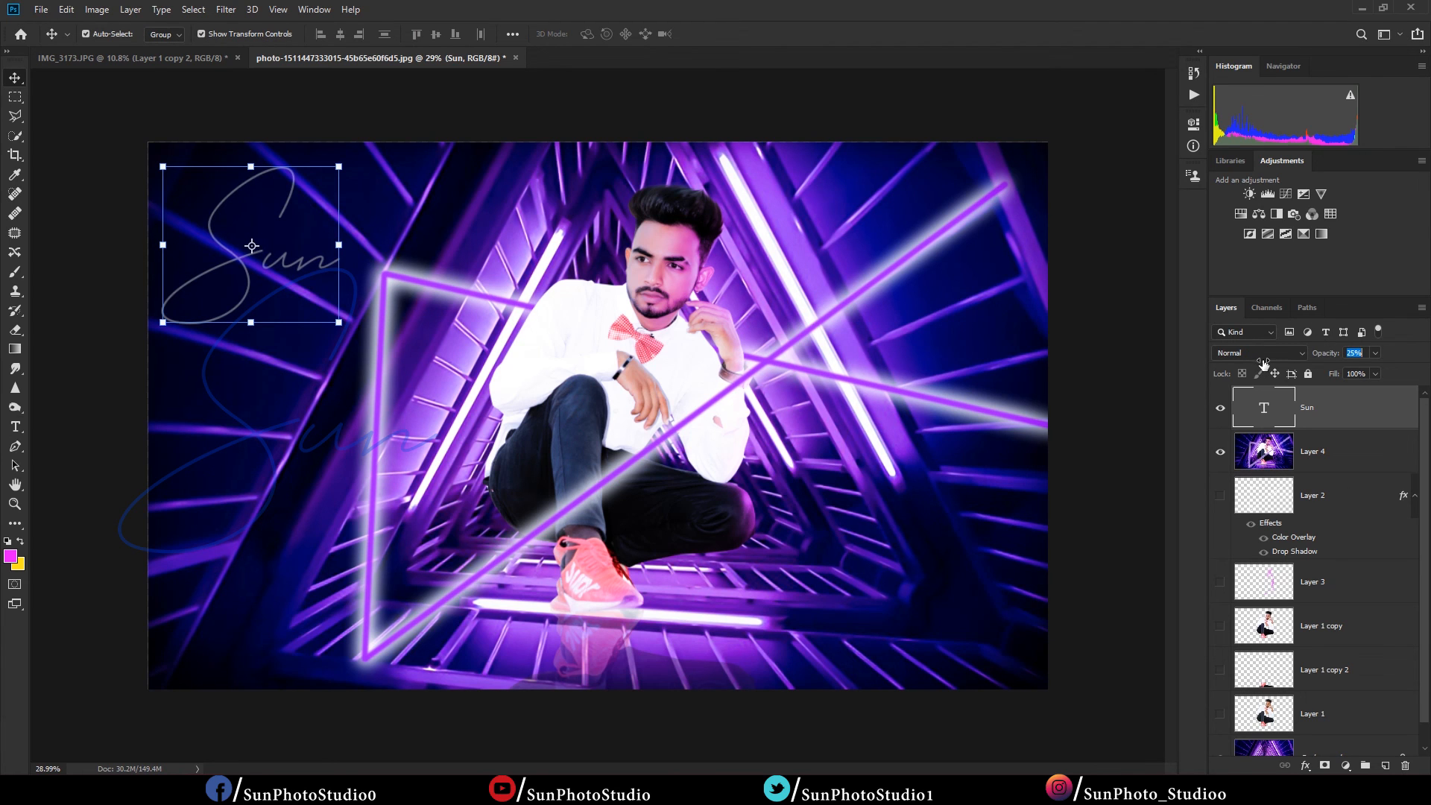
left_click(1103, 346)
Step: Group all layers from the Sun text down to Layer 1, and toggle the group's visibility to compare before and after
scroll(1105, 348, "down", 2)
left_click(1338, 408)
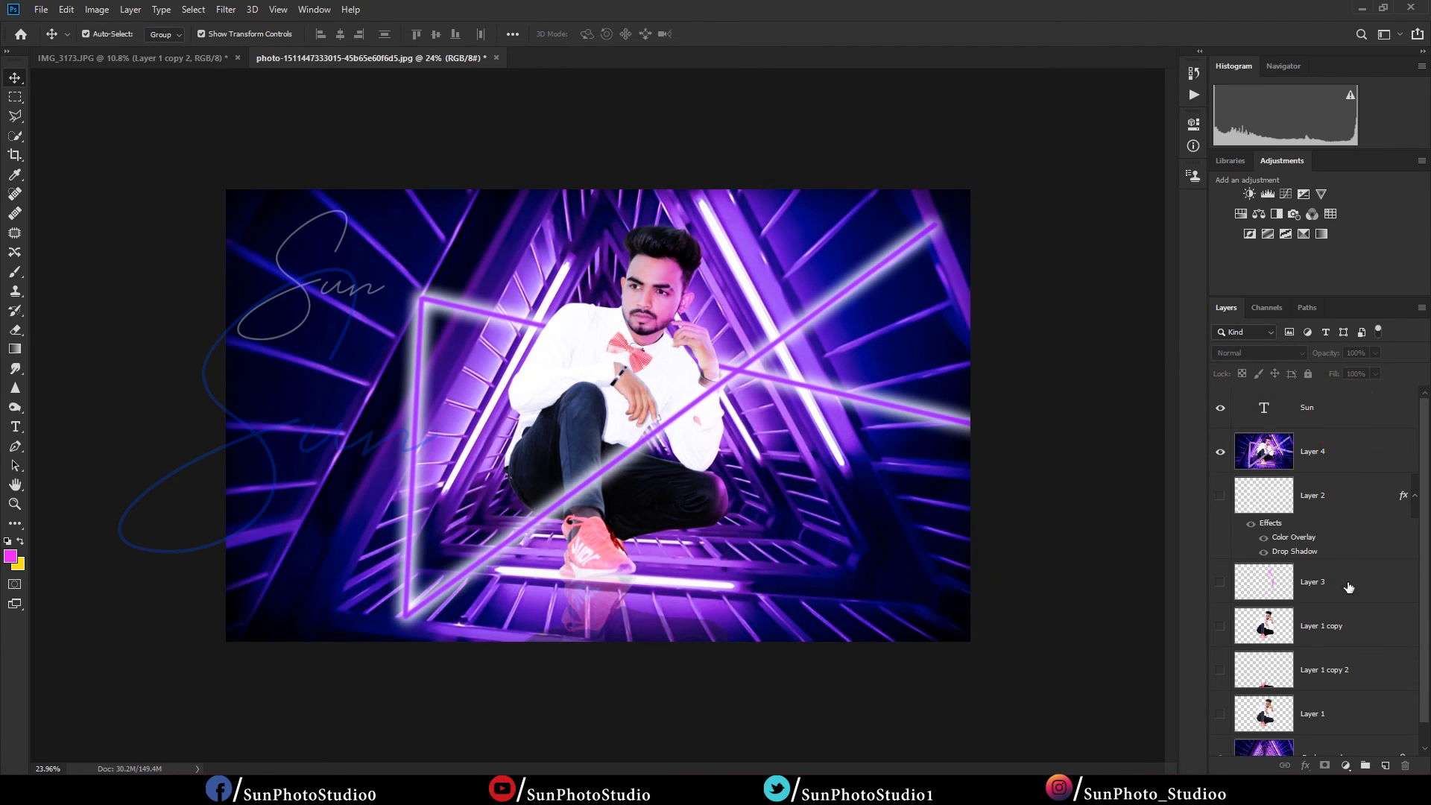
left_click(1336, 754, "shift")
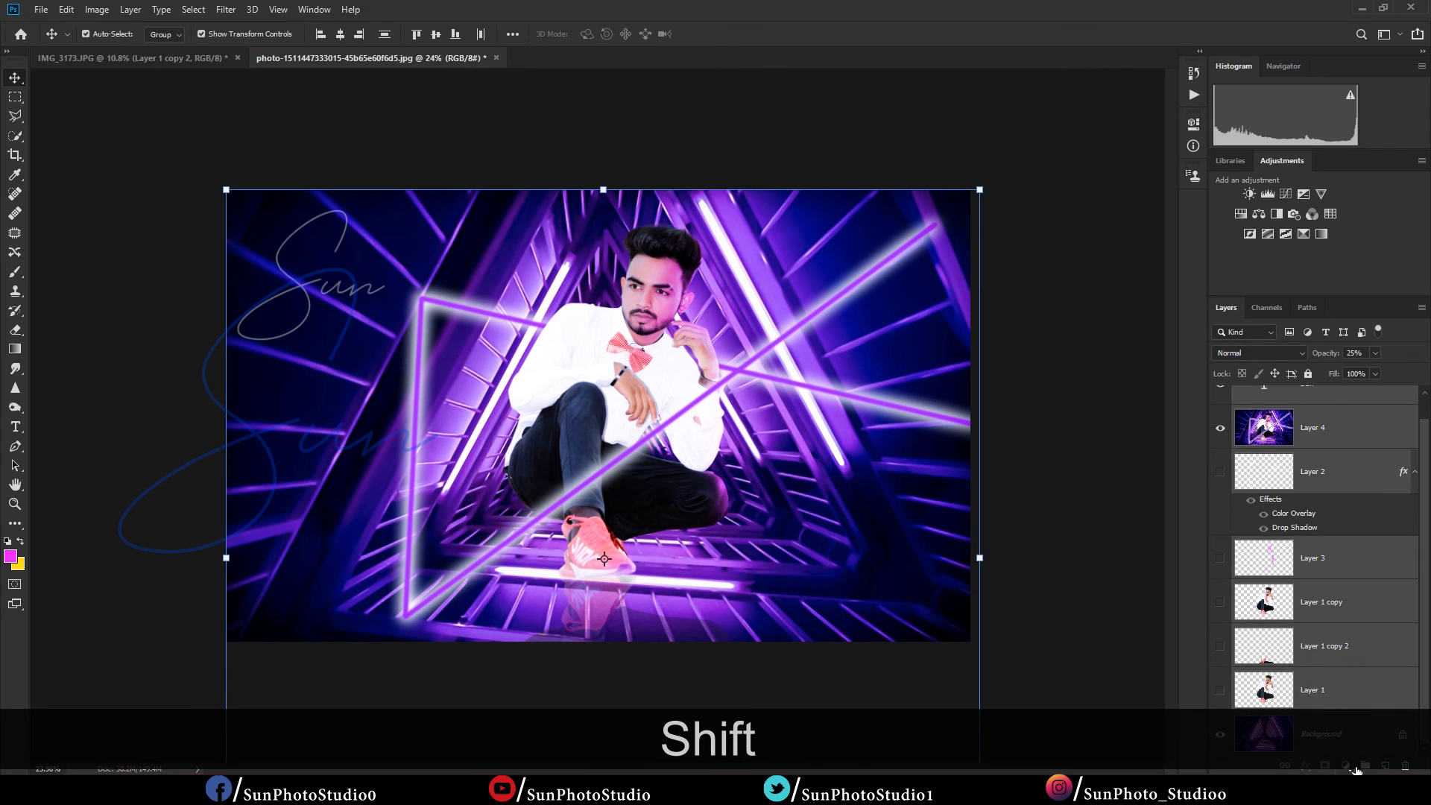
left_click(1365, 767)
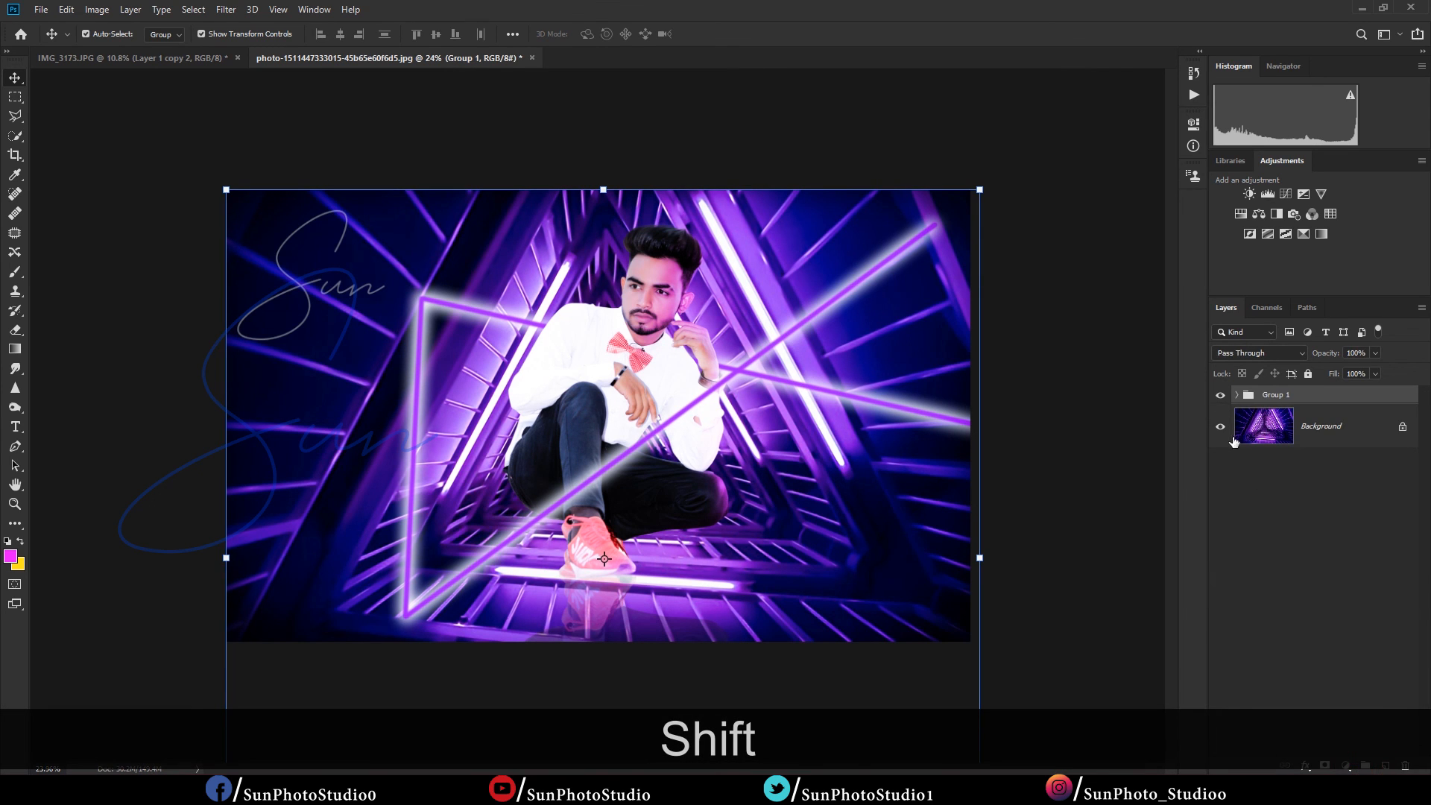
left_click(1222, 398)
left_click(1223, 398)
Step: In the IMG_3173.JPG document, show only the original Background photo by hiding Layer 1 copy 2, and select the whole canvas
left_click(188, 58)
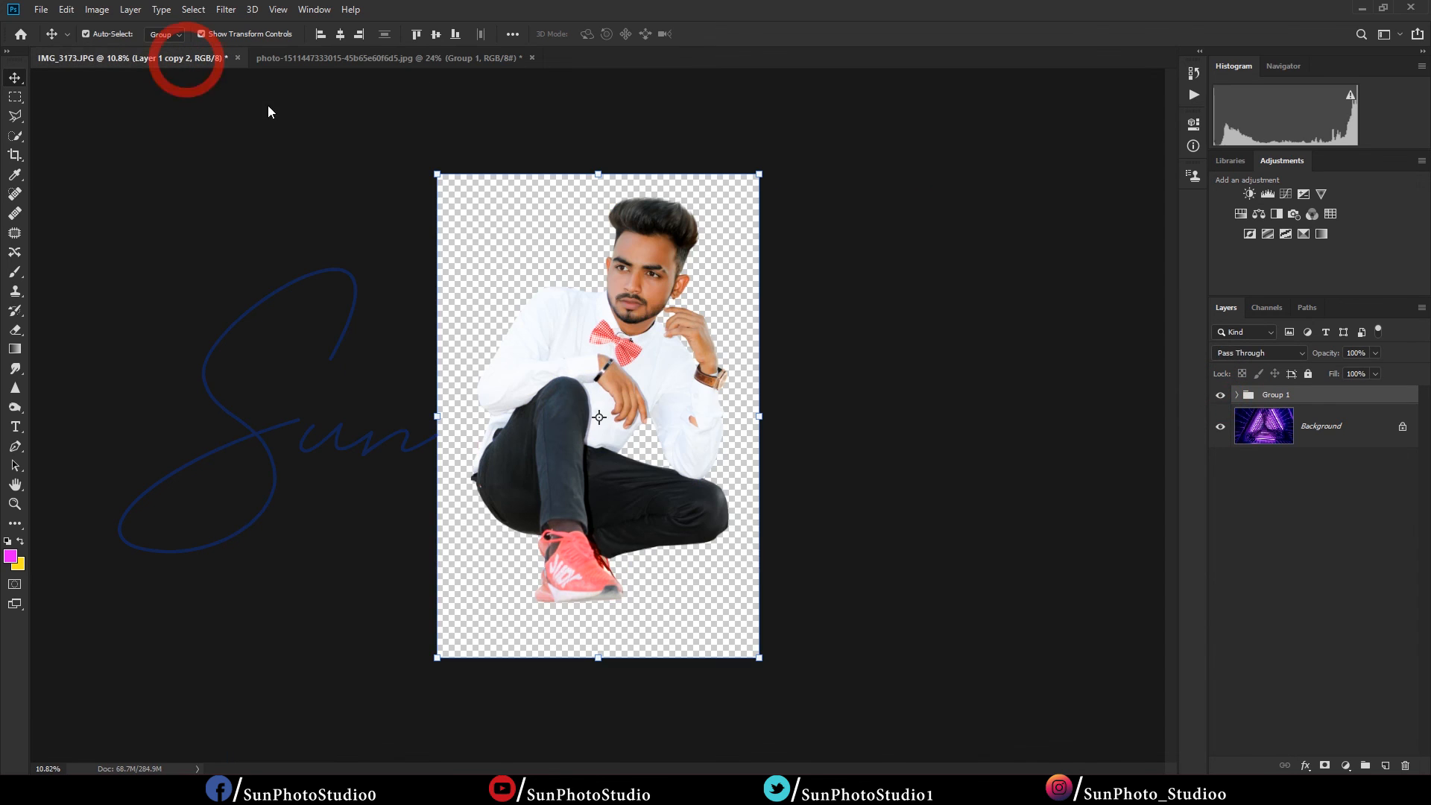
left_click(1223, 619)
left_click(1221, 419)
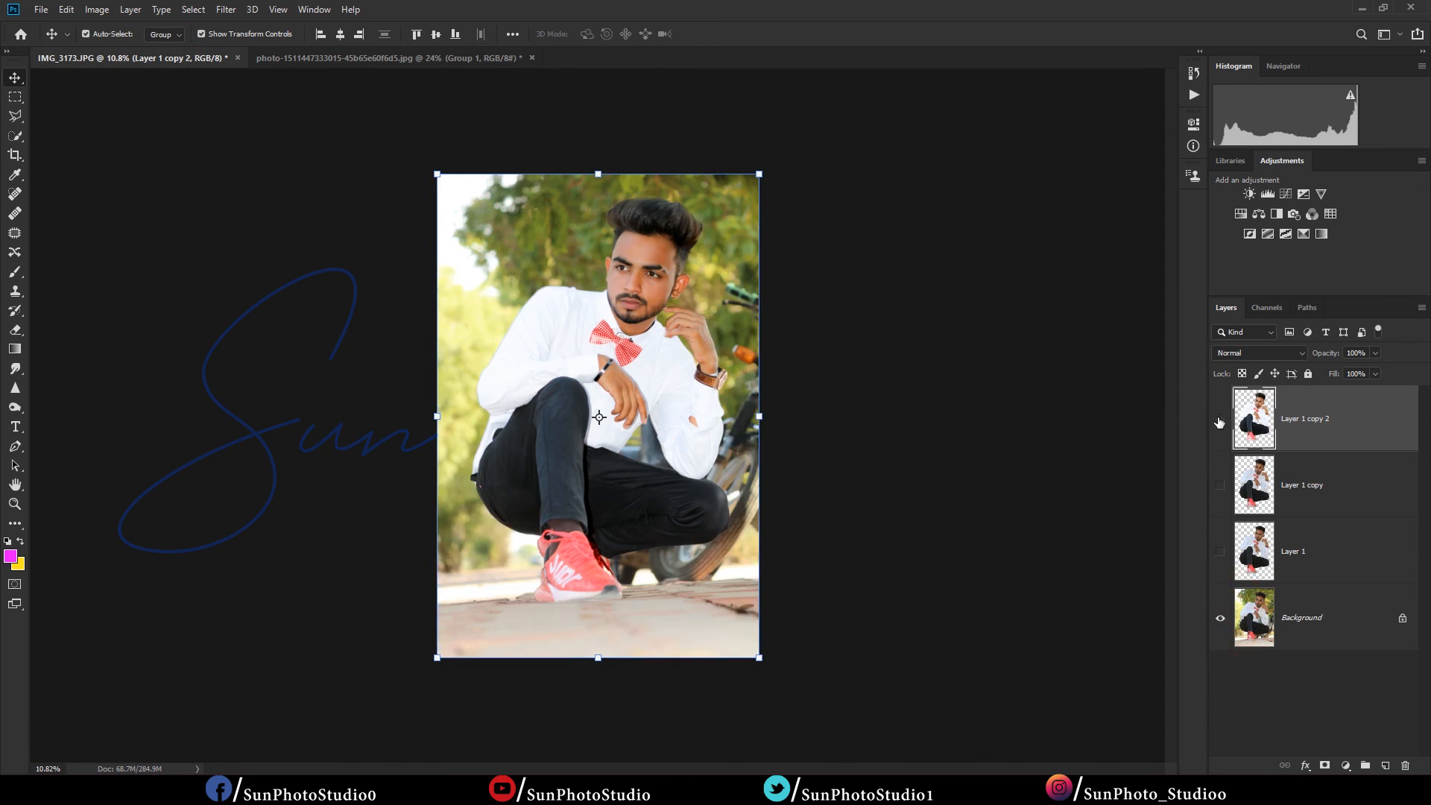
left_click(383, 58)
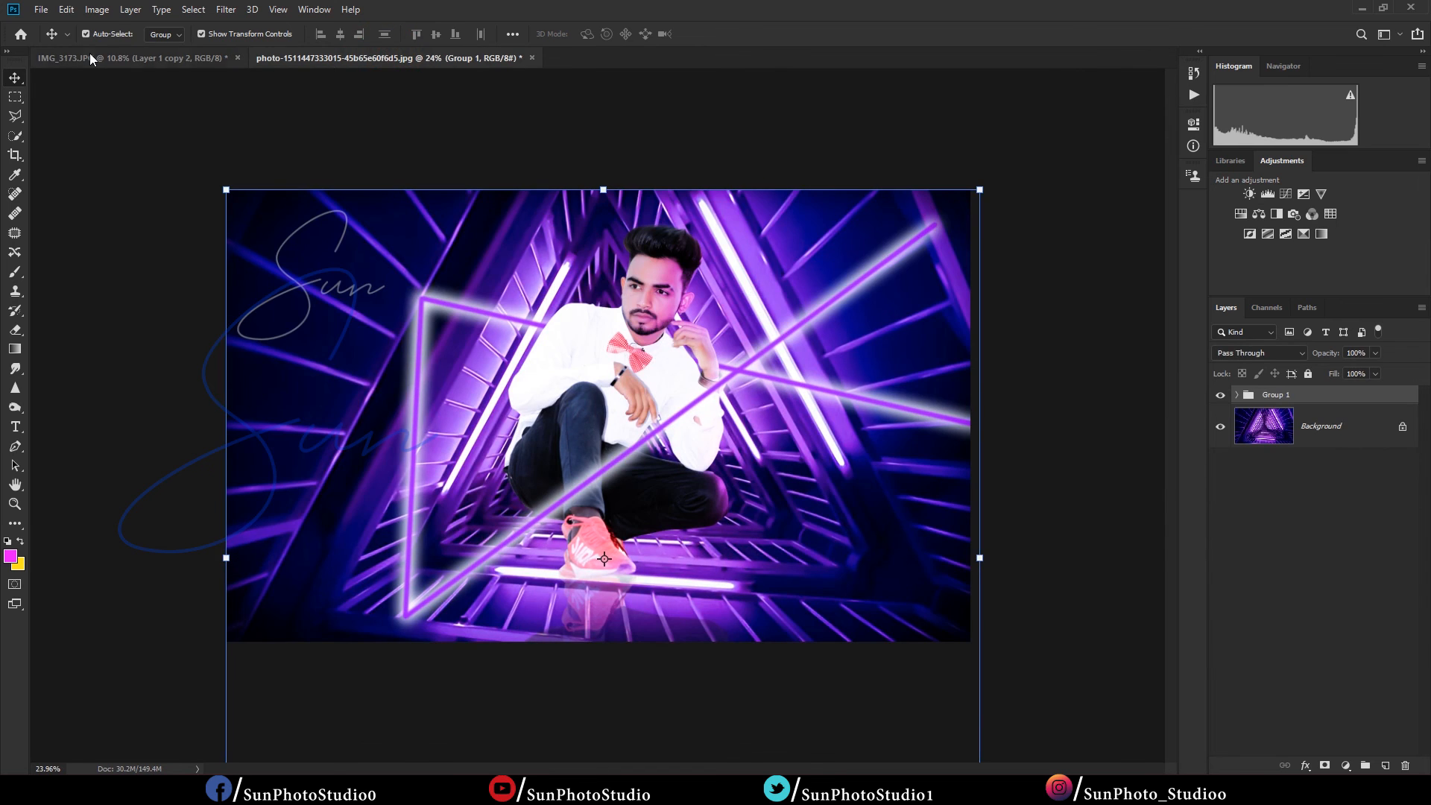
left_click(90, 57)
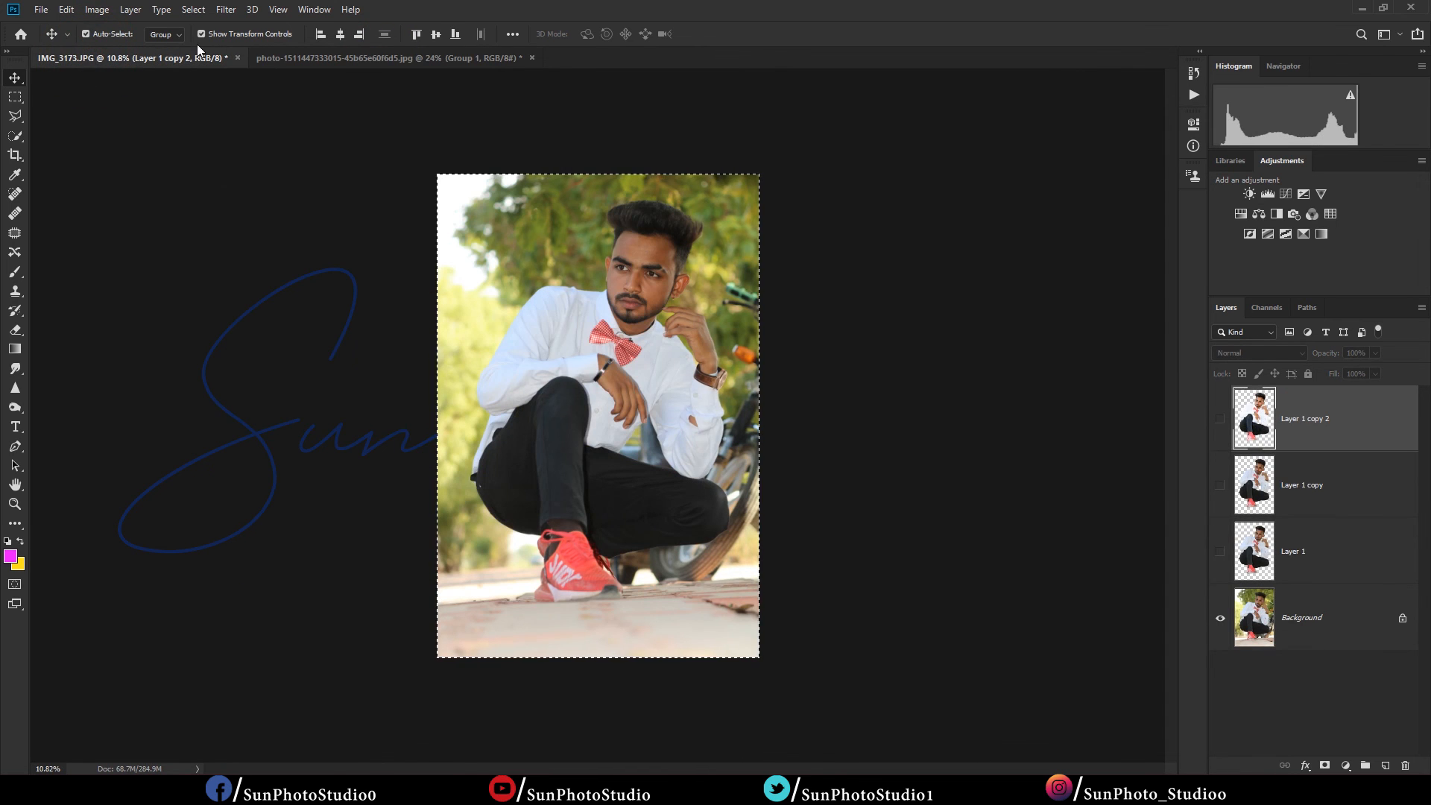